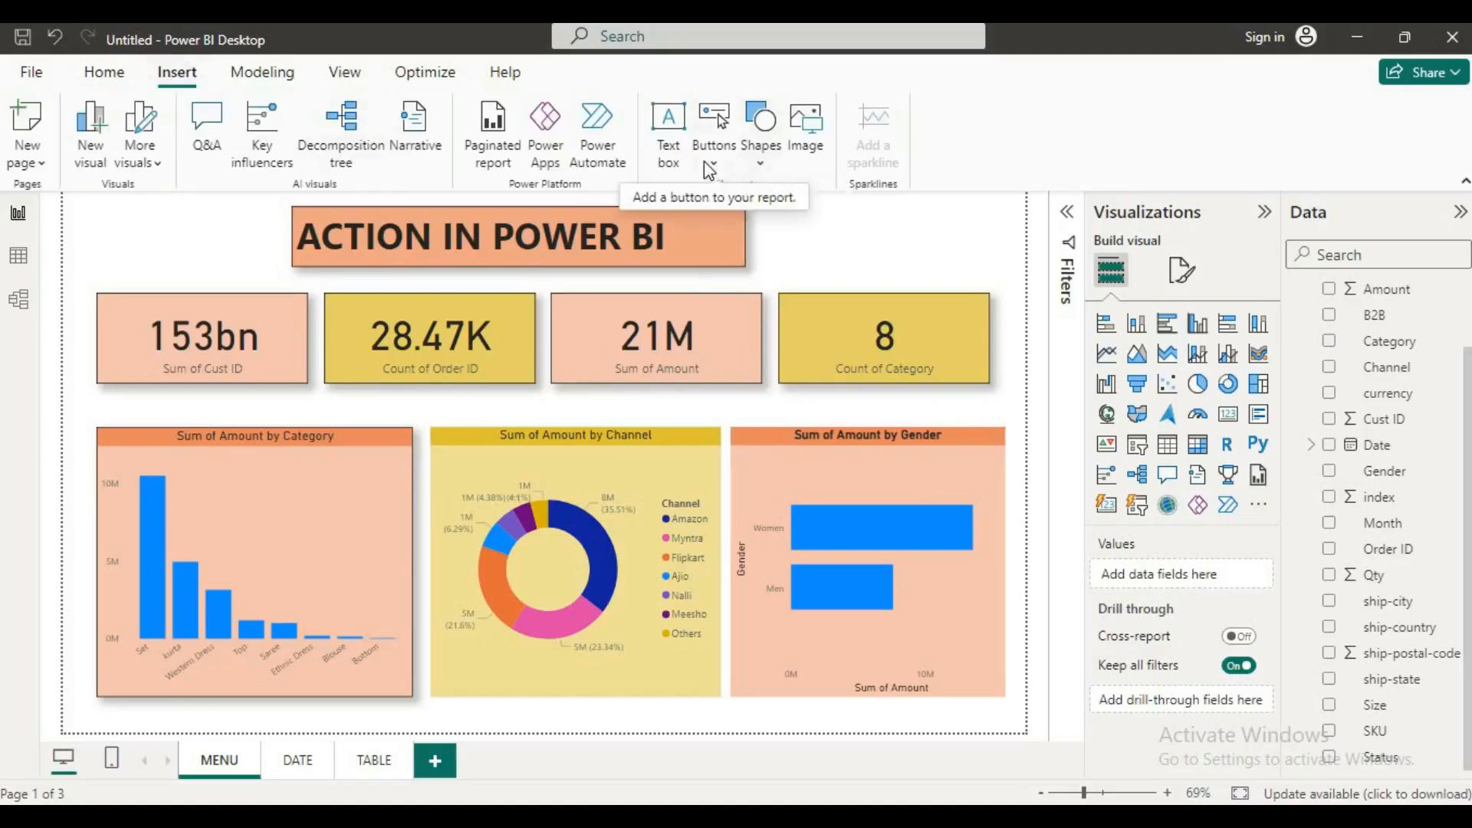
Step: Insert a right arrow button on the MENU page, enlarge it and place it to the right of the title
click(710, 170)
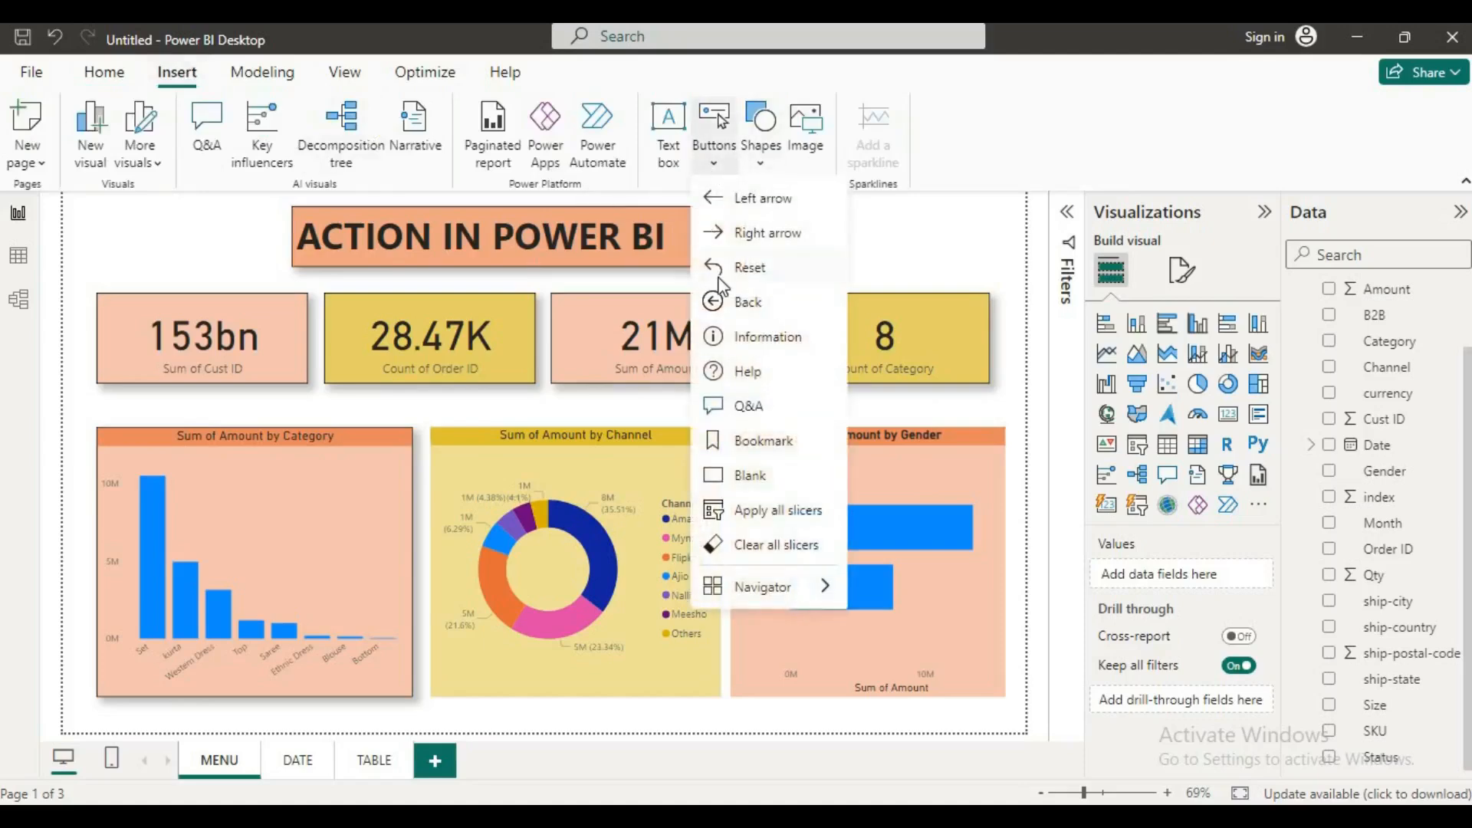
click(735, 228)
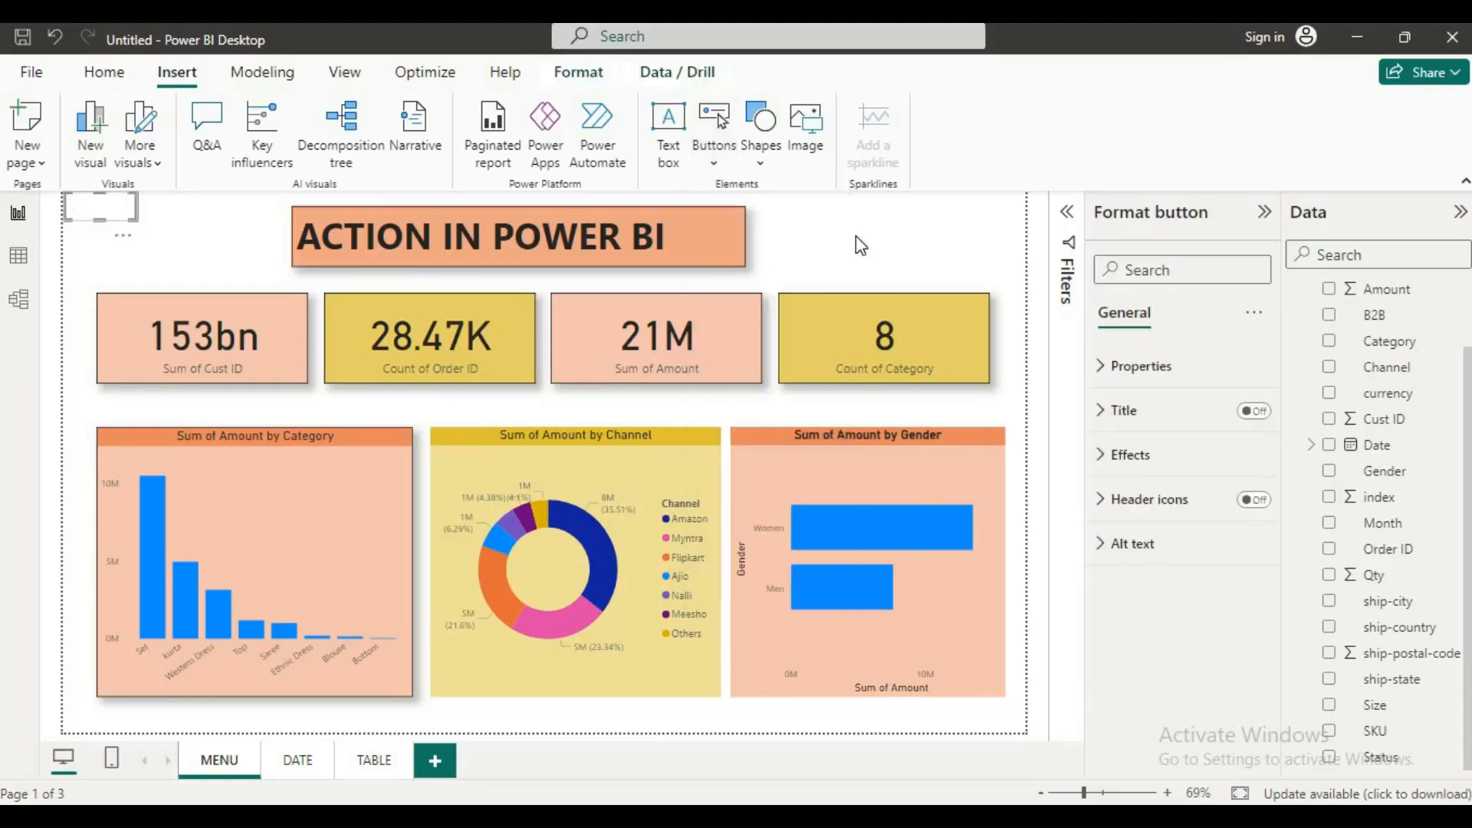
drag(138, 221, 249, 253)
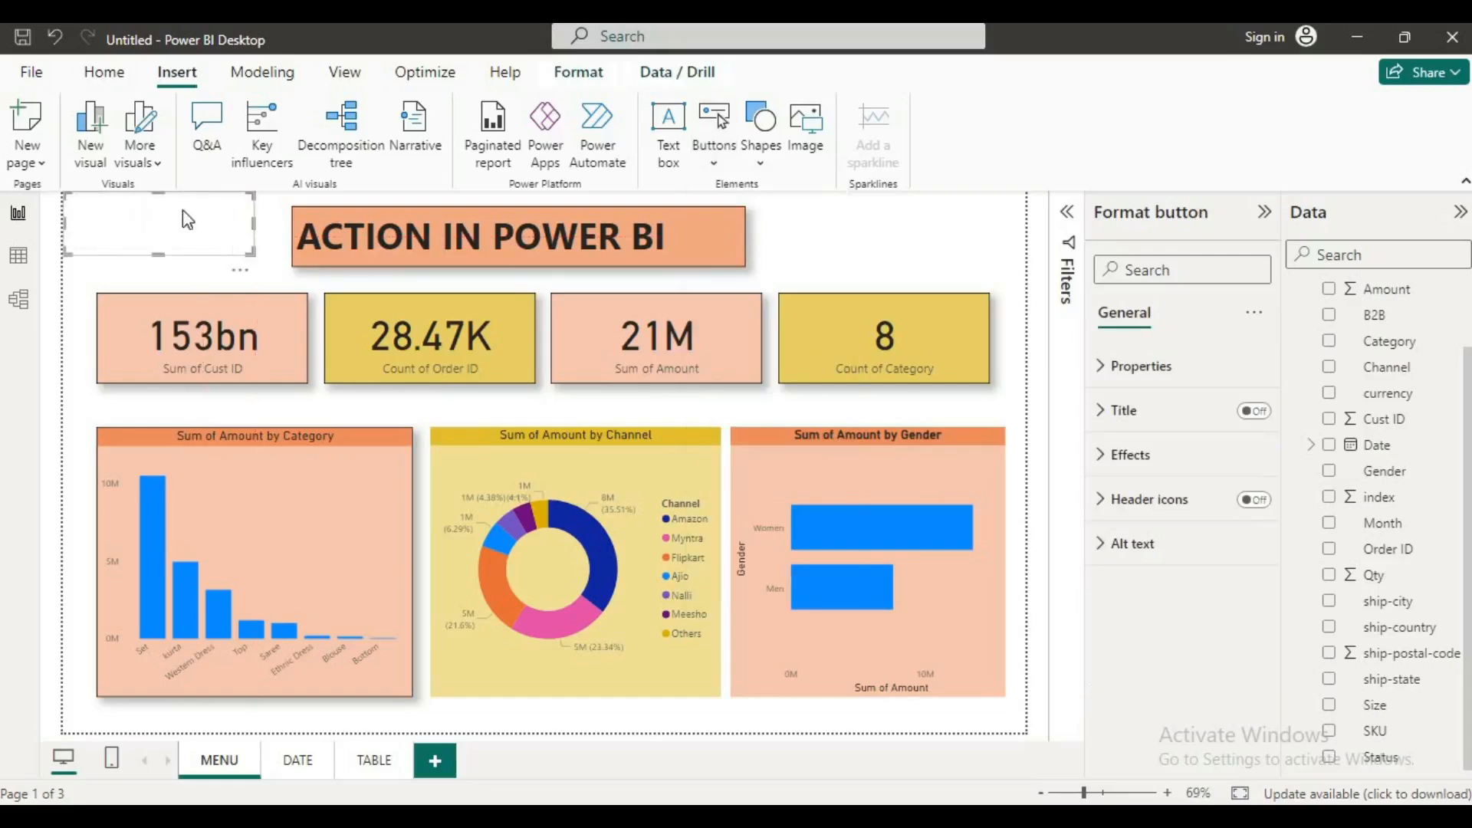
drag(179, 219, 192, 231)
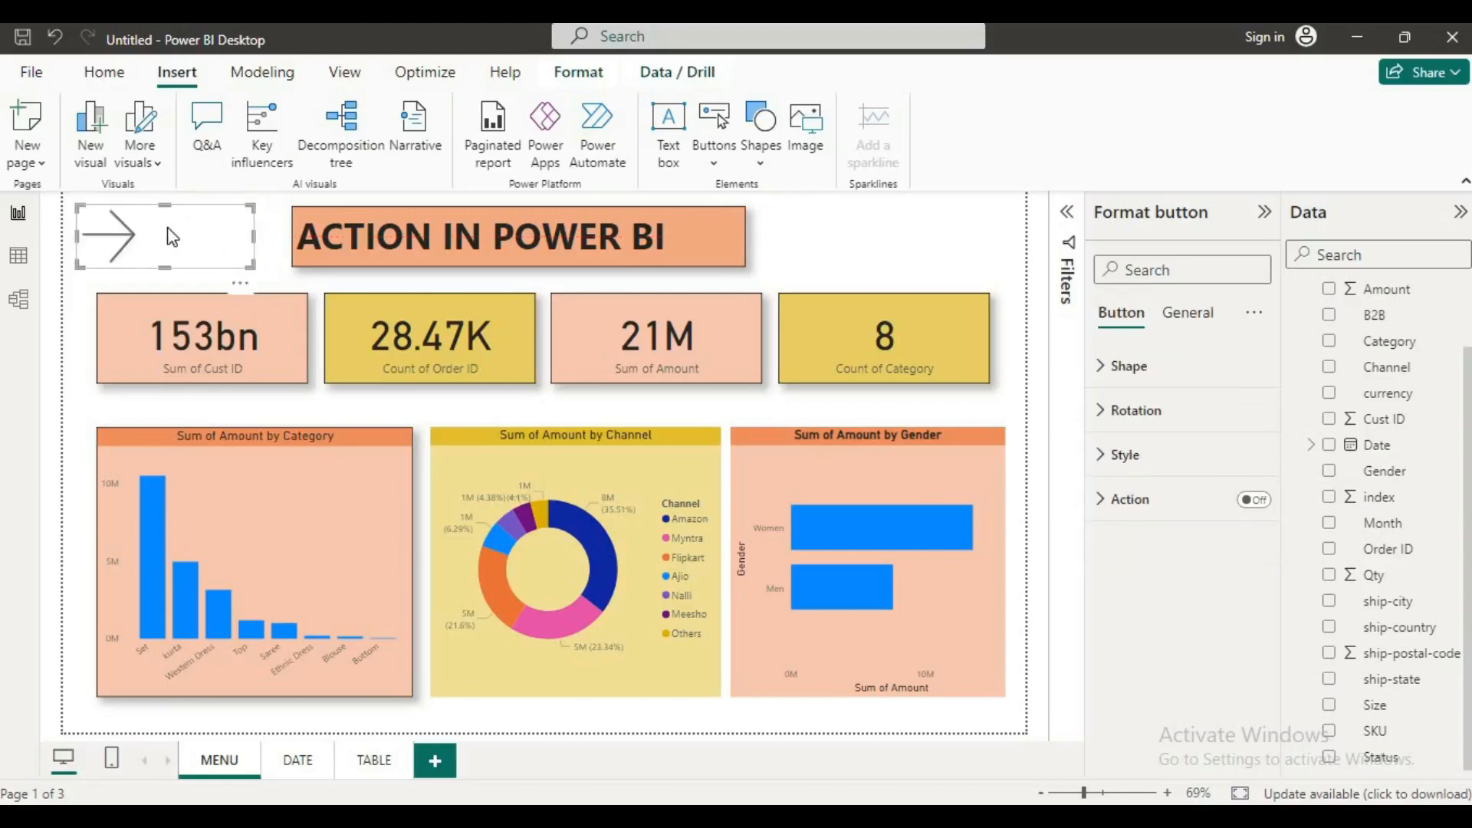
drag(261, 236, 906, 244)
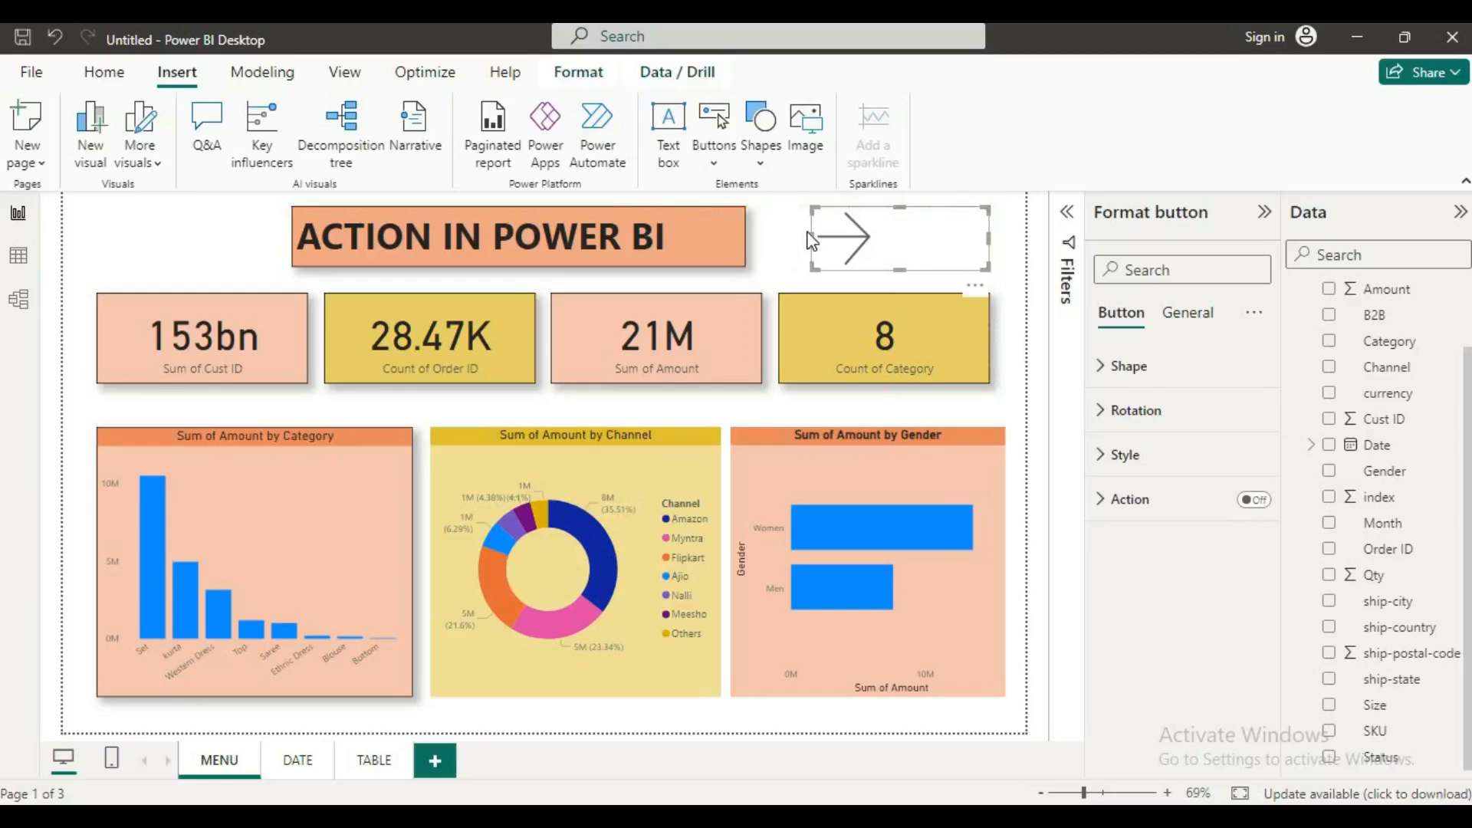
click(793, 232)
click(868, 242)
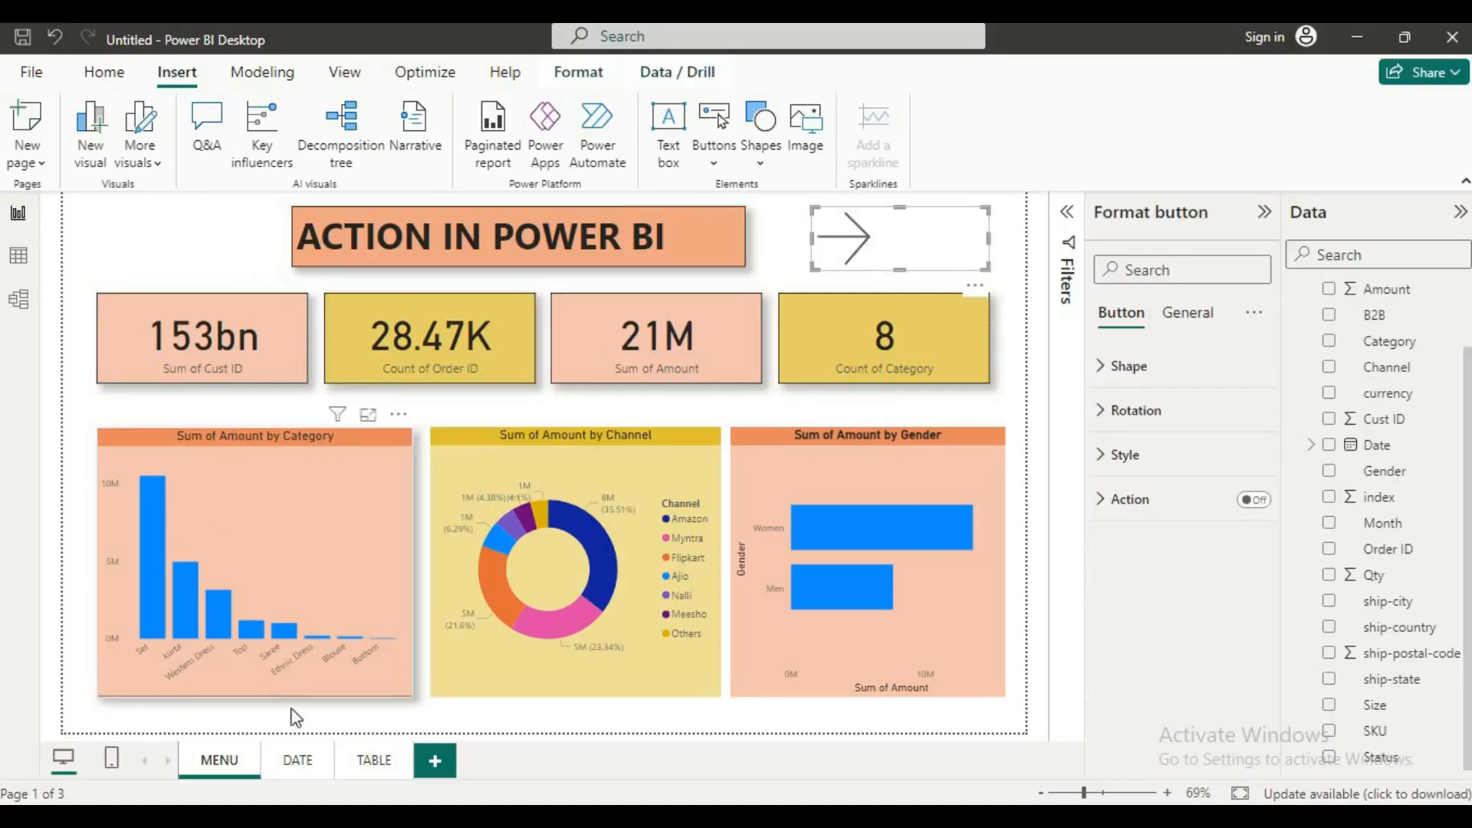
Step: Review the DATE and TABLE pages and return to the MENU page
click(309, 759)
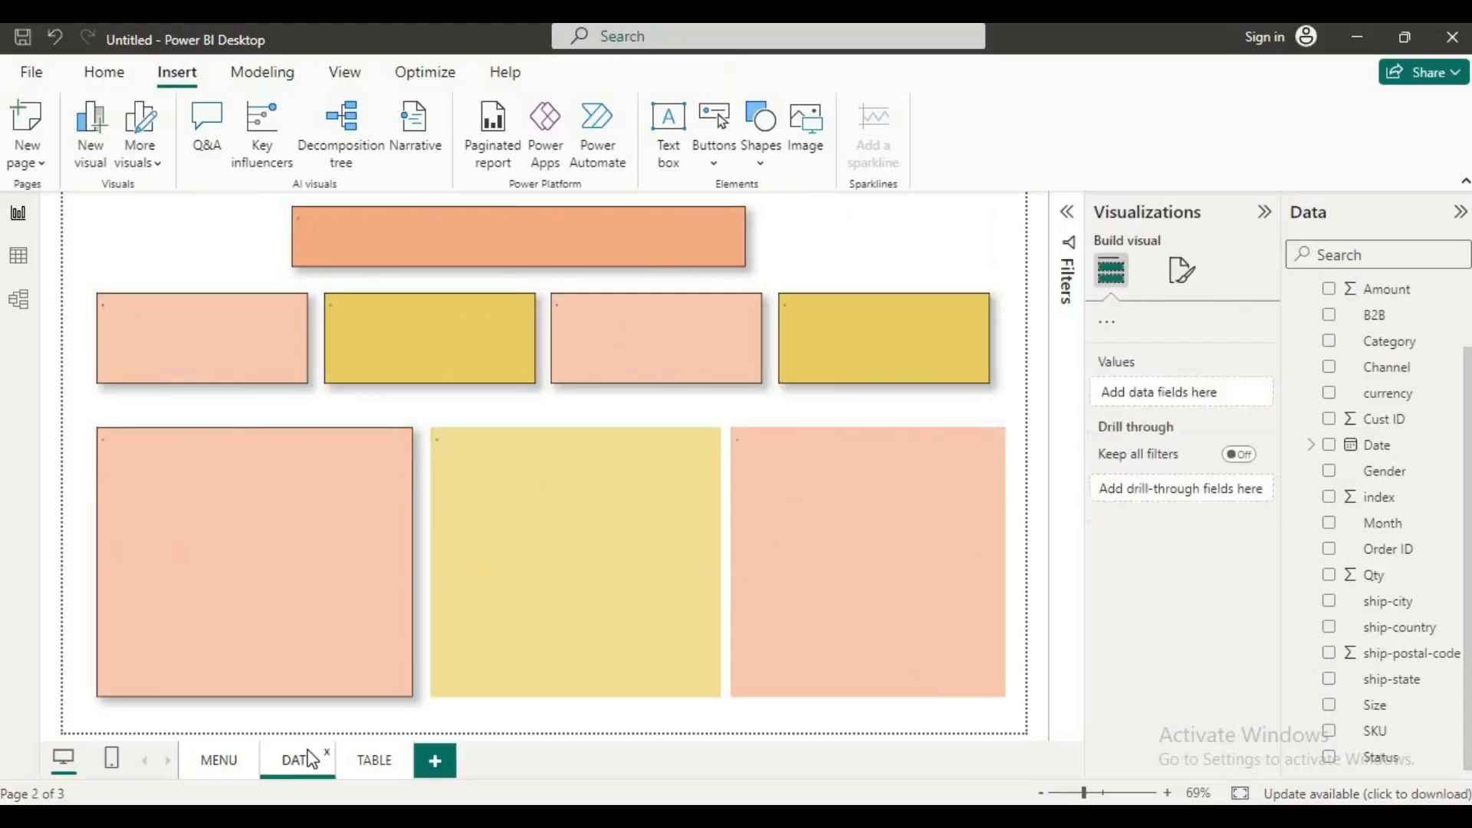
click(376, 759)
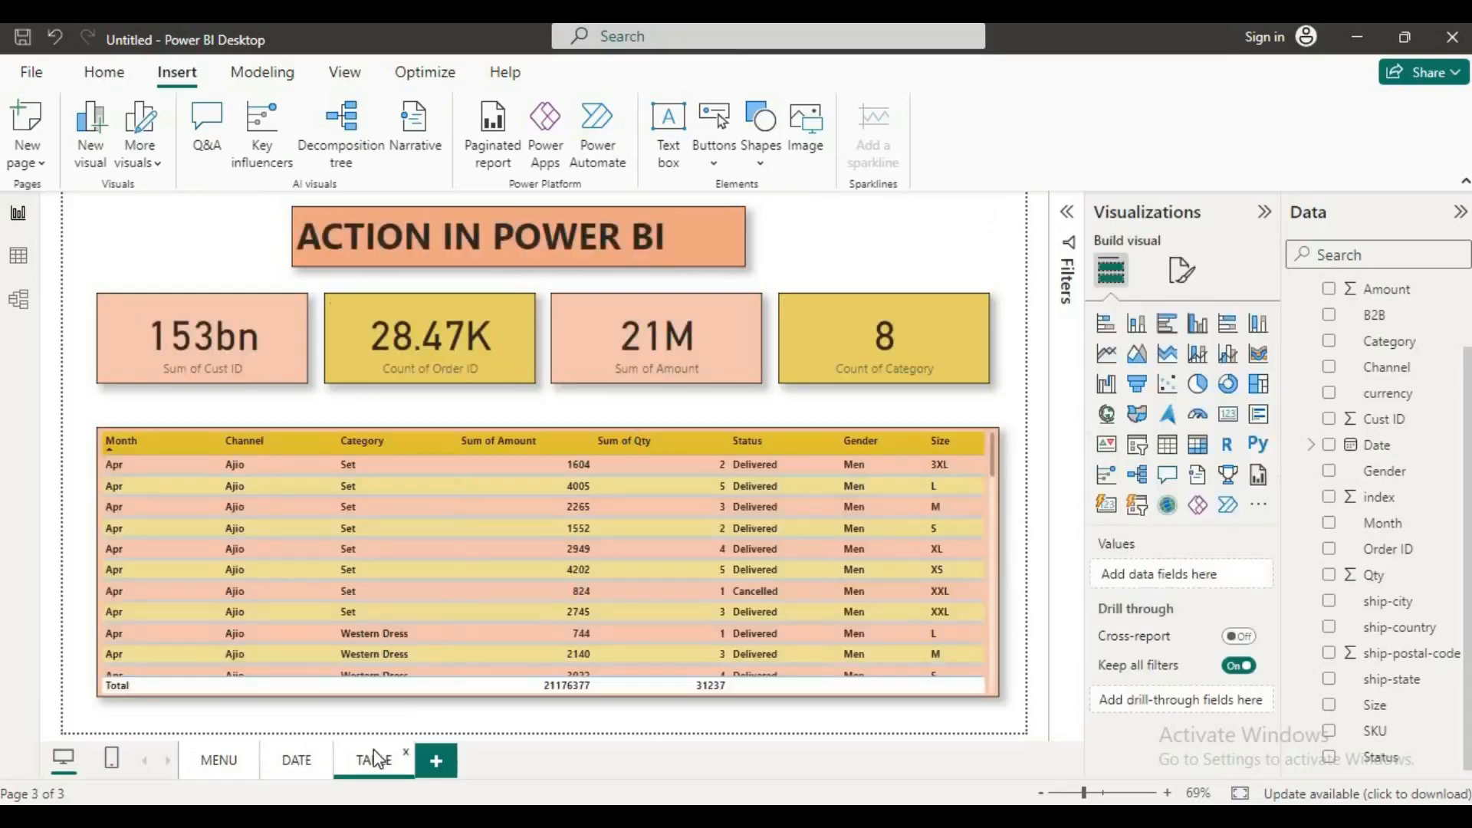
click(220, 761)
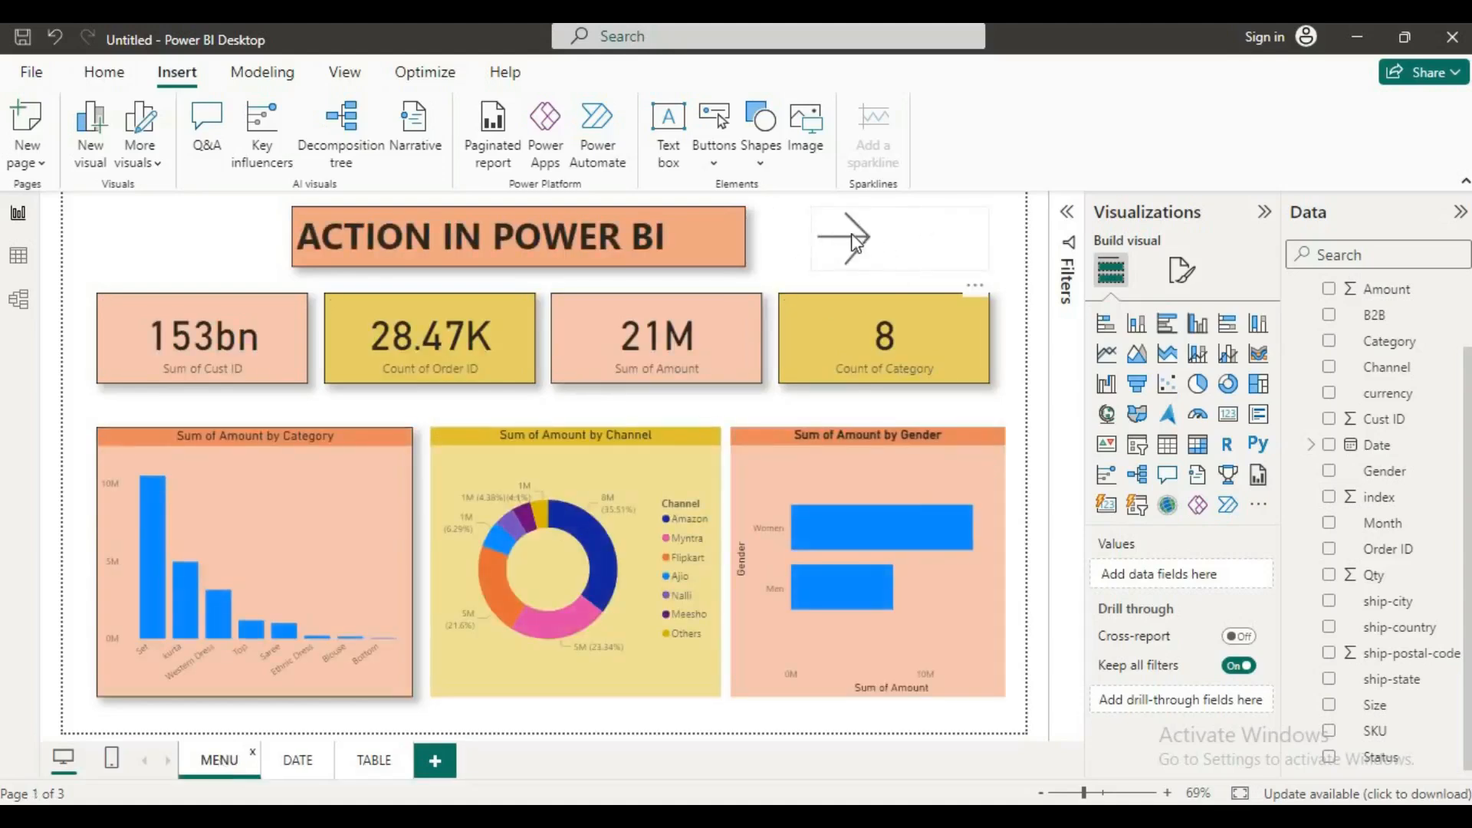
Step: Enable the right arrow button's action with type Page navigation and destination DATE
click(874, 241)
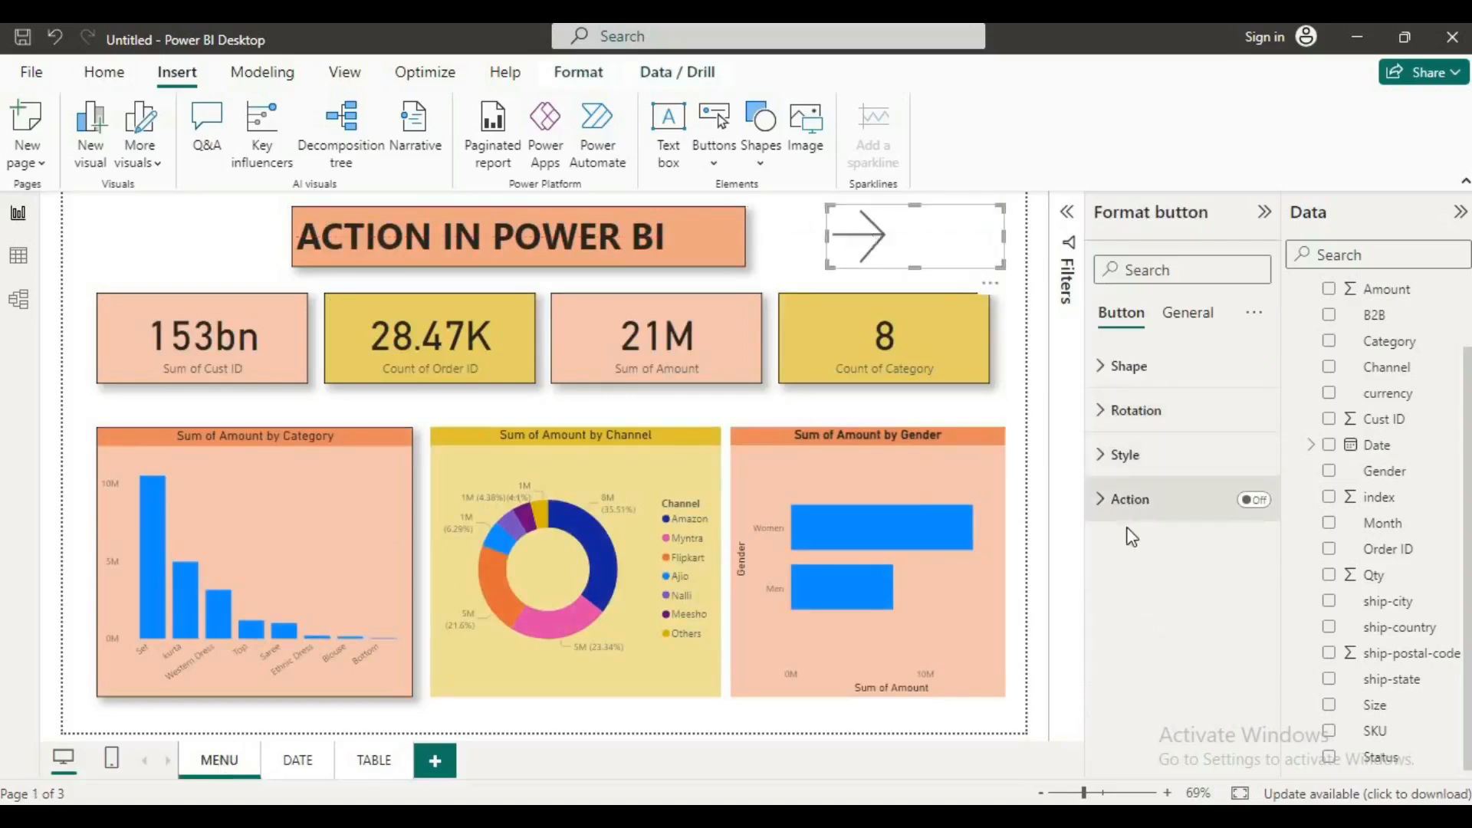
click(1116, 507)
click(1252, 505)
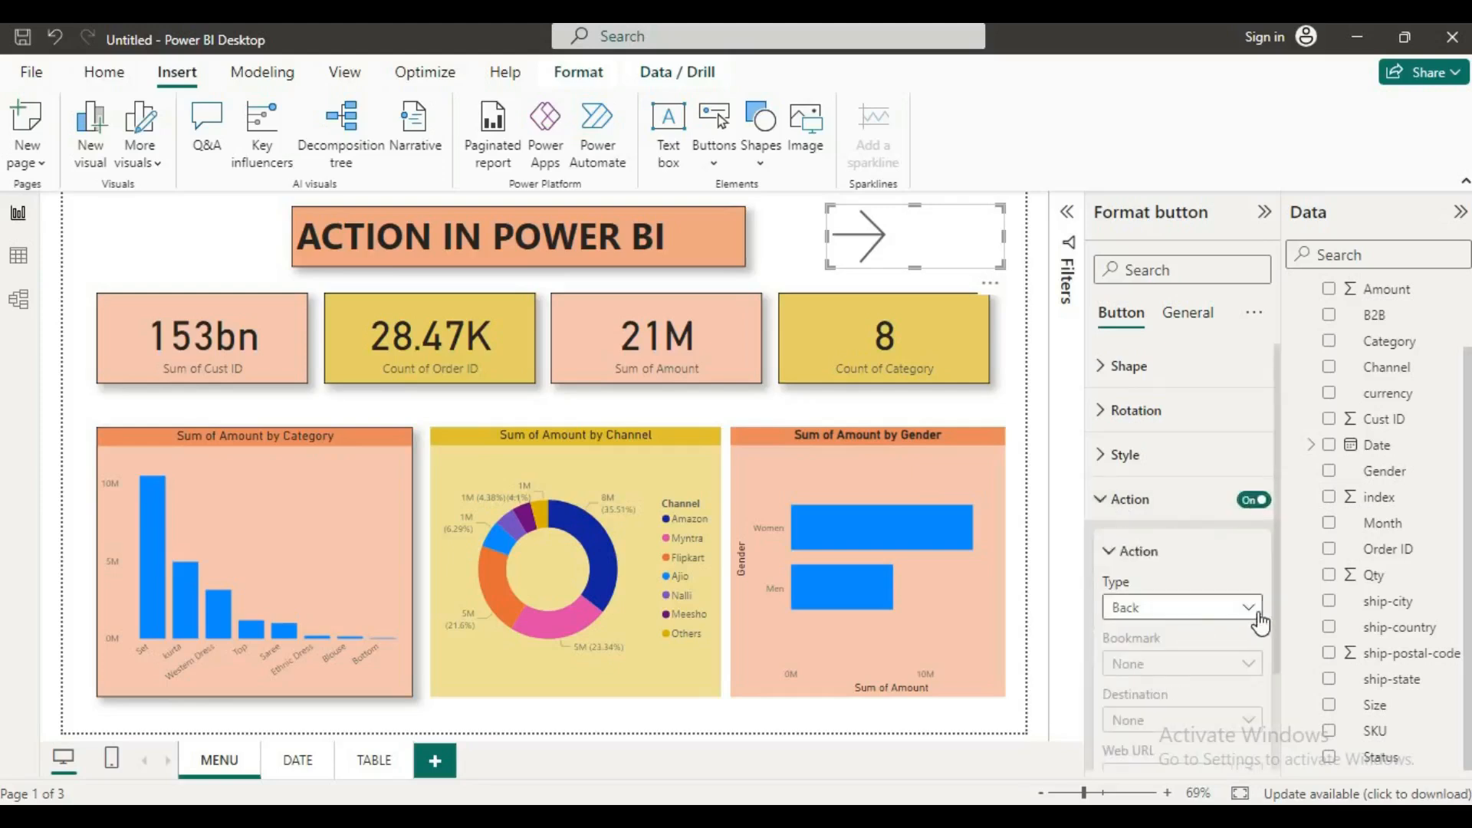
click(1250, 608)
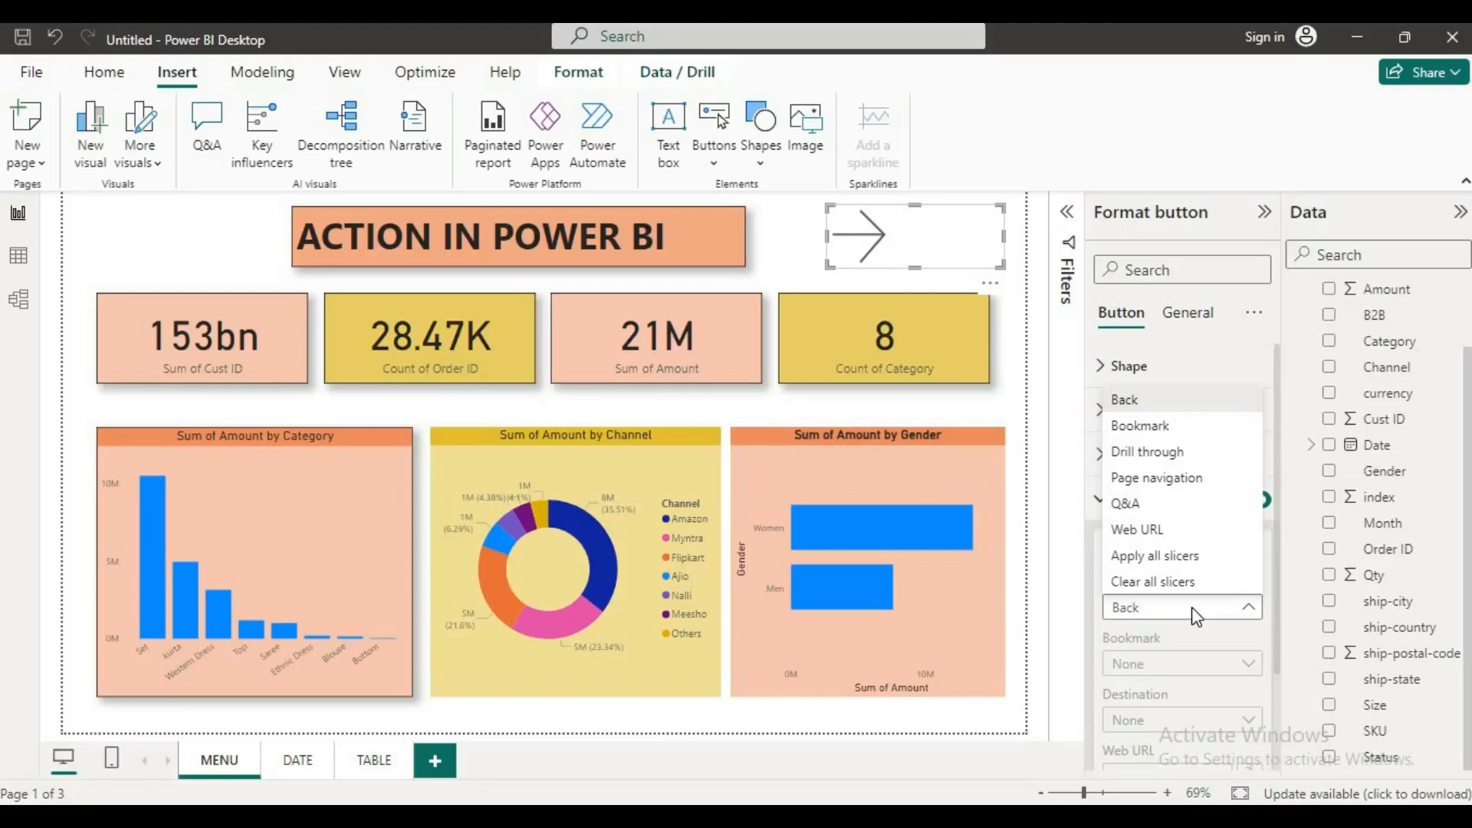
click(1158, 478)
scroll(1199, 652, down, 2)
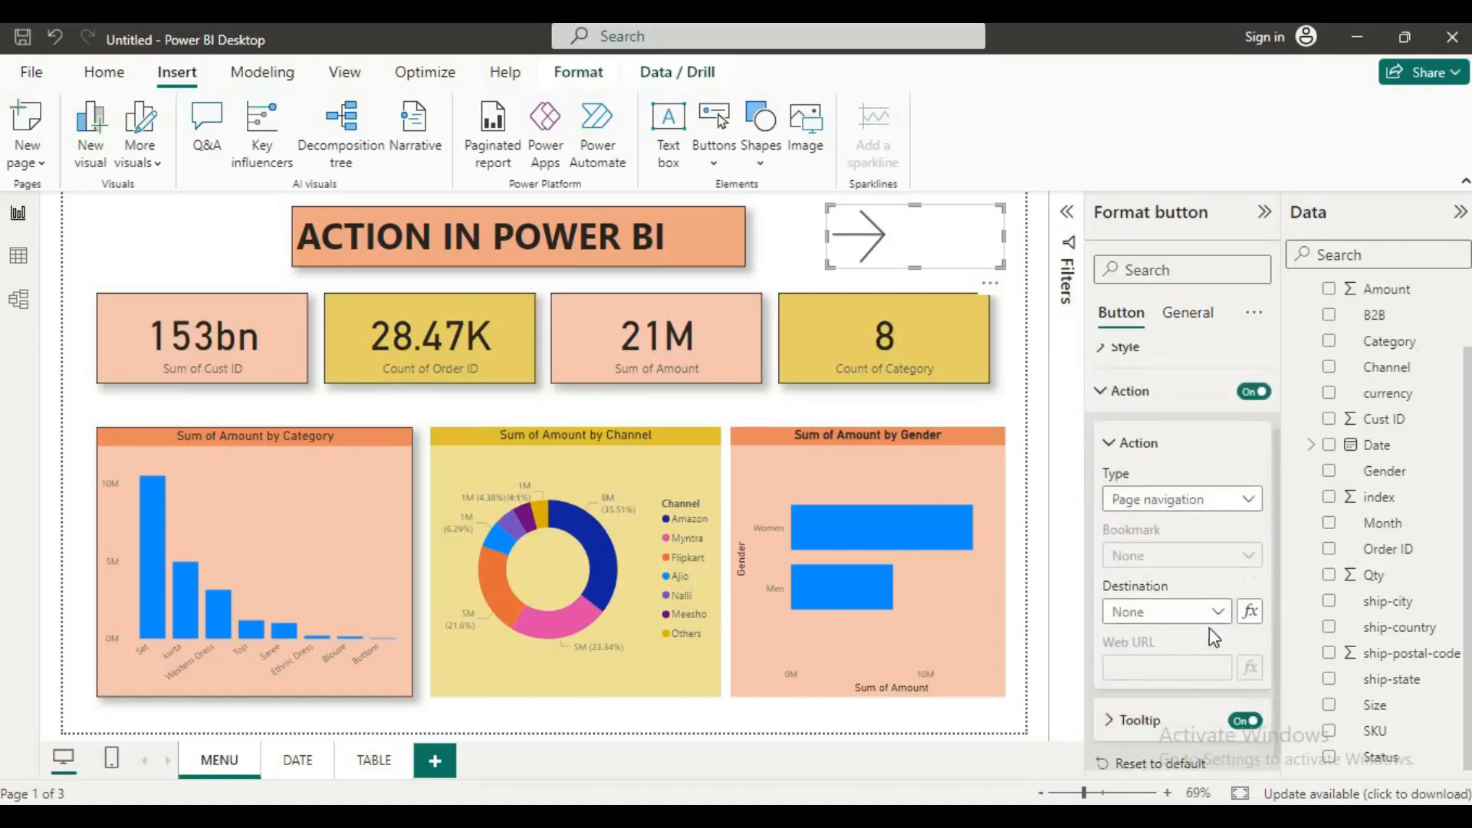
click(1218, 621)
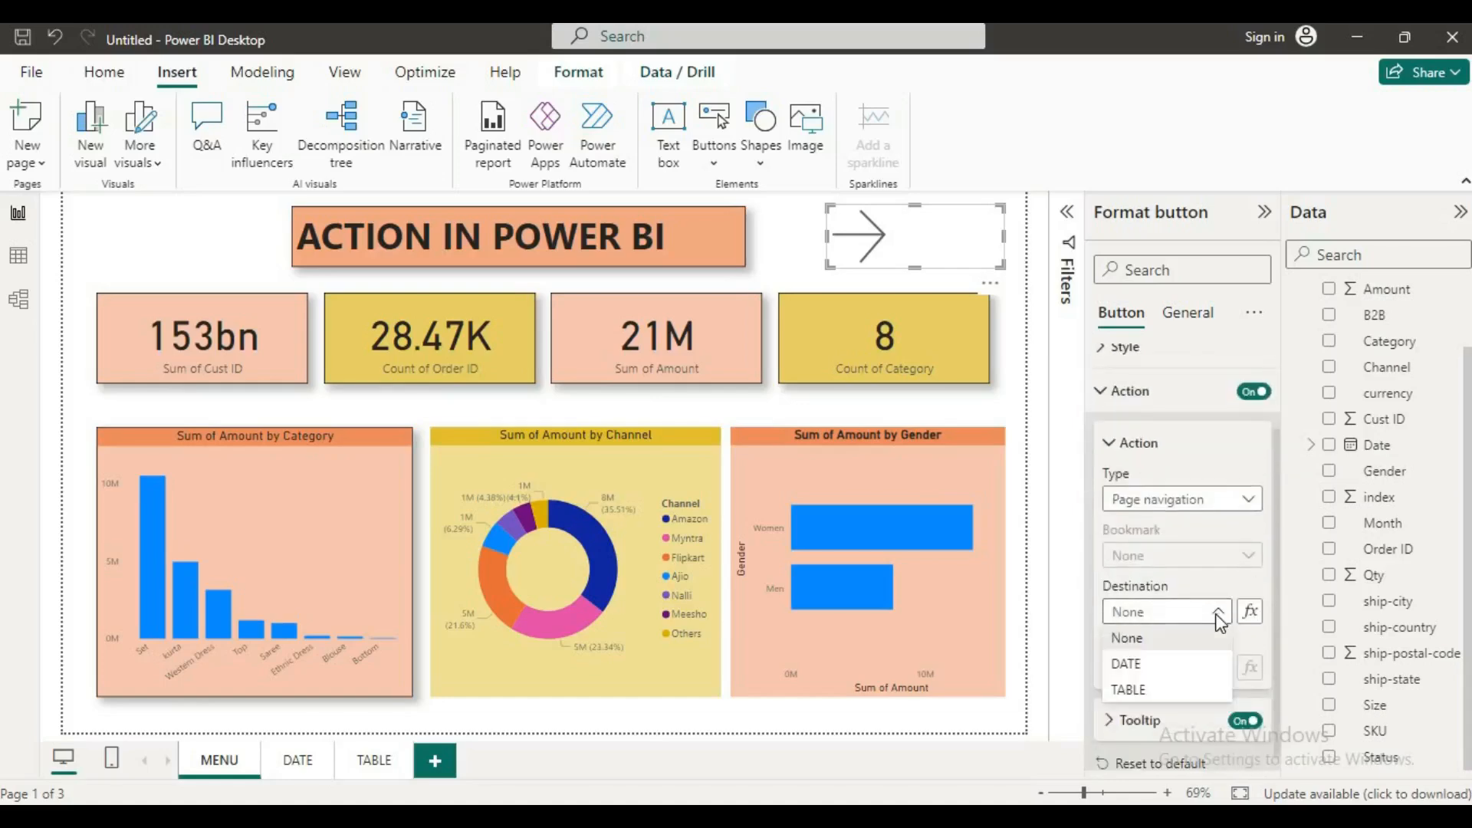
click(1127, 665)
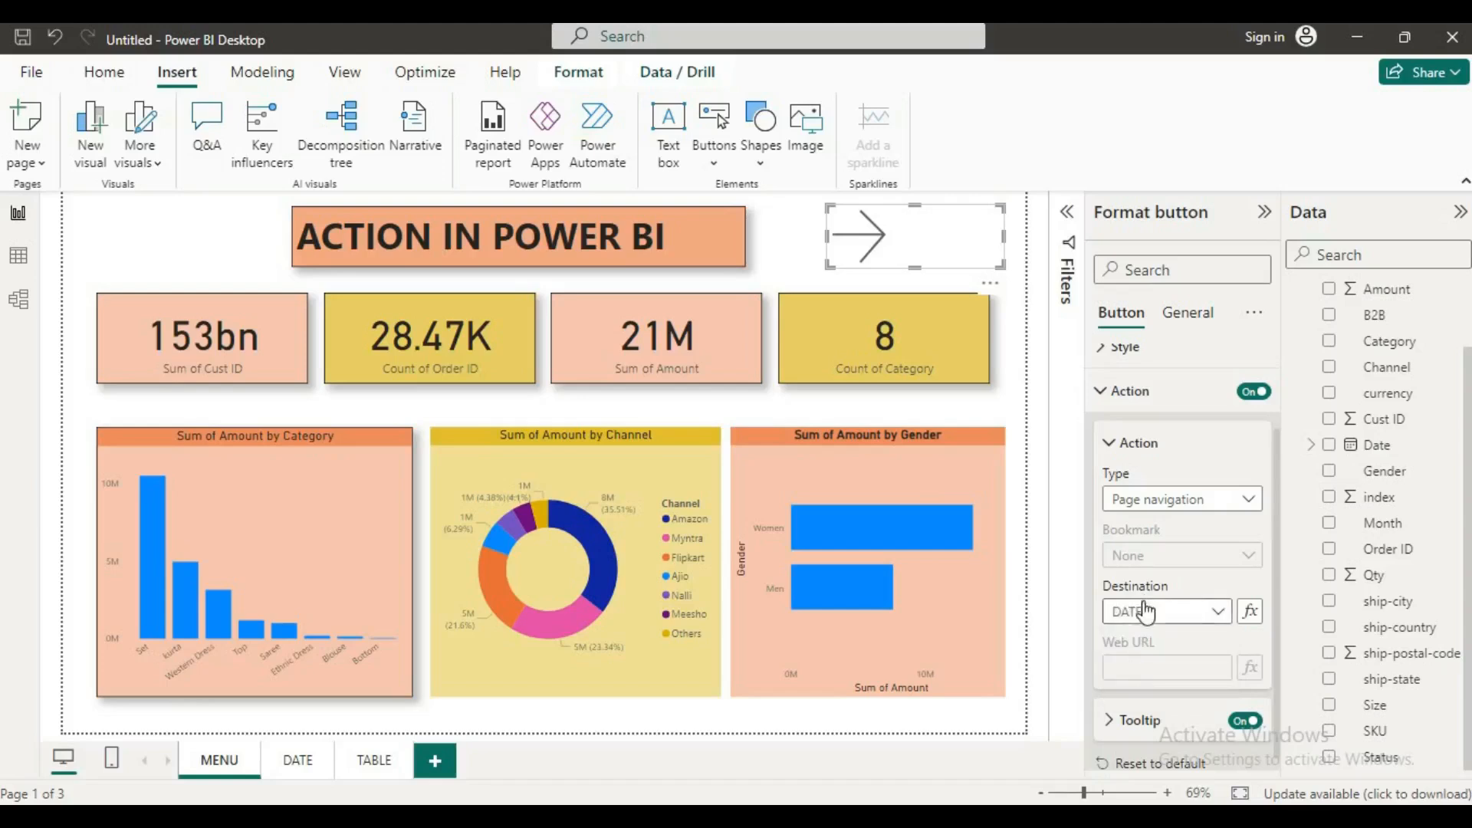
scroll(1146, 610, down, 1)
scroll(1147, 636, up, 3)
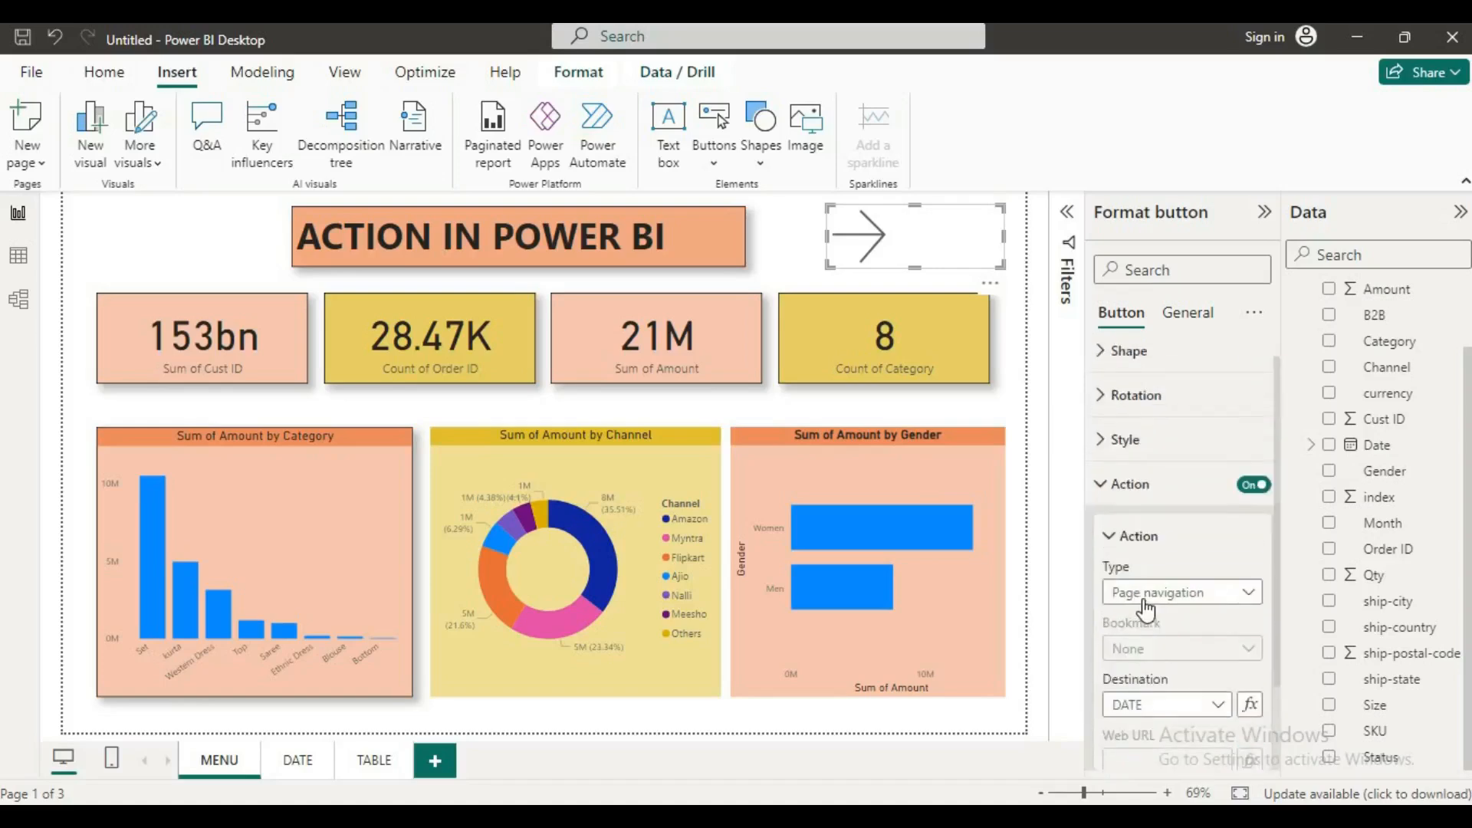
scroll(1146, 610, down, 3)
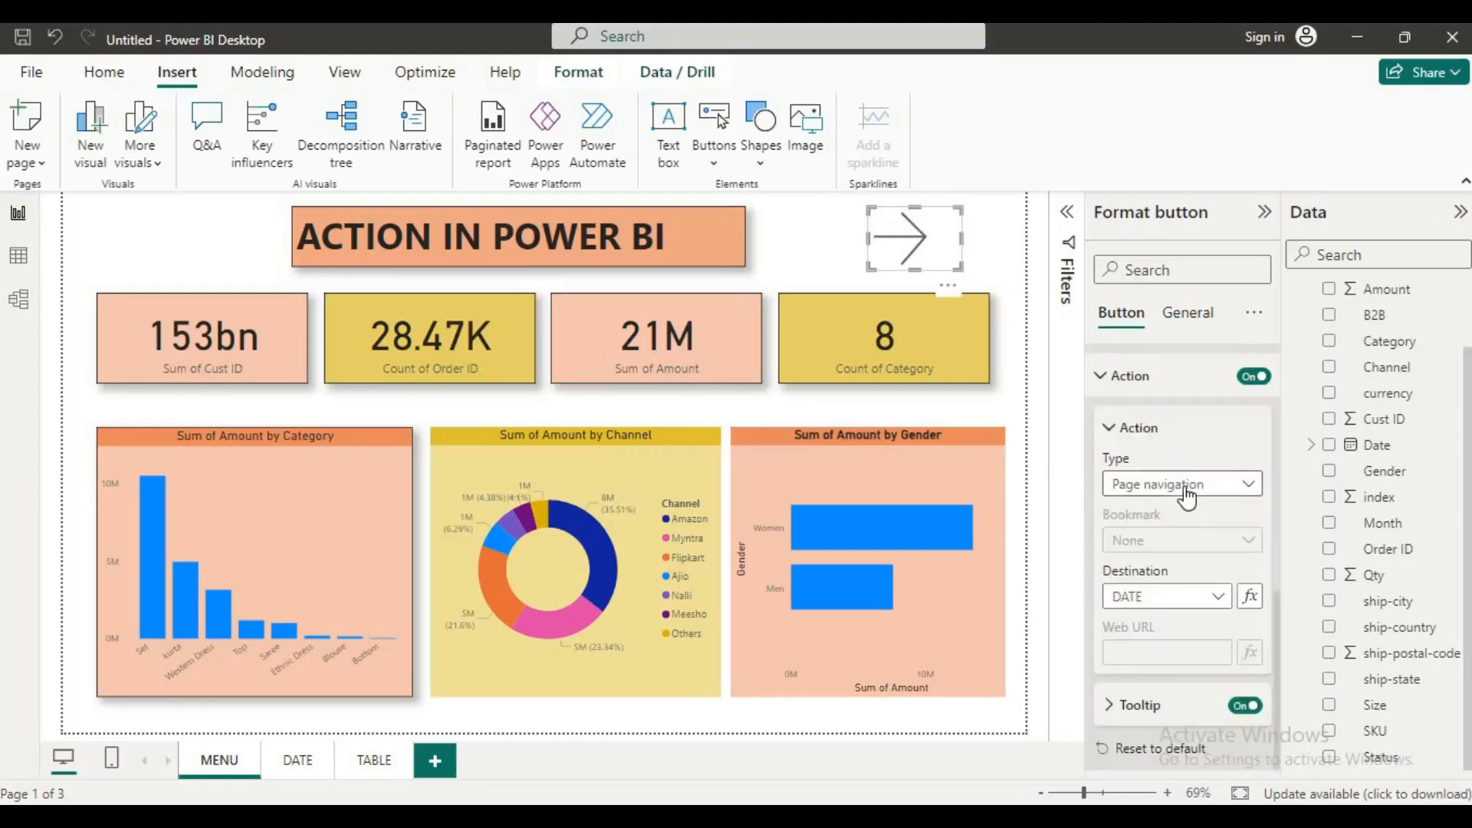
click(818, 260)
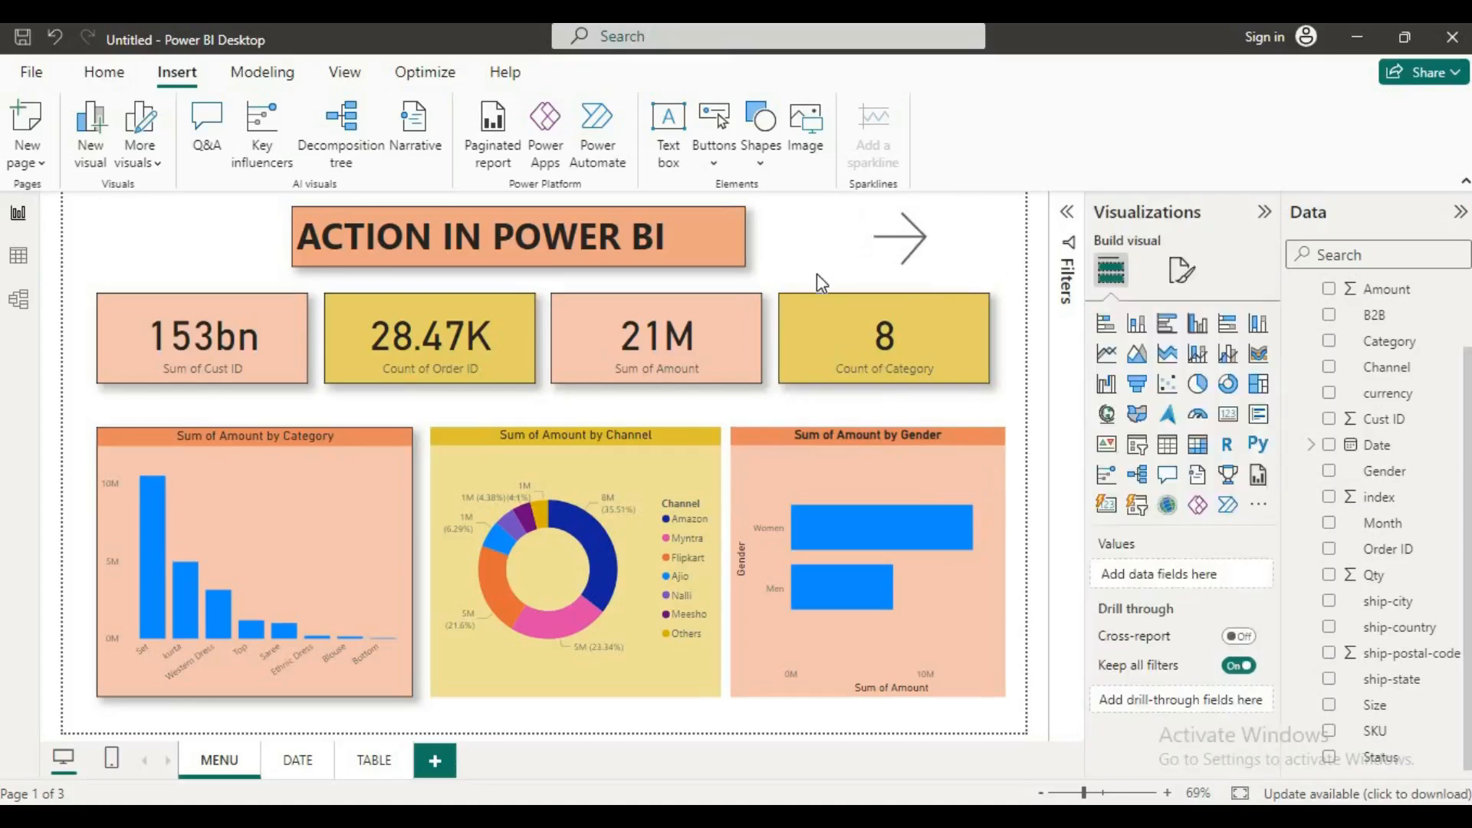
click(825, 325)
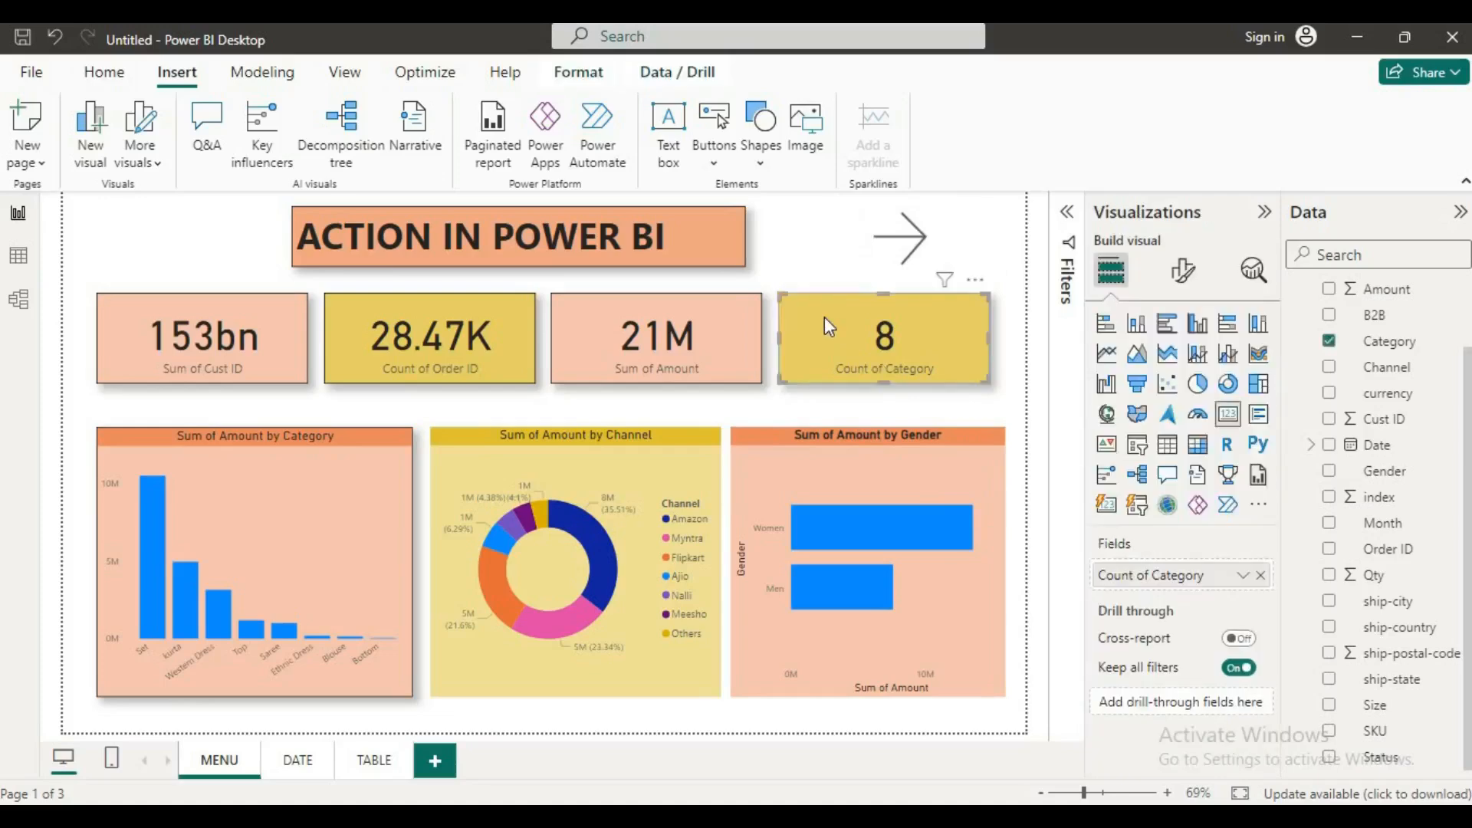
click(1182, 269)
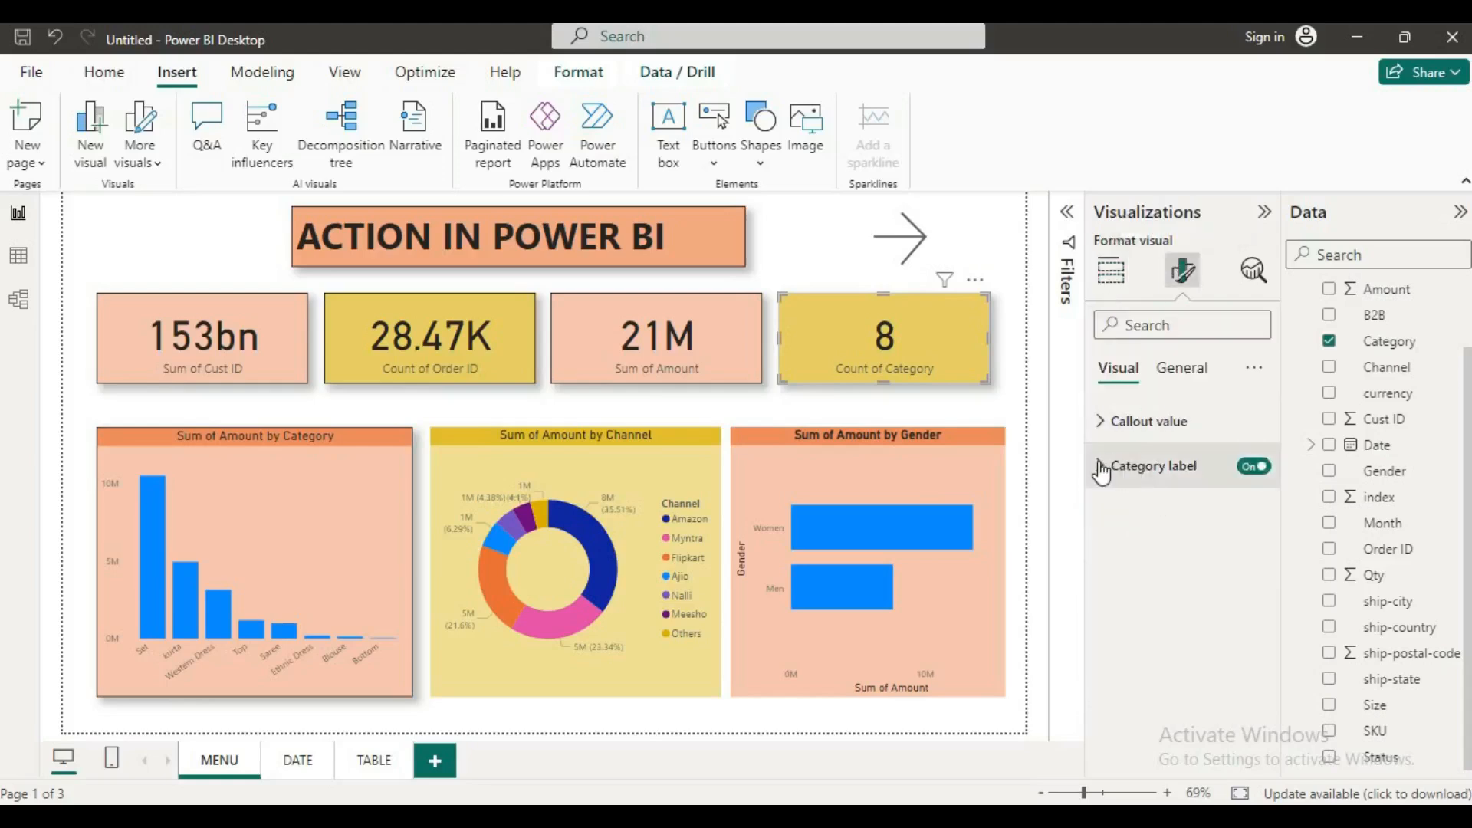
click(1177, 370)
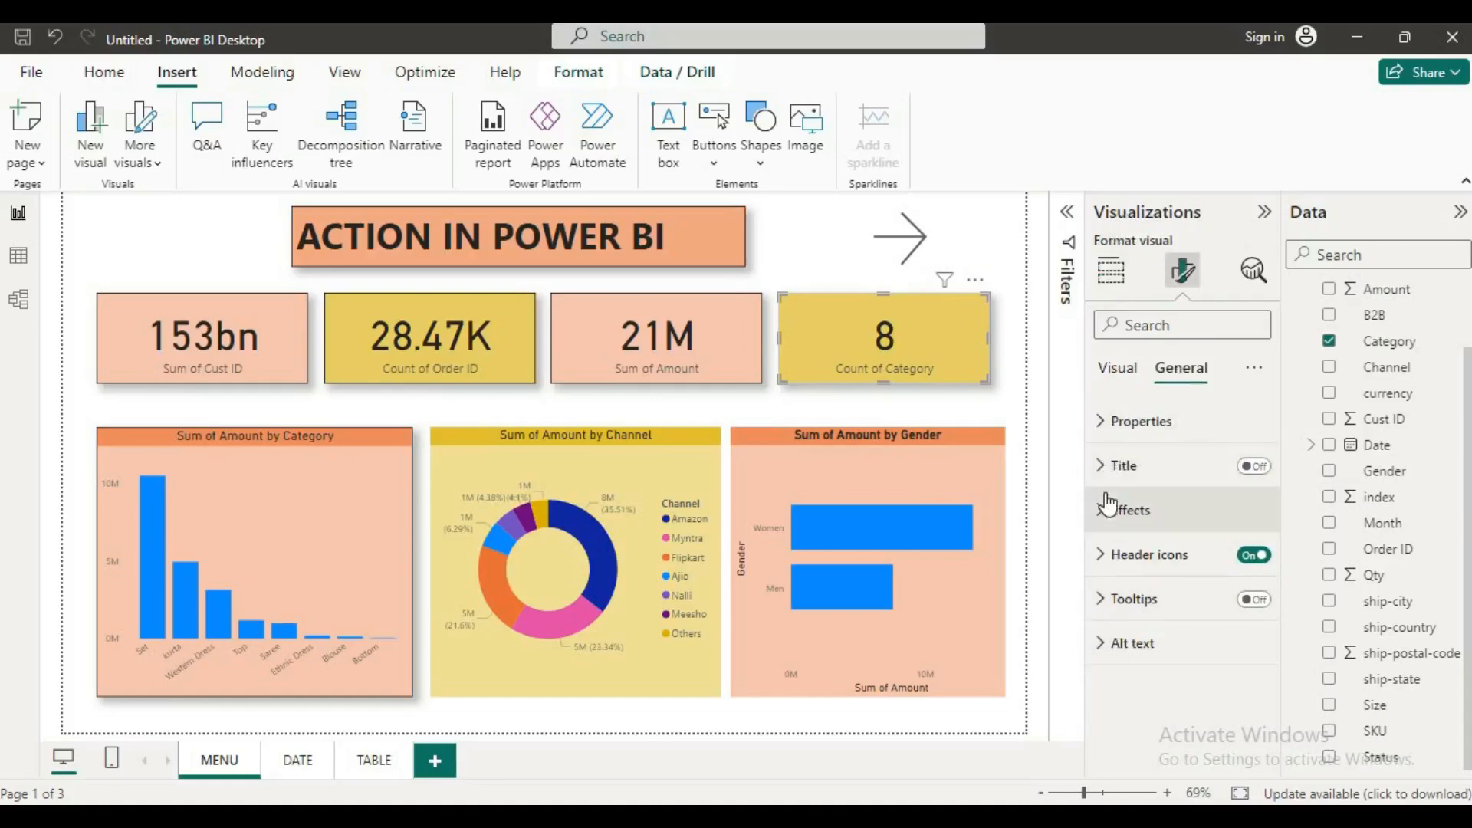
click(1115, 369)
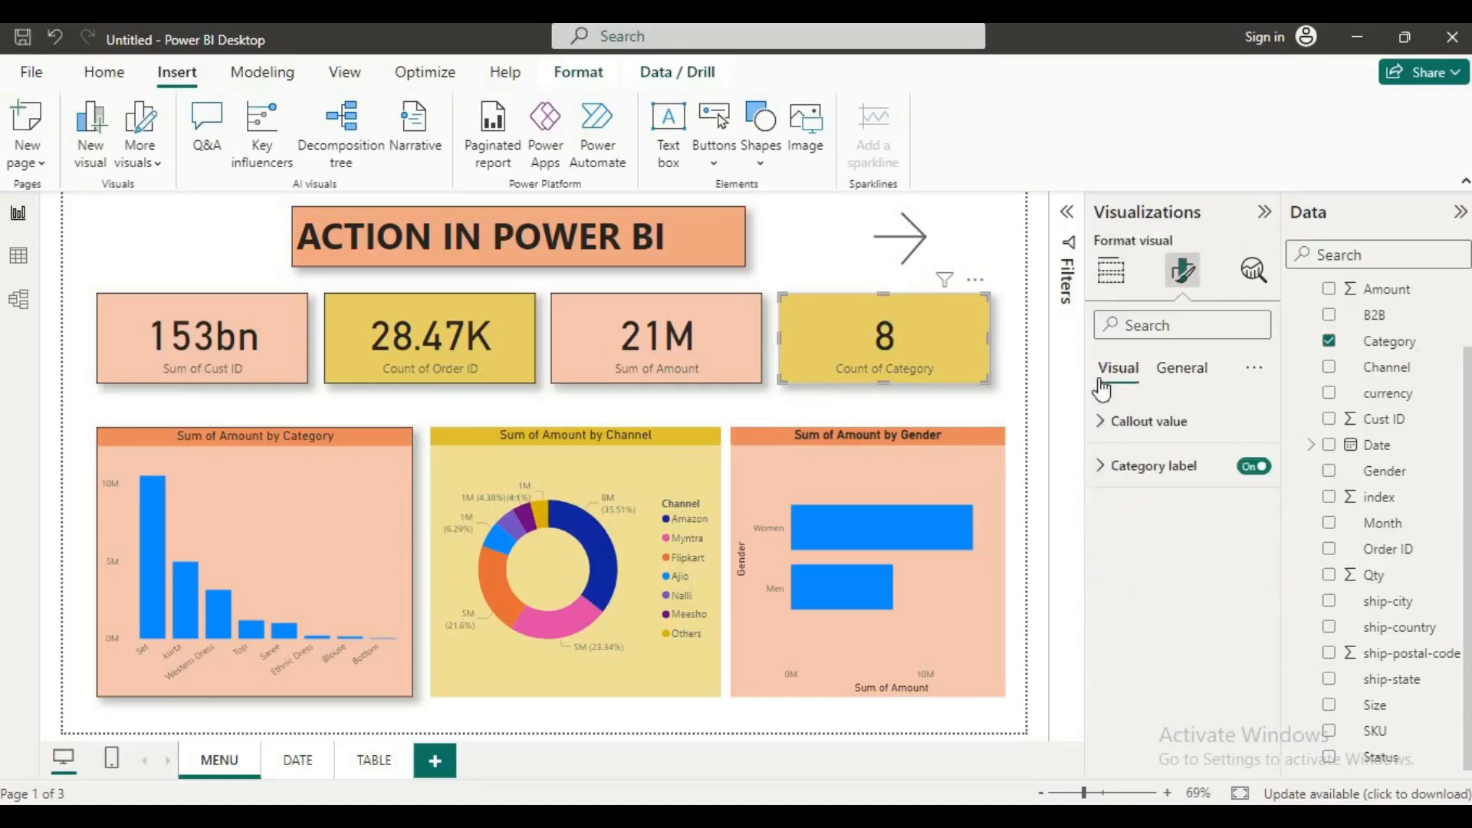
Step: Follow the right arrow button on the MENU page to test its navigation to the DATE page
click(902, 275)
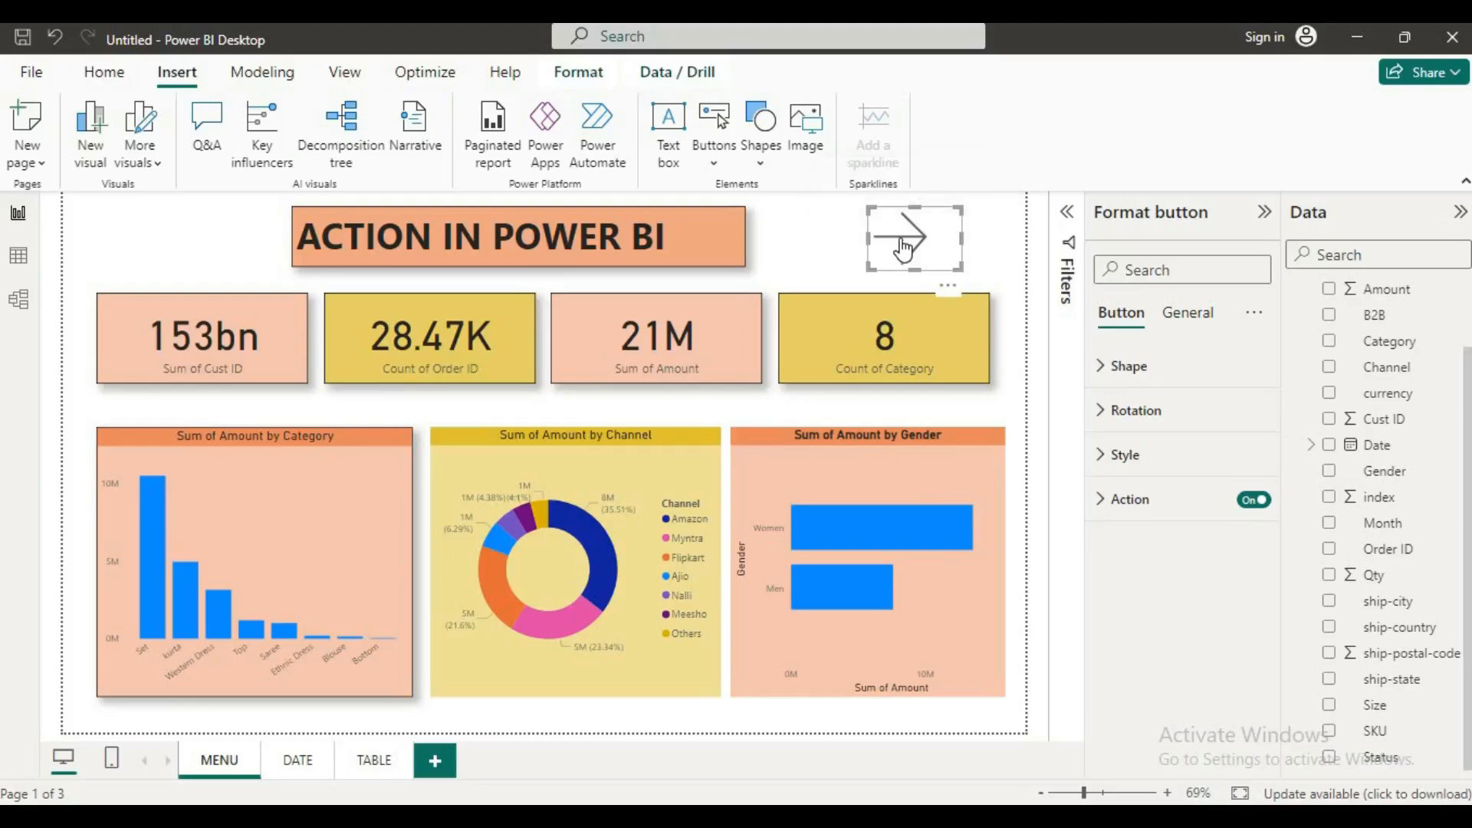
ctrl+click(903, 249)
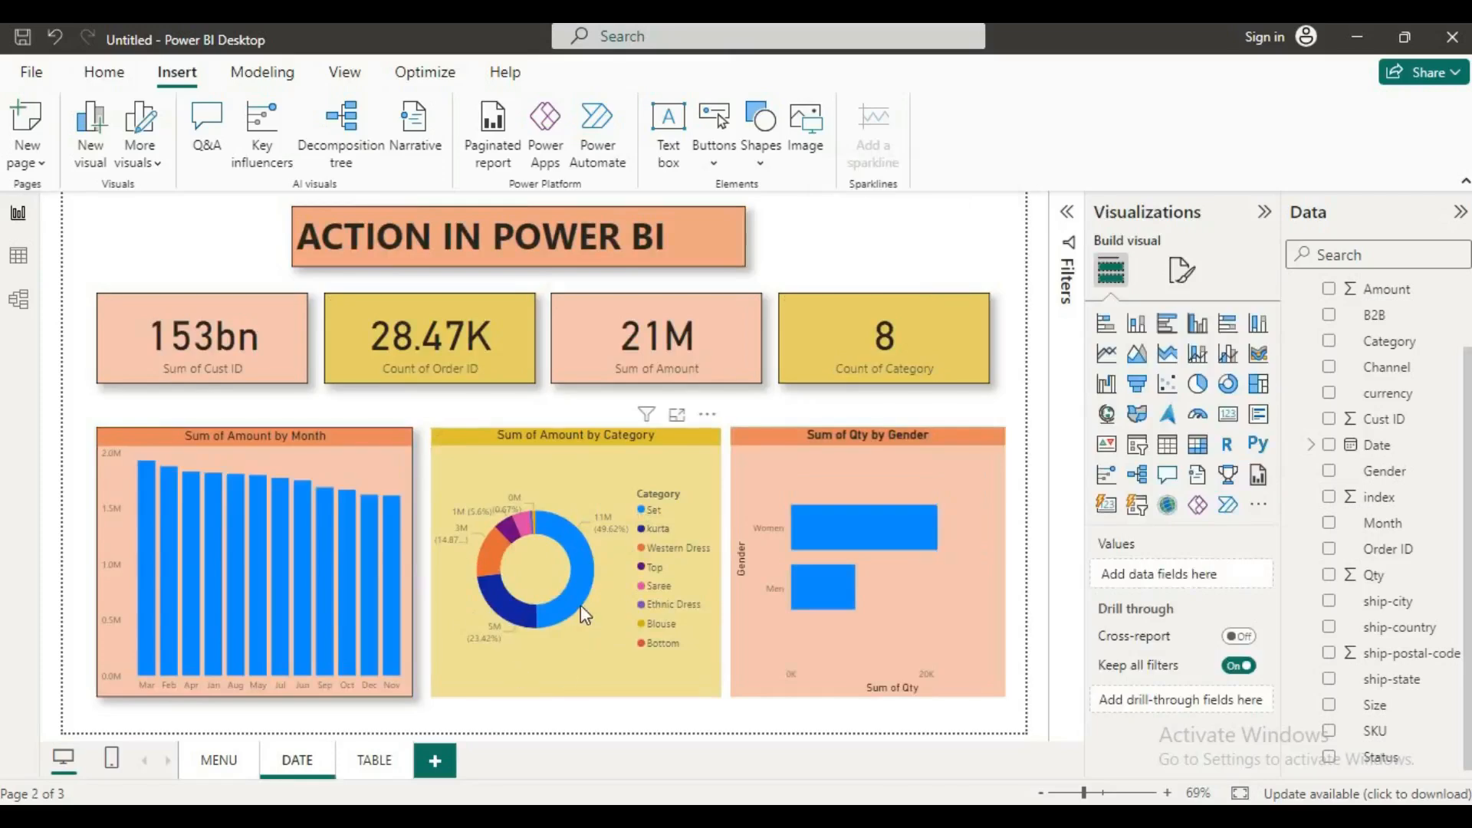
mouse_move(581, 606)
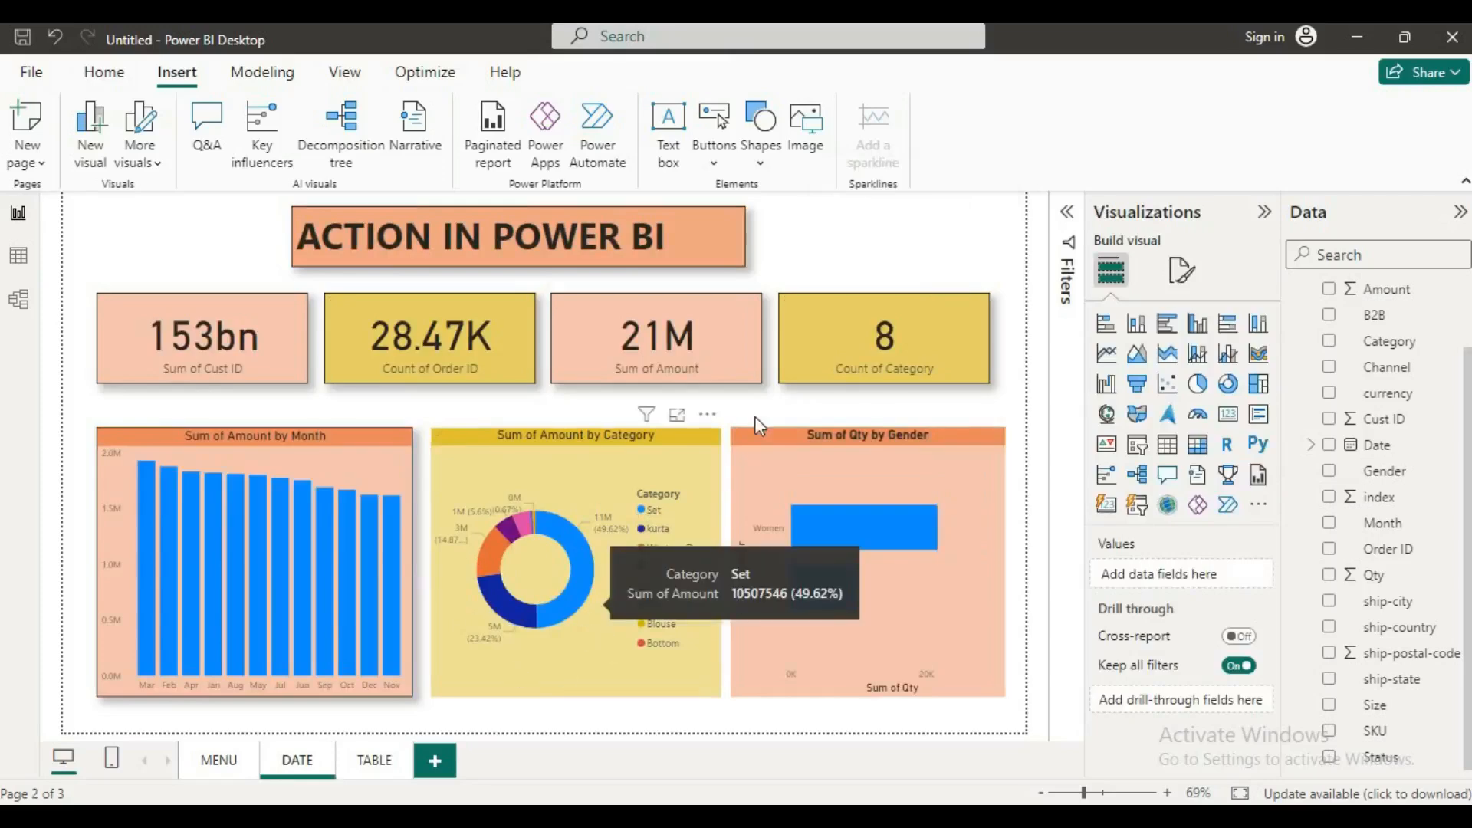
Step: Insert a Back button on the DATE page and enlarge it to the left of the title
click(762, 163)
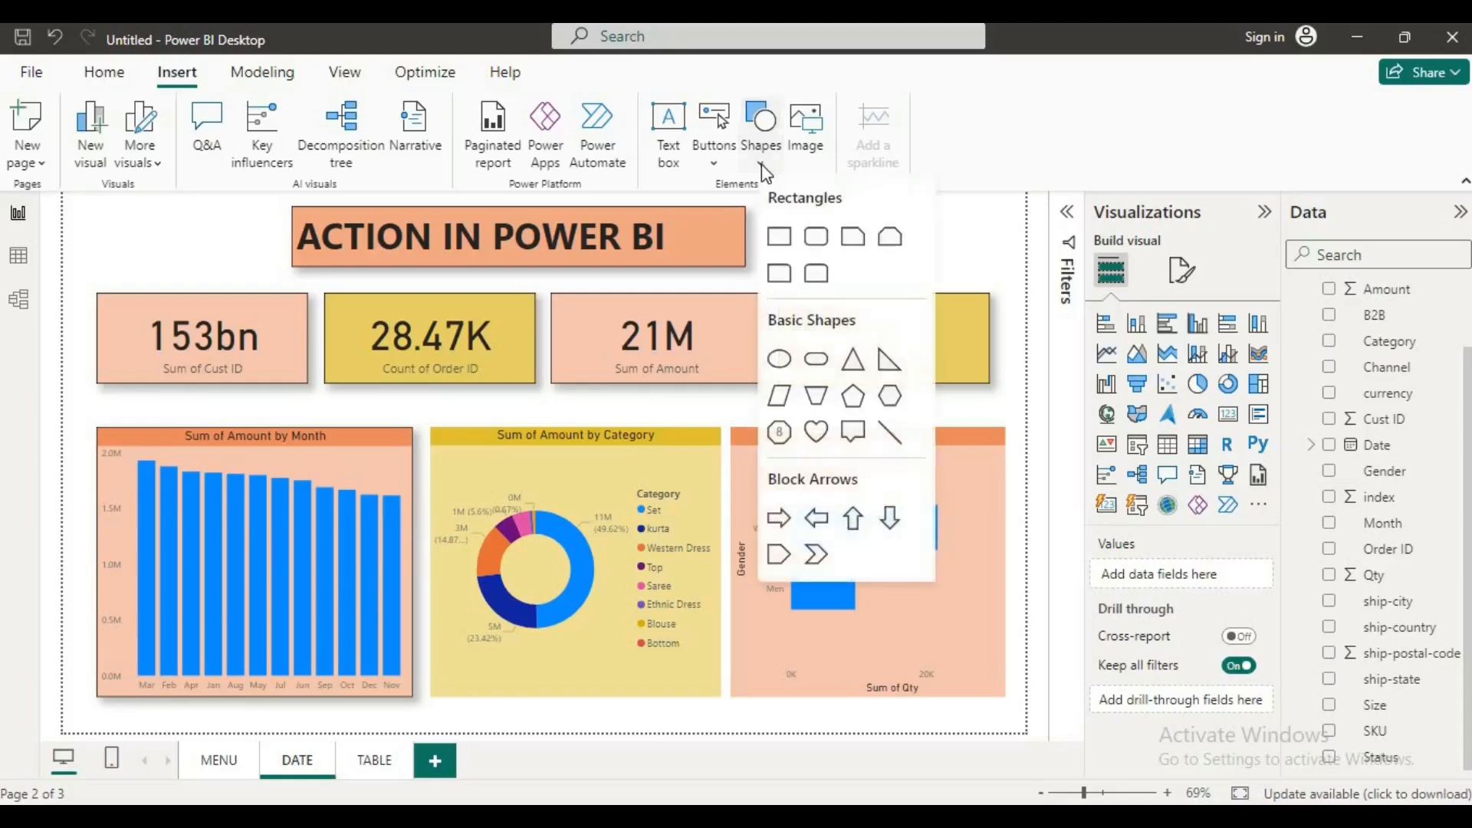
click(701, 161)
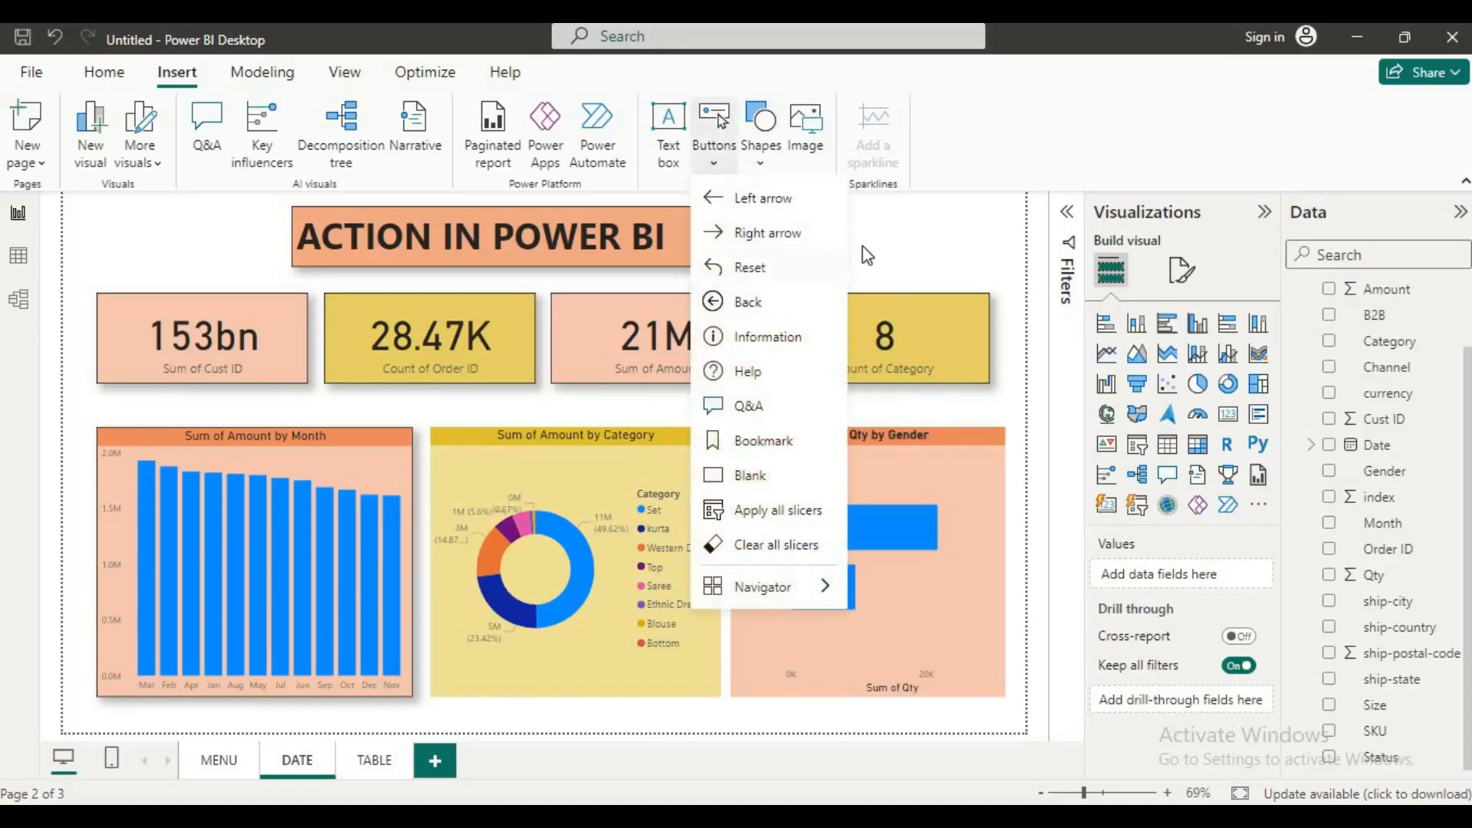
click(750, 302)
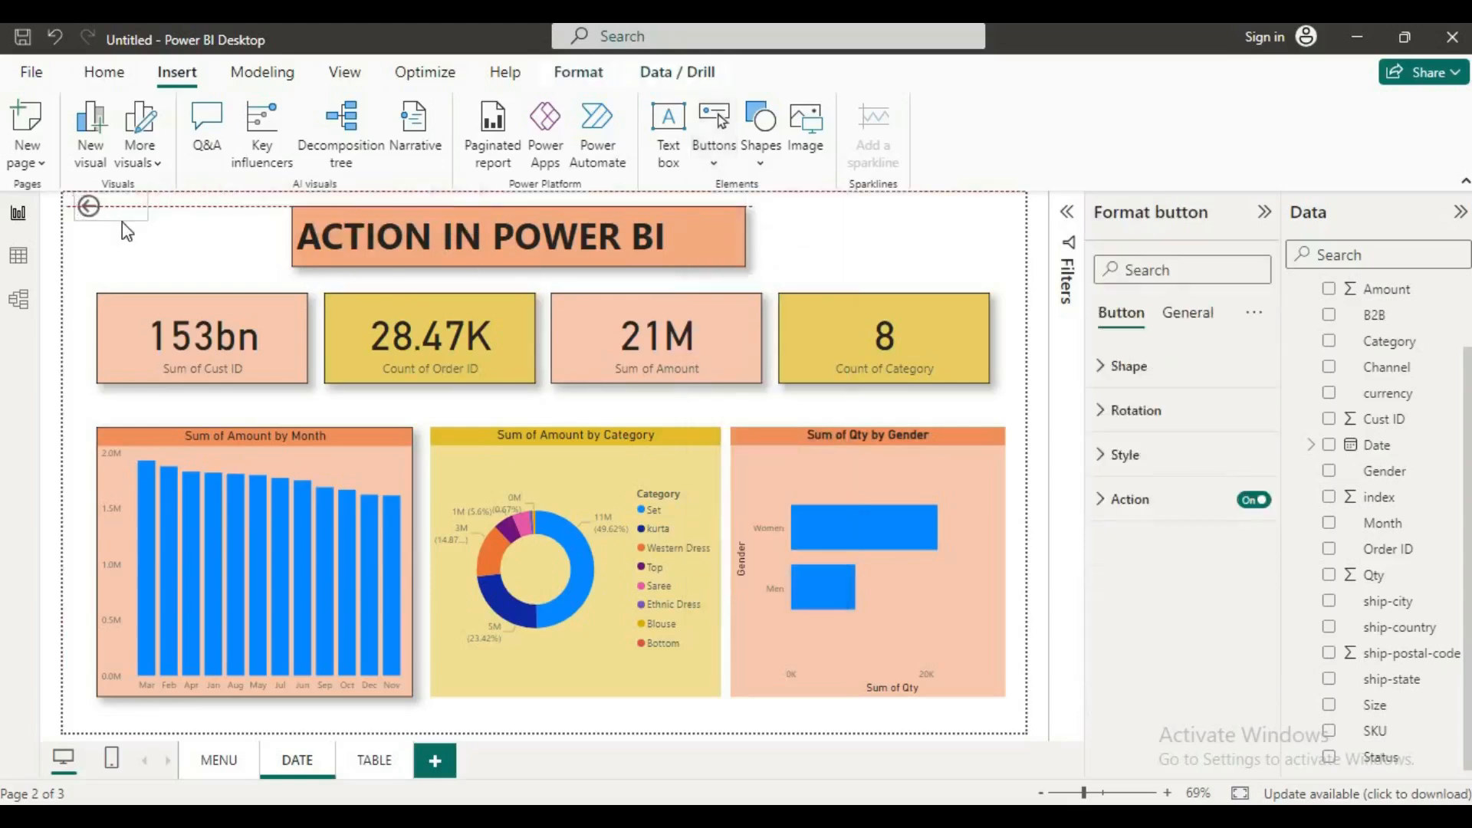
drag(121, 231, 188, 270)
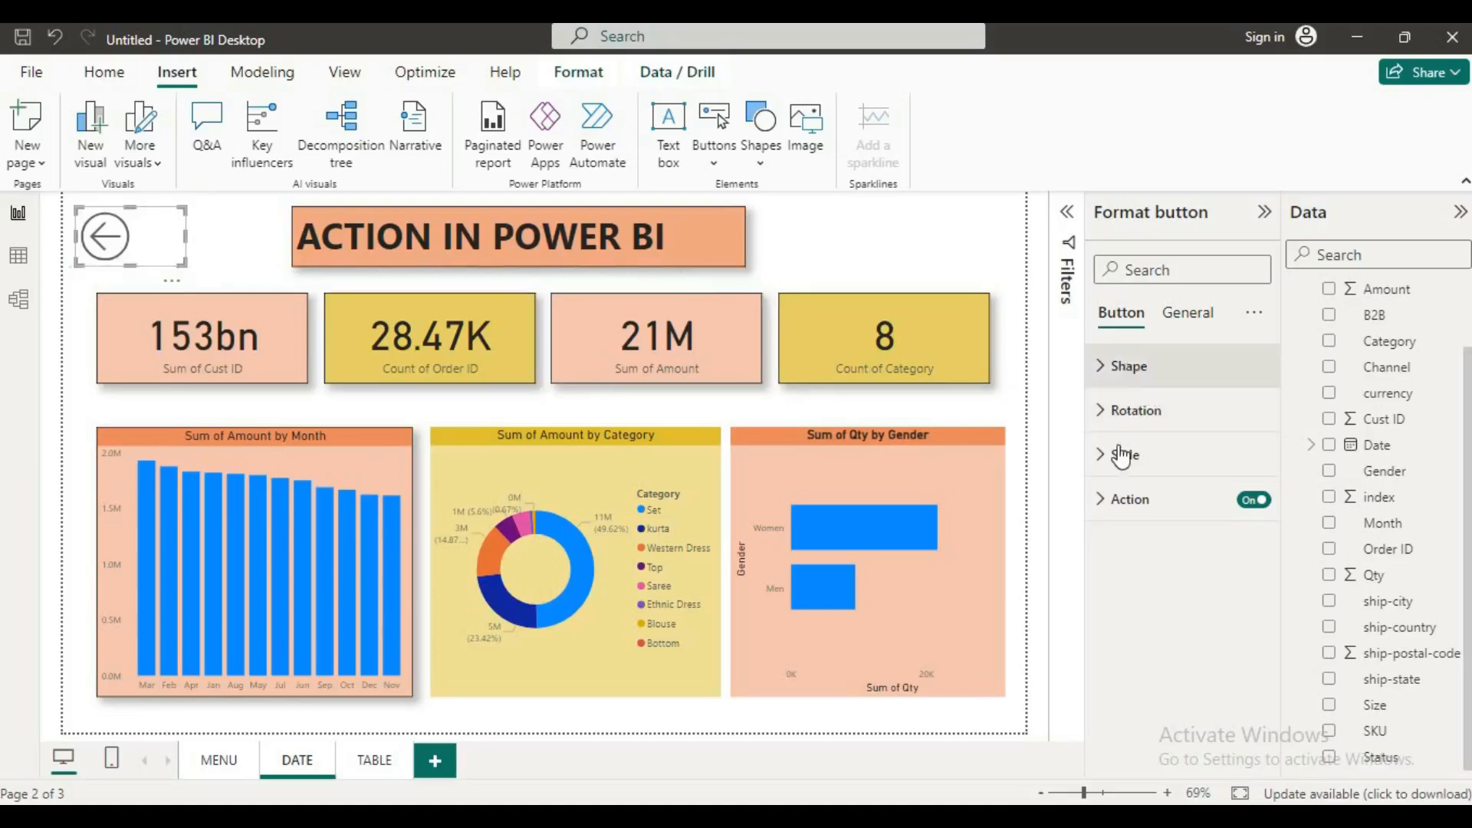
Step: Set the Back button's action type to Page navigation with MENU as the destination
click(1120, 500)
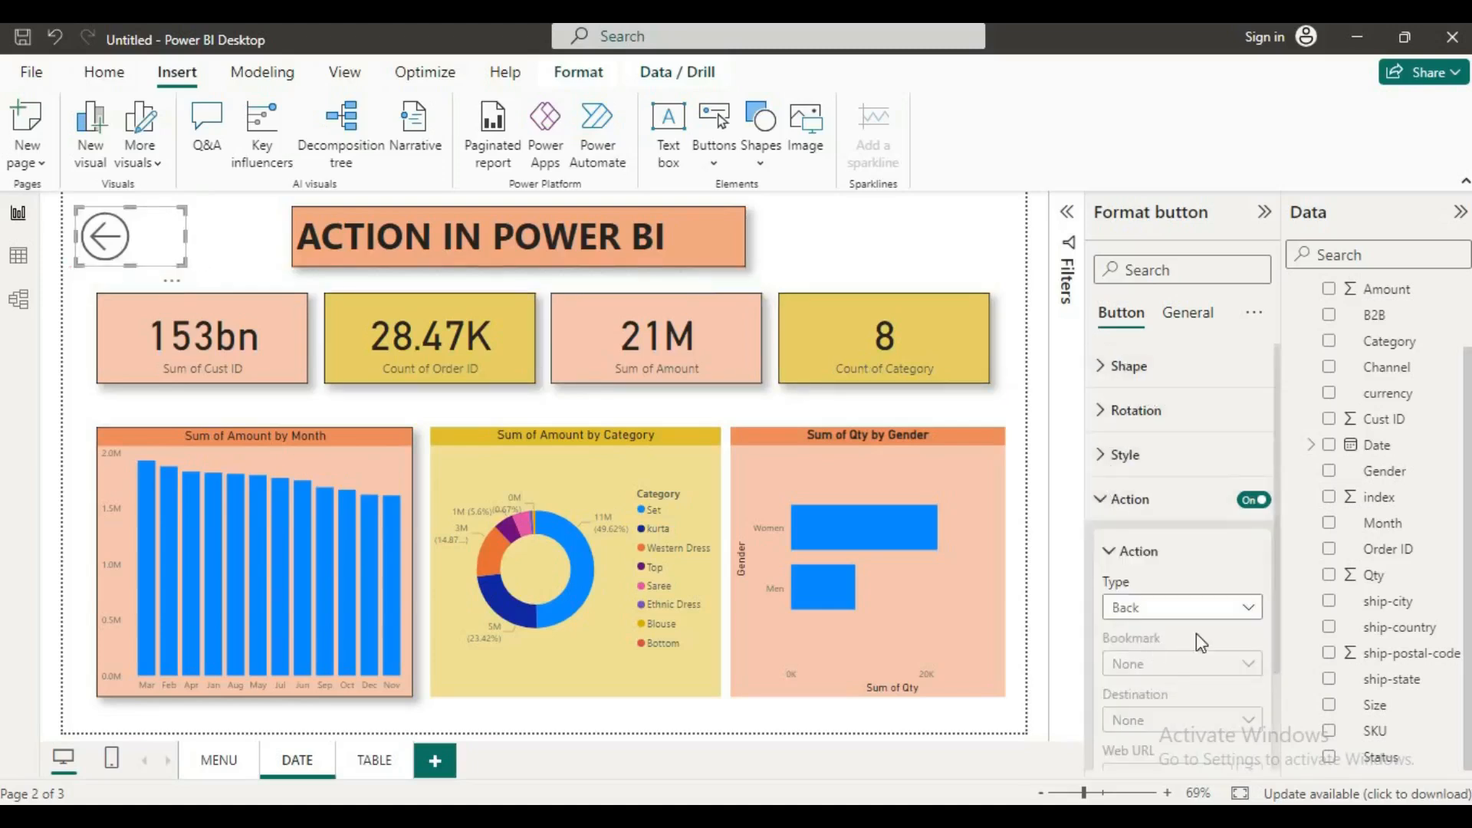
scroll(1196, 634, down, 2)
click(1255, 500)
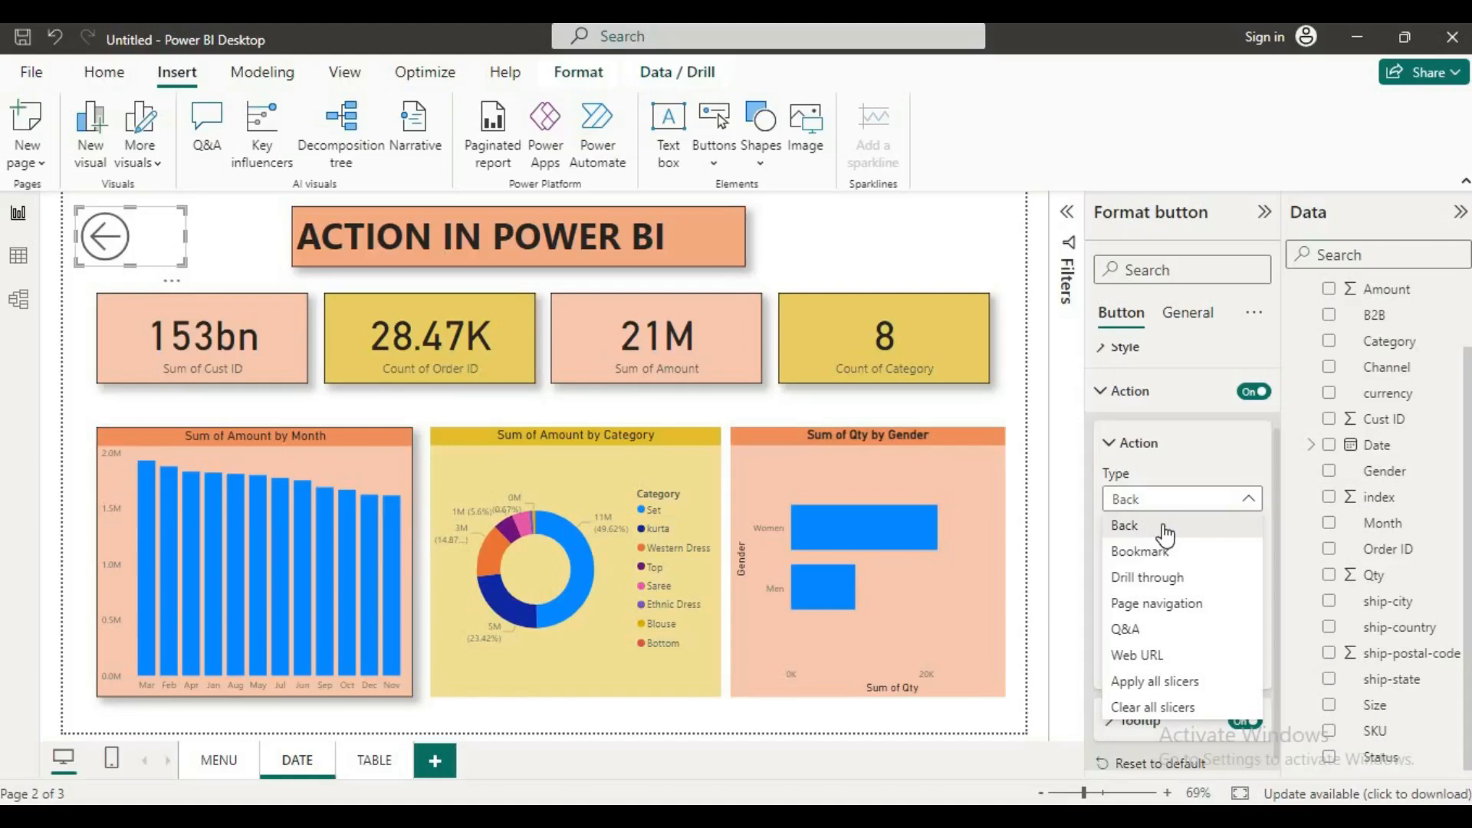
click(1159, 604)
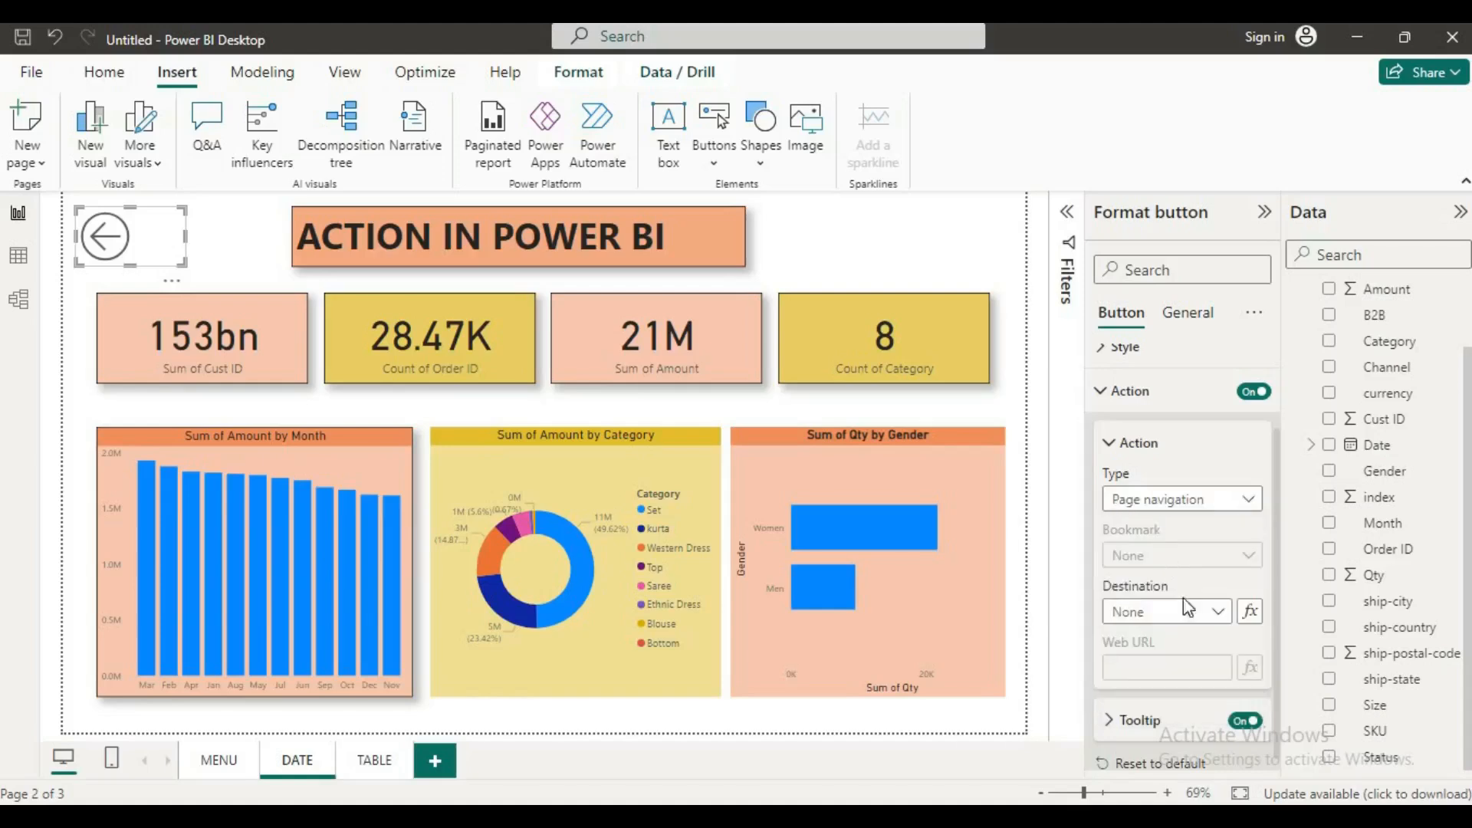
click(1221, 611)
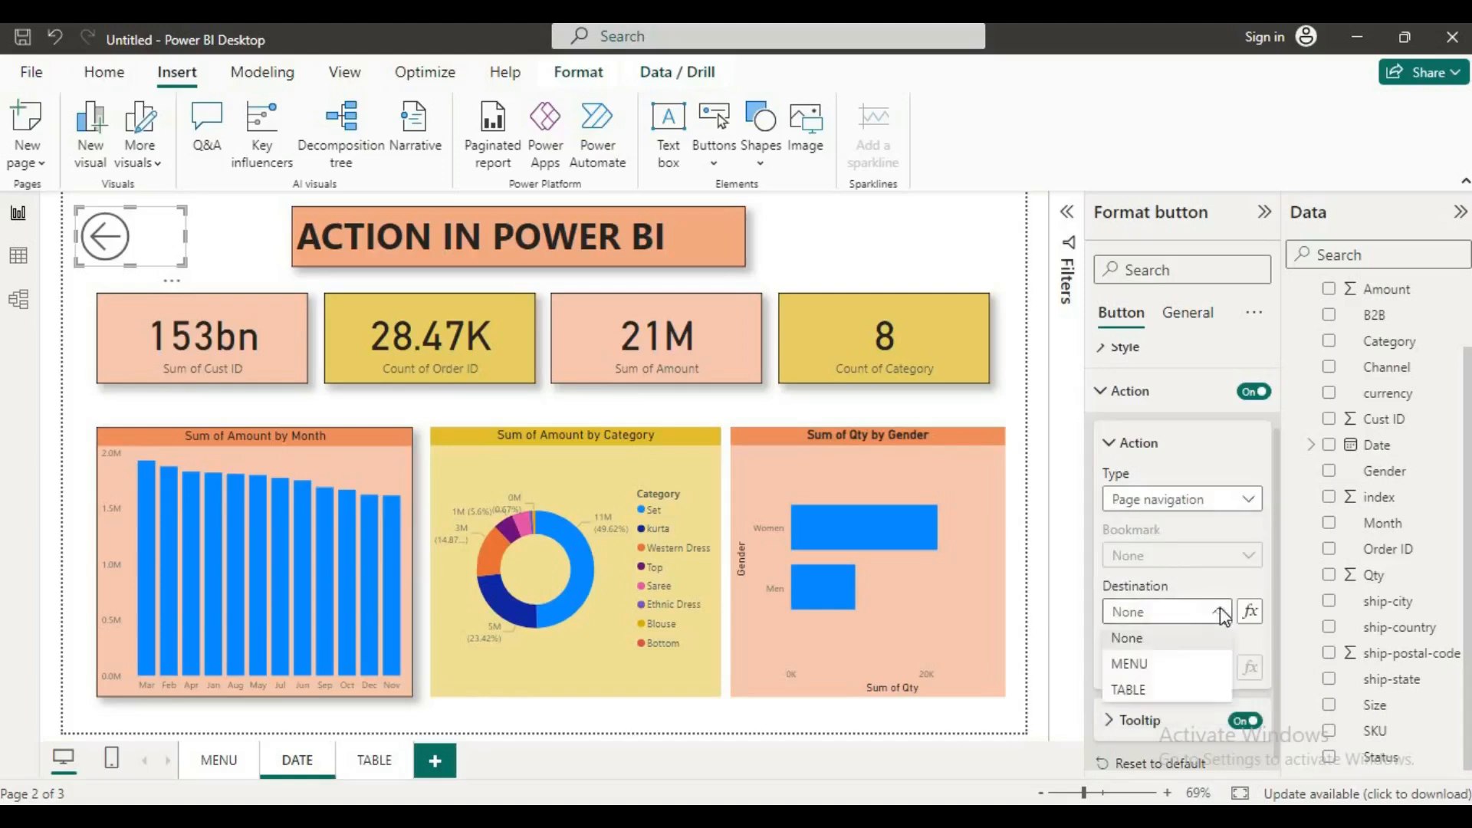
click(1139, 670)
scroll(1160, 599, down, 1)
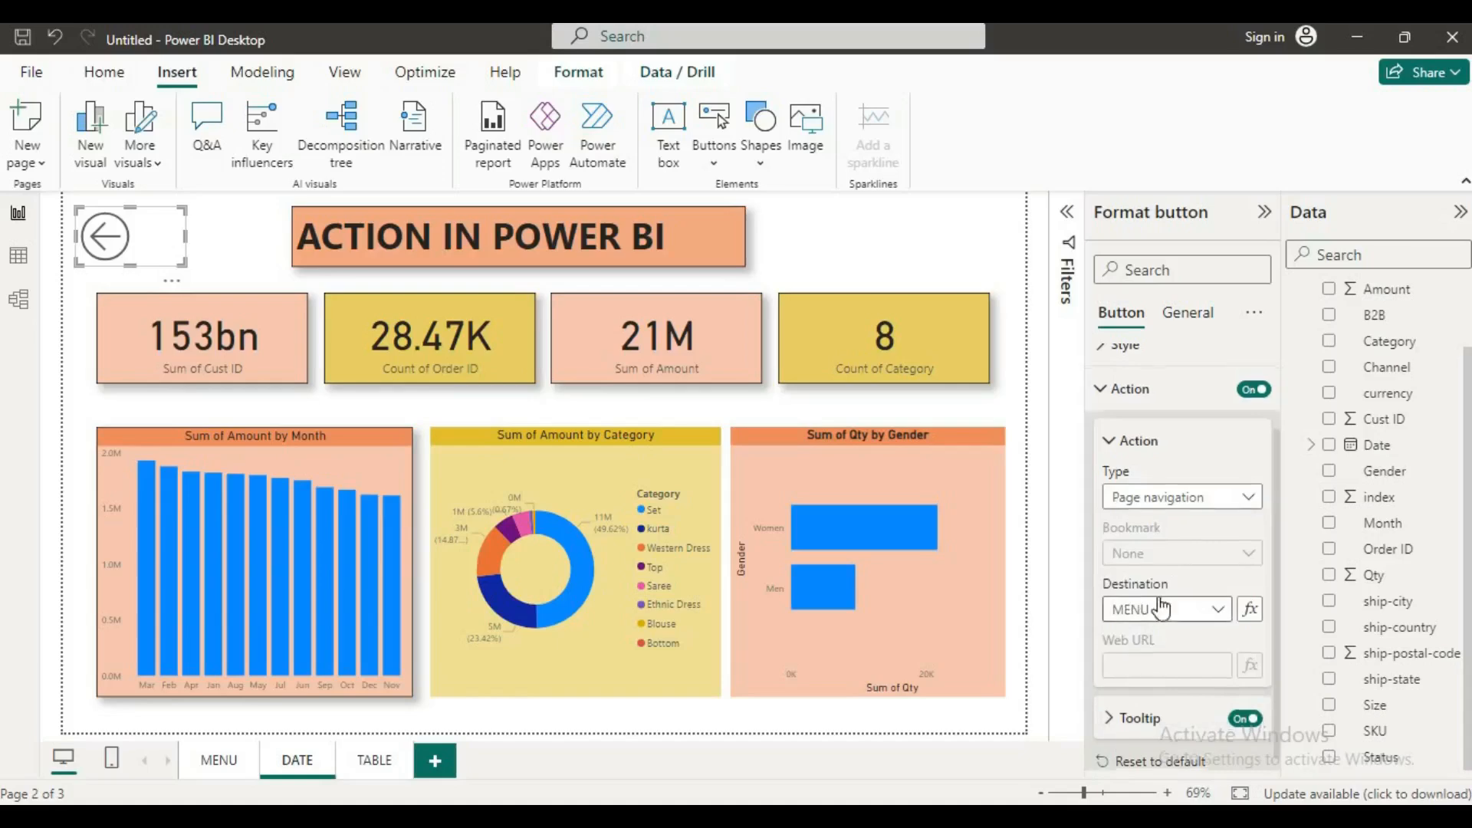
Step: Try the tooltip text "DFGDF" on the Back button
click(1105, 719)
scroll(1108, 705, down, 1)
click(1129, 699)
text(DFGDF)
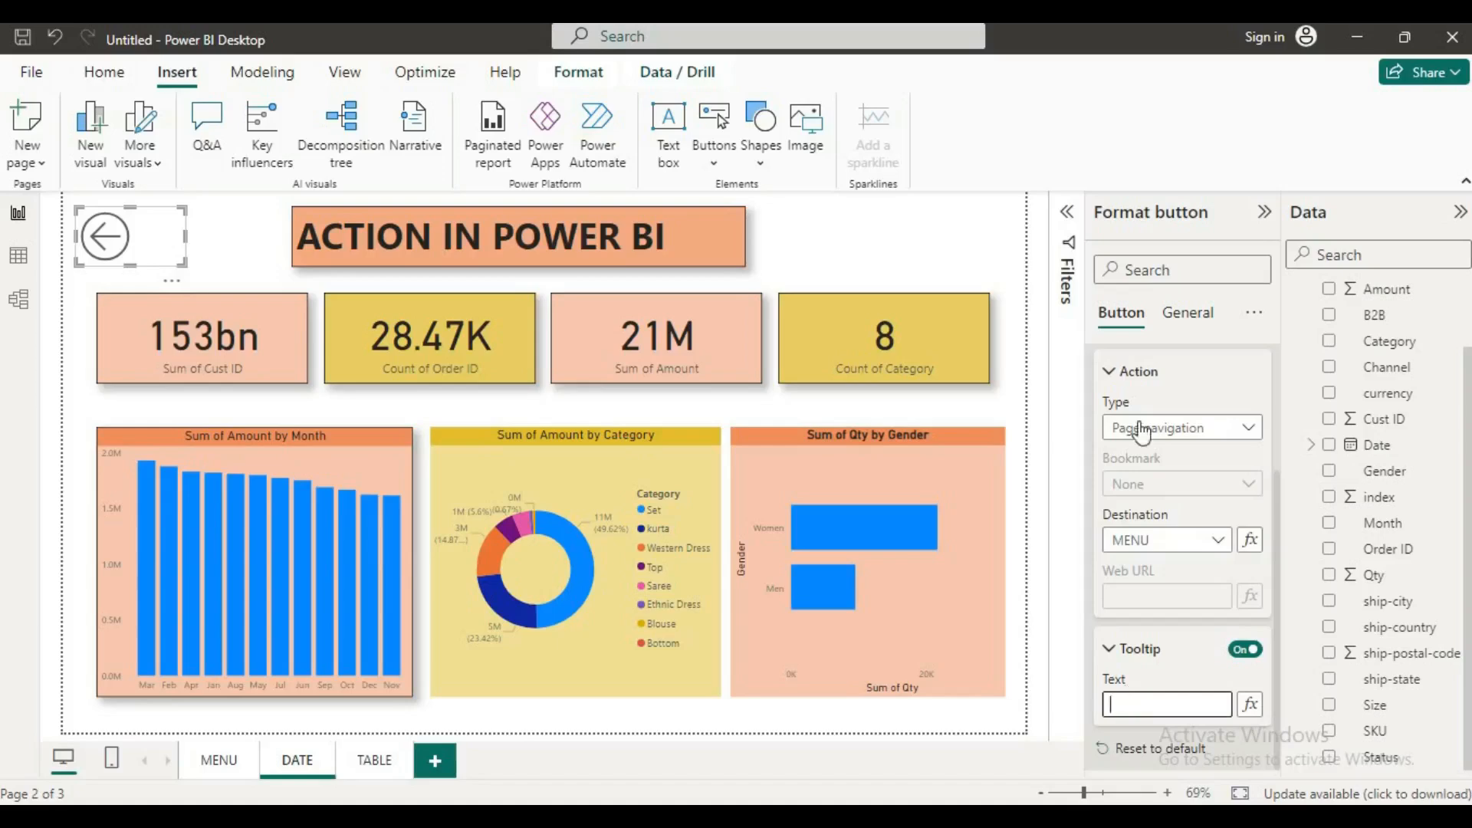
Step: Change the Back button's shape to Trapezoid
click(1124, 375)
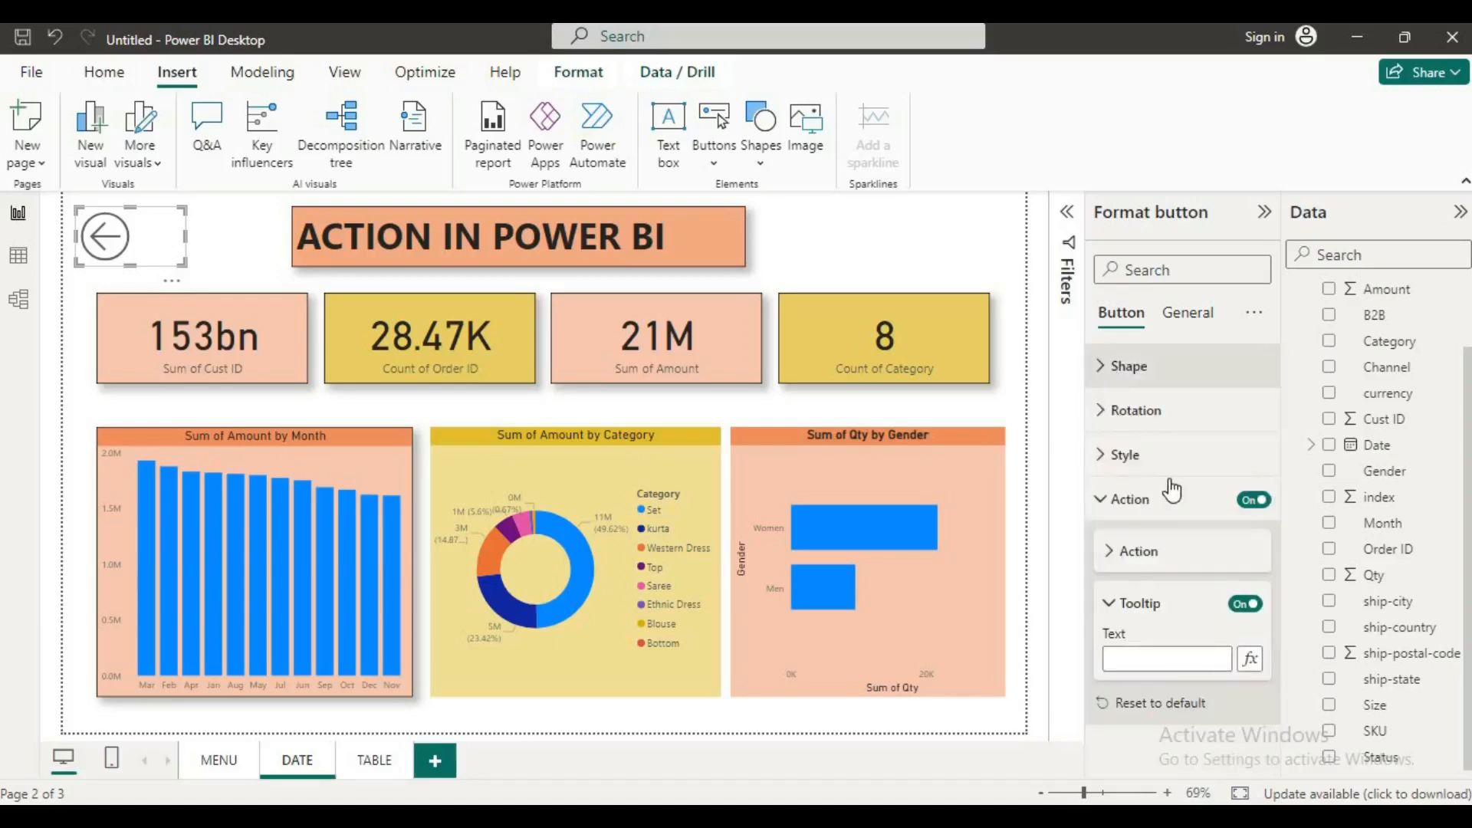
click(1106, 367)
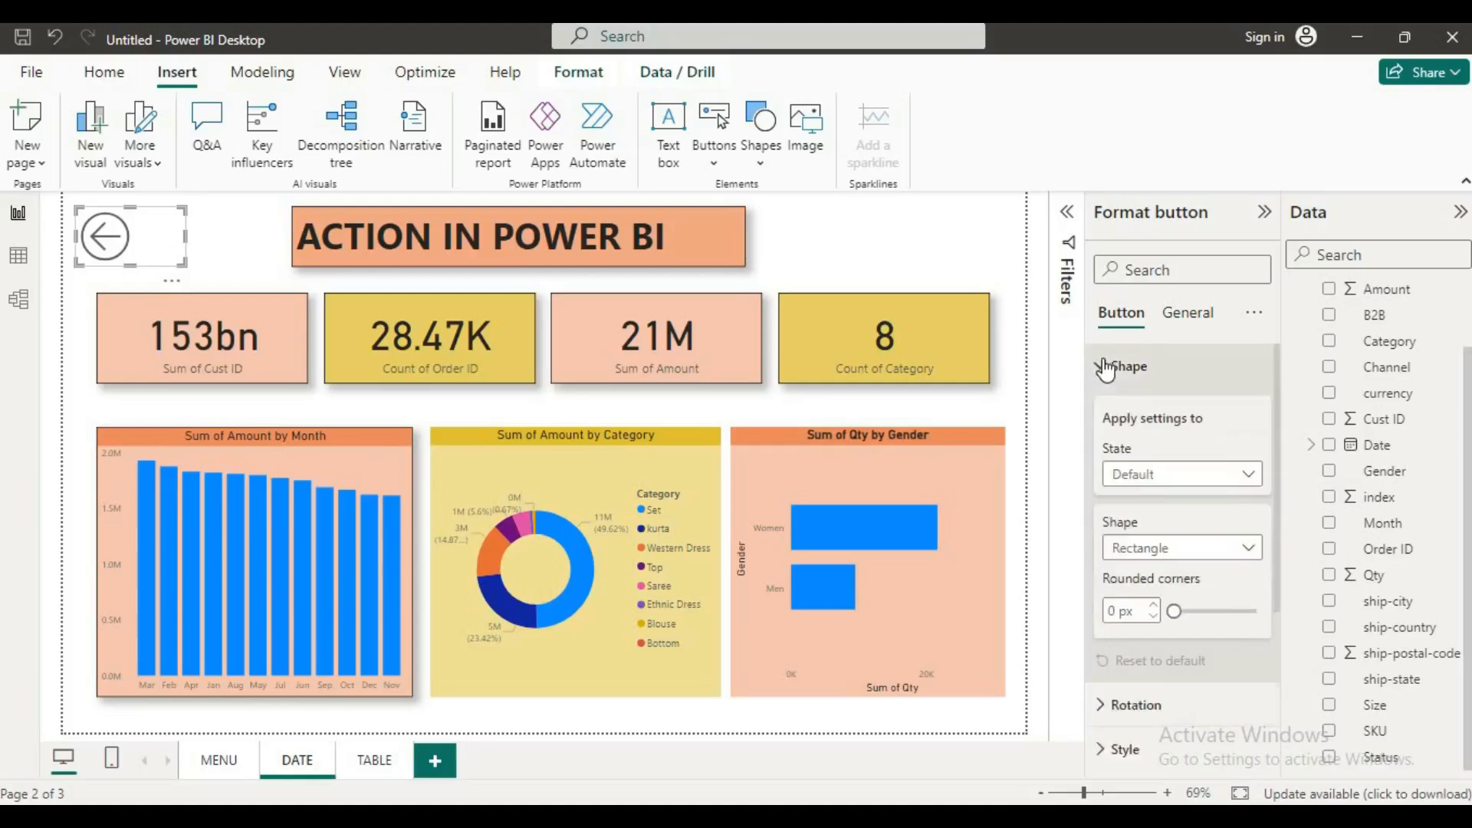
click(1246, 547)
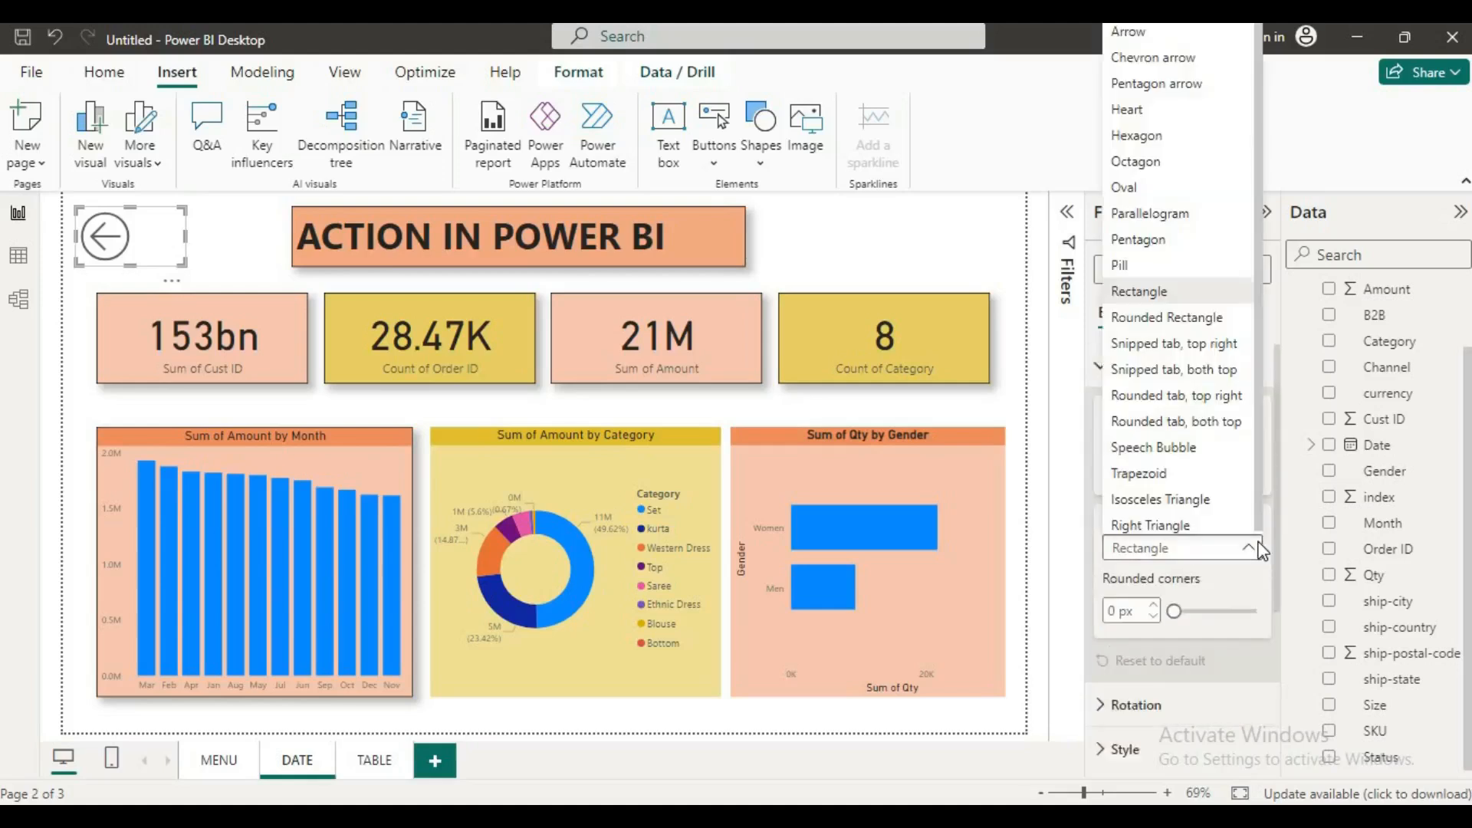
click(1206, 476)
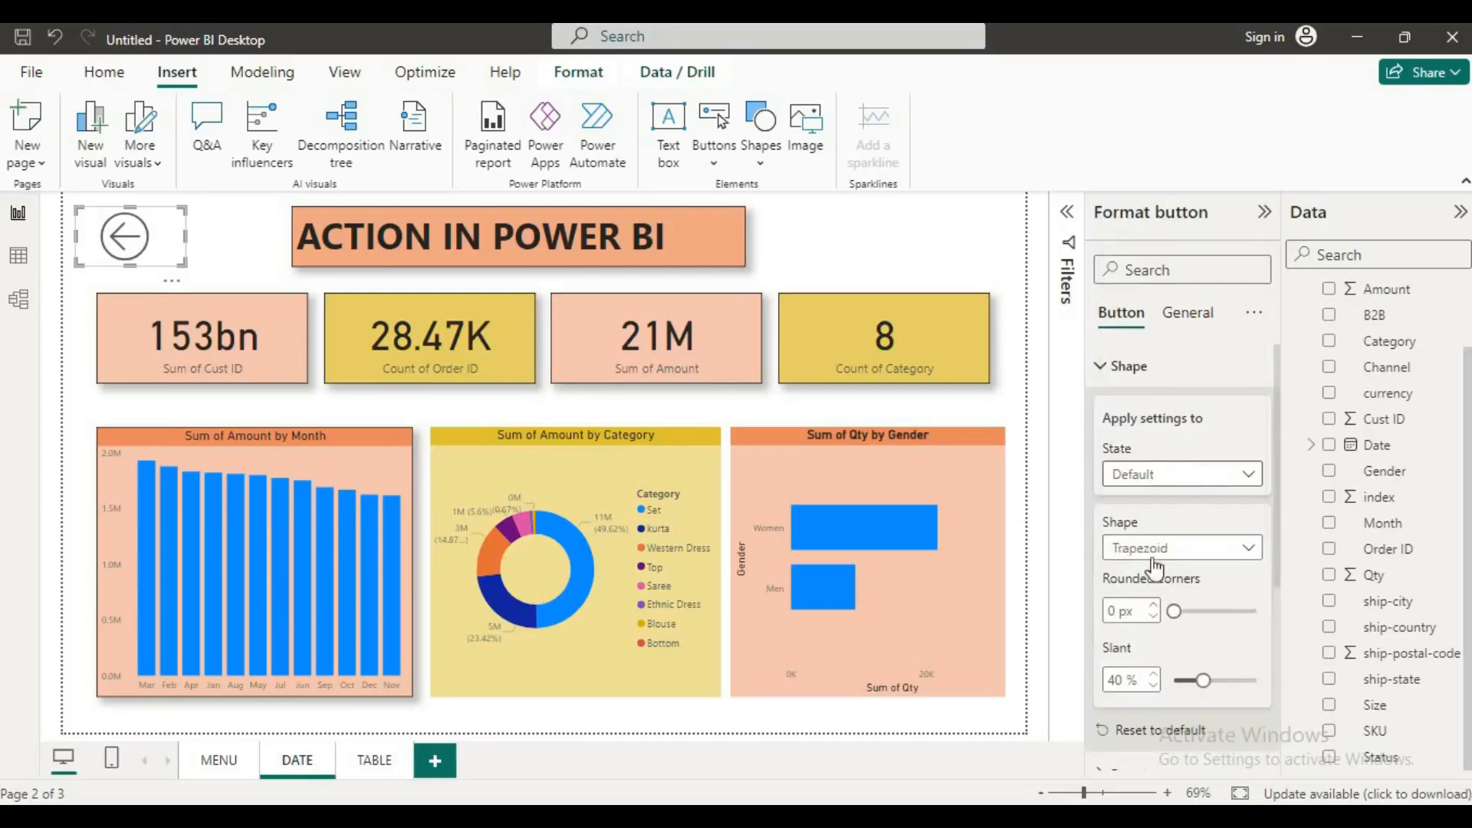
Step: Turn on text for the Back button's On hover state, enter the placeholder "SFFDV" and make it bold
scroll(1179, 589, down, 4)
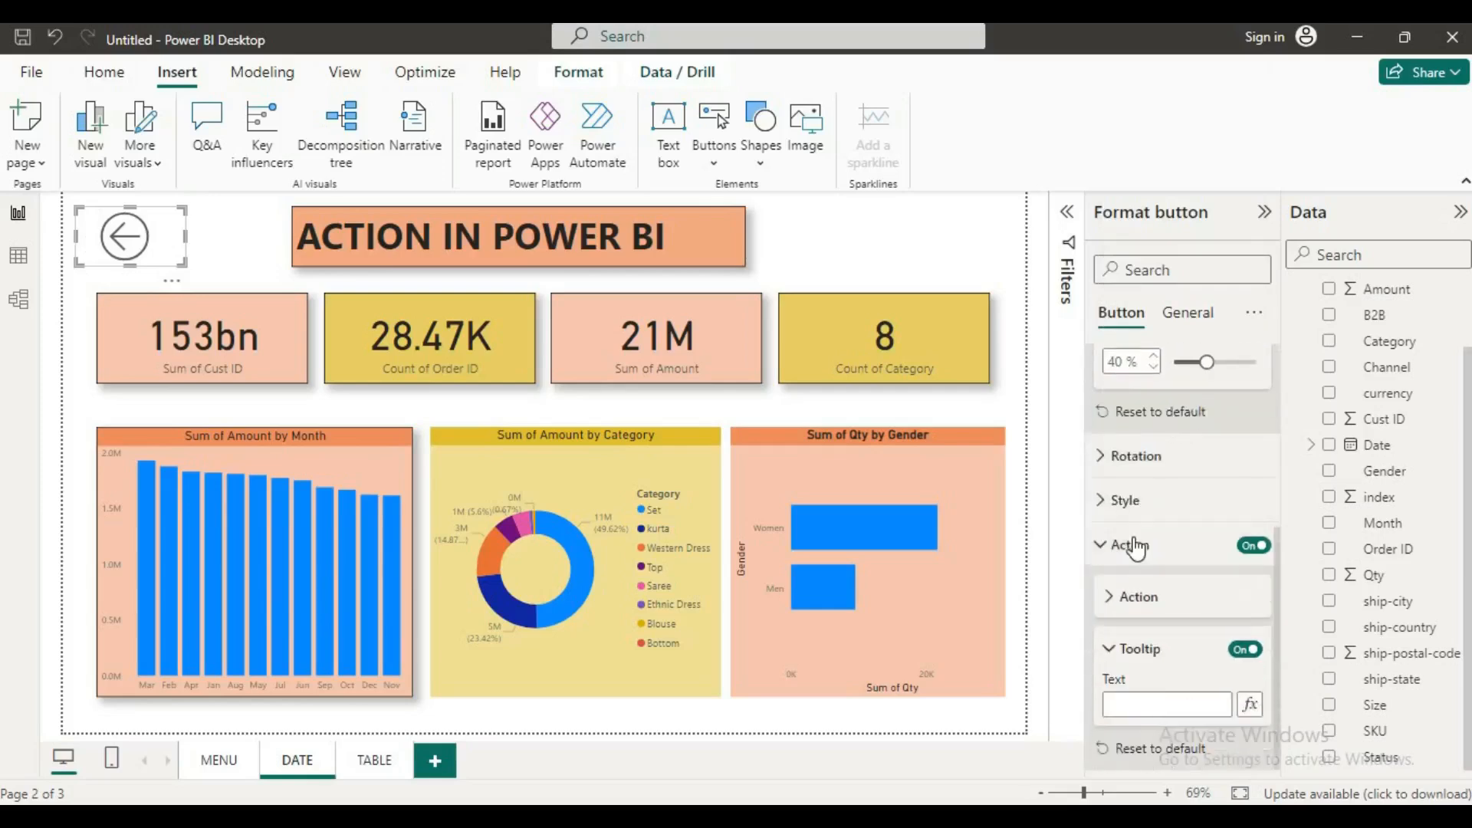
click(1105, 500)
scroll(1148, 574, down, 1)
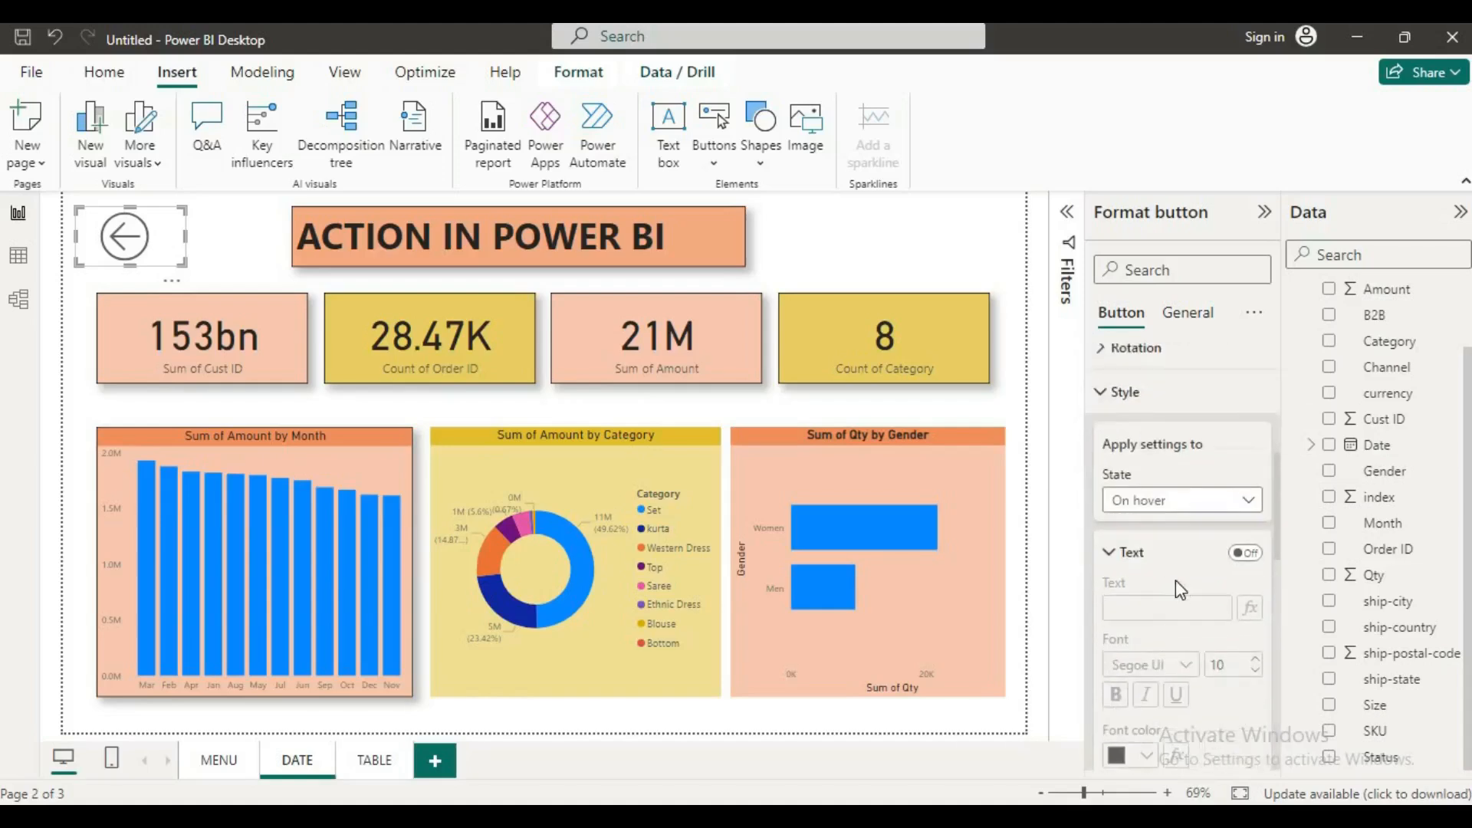
click(1245, 553)
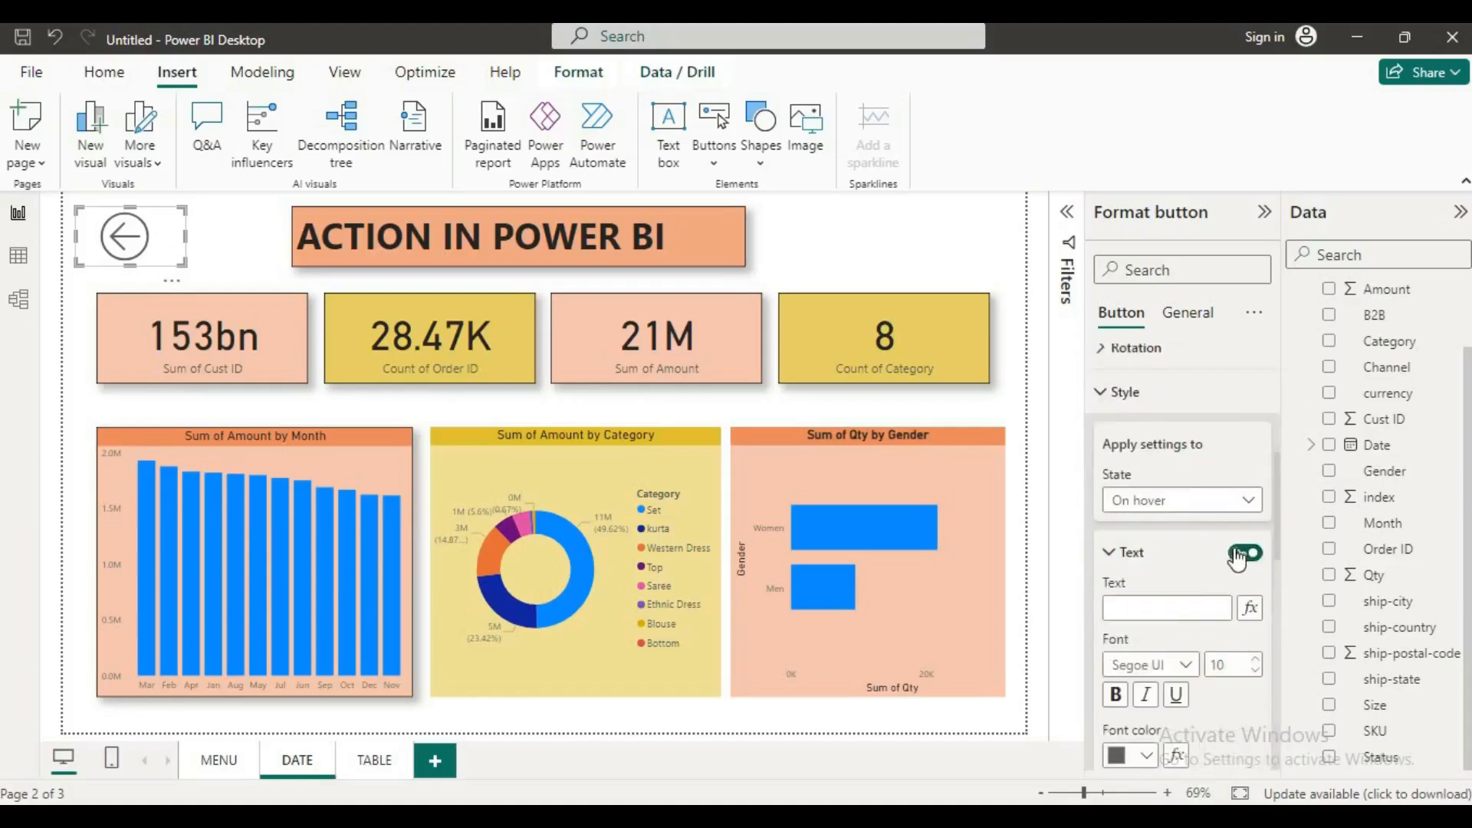
click(1169, 598)
text(SFFDV)
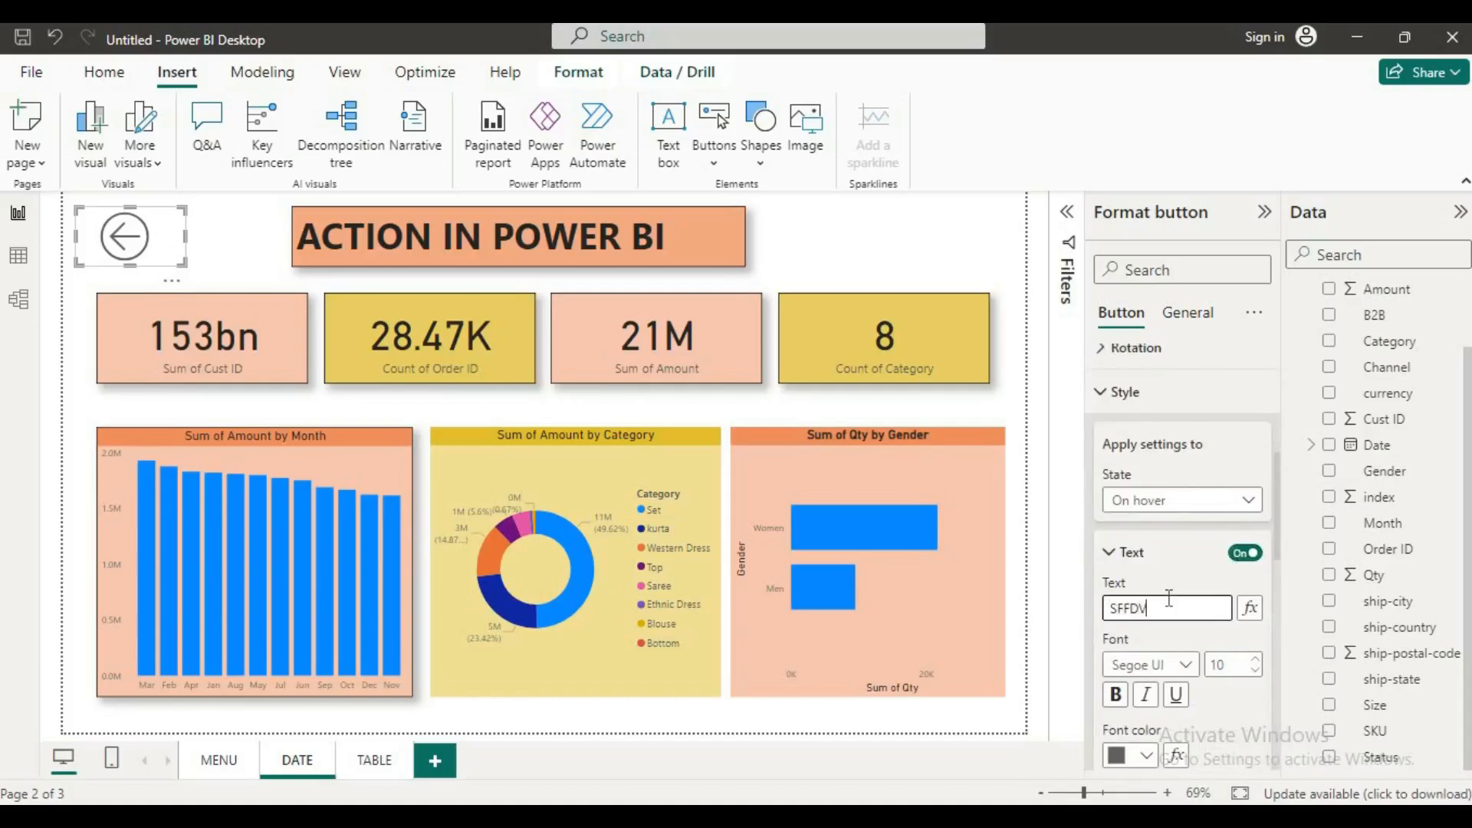
click(1118, 695)
Step: Set the Back button's hover text to font size 17 and align it horizontally to the left
scroll(1248, 628, down, 2)
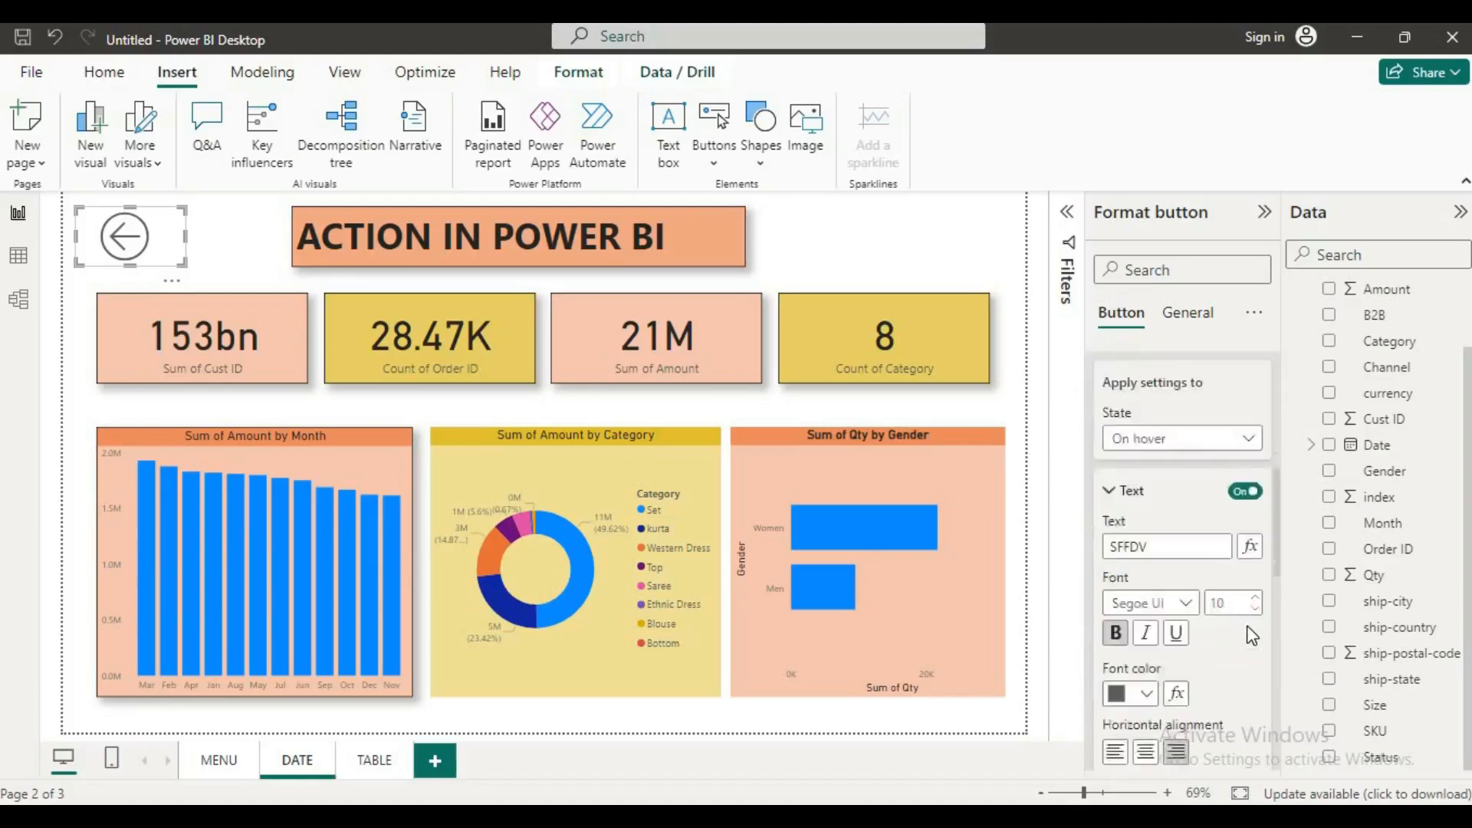
click(1259, 552)
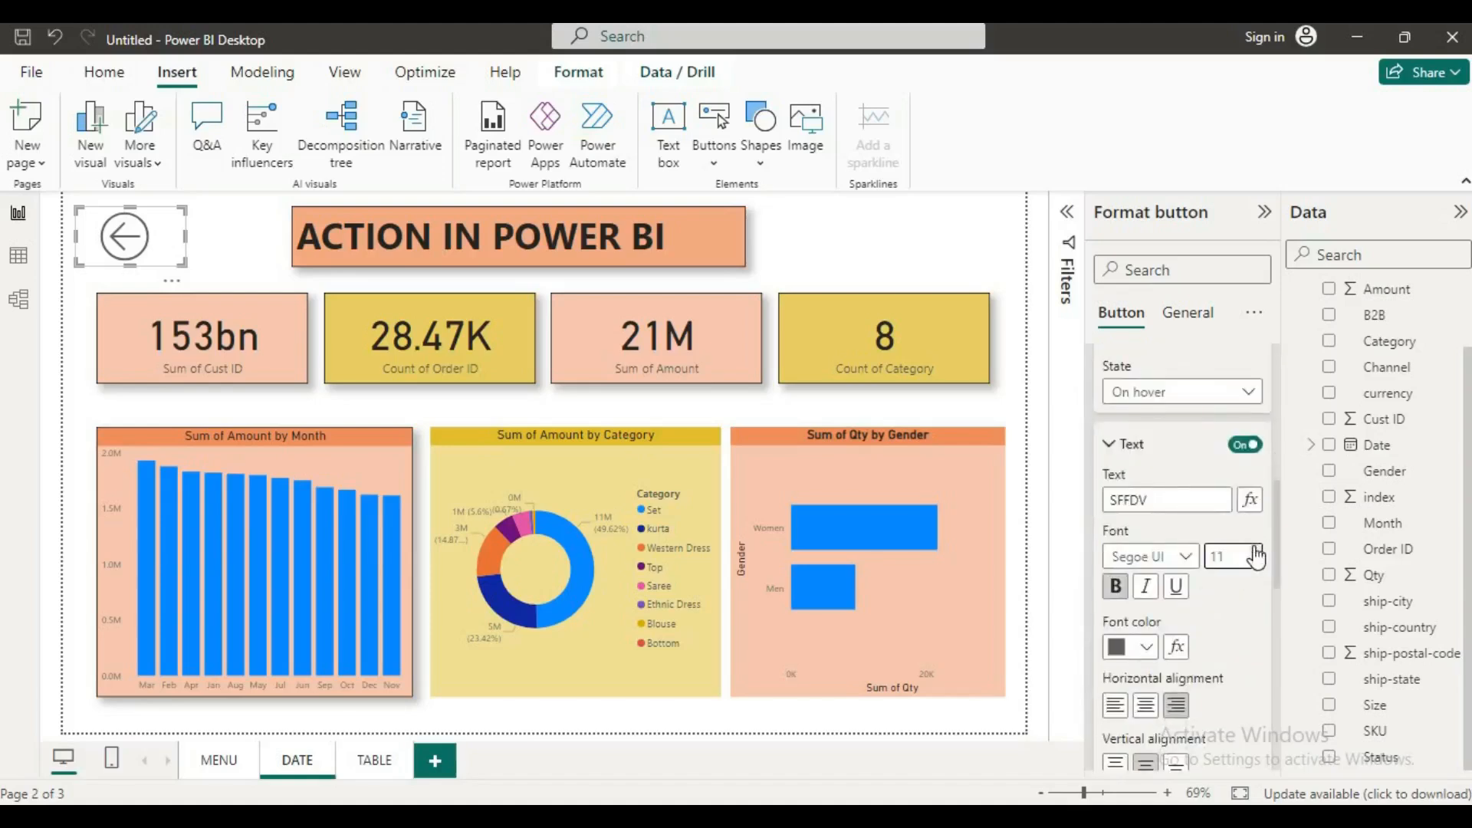
click(1256, 552)
click(1256, 551)
click(1256, 551)
click(1145, 705)
click(1116, 705)
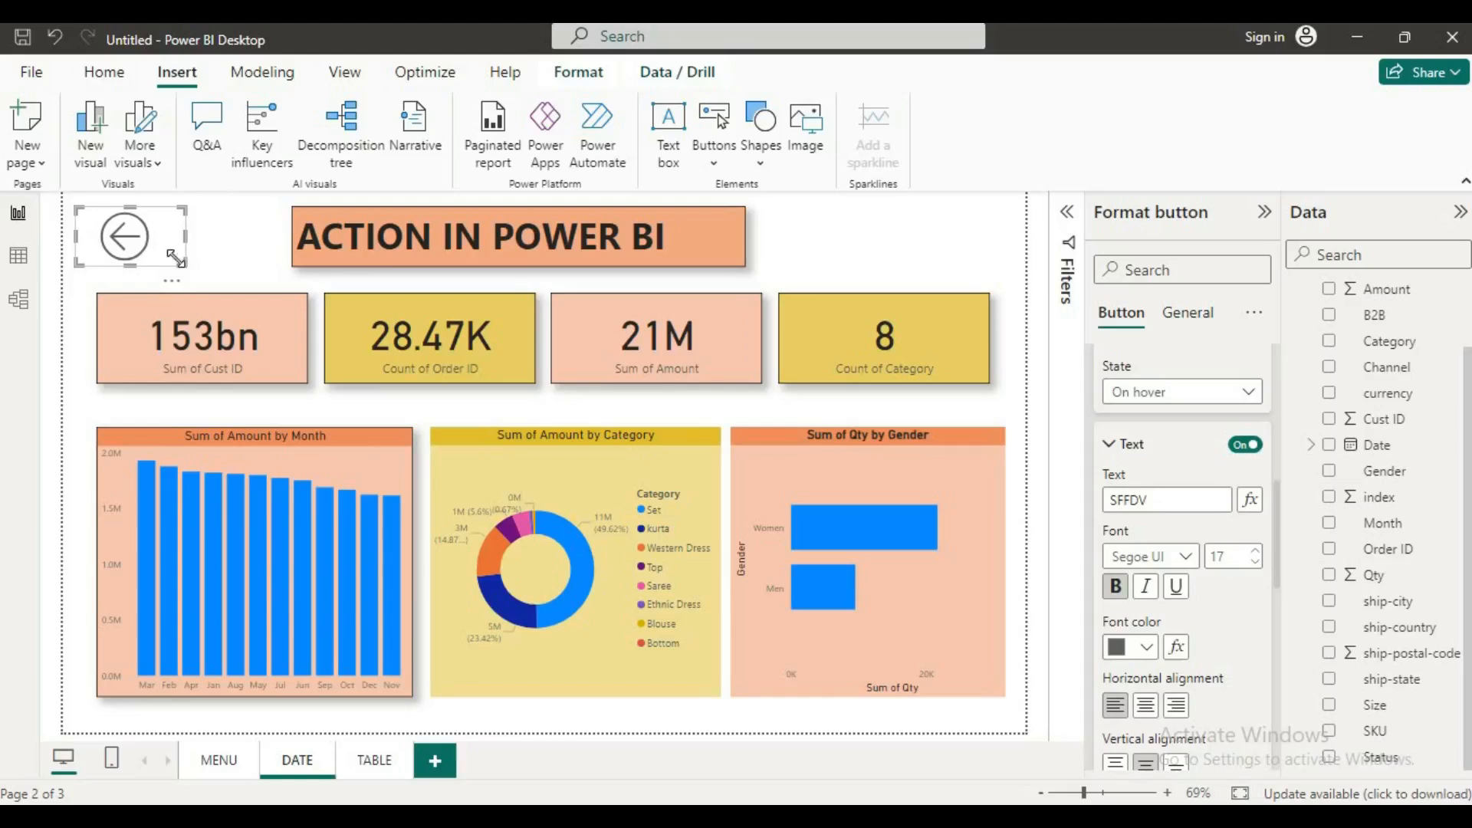
Step: Preview the Back button's hover text on the DATE page and widen the button towards the title
mouse_move(187, 267)
mouse_down()
mouse_move(264, 391)
mouse_move(184, 267)
mouse_up()
click(164, 237)
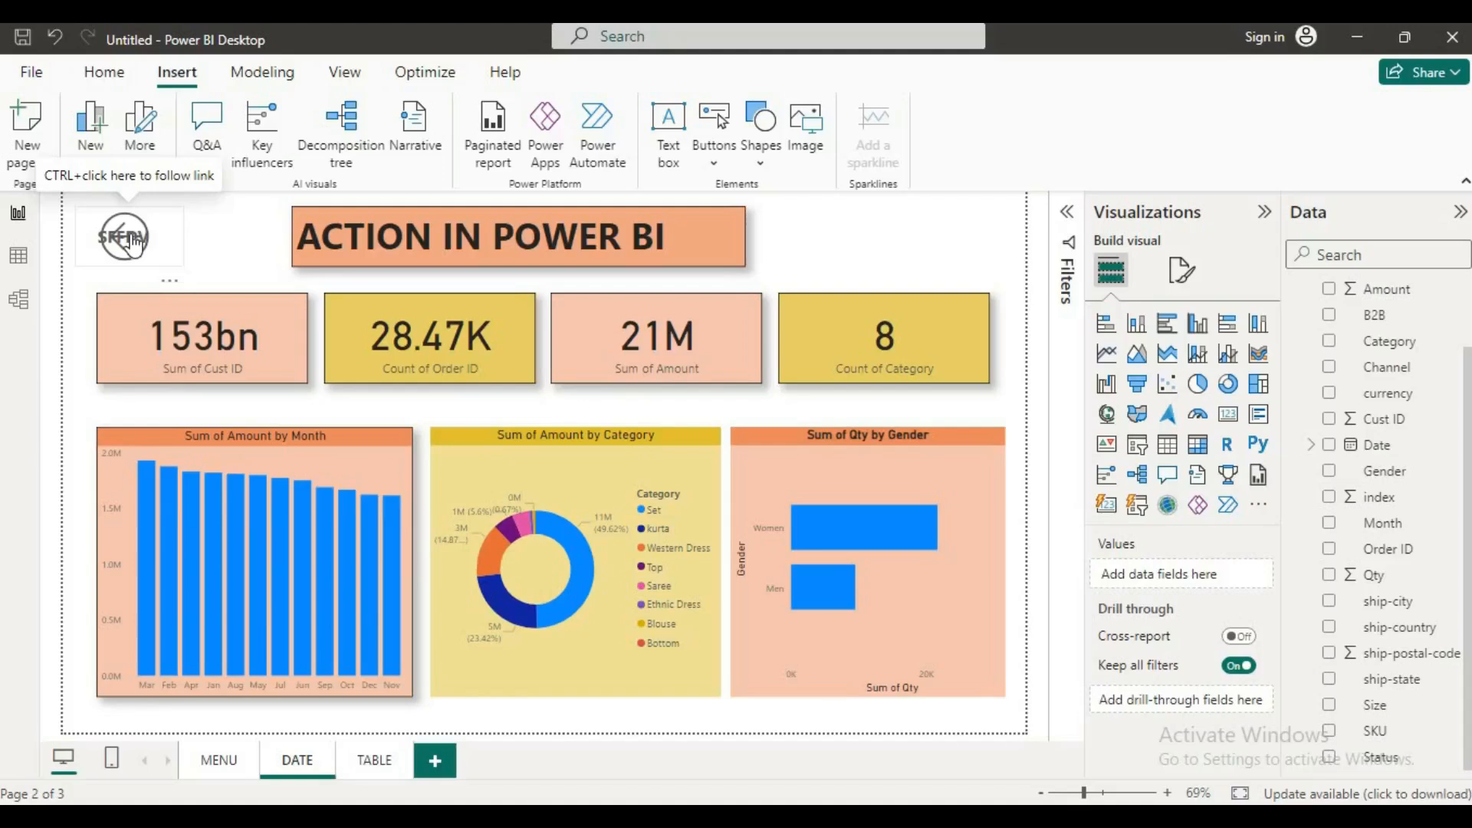
click(174, 243)
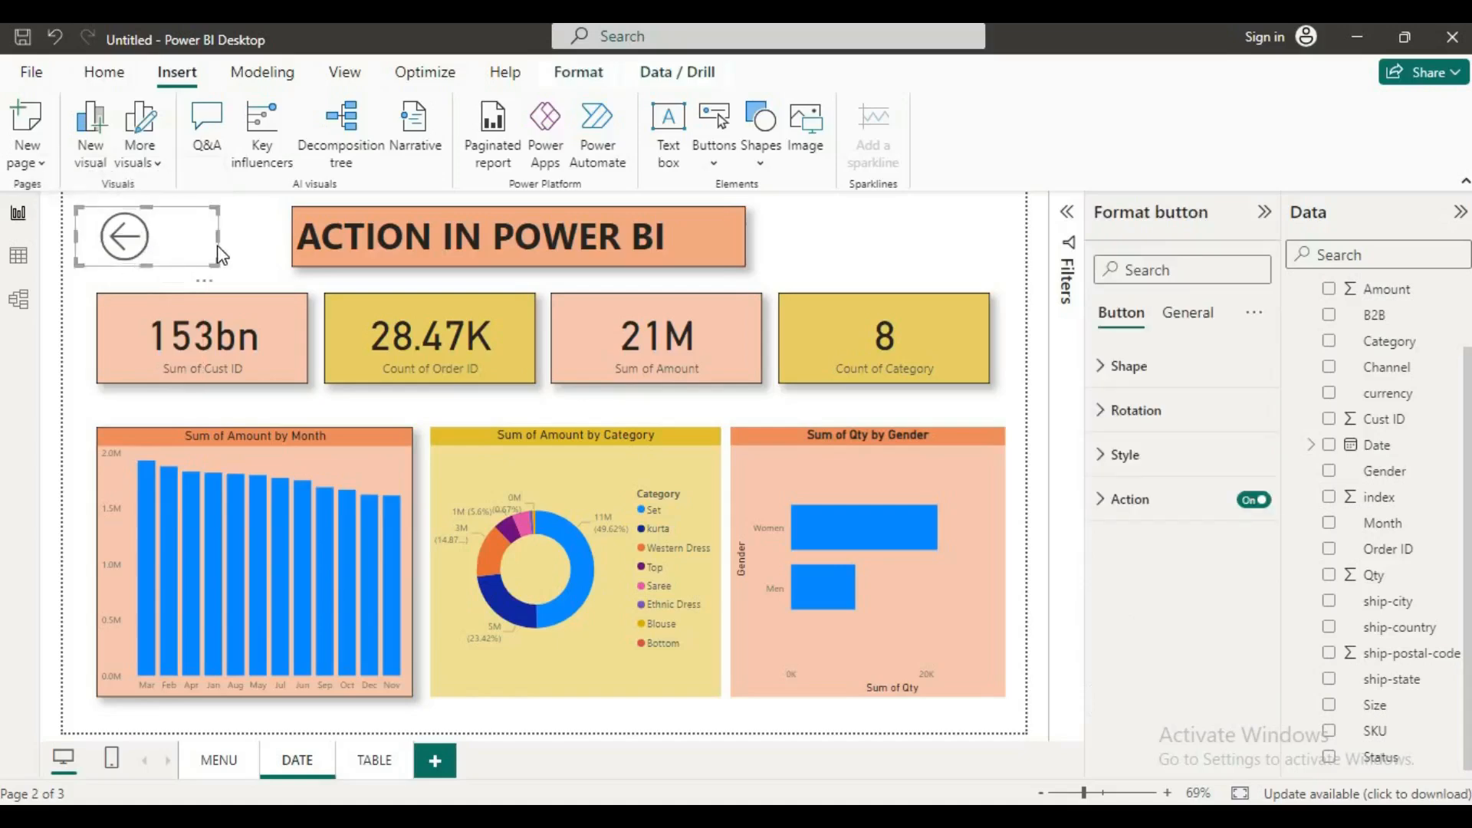
Step: Replace the Back button's hover text with "bACK TO MAIN MENU"
click(1124, 456)
scroll(1208, 635, down, 3)
click(1193, 452)
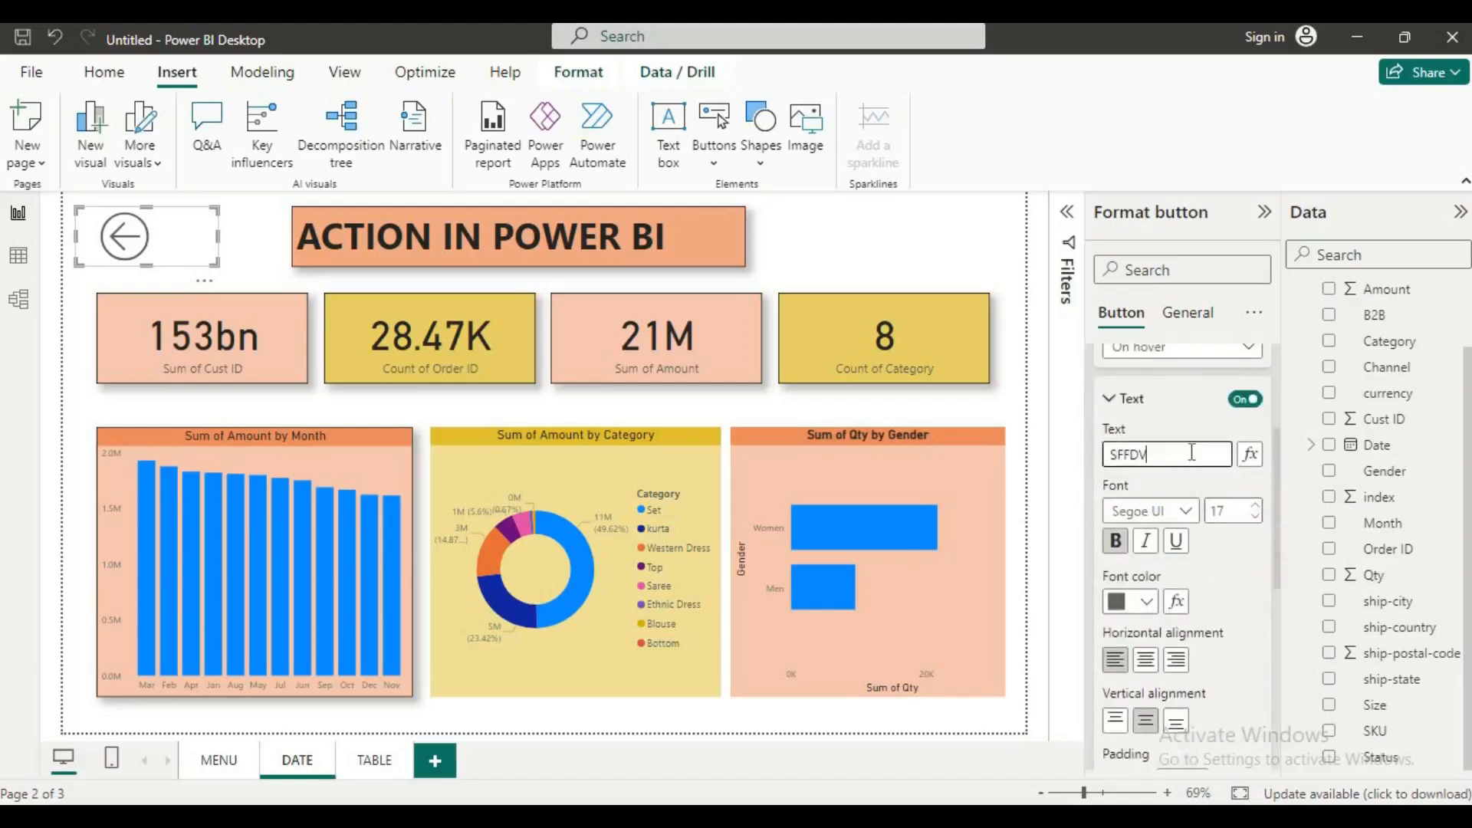
key(BackSpace)
key(BackSpace)
key(BackSpace)
key(BackSpace)
text(bACK TO )
text(MAIN ME)
text(NU)
Step: Center the hover text horizontally and widen the Back button until it nearly reaches the title
click(1146, 660)
drag(219, 236, 280, 257)
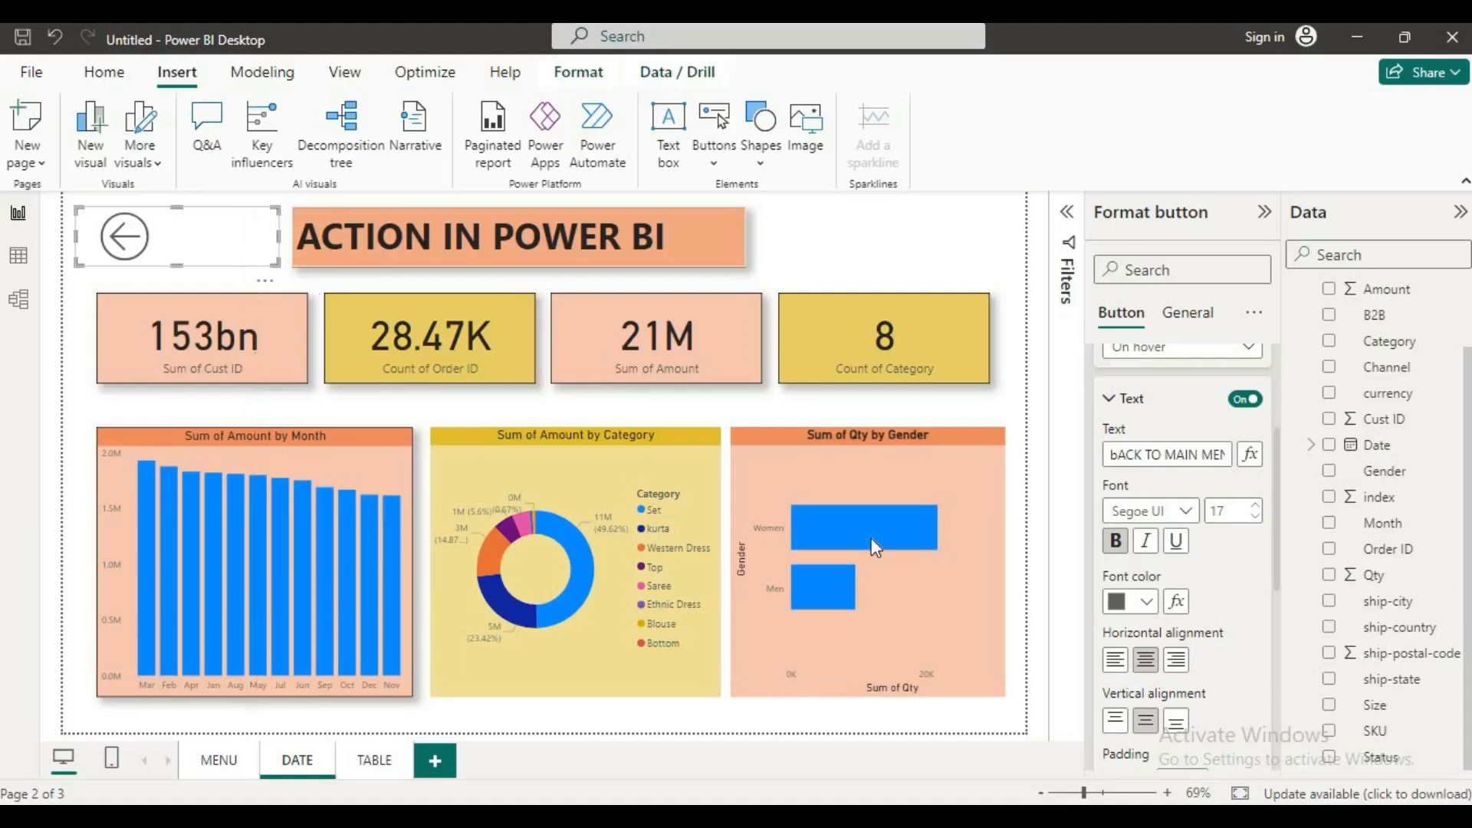
Step: Examine the Back button's text style settings for the Default and On press states
scroll(1166, 545, down, 3)
scroll(1166, 546, up, 4)
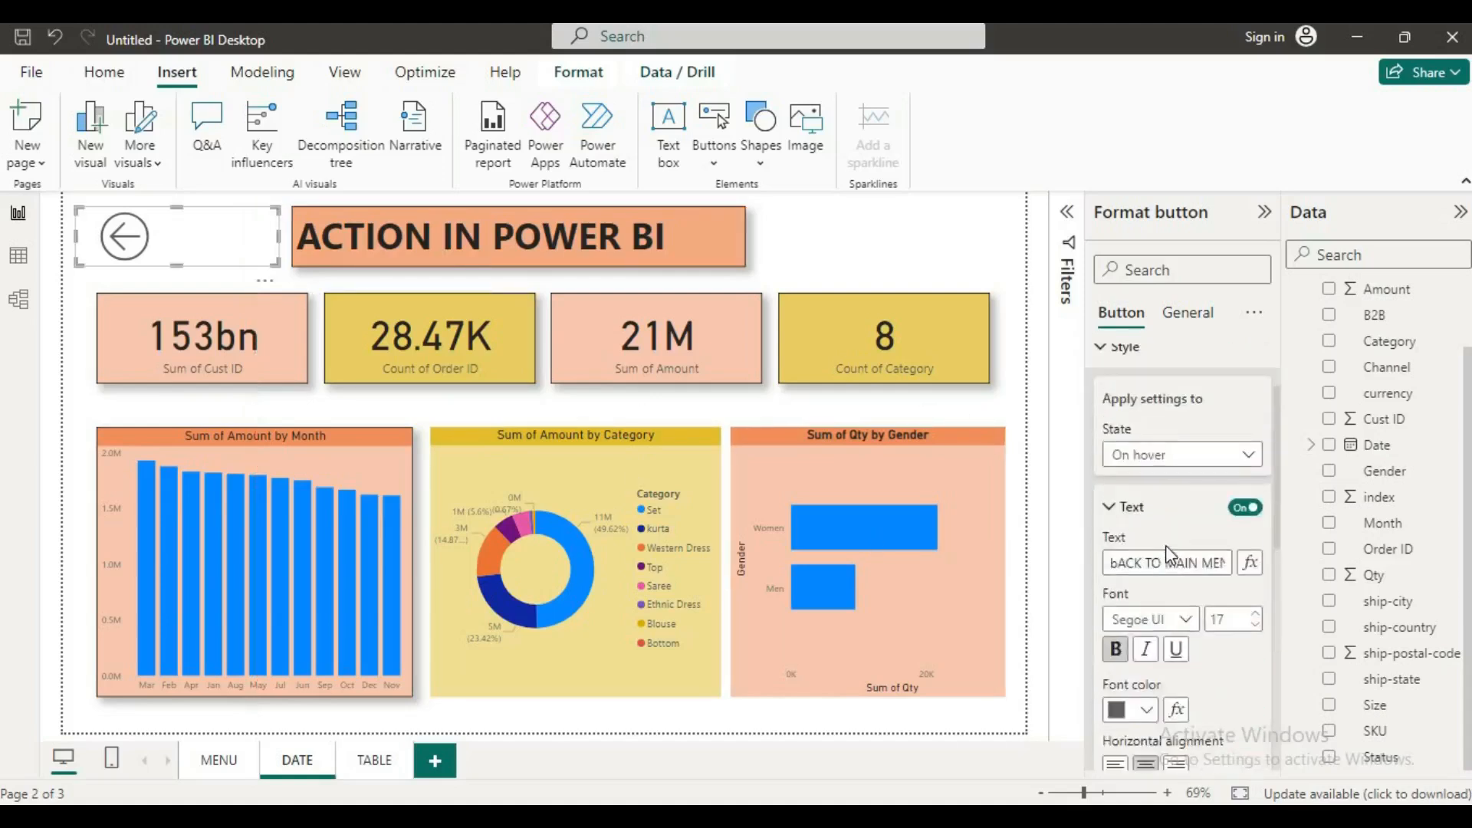
click(1253, 457)
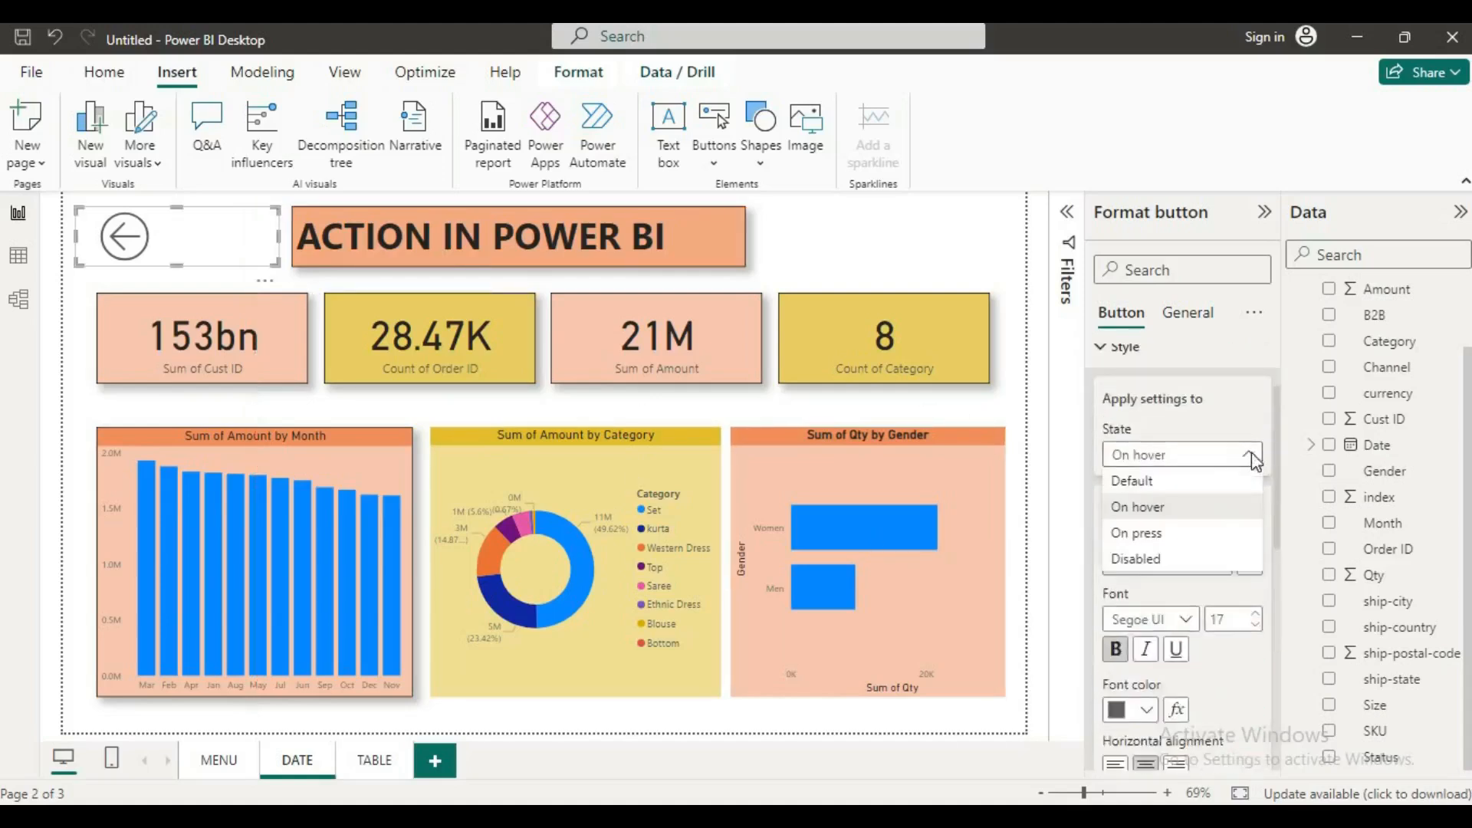
click(1158, 481)
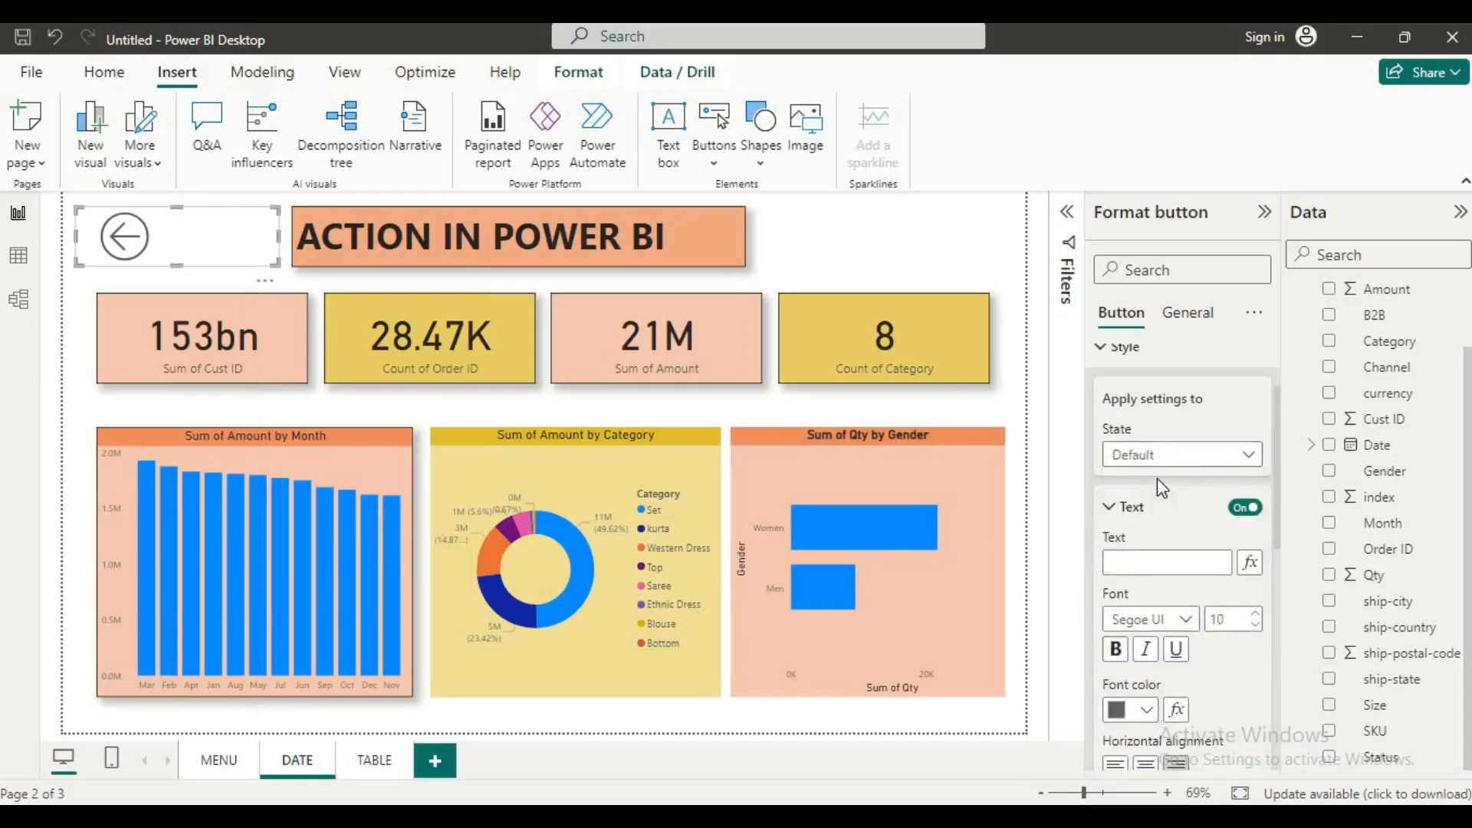
click(1235, 458)
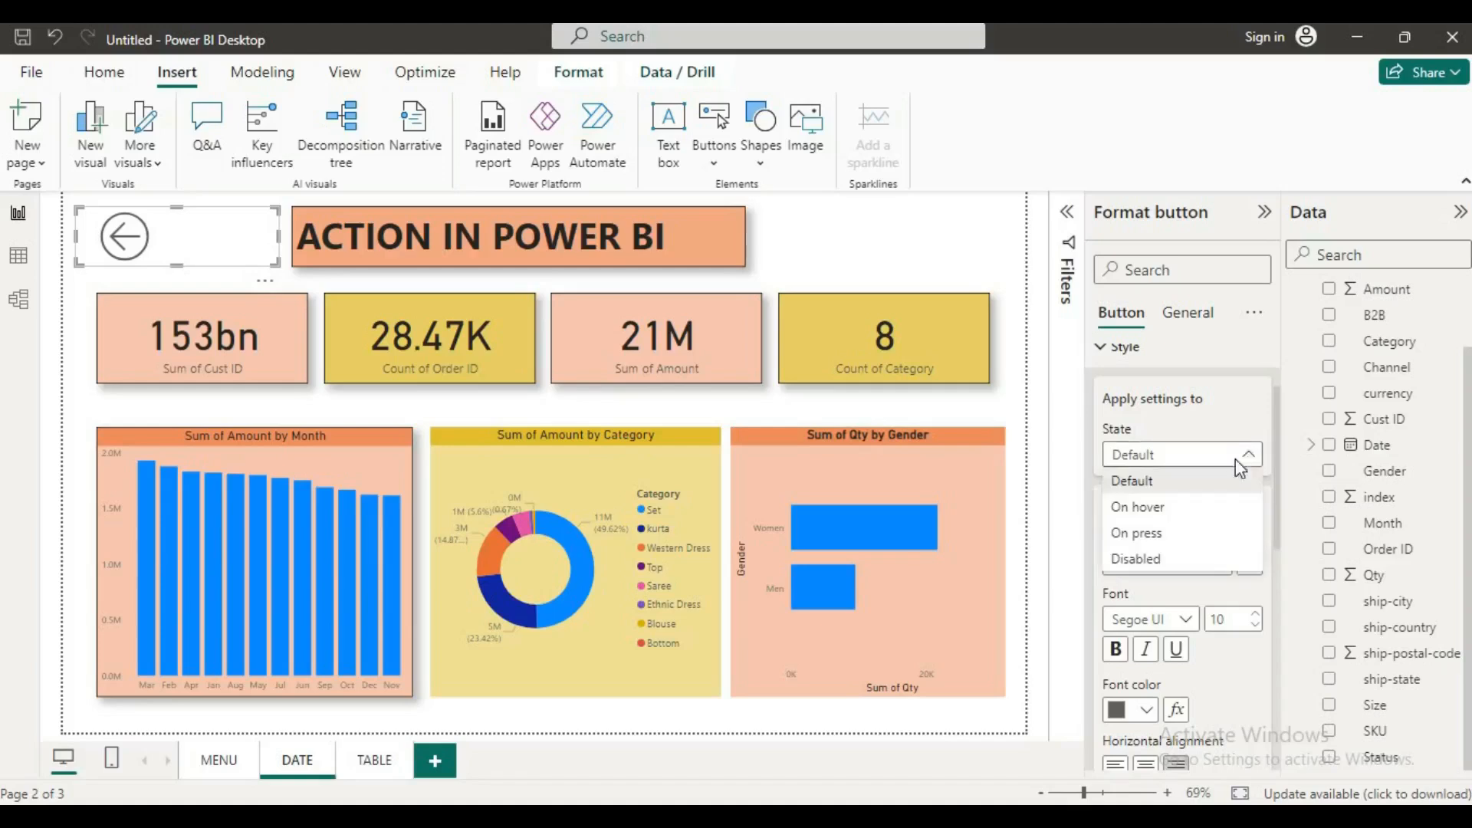
click(1154, 536)
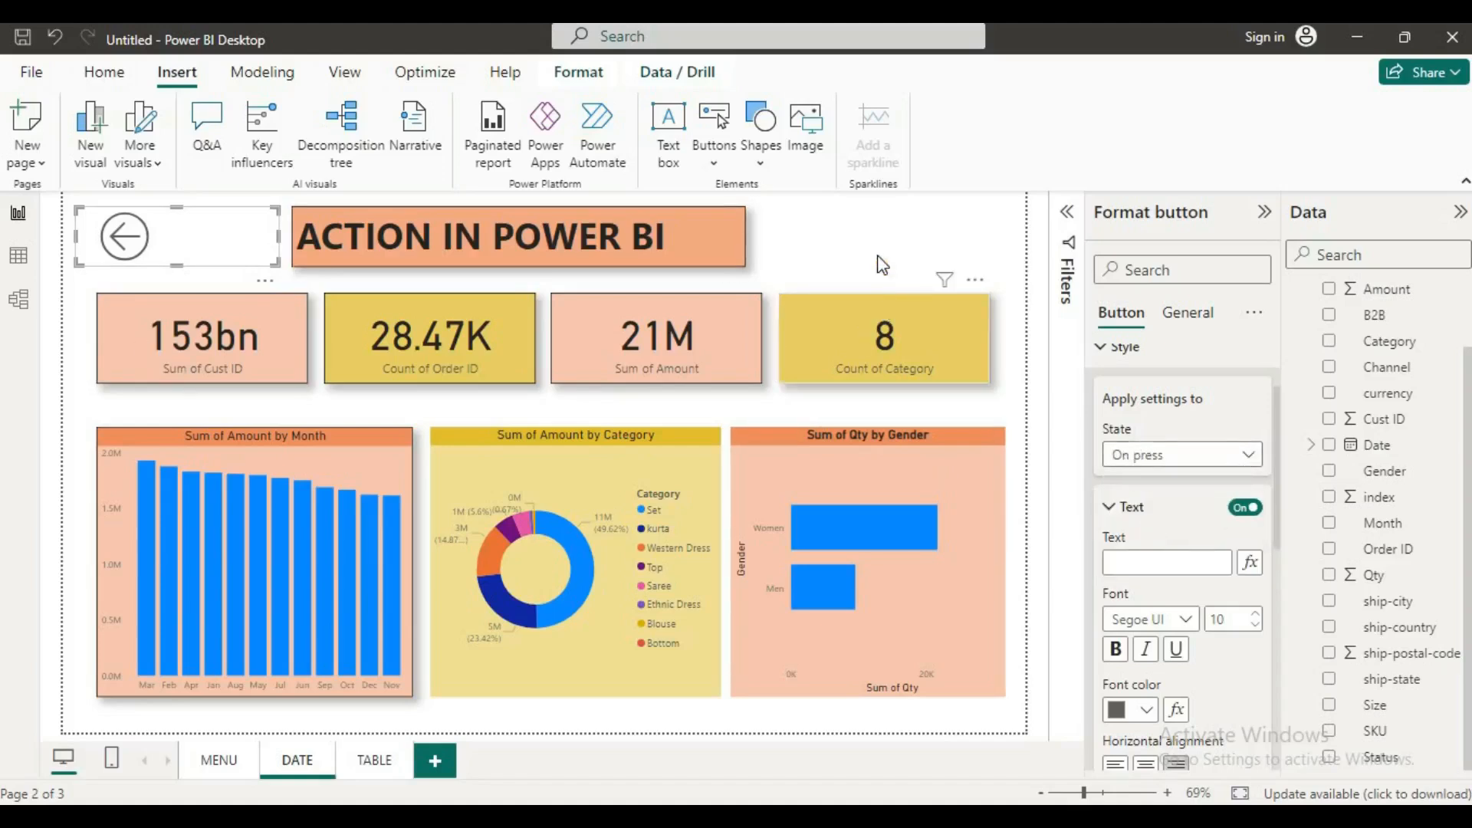
Step: Preview the Back button's hover text and follow the button to test its navigation to the MENU page
click(763, 231)
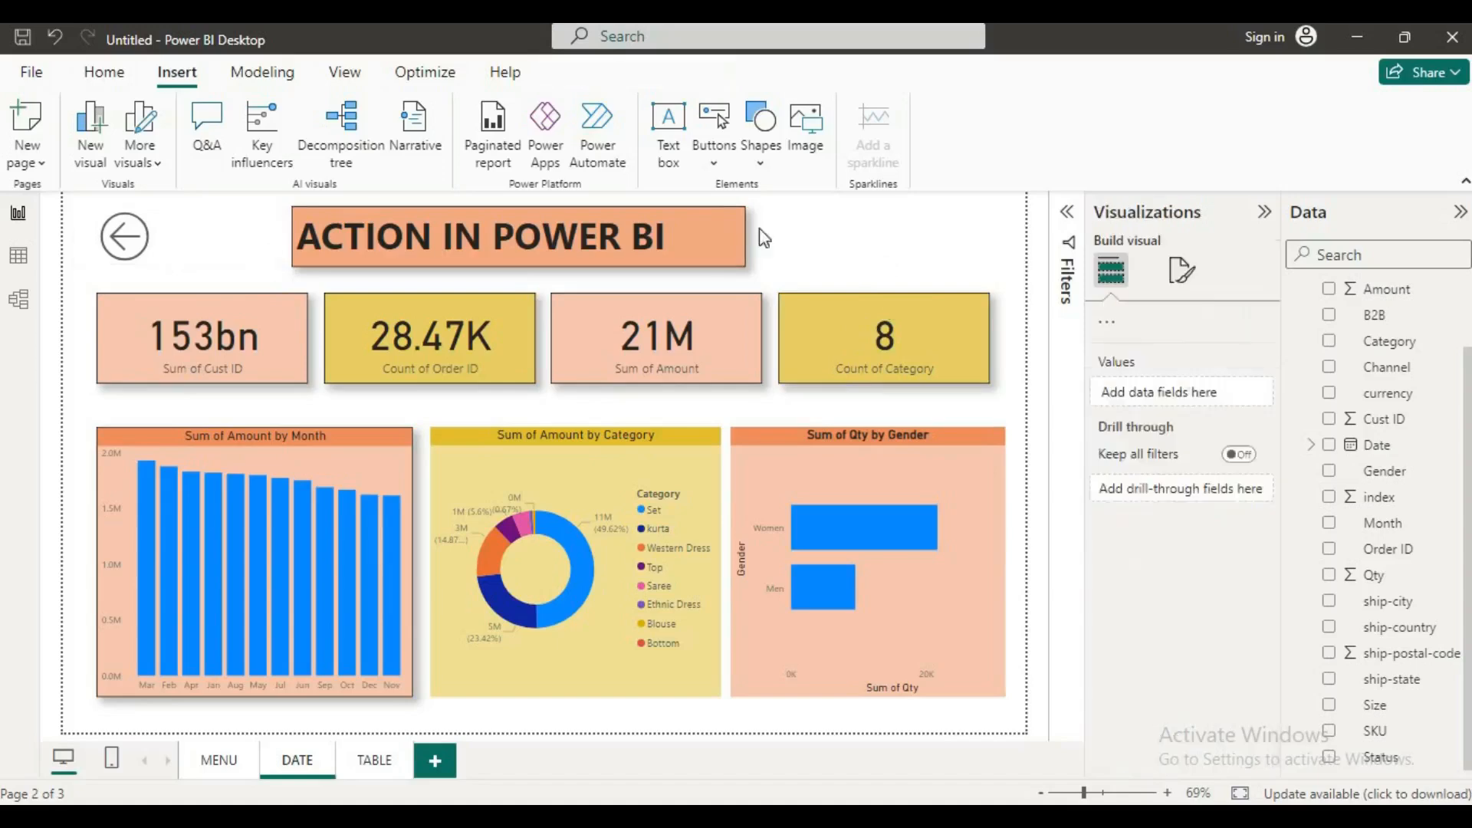
ctrl+click(121, 257)
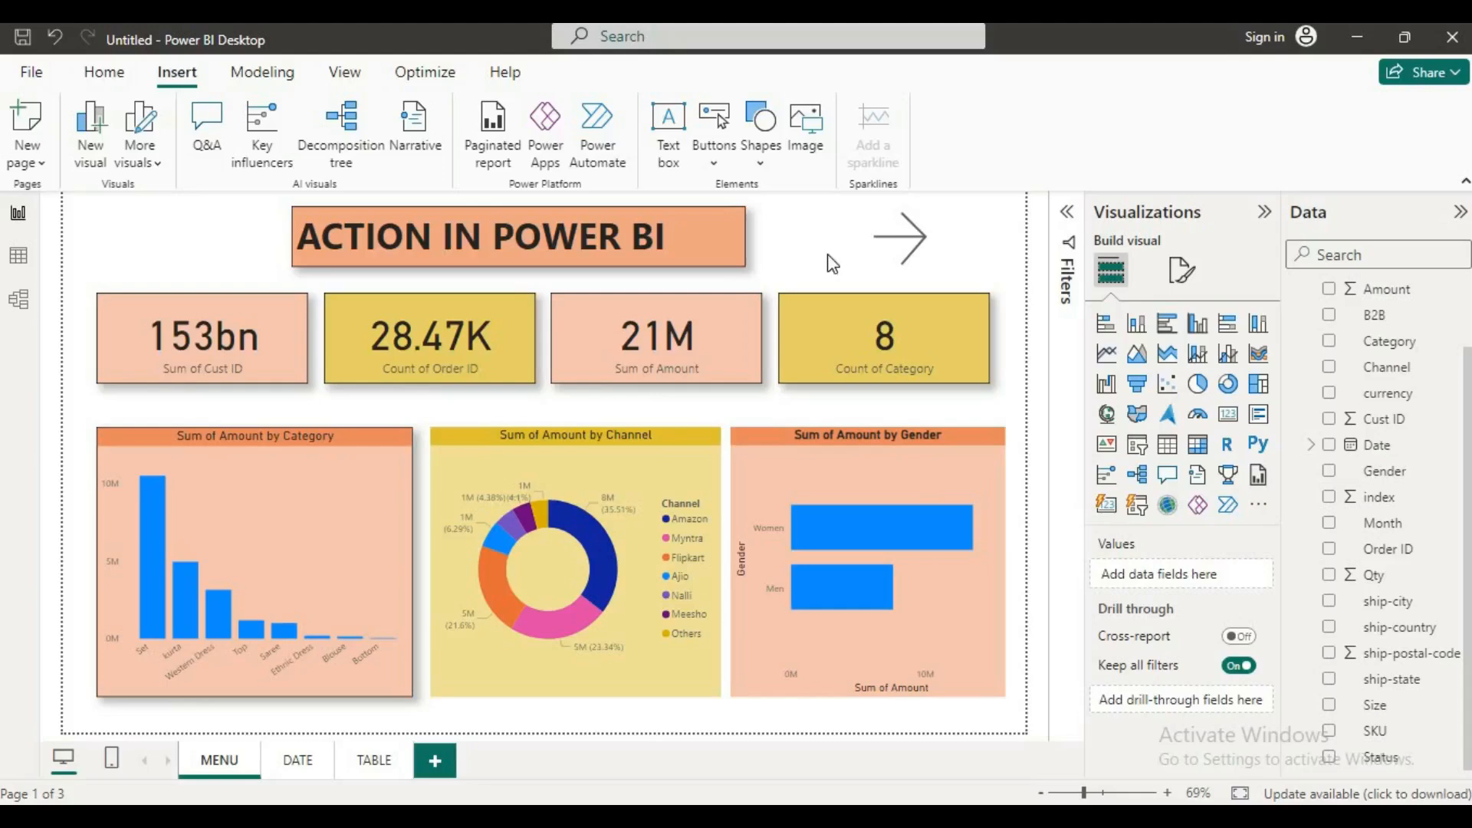
Step: Turn on the fill of the right arrow button on the MENU page and color it light gray
click(917, 260)
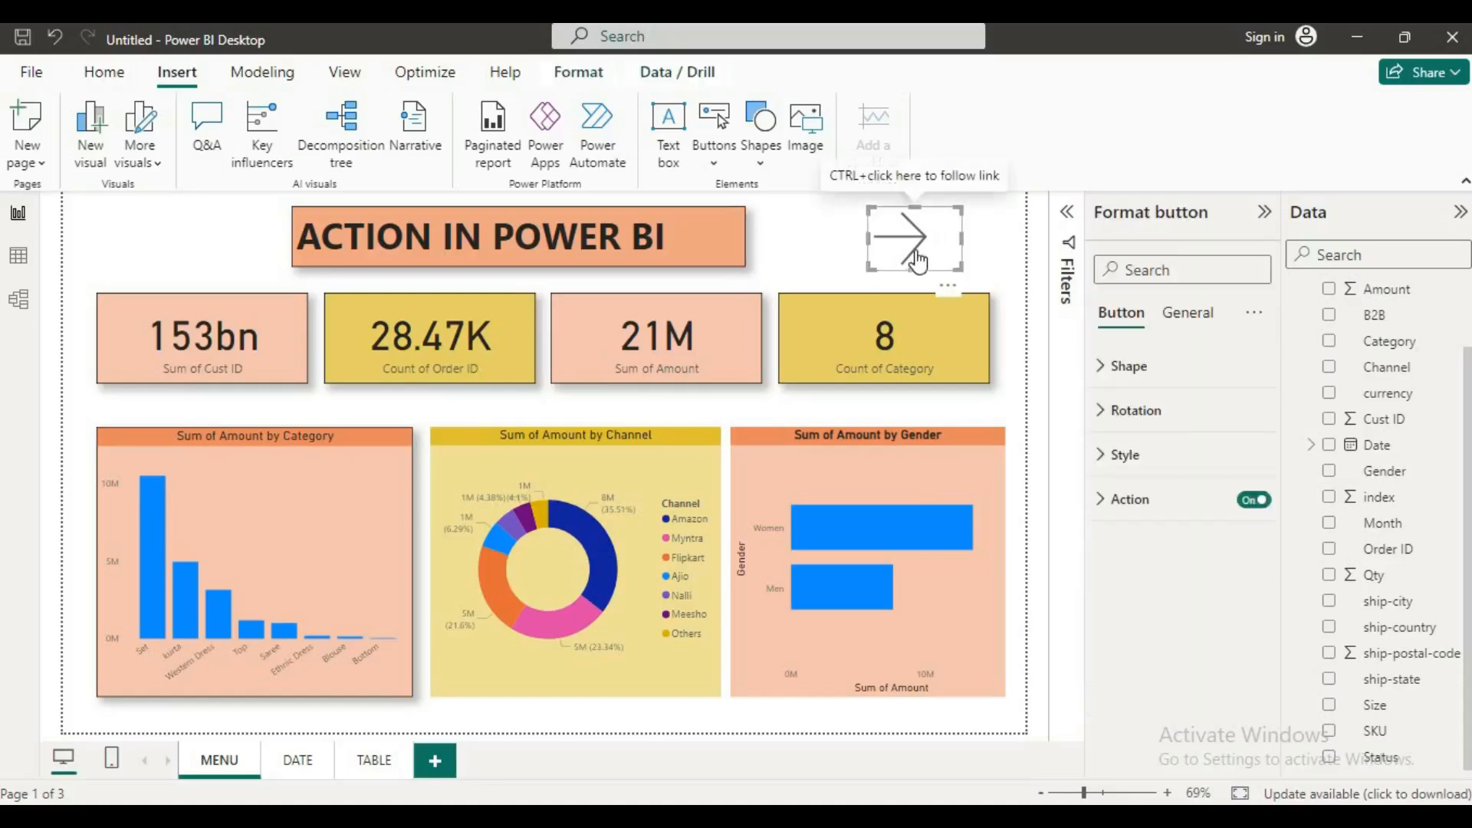
click(1104, 414)
click(1105, 414)
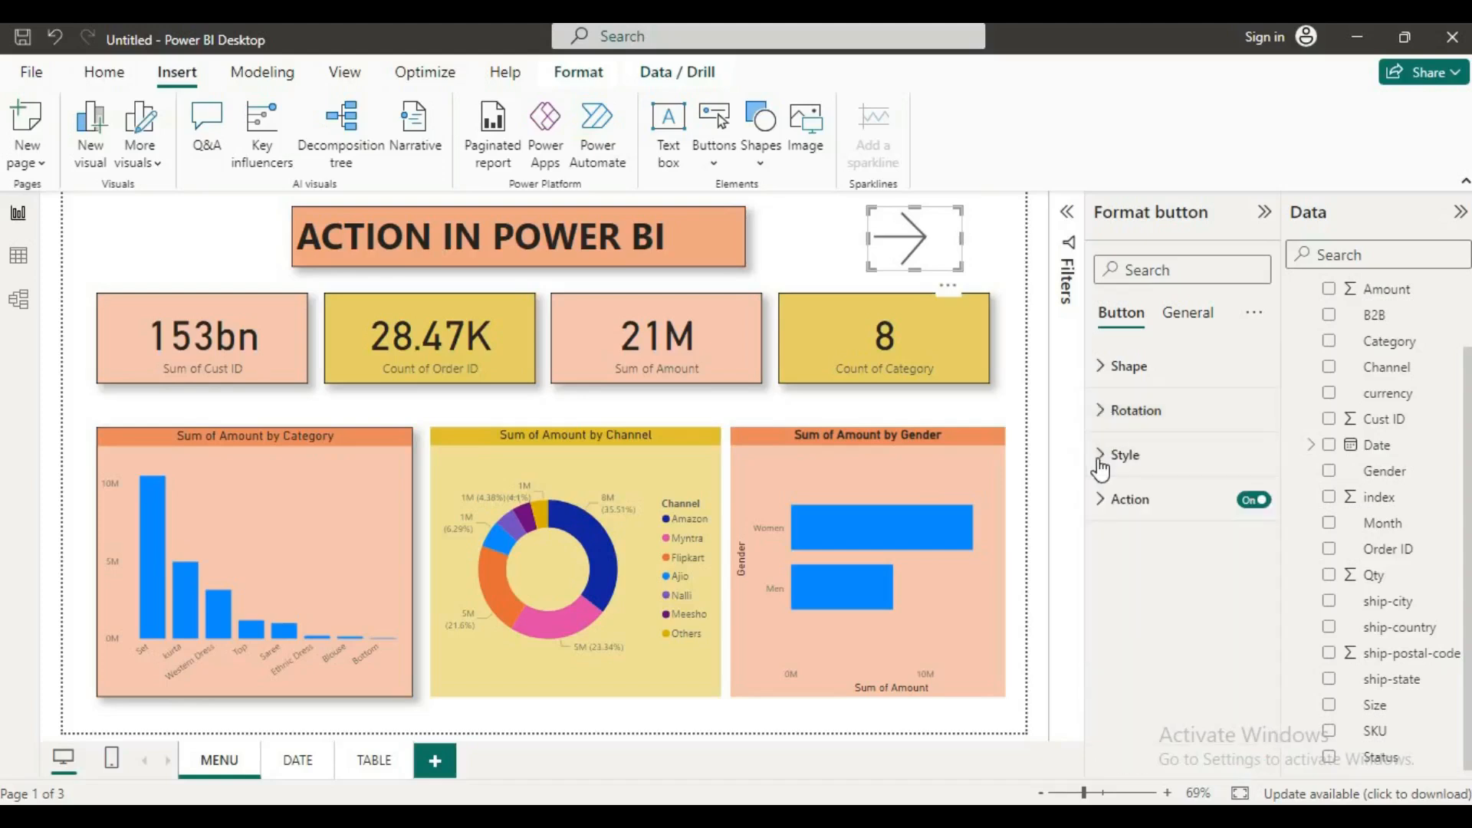
click(1102, 459)
scroll(1112, 491, down, 10)
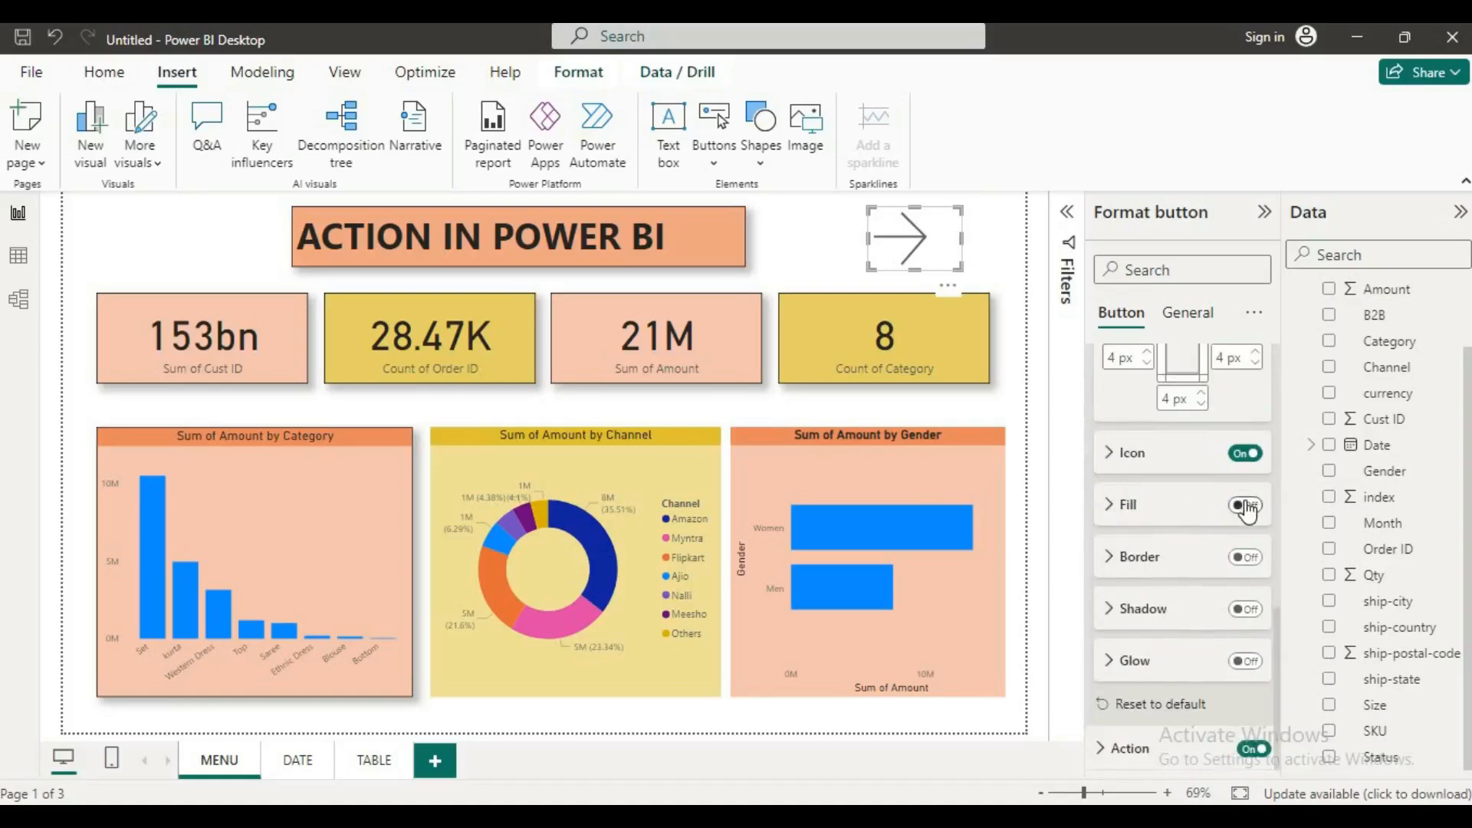
click(1247, 506)
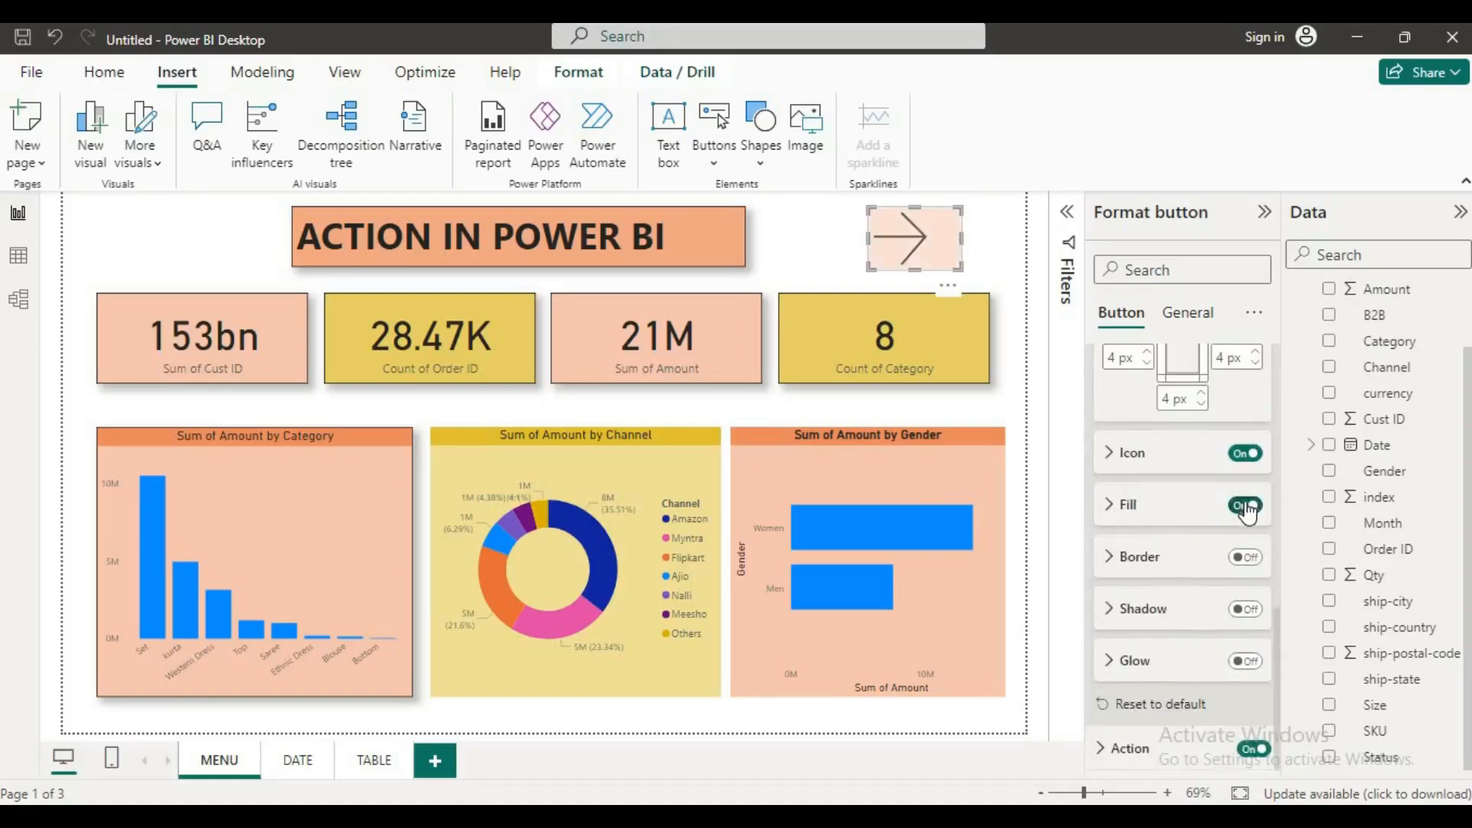
click(1118, 512)
click(1146, 561)
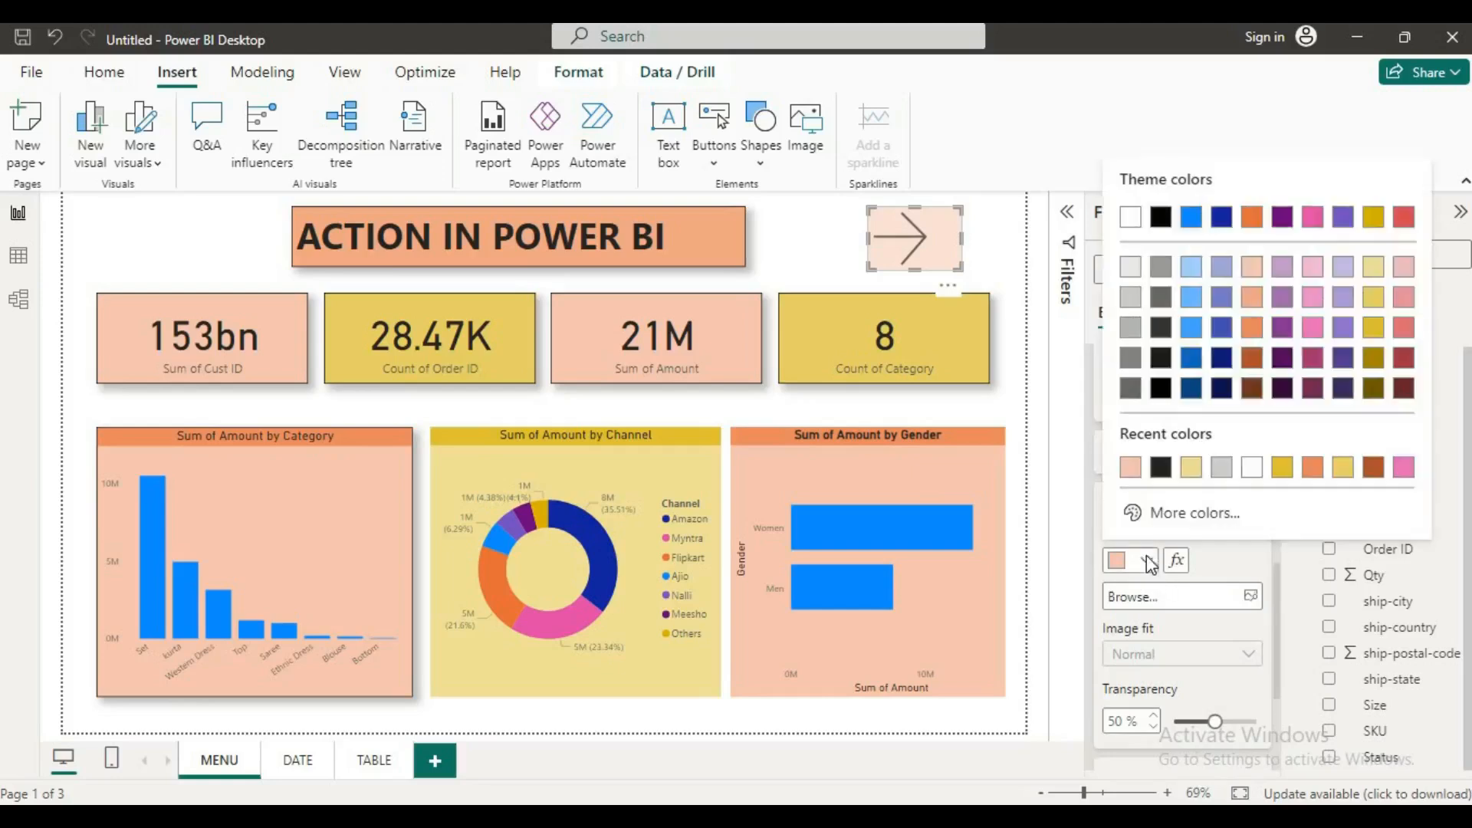
click(1235, 464)
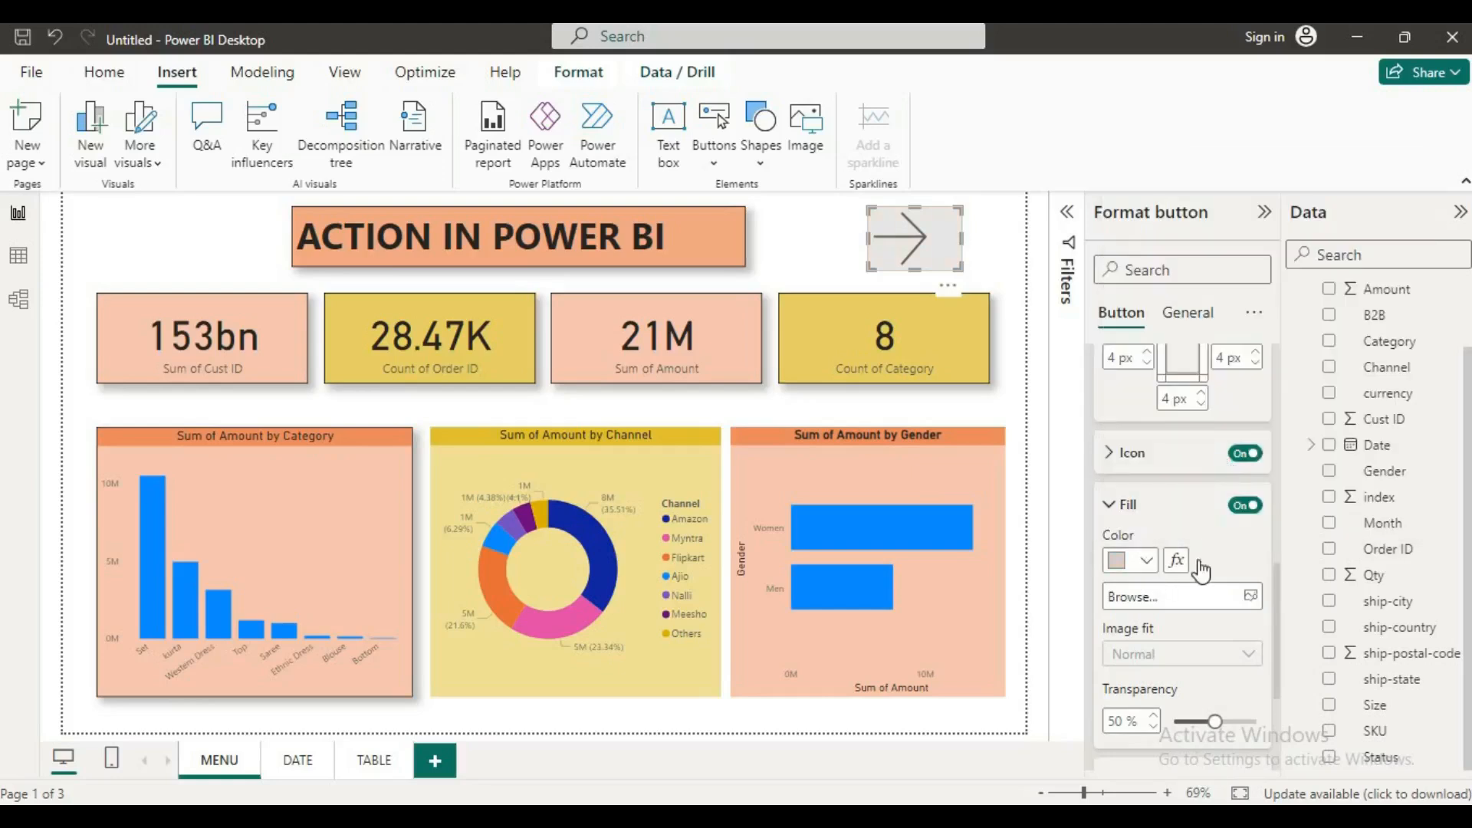
Step: Turn on the border, shadow and glow of the right arrow button
scroll(1211, 568, down, 3)
click(1244, 566)
click(1247, 616)
click(1249, 668)
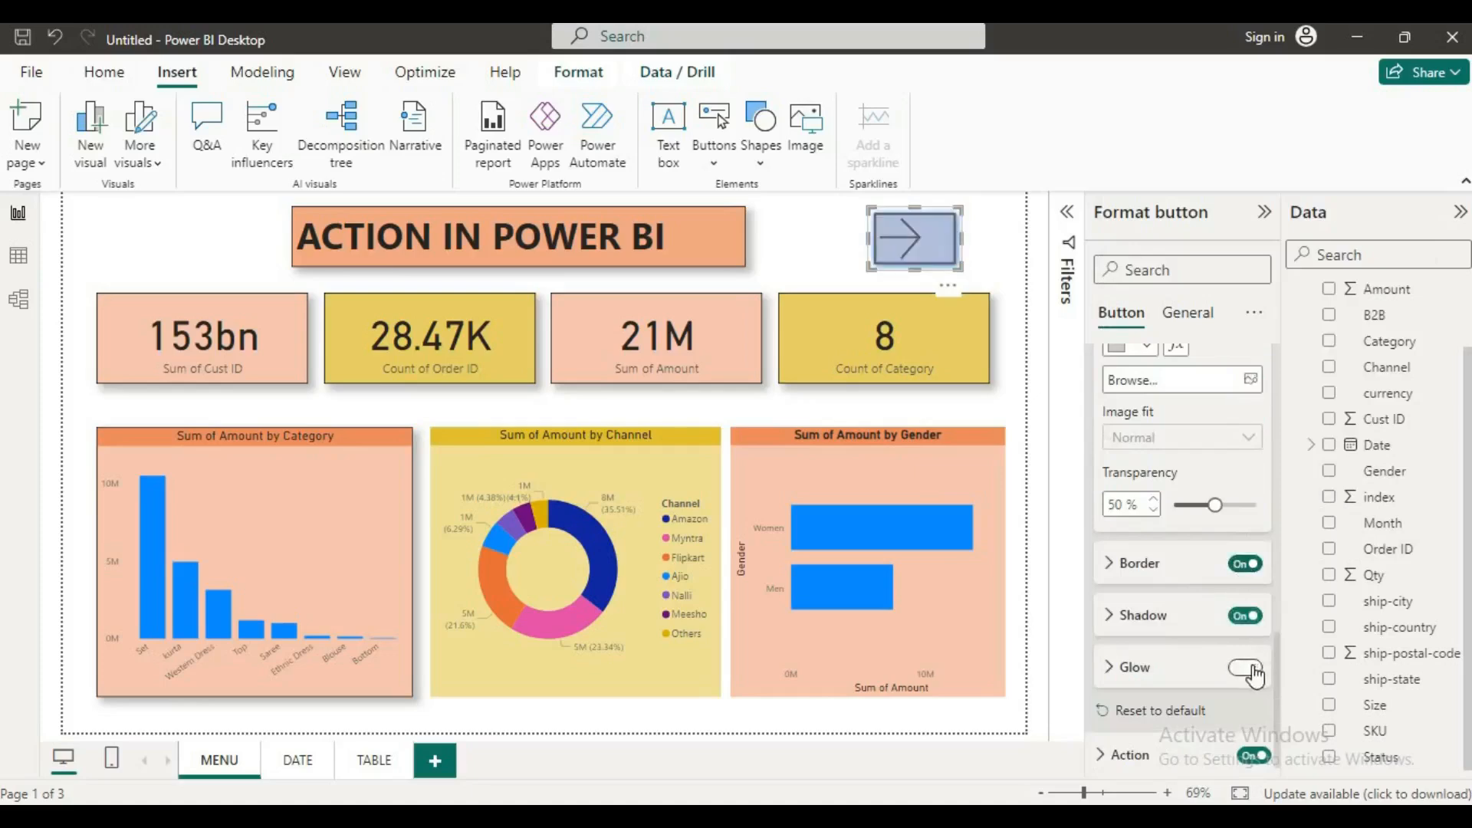
scroll(1150, 671, down, 1)
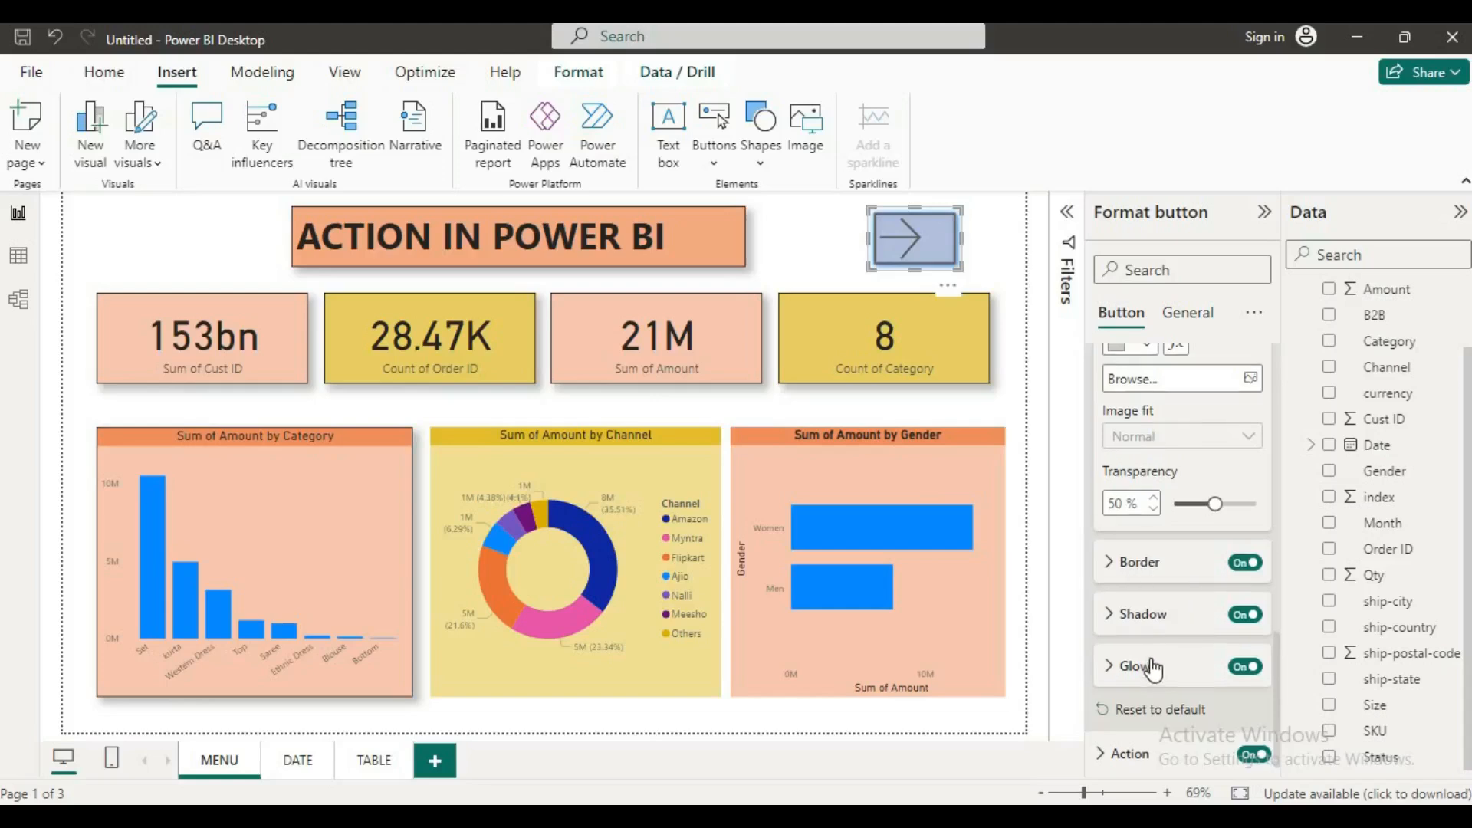
Step: Check the action type and destination page assigned to the right arrow button
click(1104, 750)
scroll(1174, 612, down, 5)
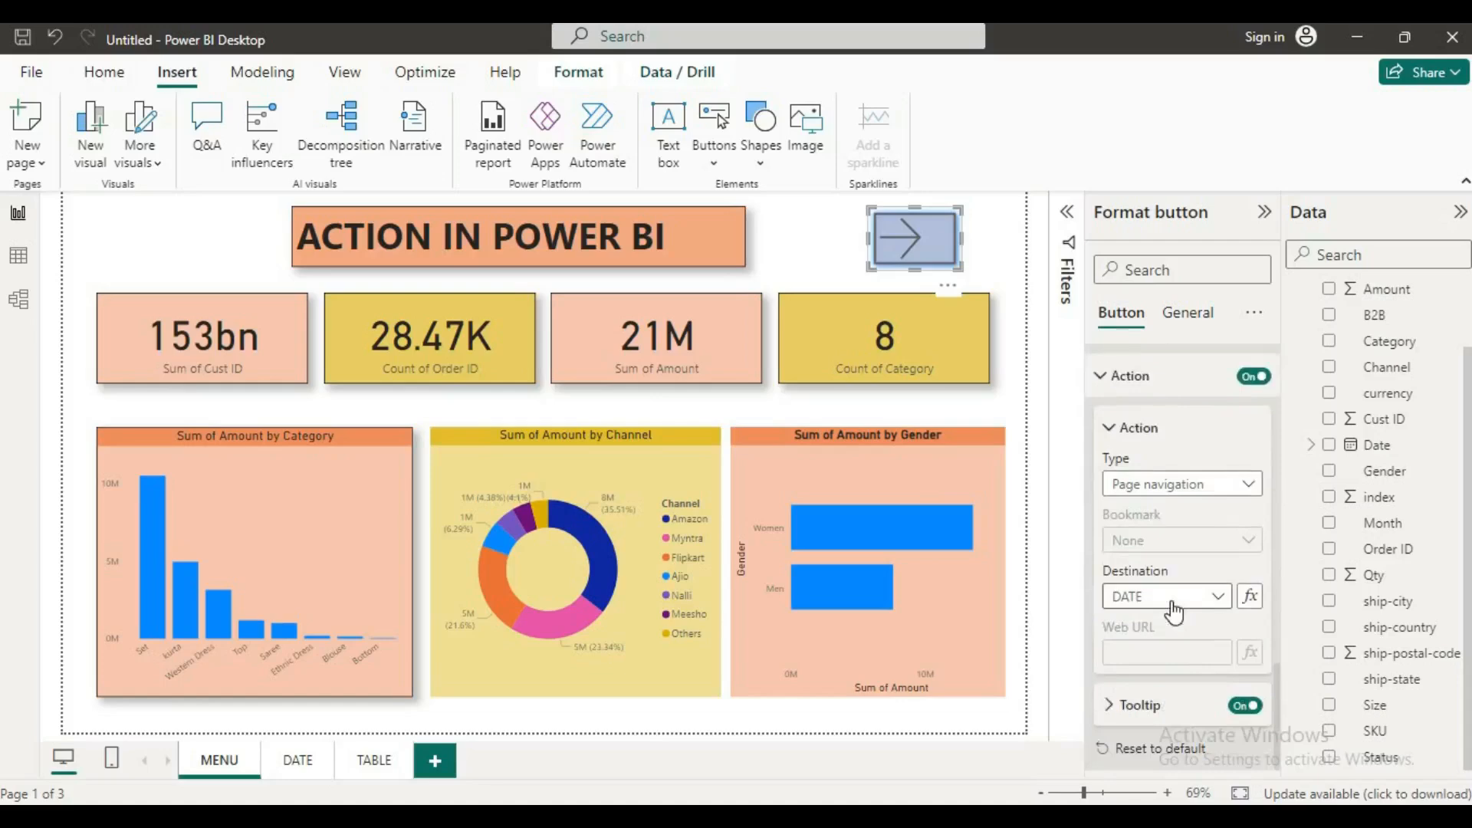
scroll(1173, 612, up, 5)
Step: Test the navigation both ways by following the arrow button to the DATE page and the Back button to MENU
click(847, 248)
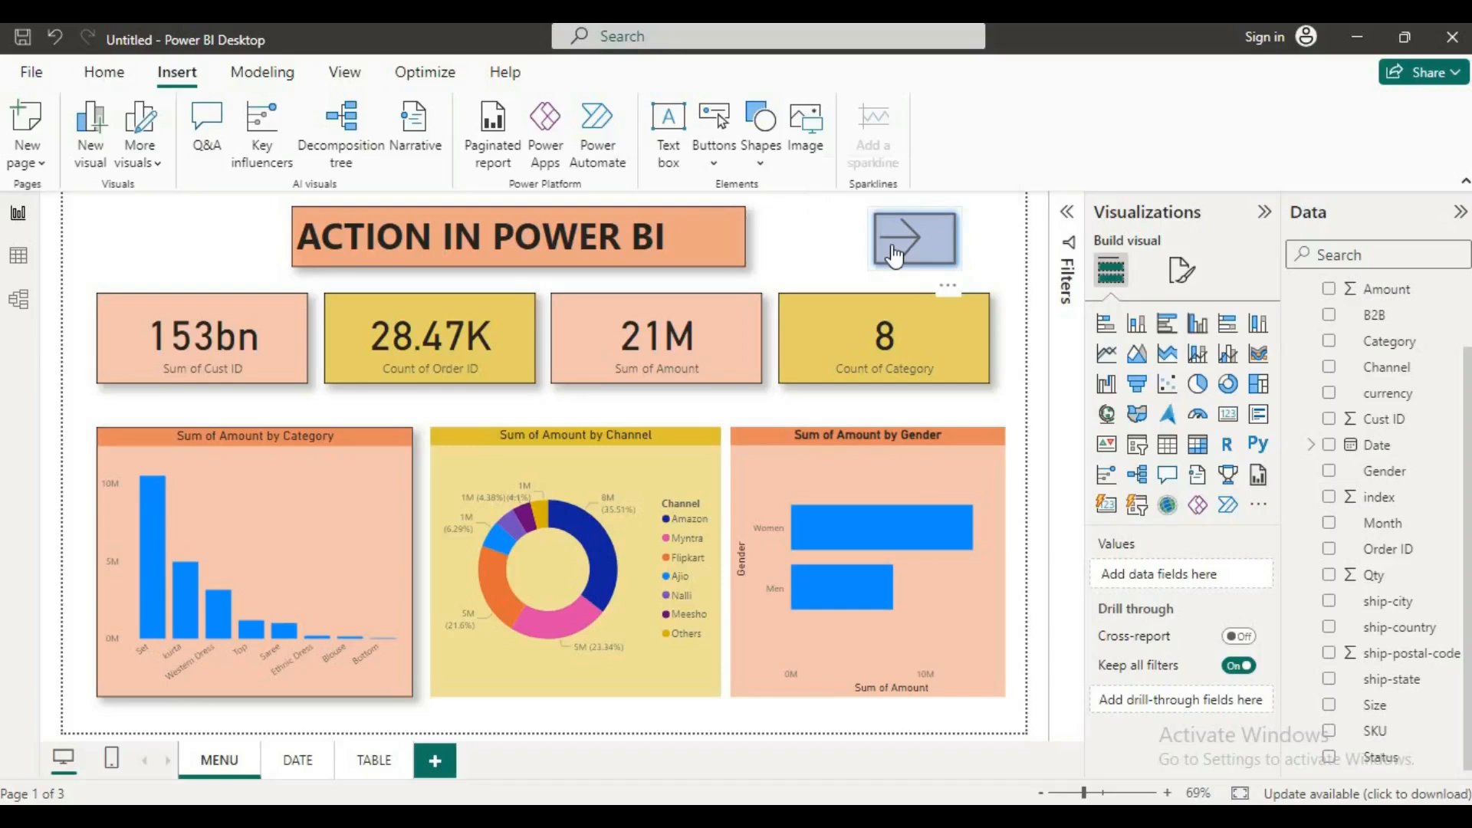
ctrl+click(894, 256)
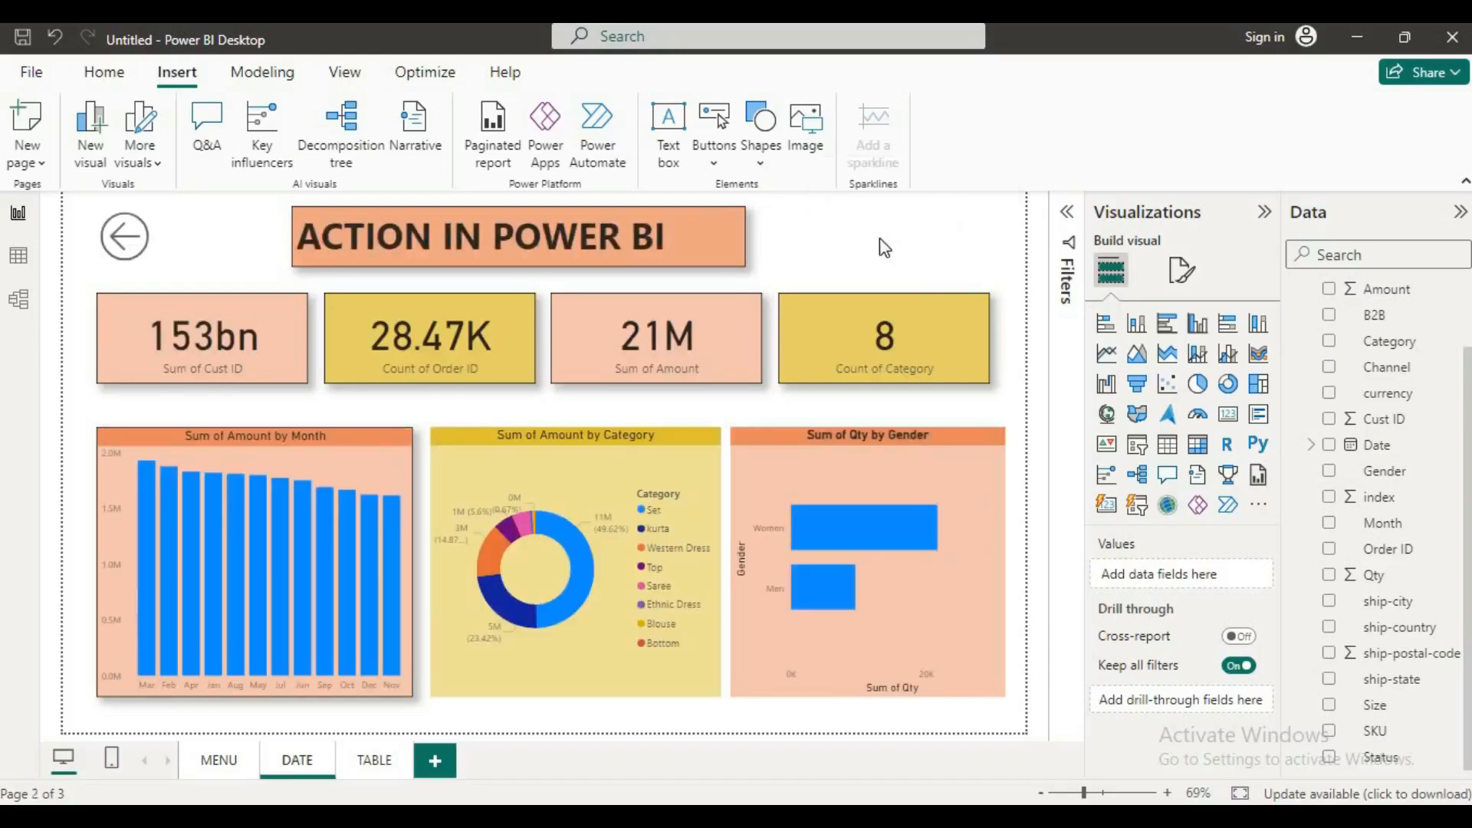
ctrl+click(194, 238)
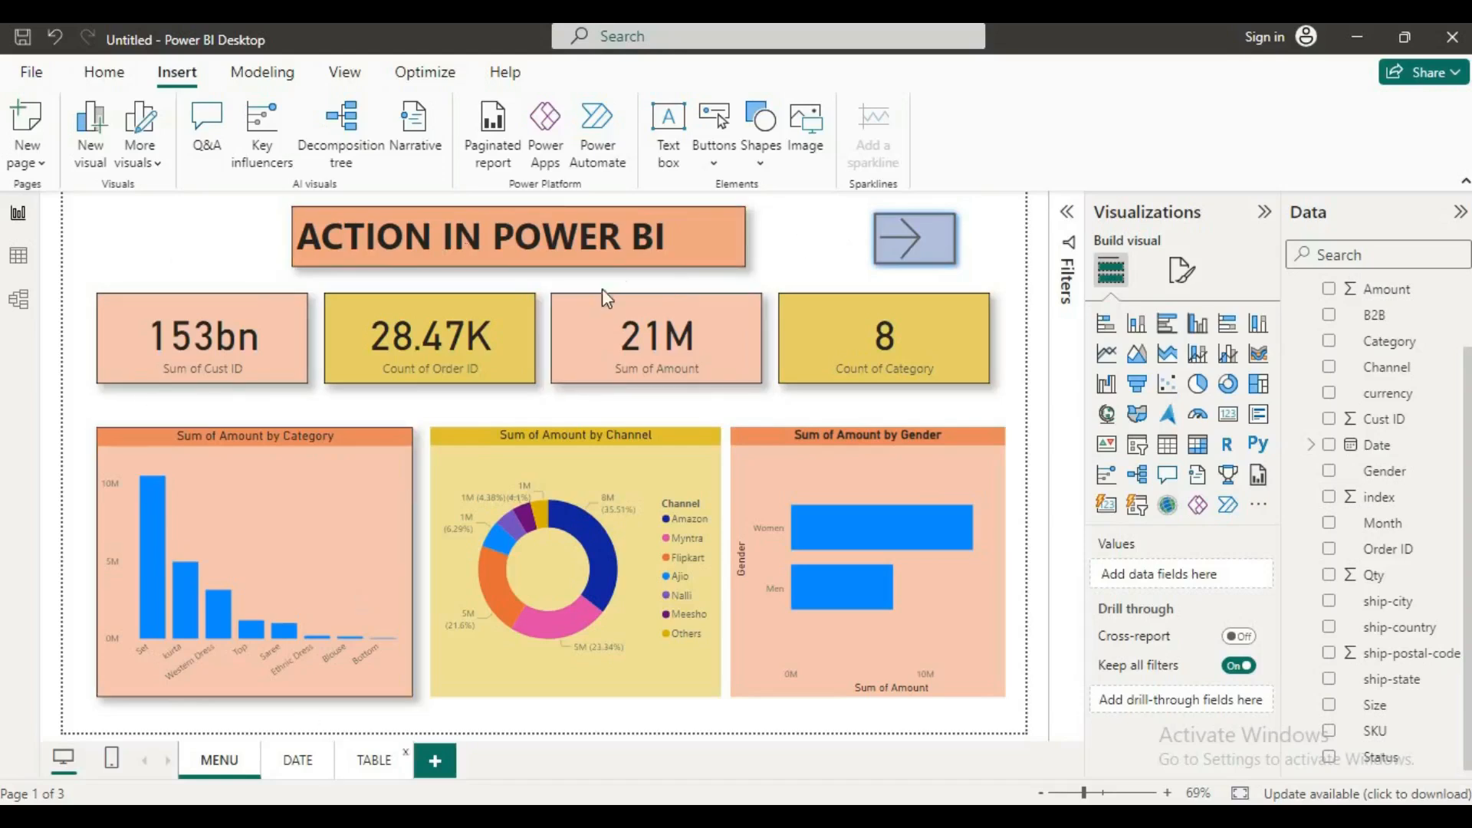
Step: Insert a page navigator on the MENU page
click(767, 147)
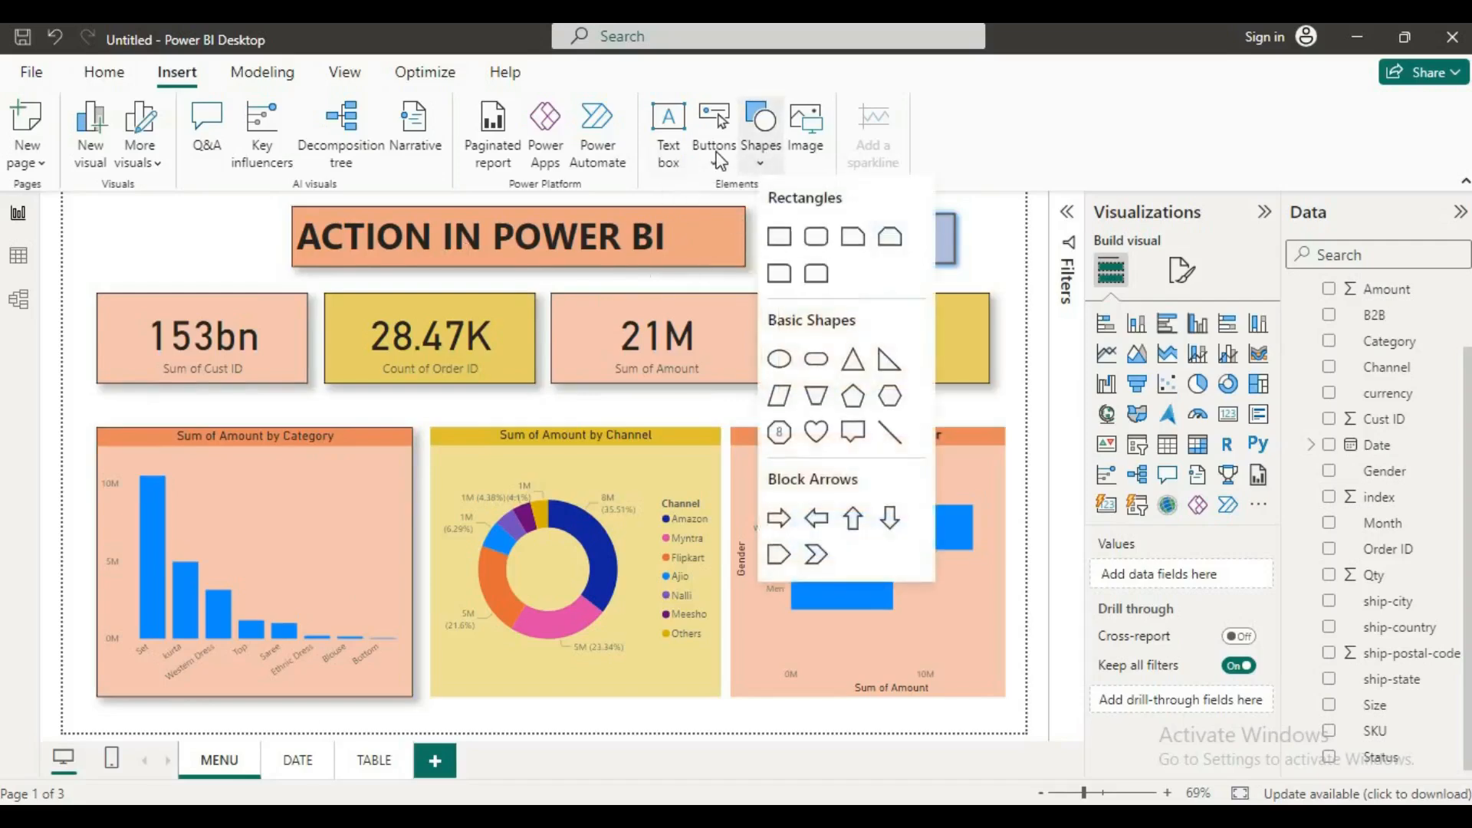
click(714, 132)
click(714, 132)
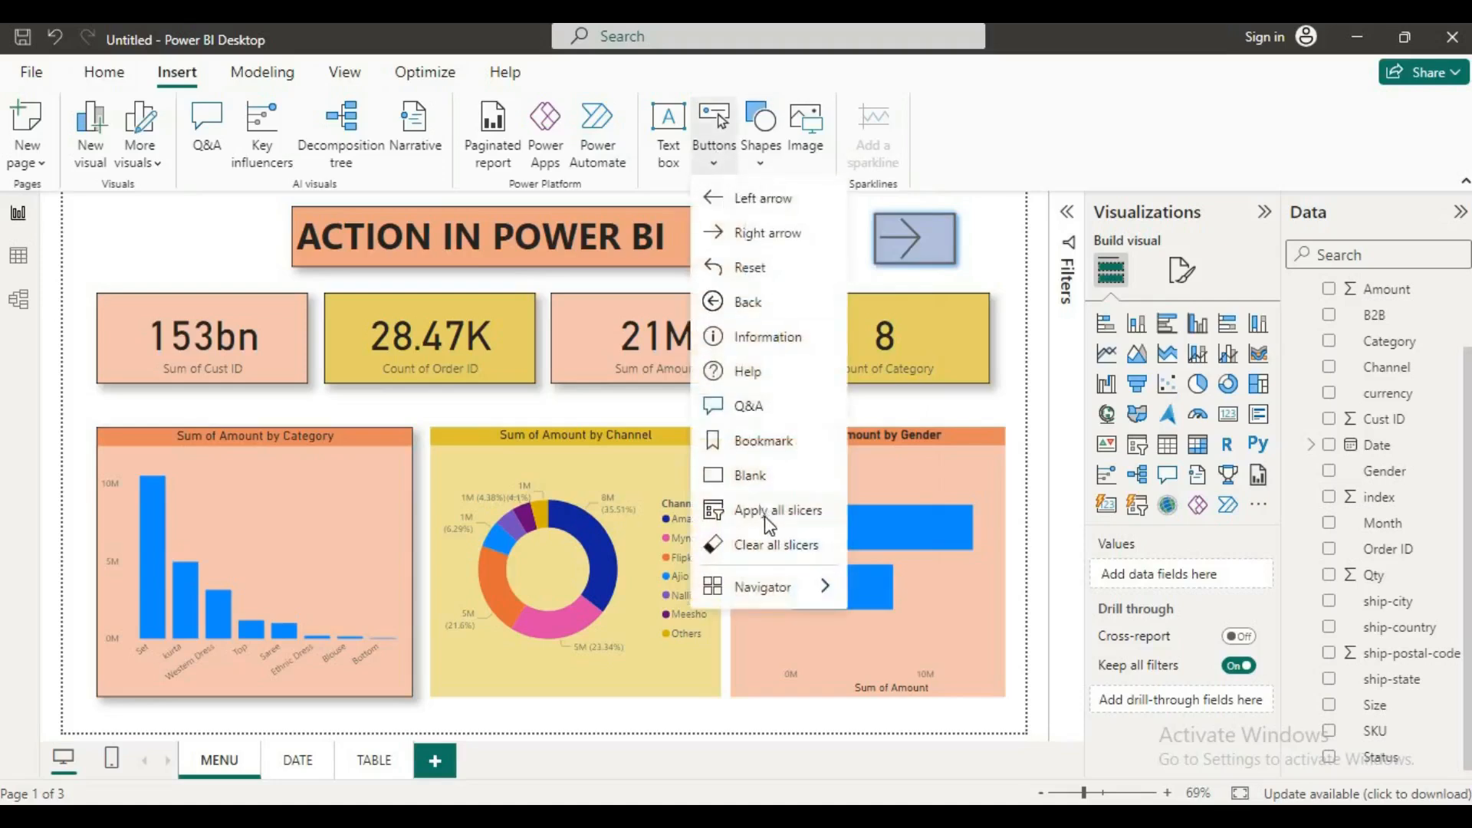
mouse_move(763, 587)
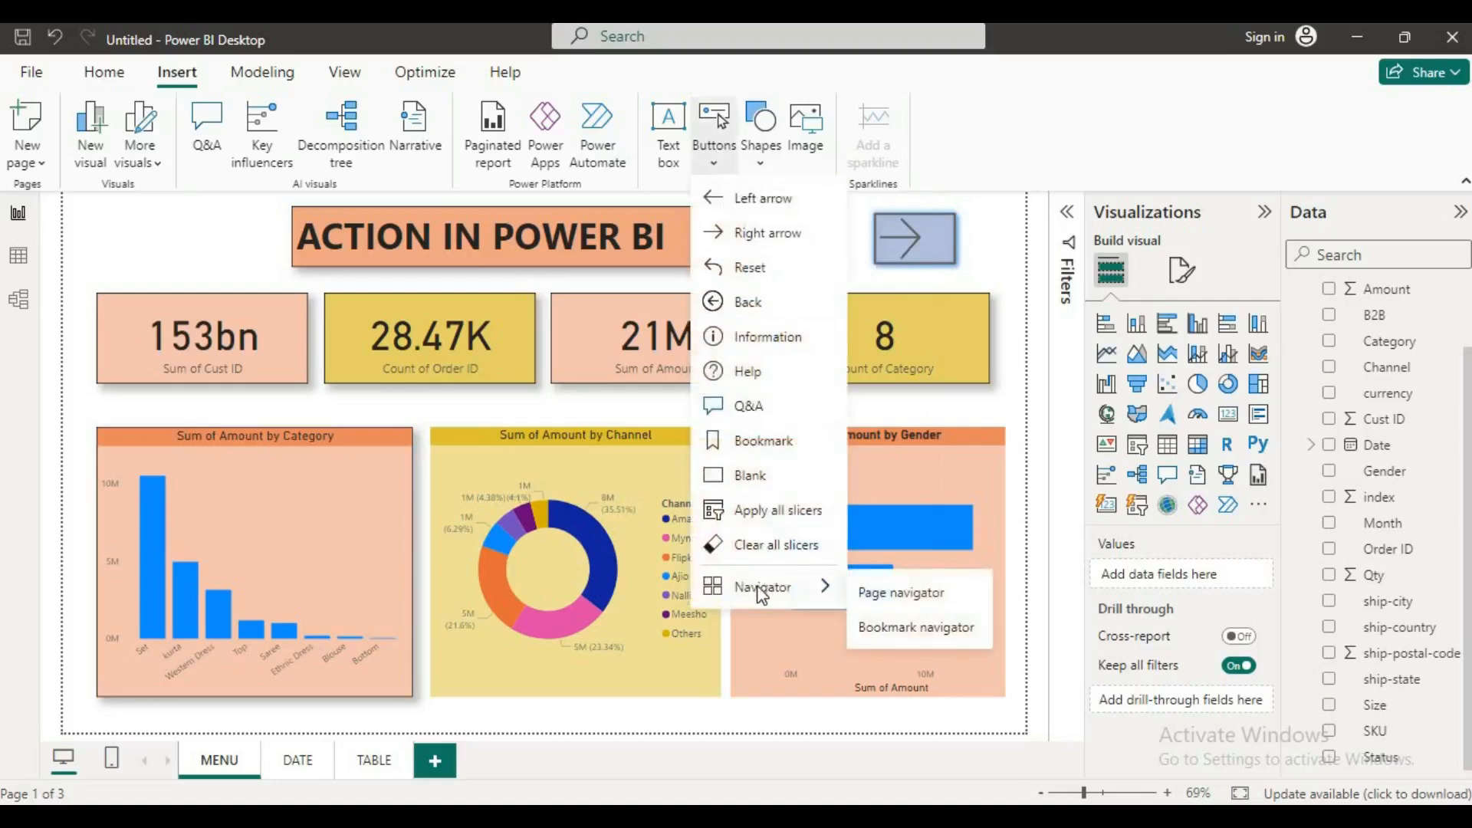
click(894, 598)
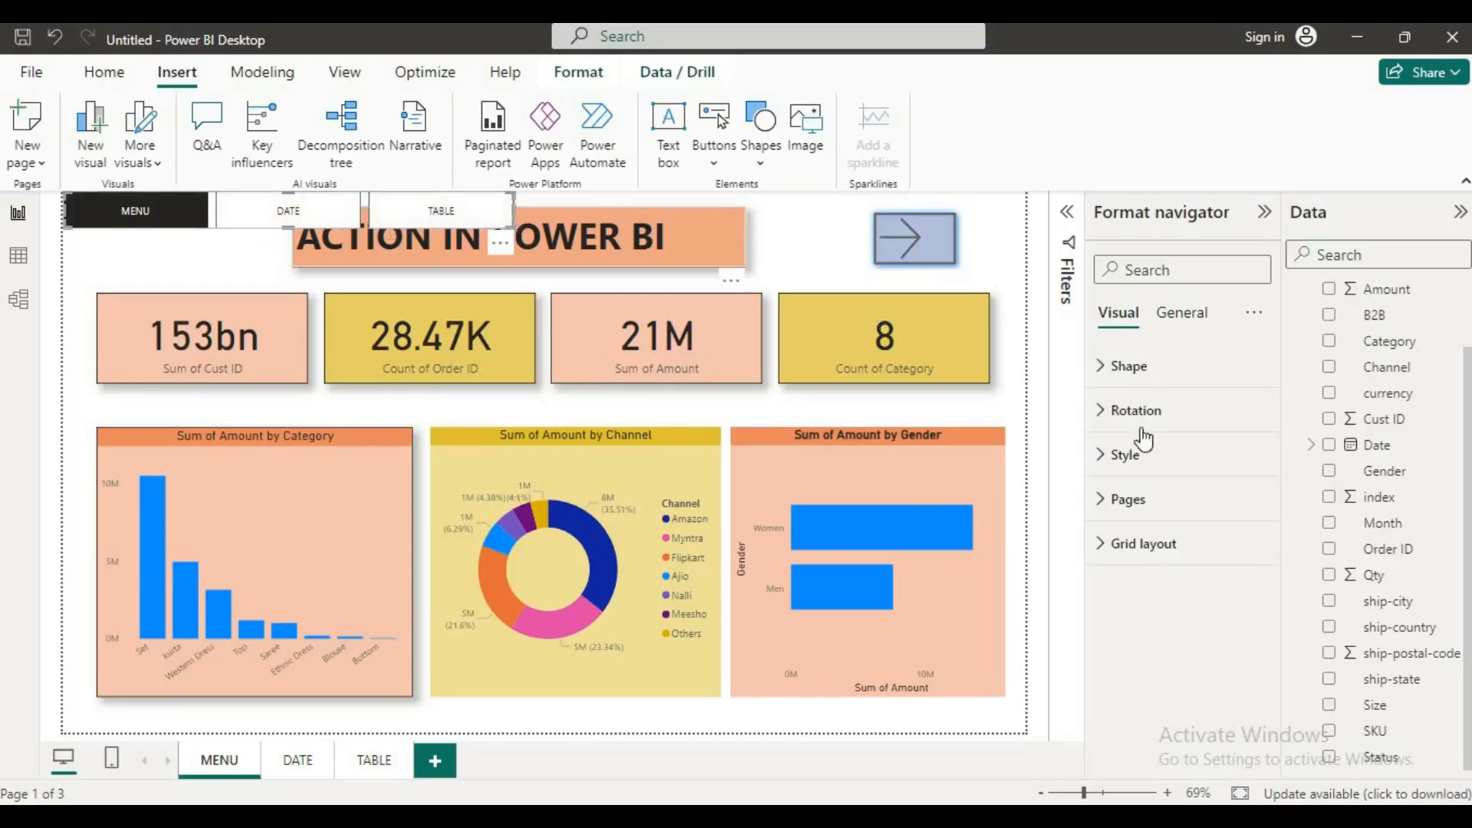
Step: Look over the page navigator's style settings and make the navigator taller
click(1116, 456)
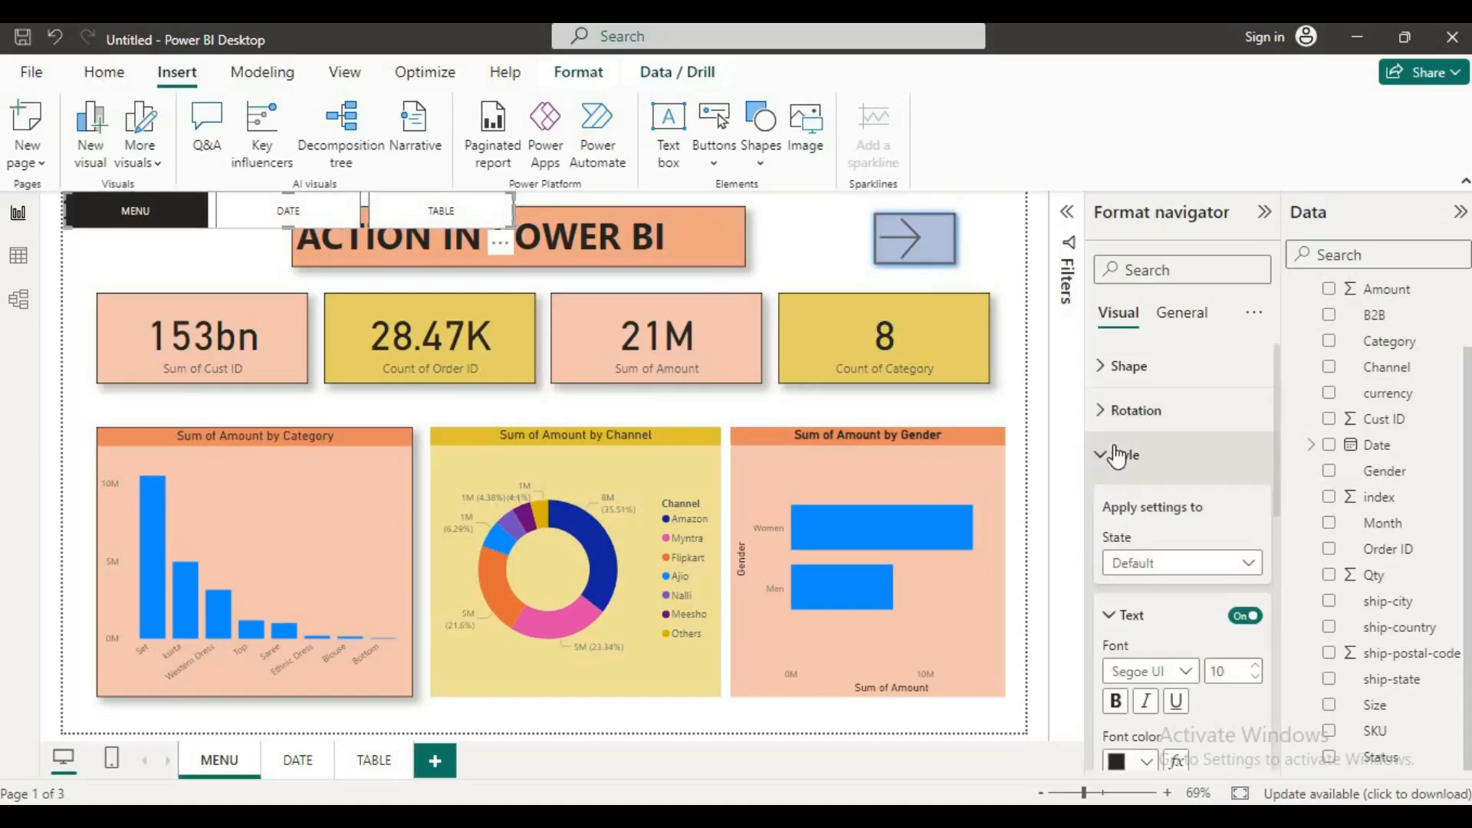
scroll(1175, 528, down, 3)
scroll(1173, 519, up, 3)
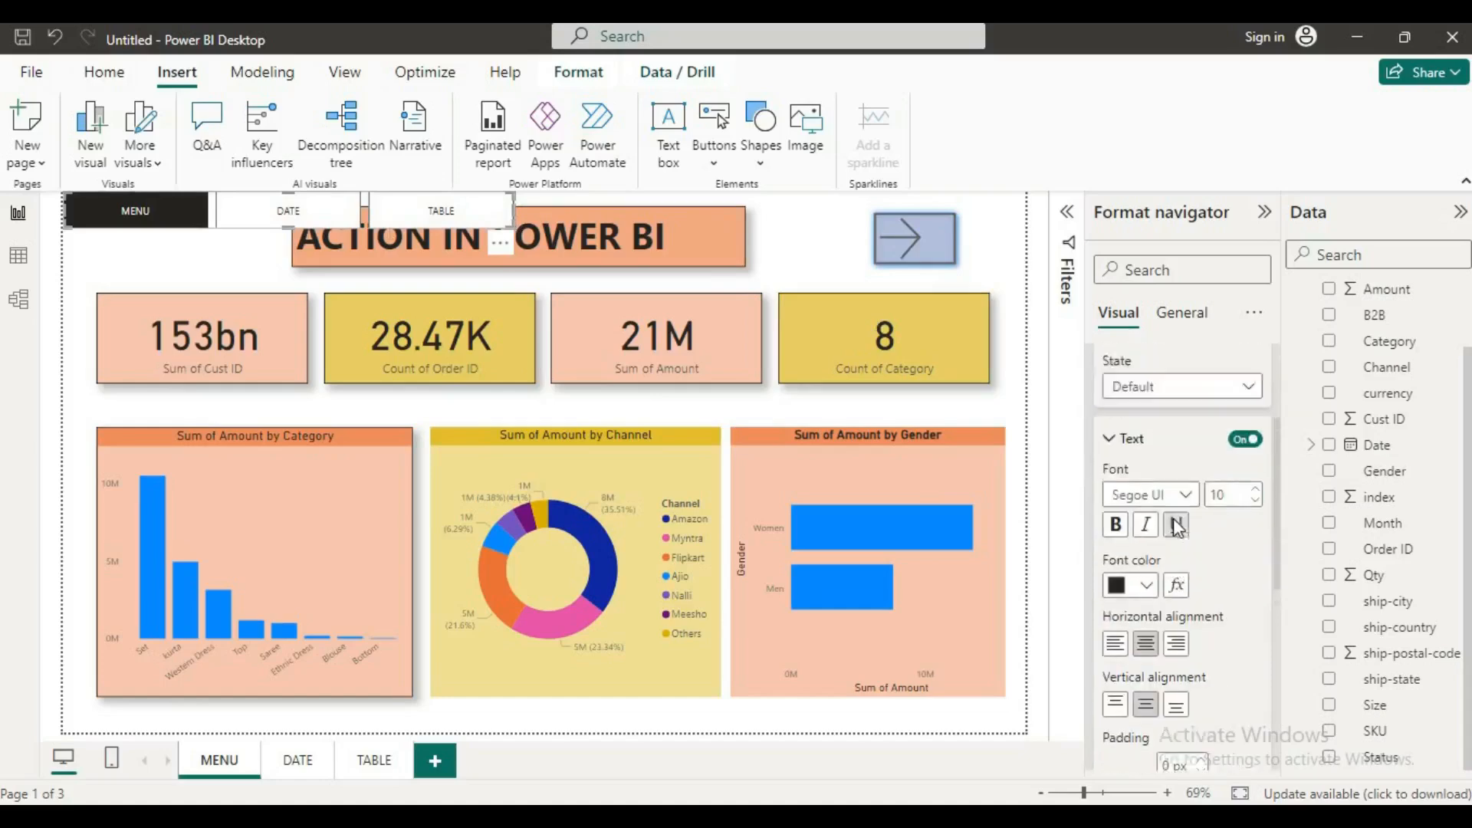
click(1114, 460)
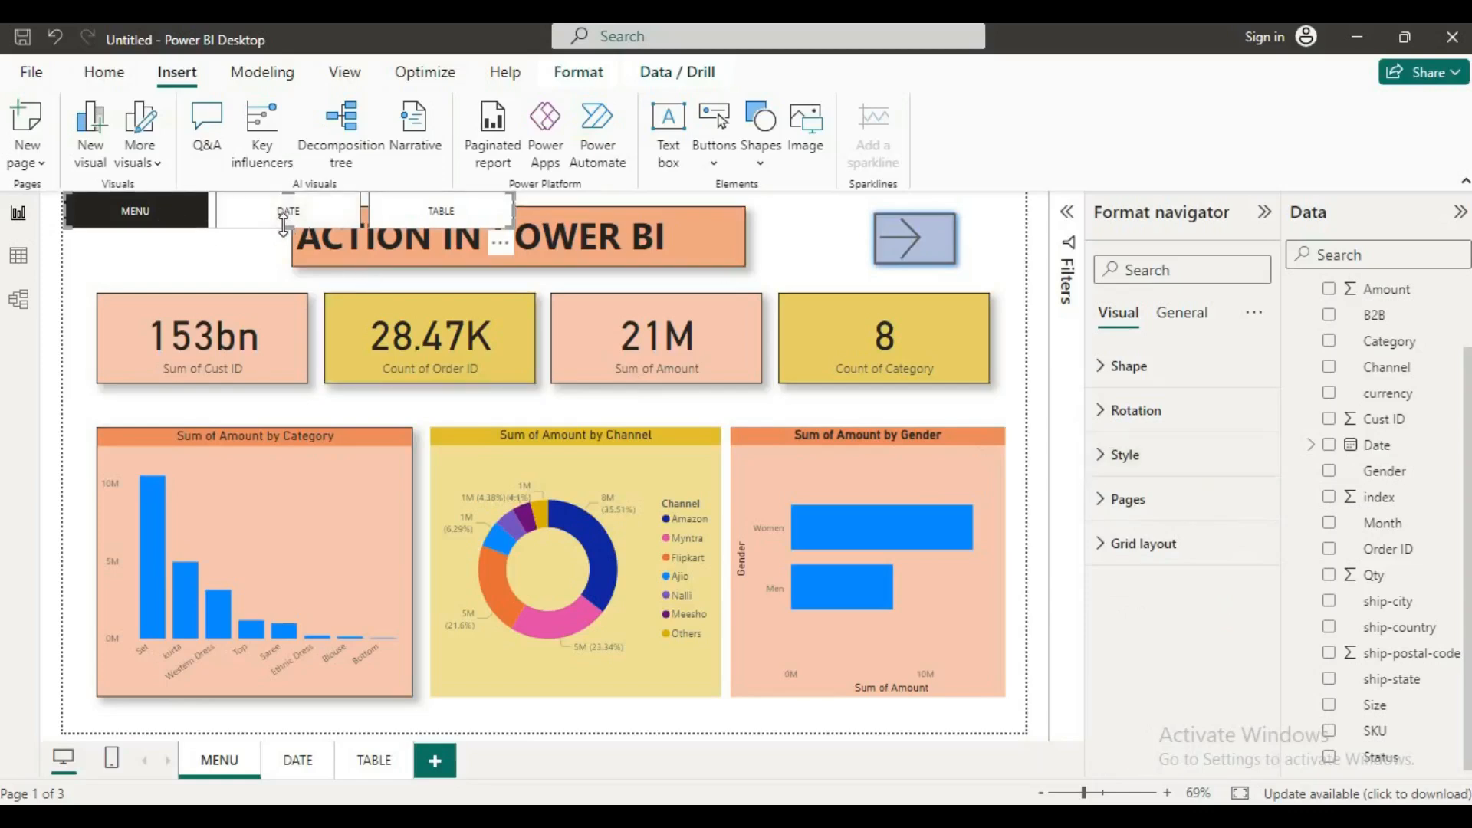
drag(261, 273, 257, 301)
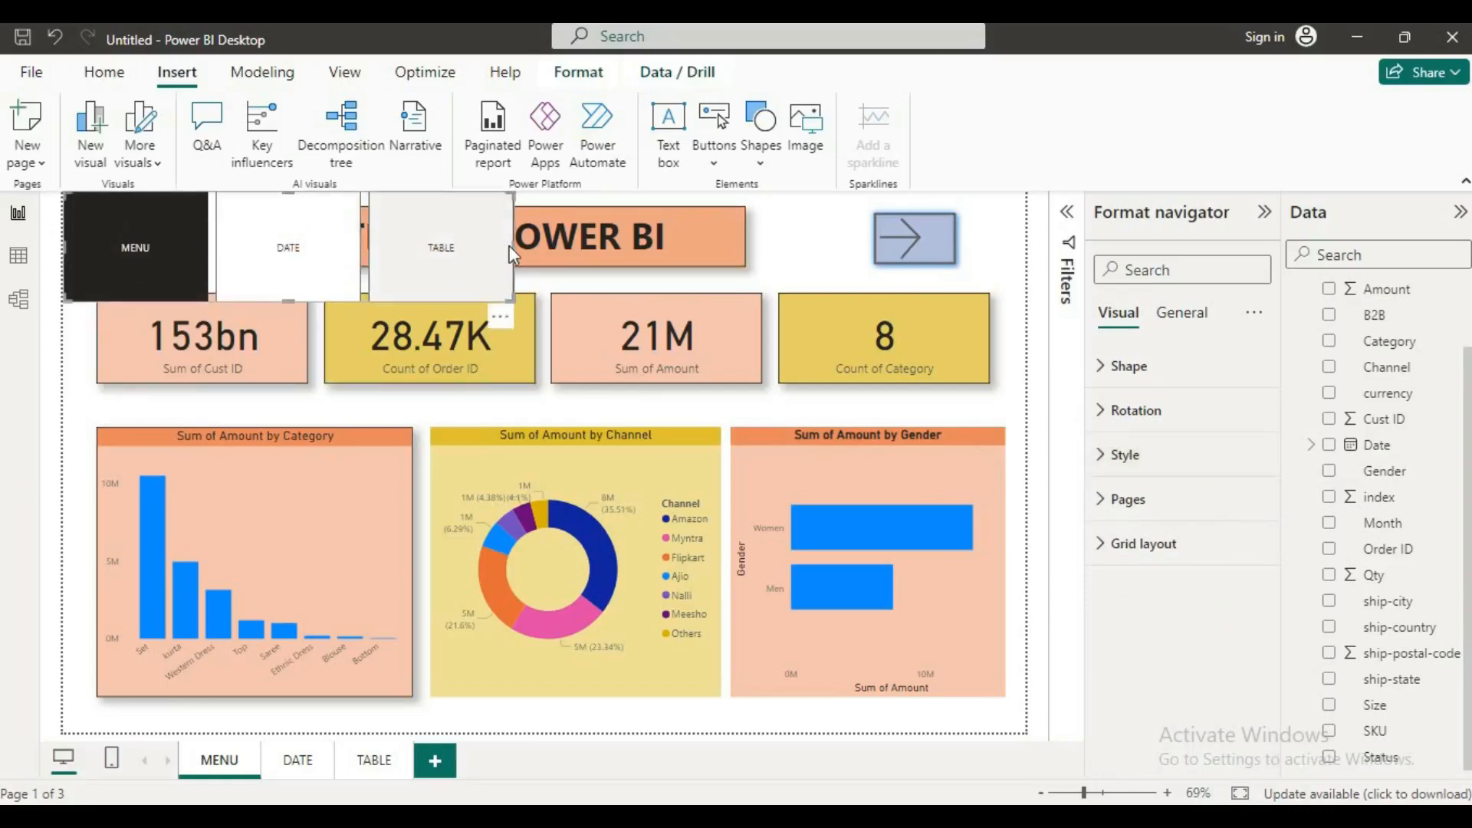
Step: Review the page navigator's available shapes and its text style settings for the Default, Hover and Selected states
click(1101, 370)
click(1244, 443)
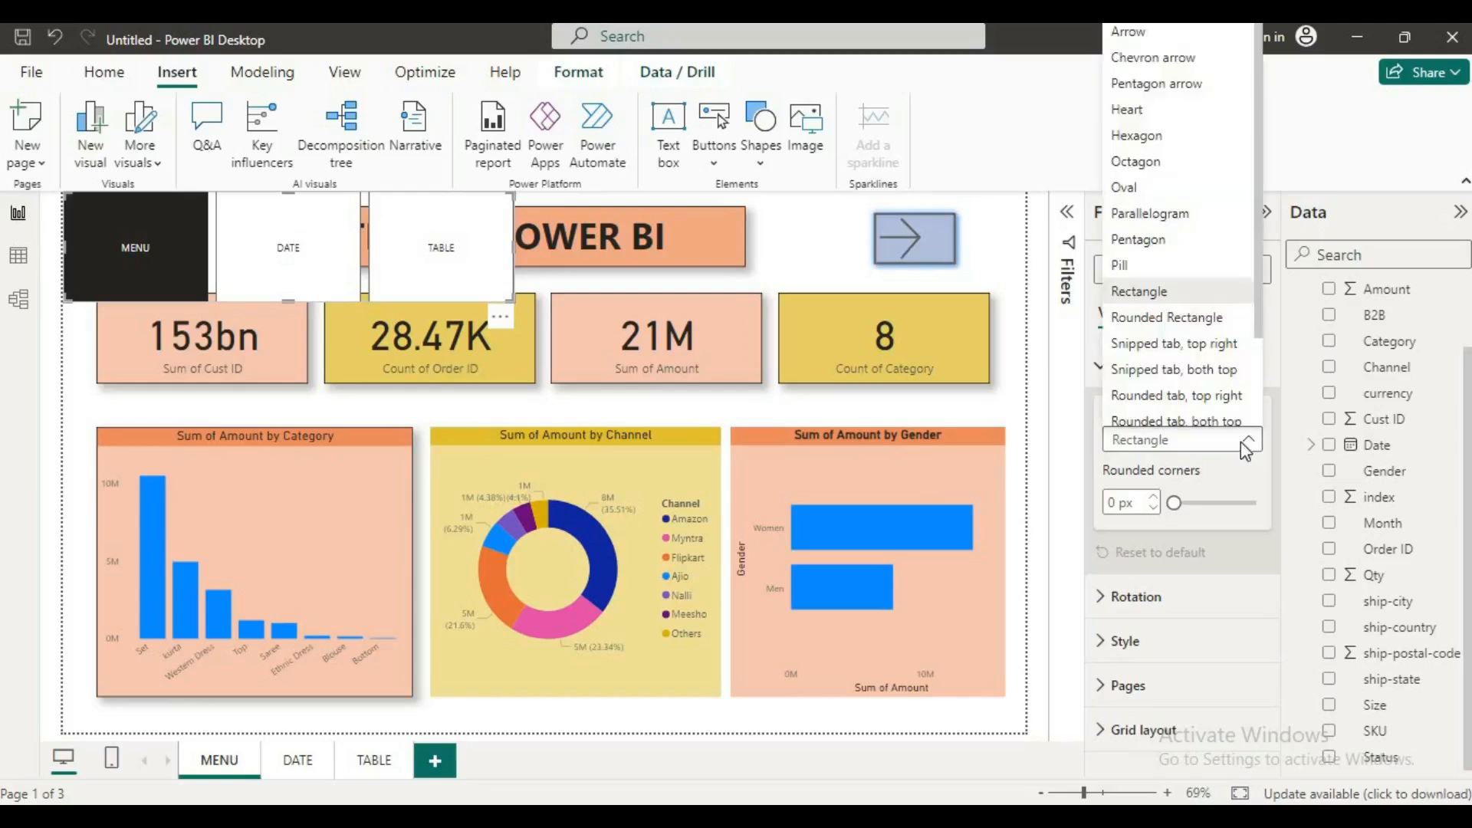
click(1241, 442)
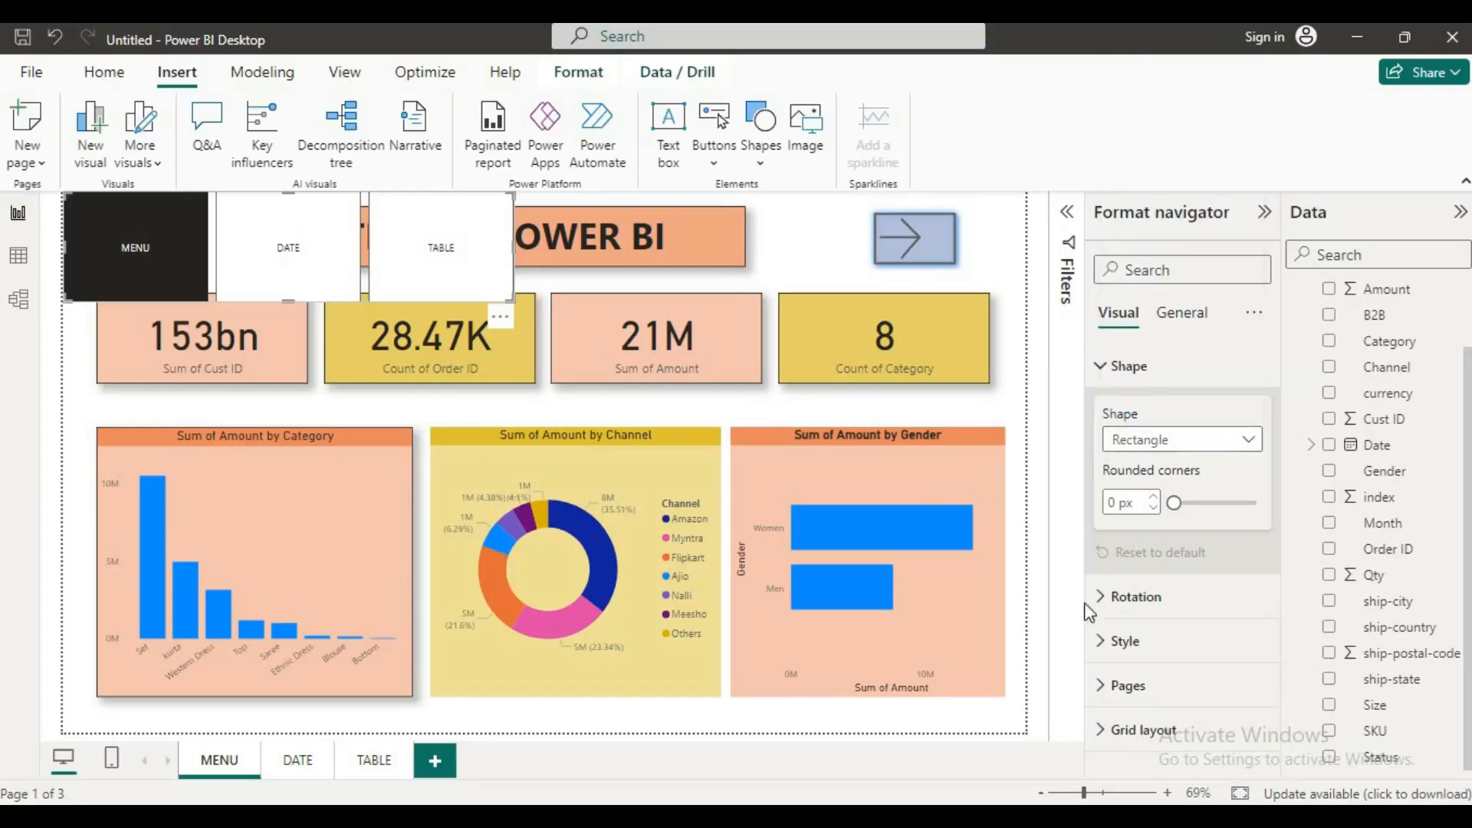
click(1126, 641)
scroll(1181, 552, down, 4)
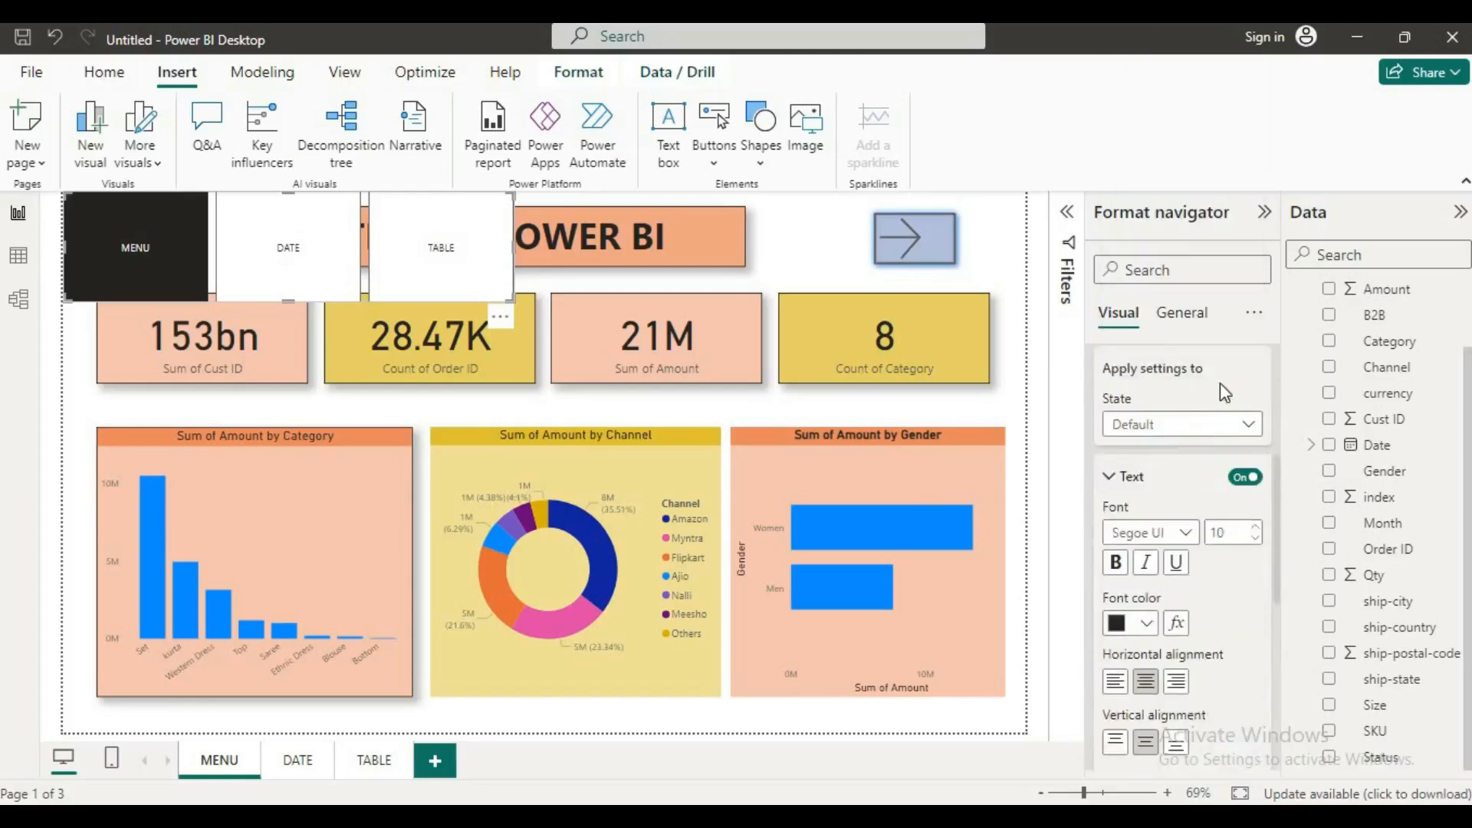
click(1249, 426)
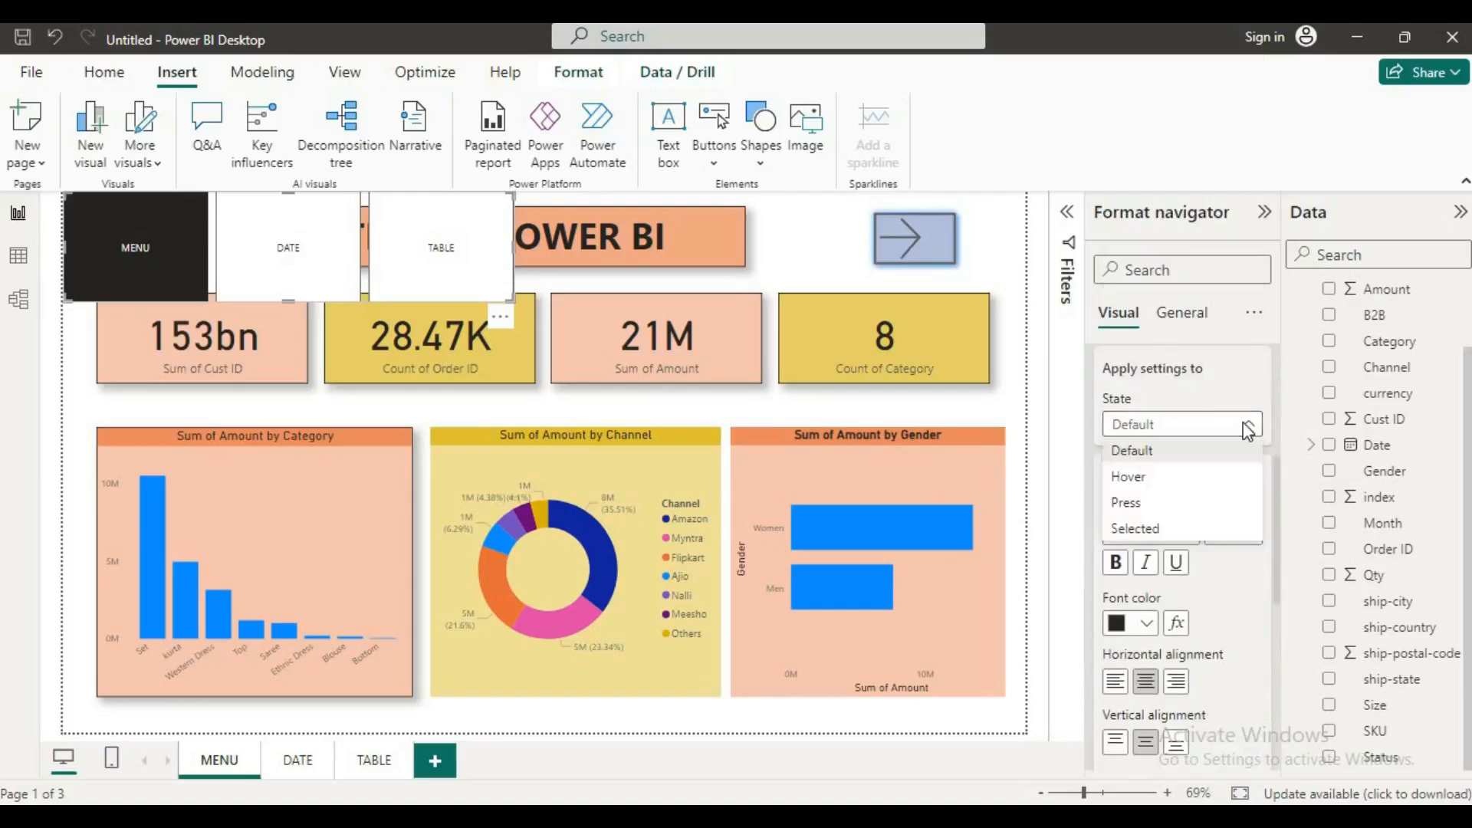
click(1131, 480)
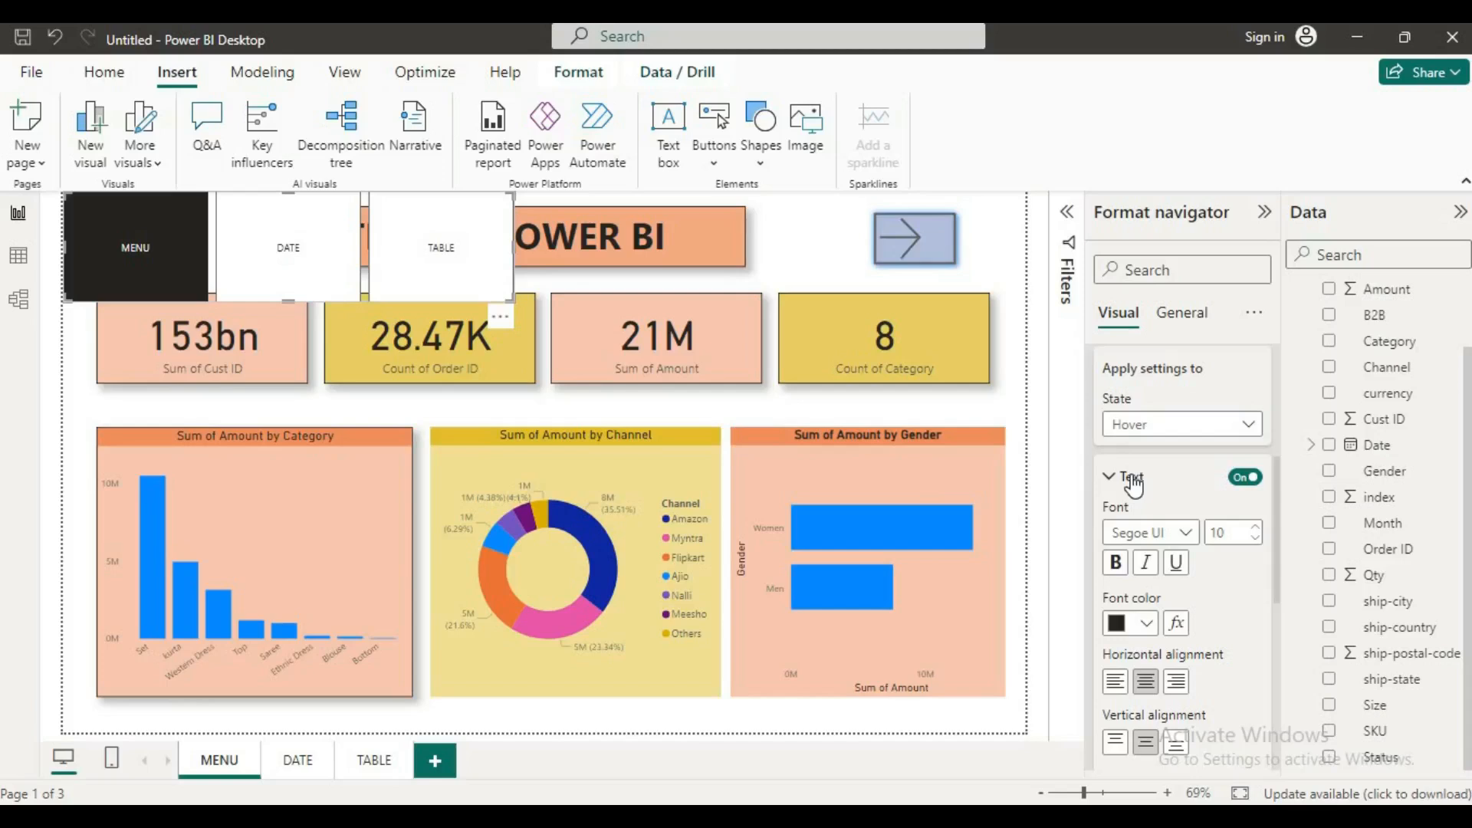
click(1247, 425)
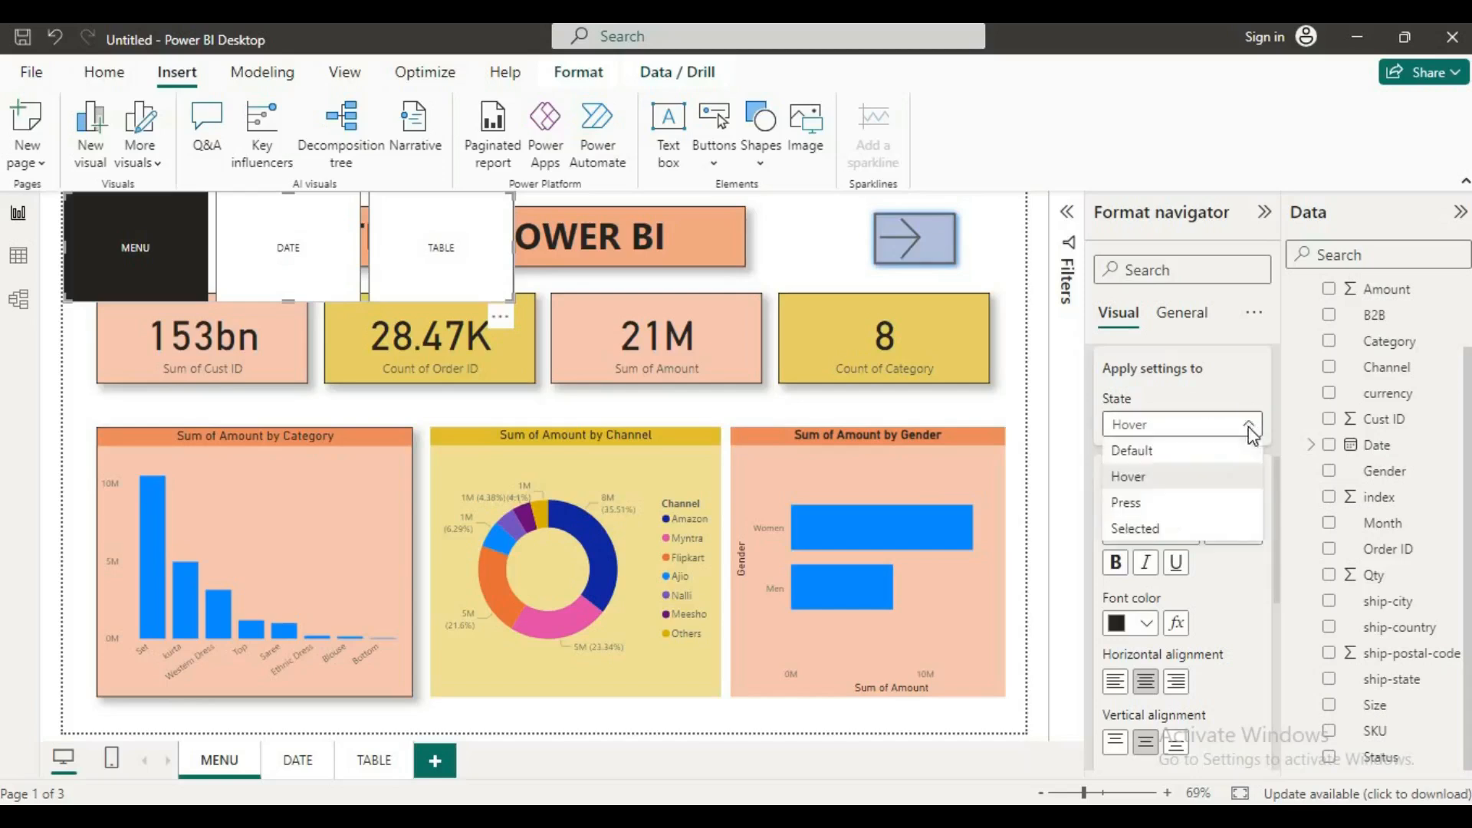
click(1137, 529)
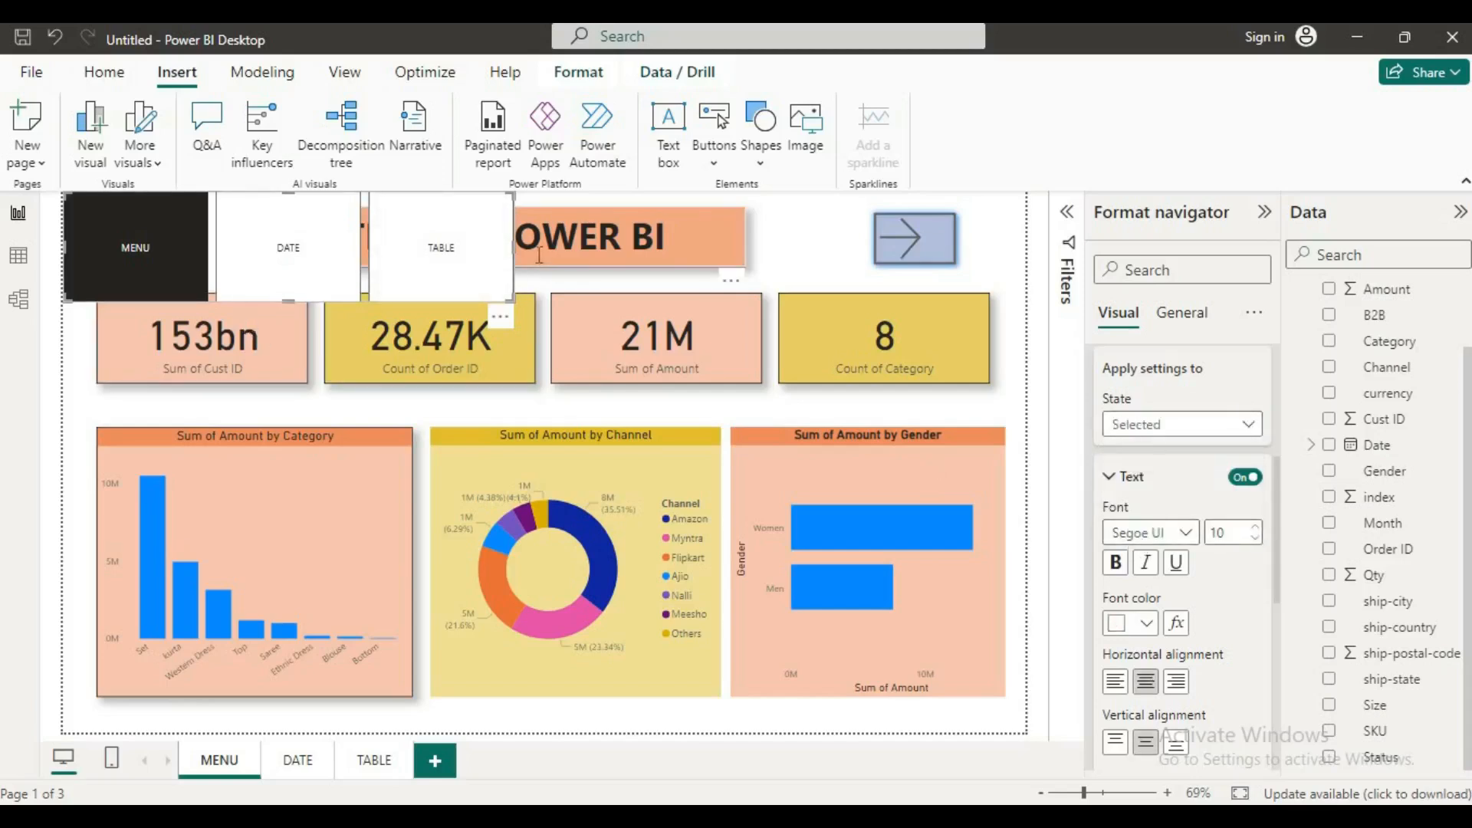
Step: Hide the MENU page from the page navigator, keeping the DATE and TABLE buttons
scroll(1181, 452, down, 5)
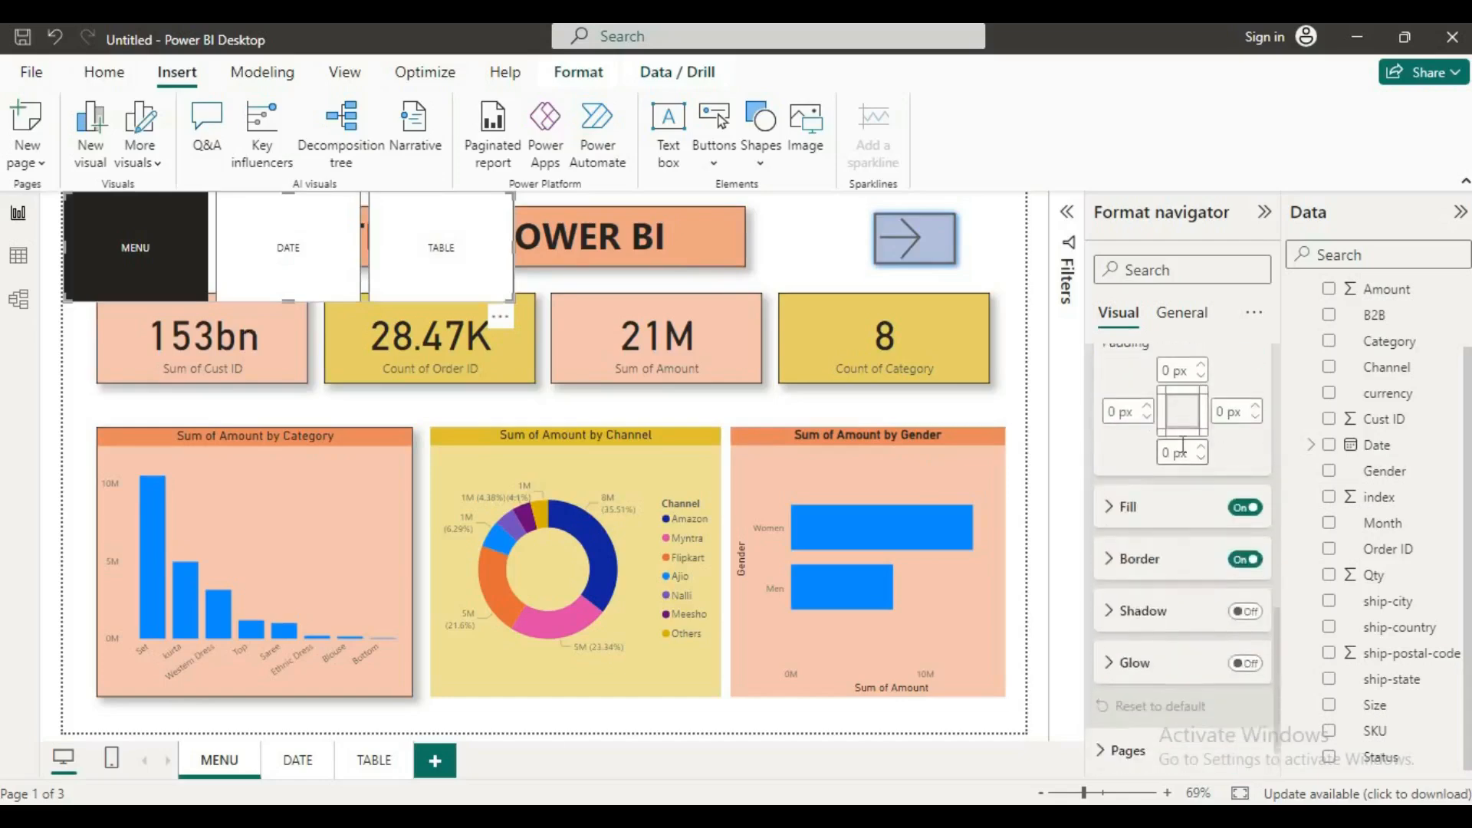
click(1108, 703)
scroll(1135, 529, down, 3)
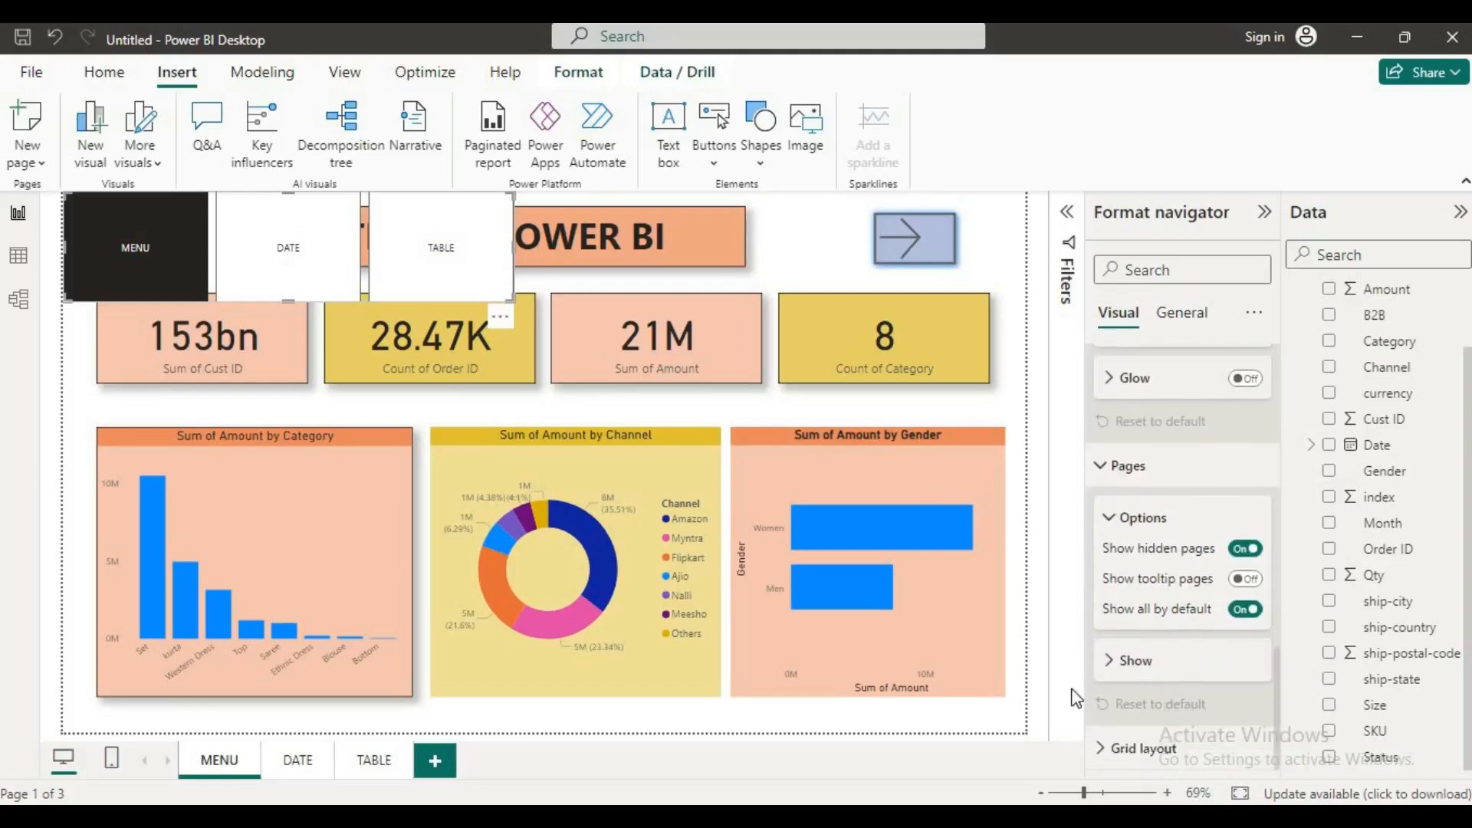
click(1107, 665)
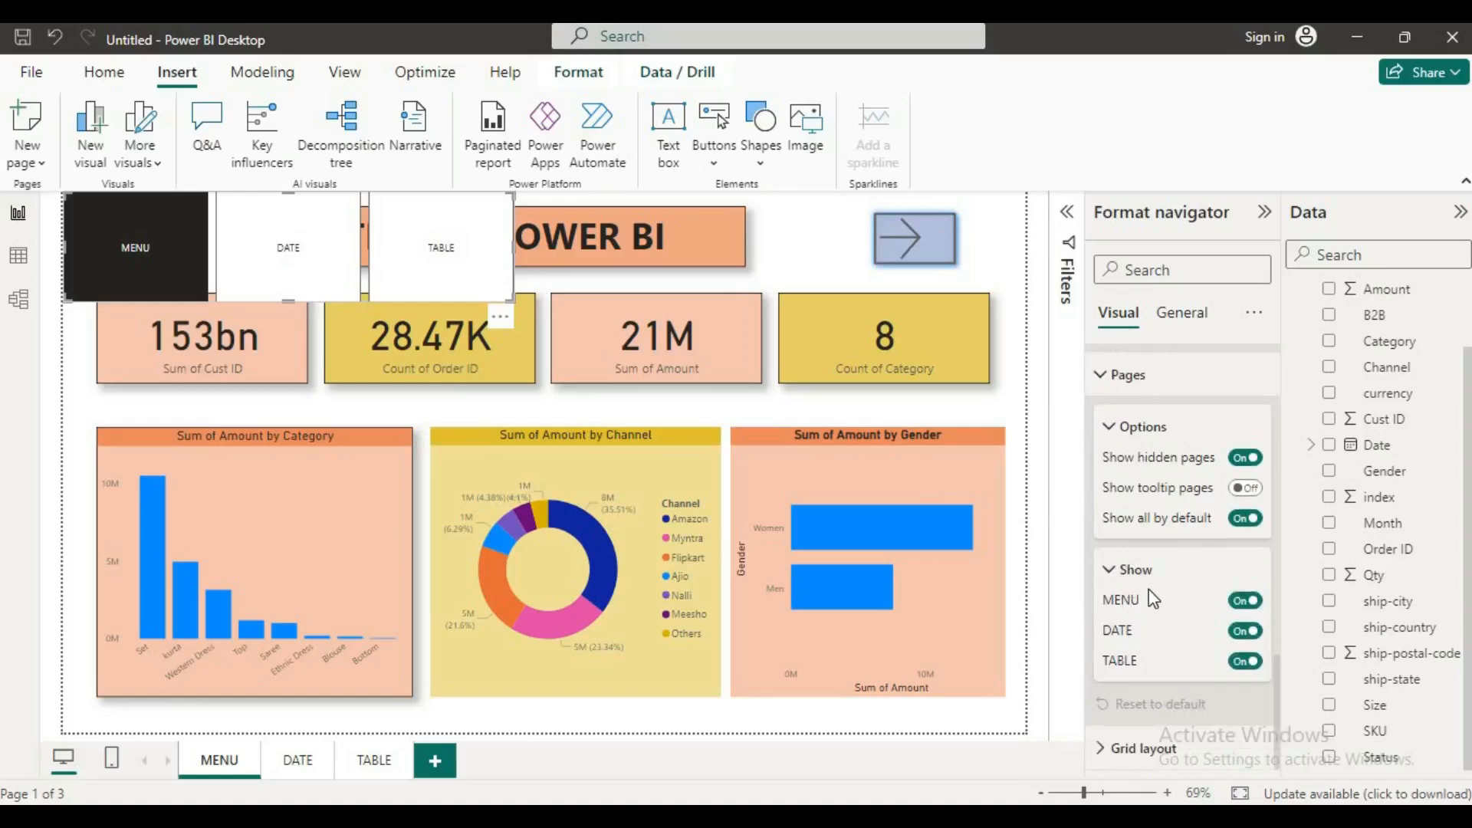
click(1245, 603)
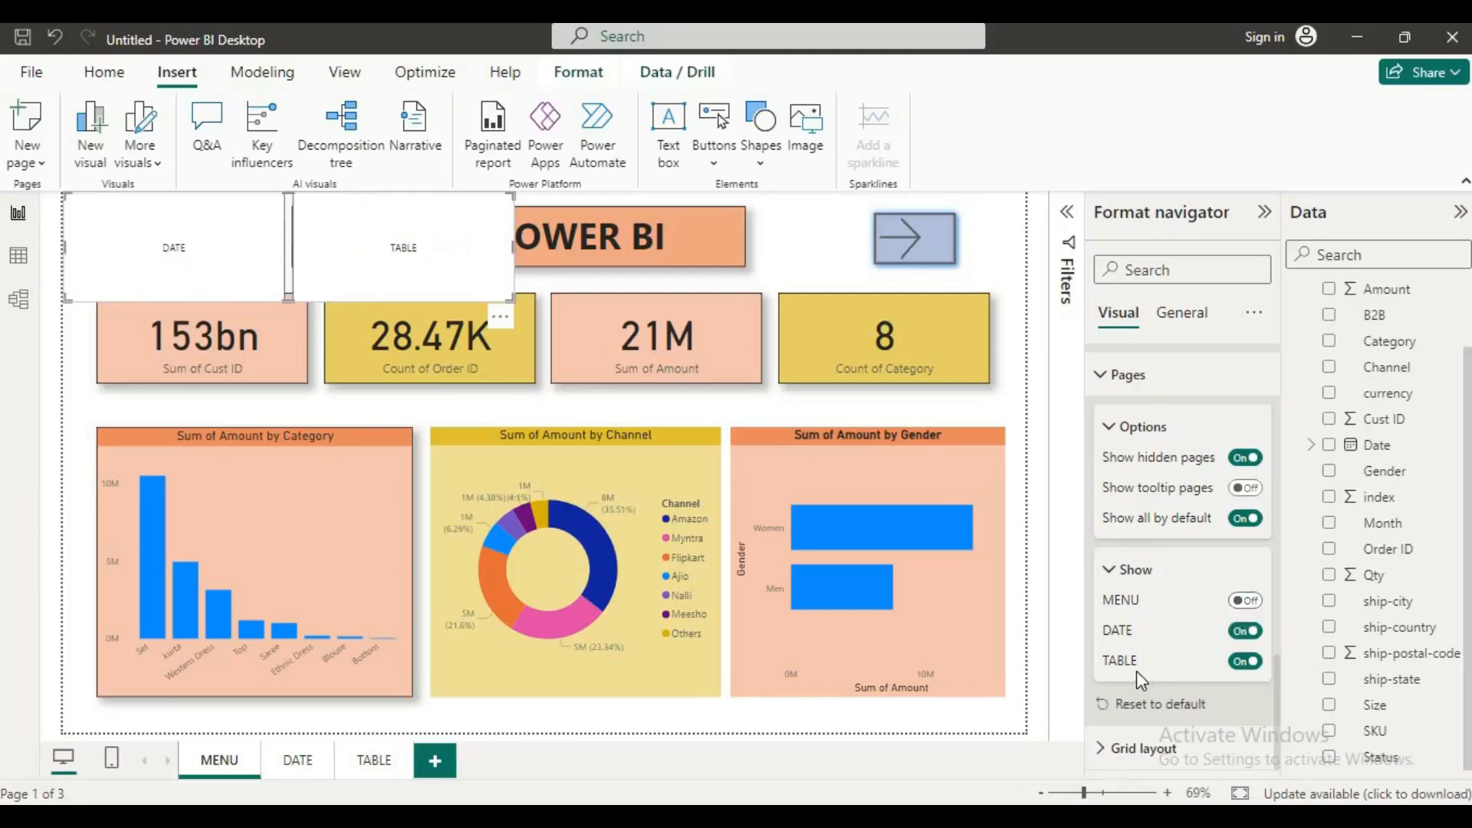
Step: Set the page navigator's grid layout orientation to Vertical and shrink it to fit in the space before the report title
click(1104, 750)
scroll(1162, 580, down, 3)
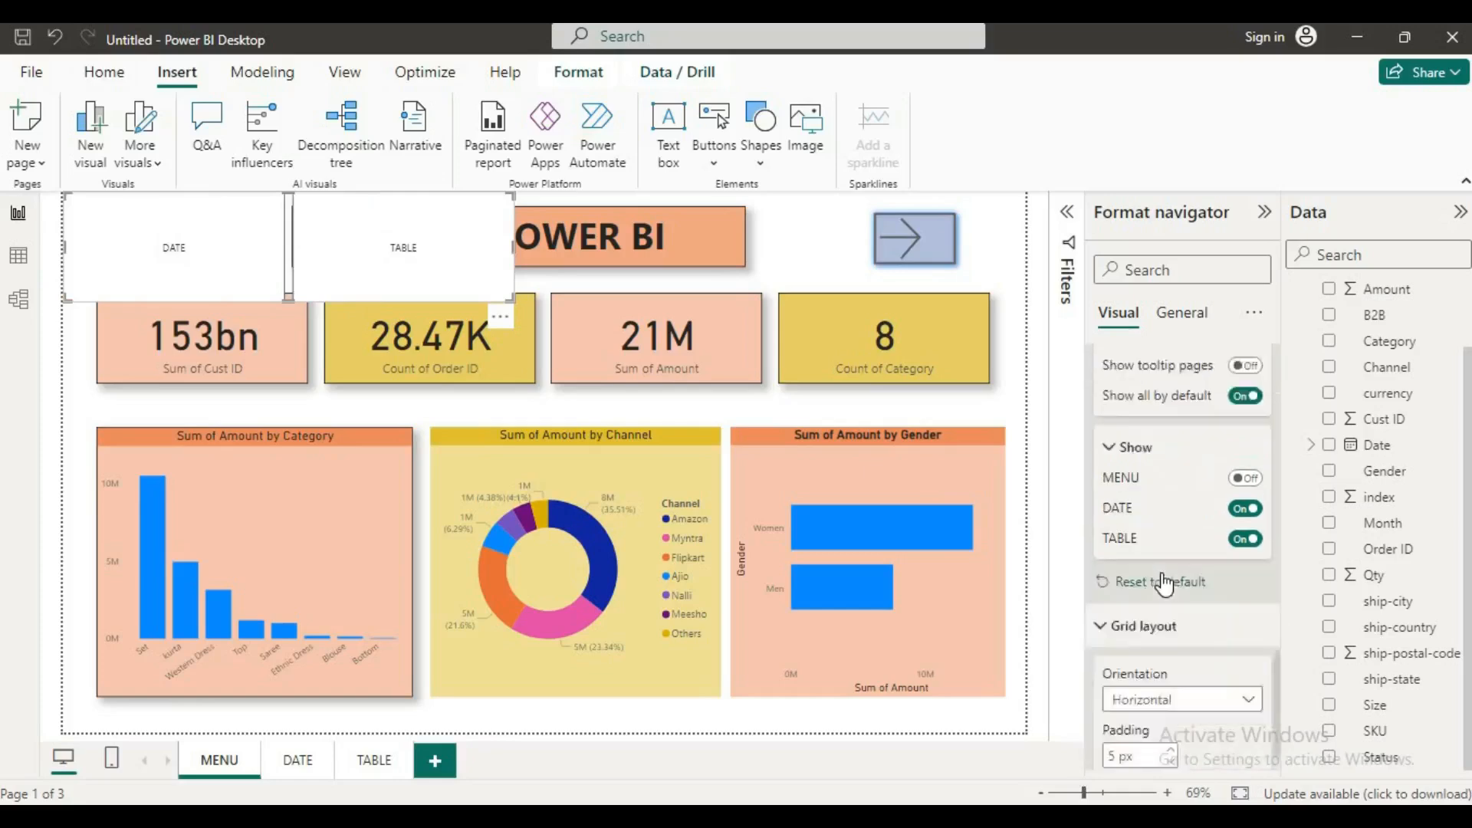
click(1245, 650)
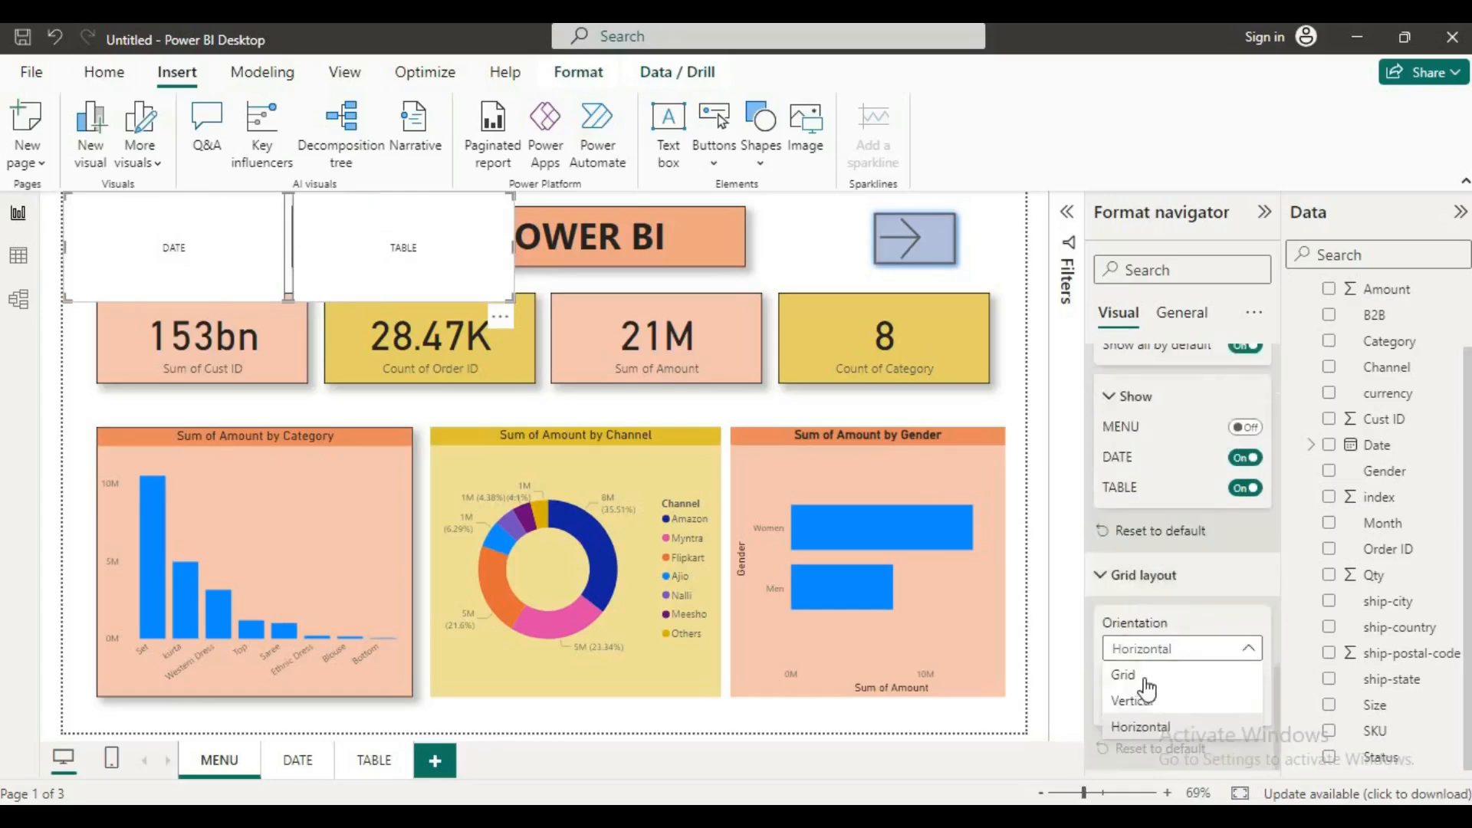
click(1135, 676)
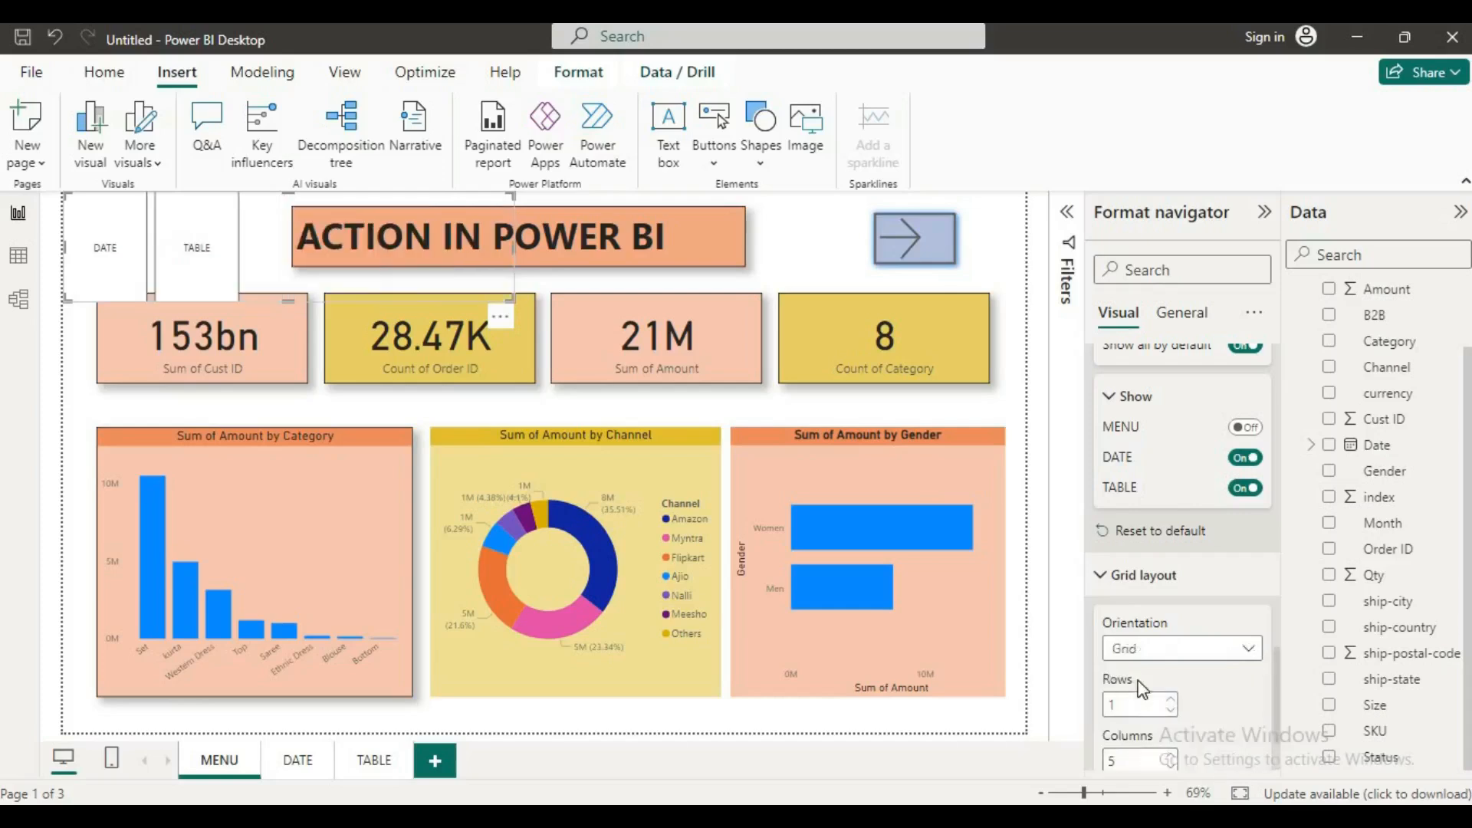
click(1249, 652)
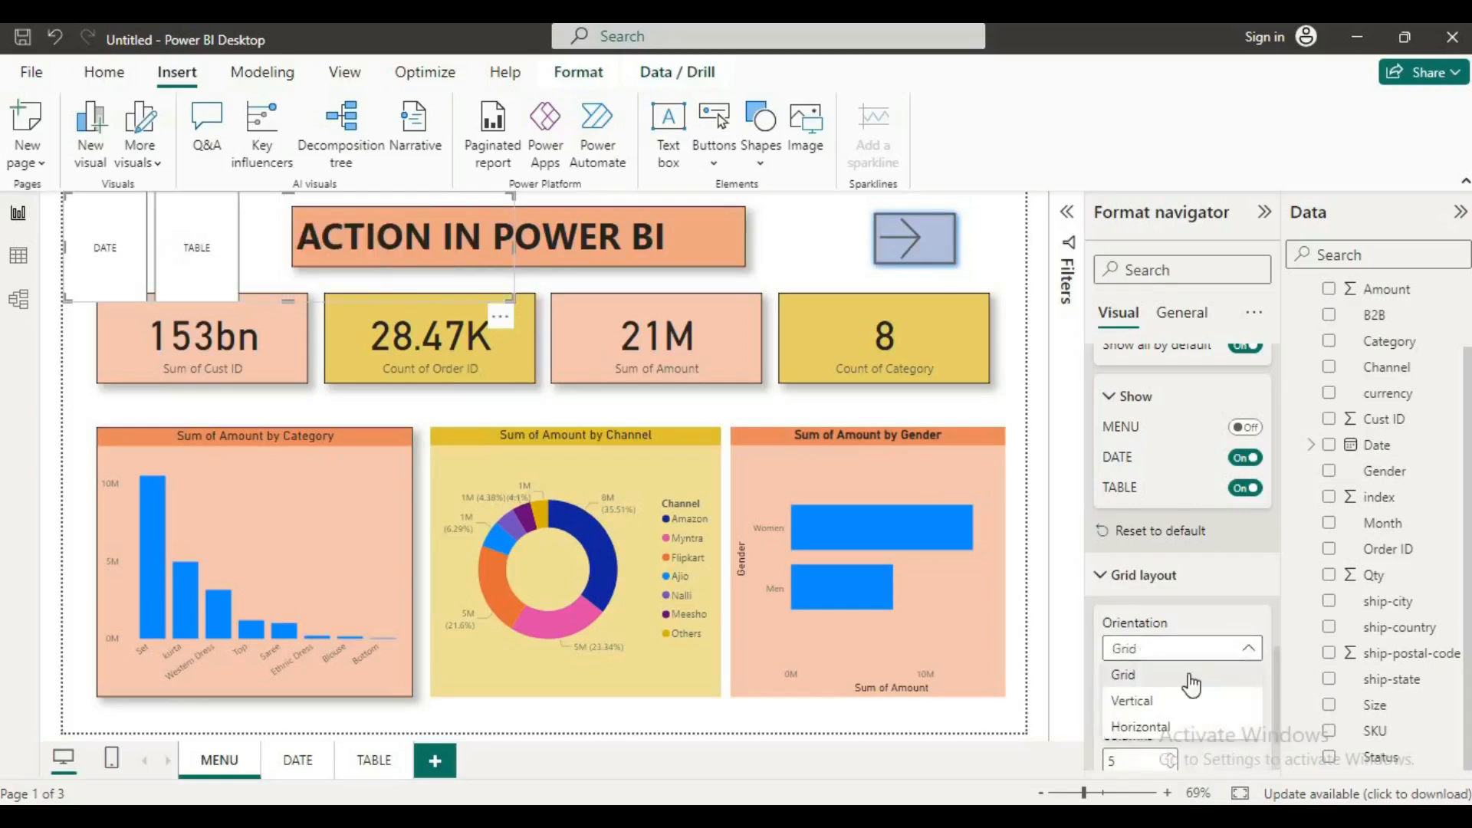
click(1125, 698)
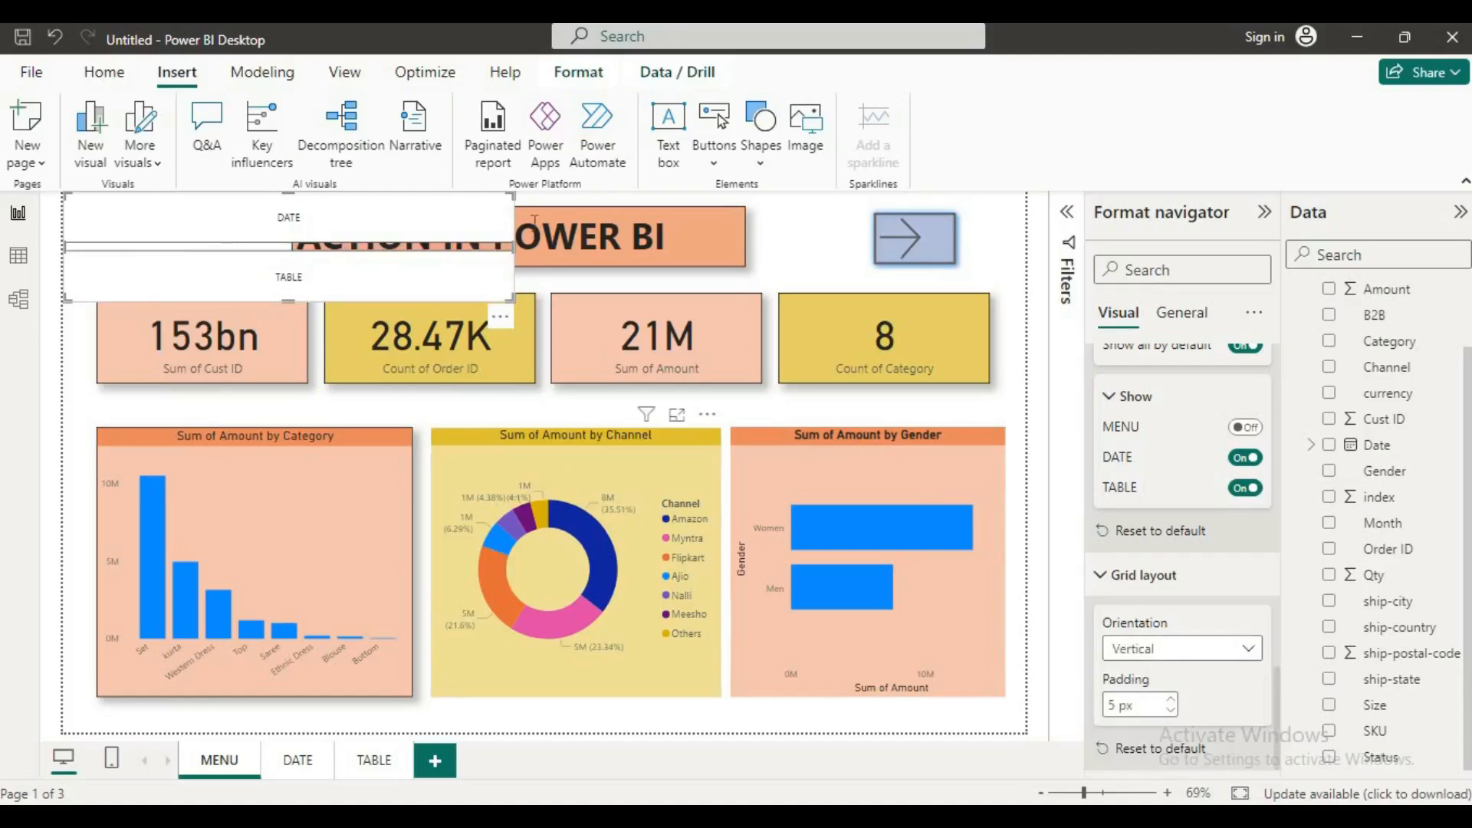
drag(519, 248, 272, 238)
drag(277, 310, 206, 259)
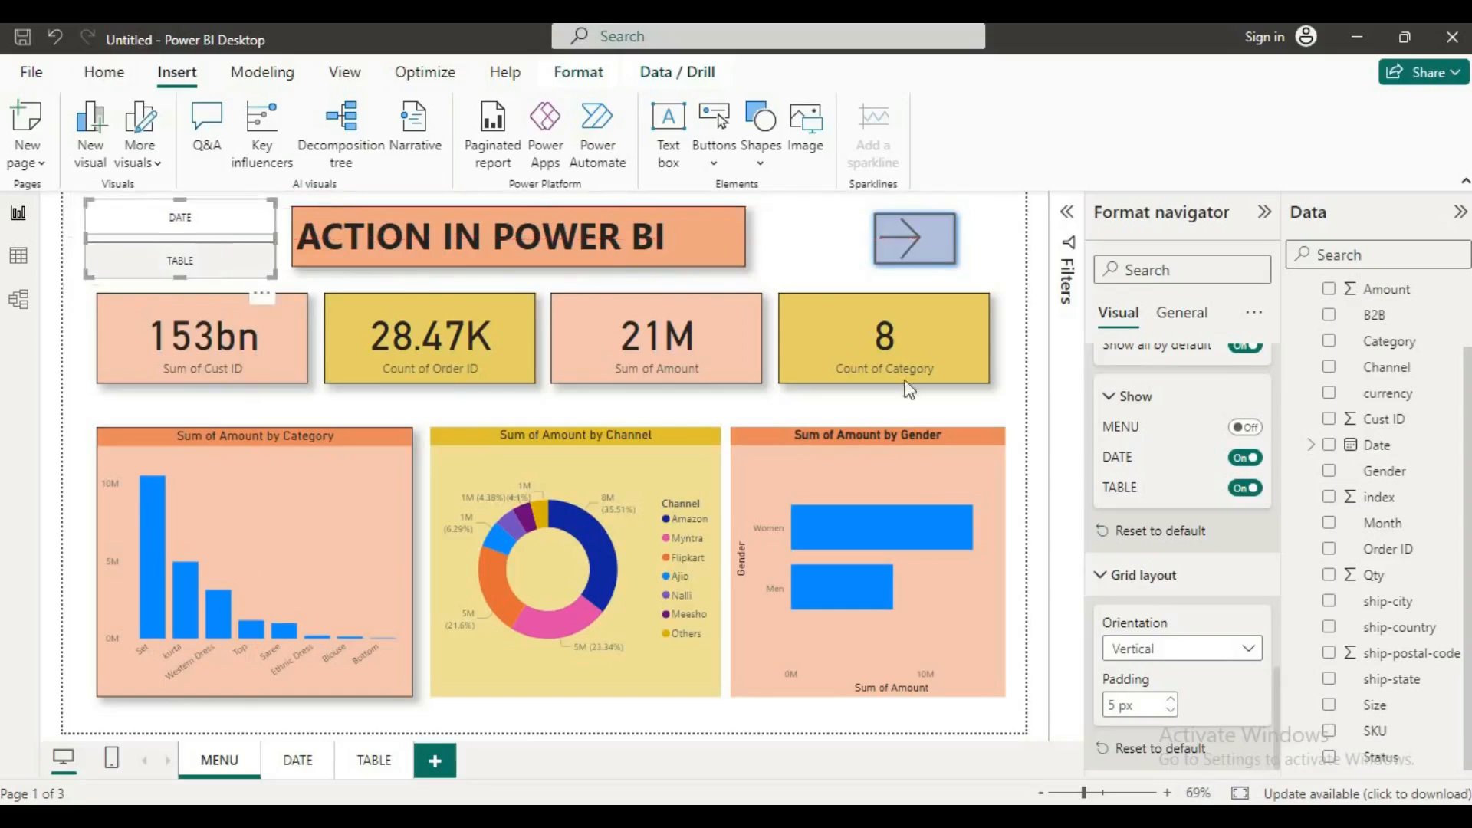
Step: Review the page navigator's effects, text style, page visibility and shape settings
click(1180, 316)
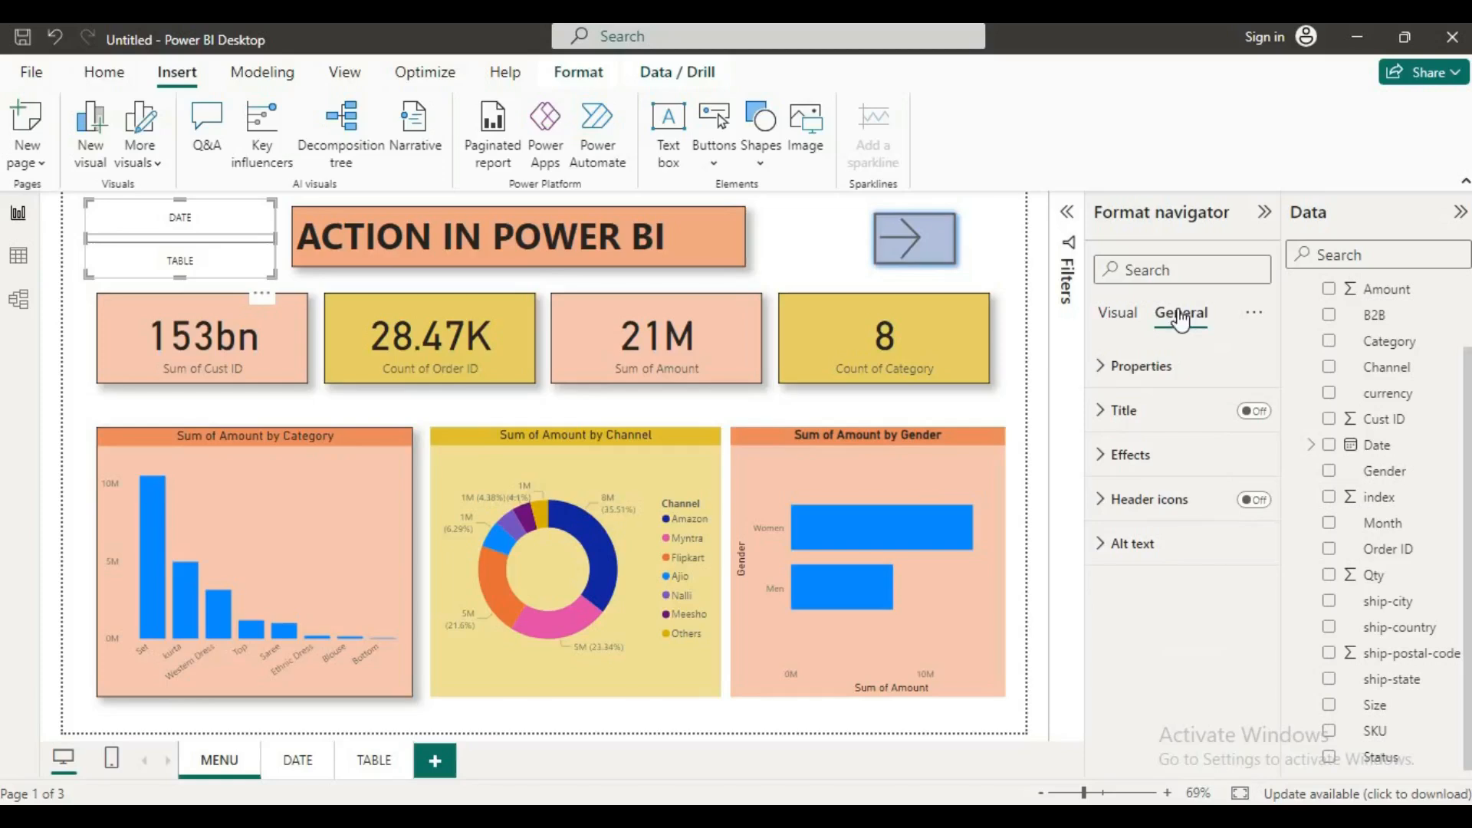
click(1118, 460)
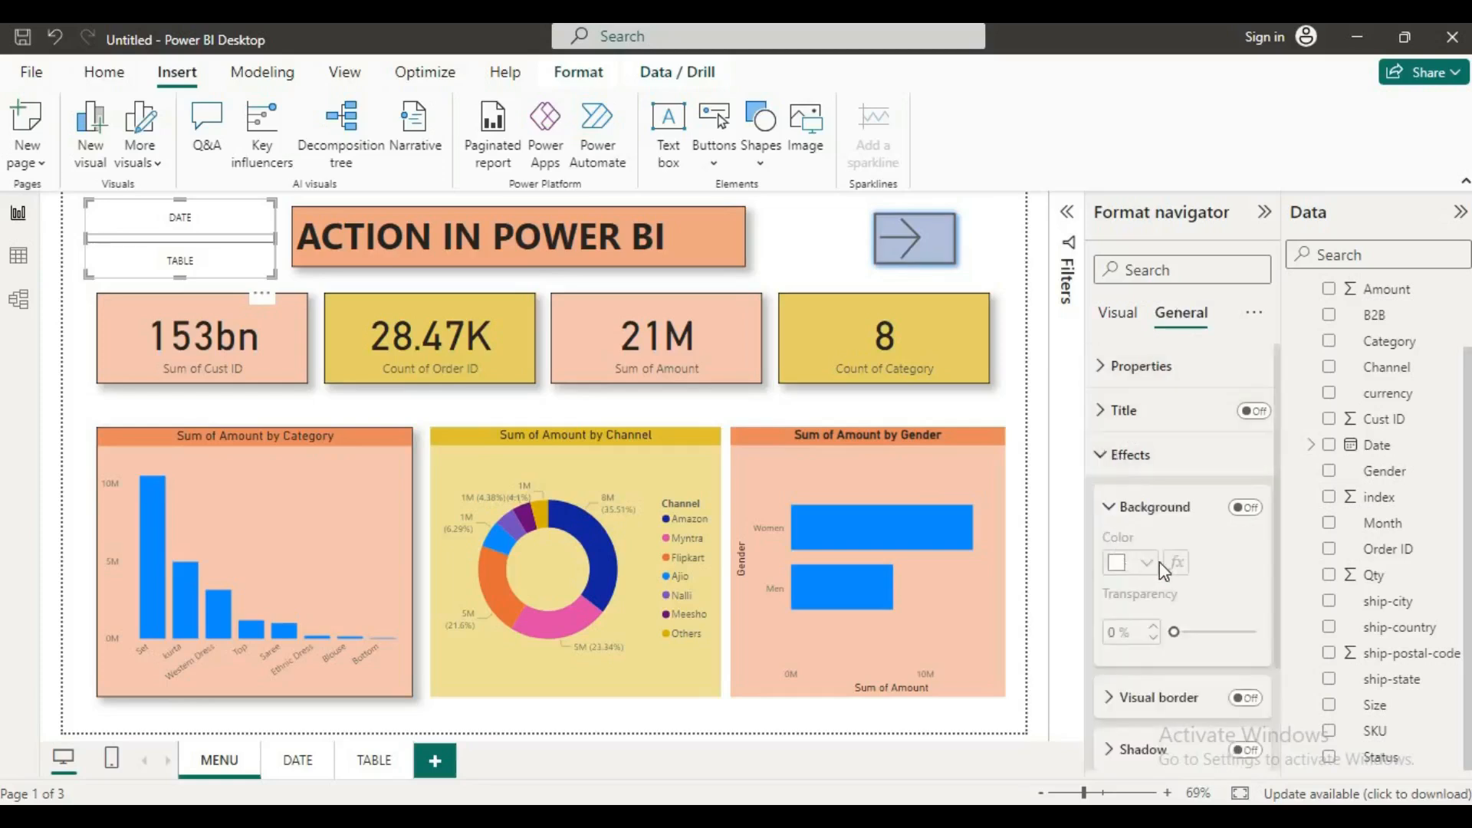
click(1116, 322)
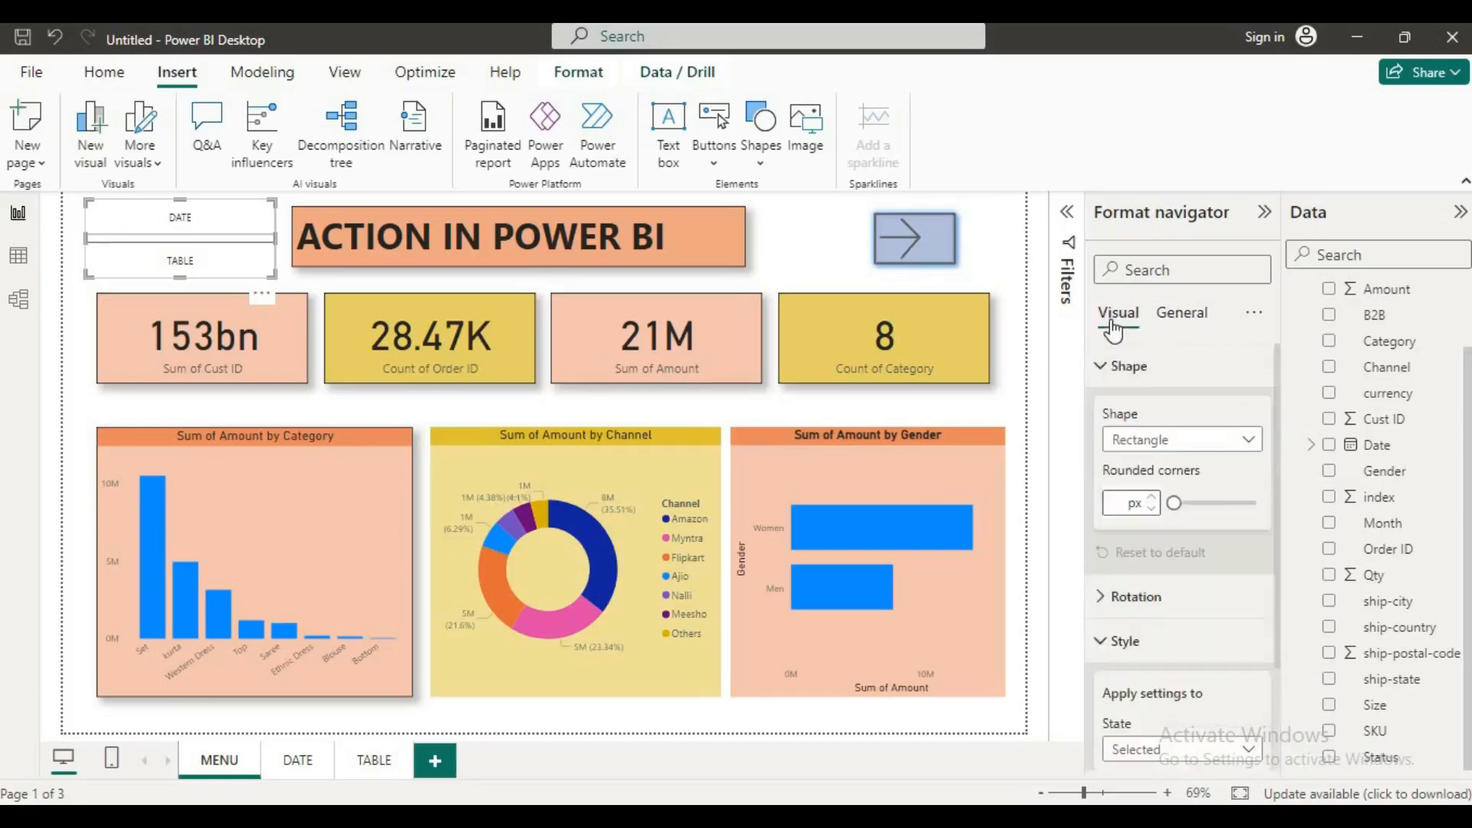
scroll(1159, 536, down, 5)
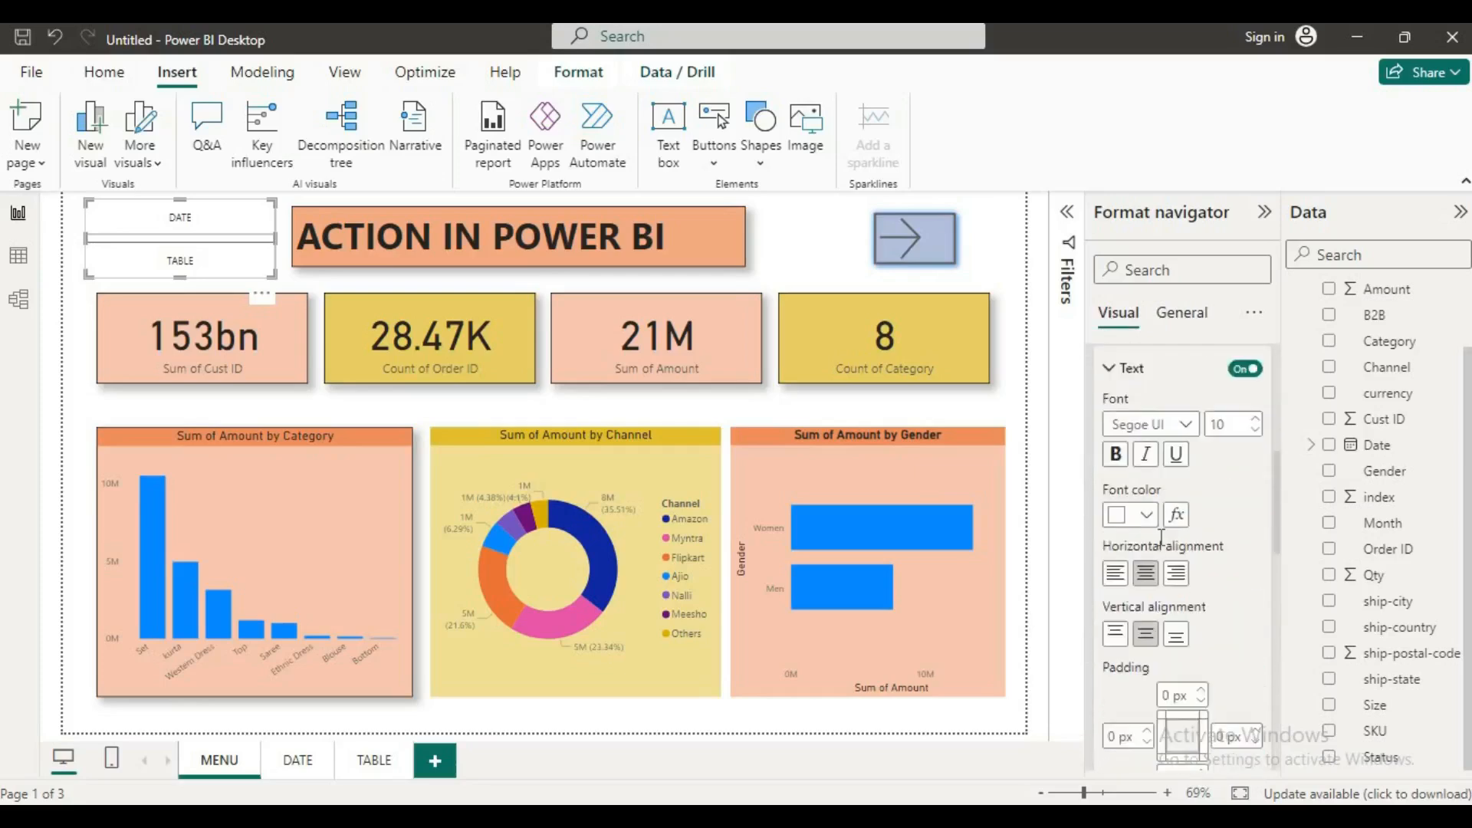
scroll(1163, 546, down, 10)
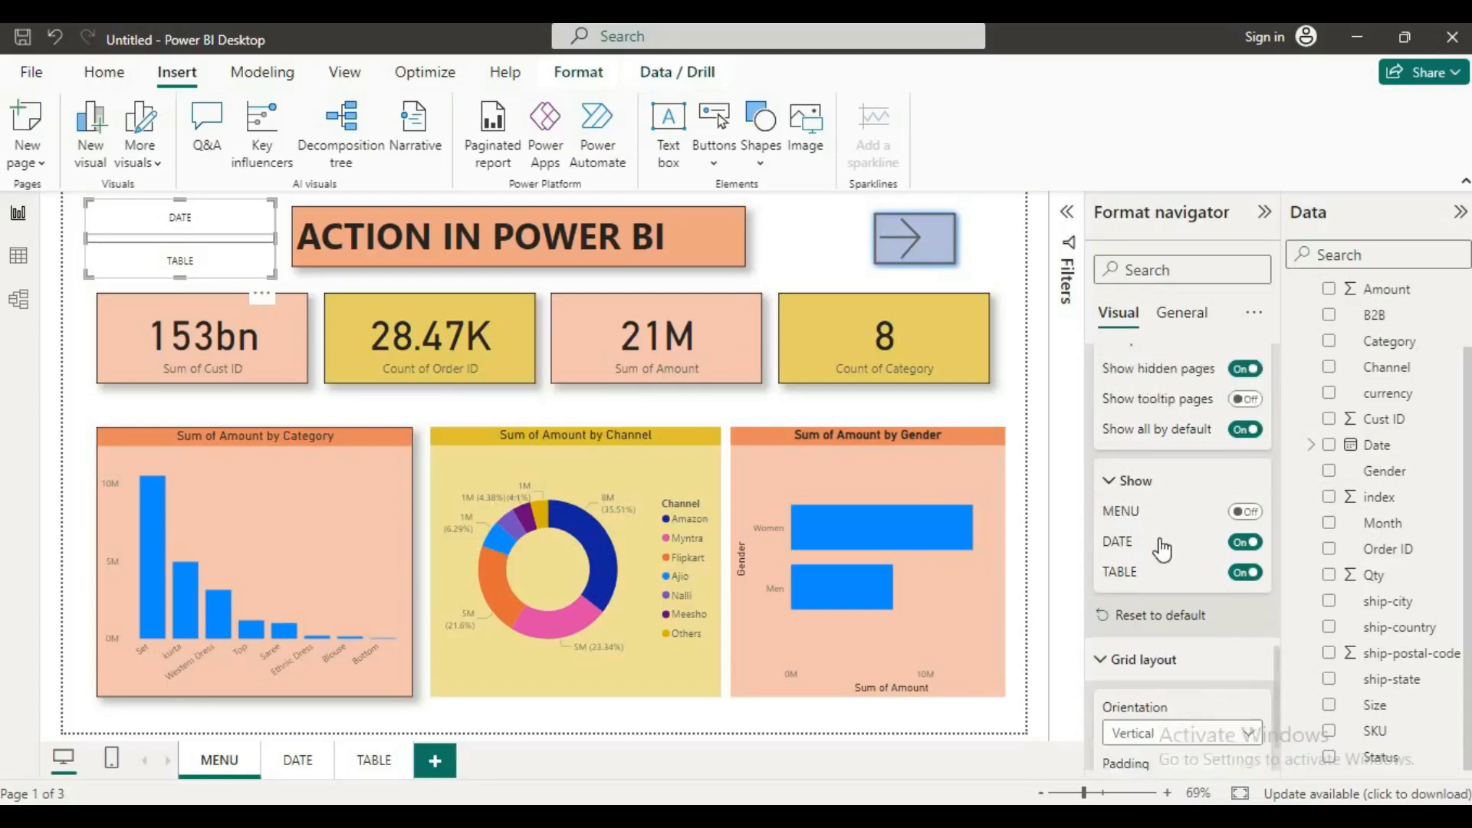
scroll(1160, 537, up, 15)
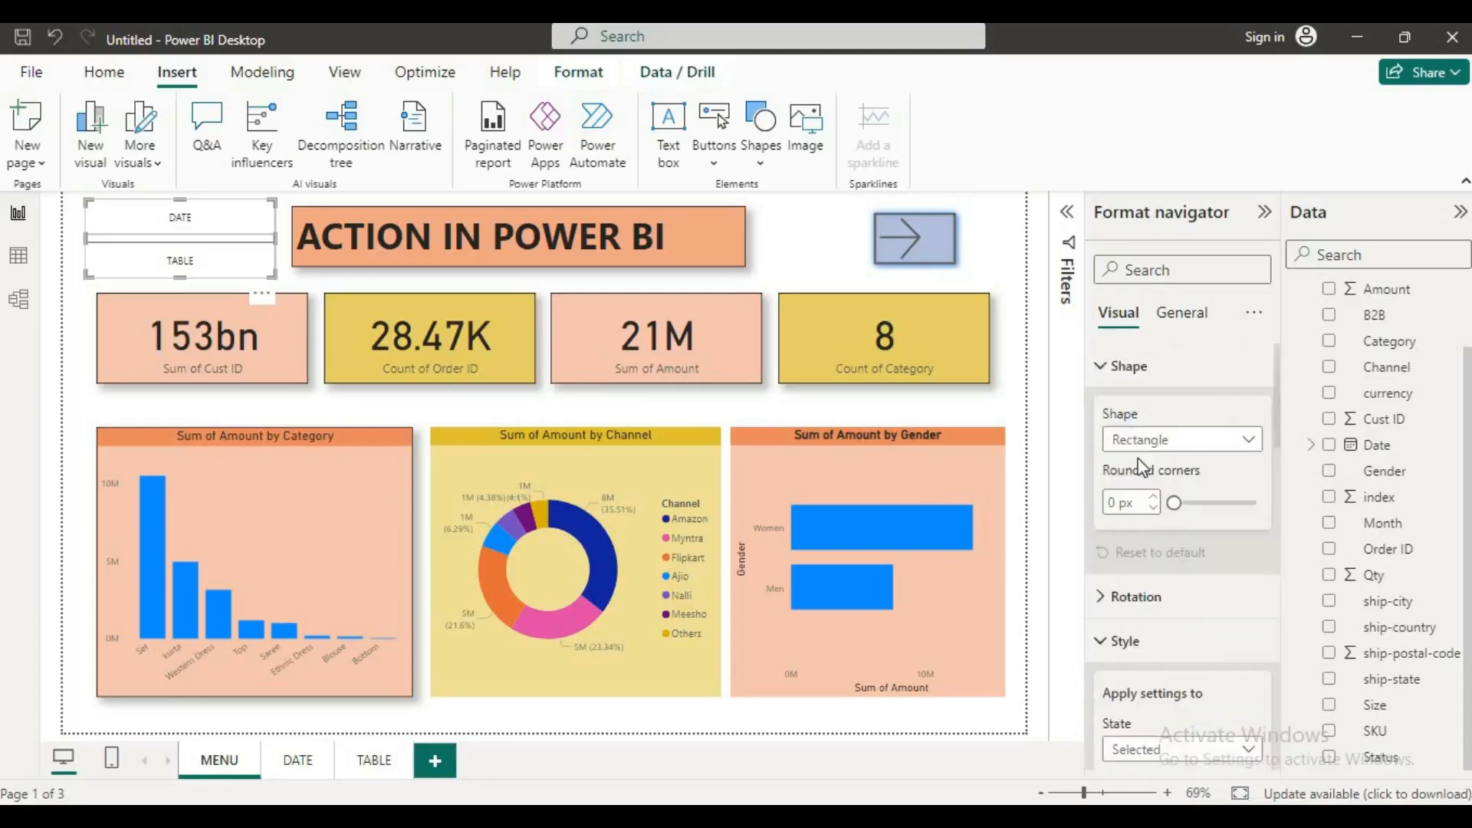
click(1112, 368)
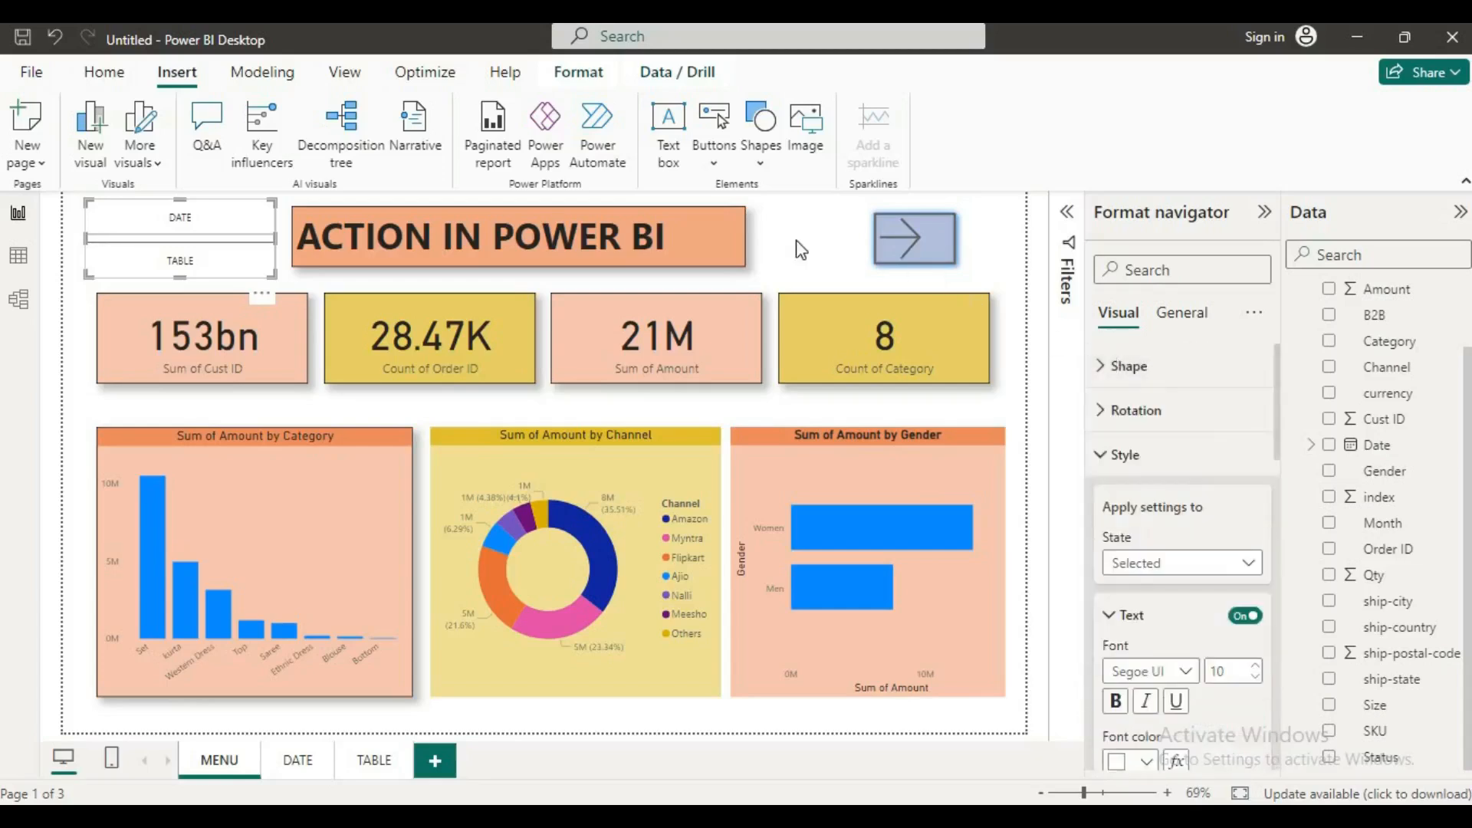
Step: Deselect the page navigator and test its DATE button by following it to the DATE page
click(782, 222)
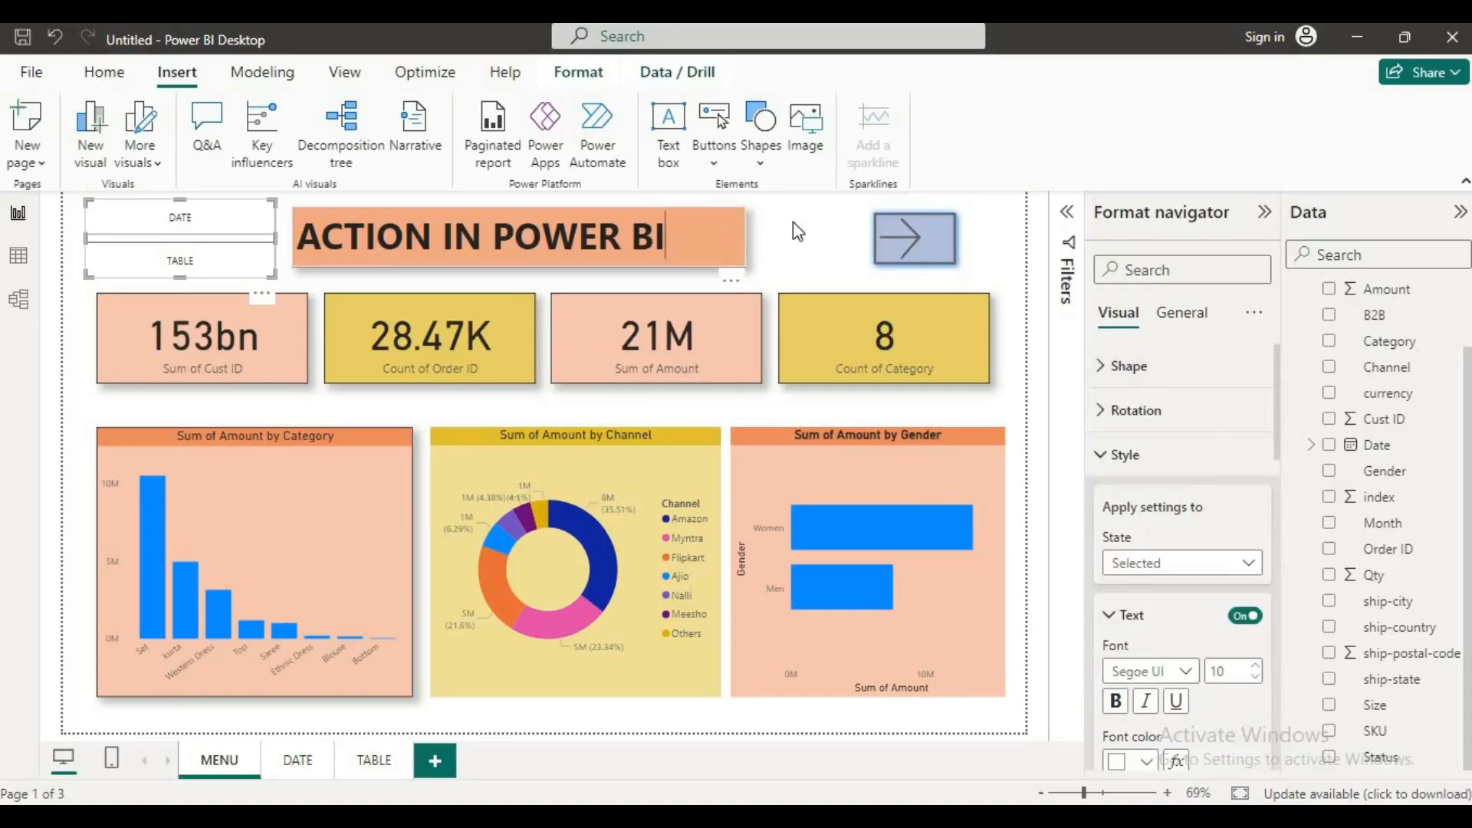
click(793, 223)
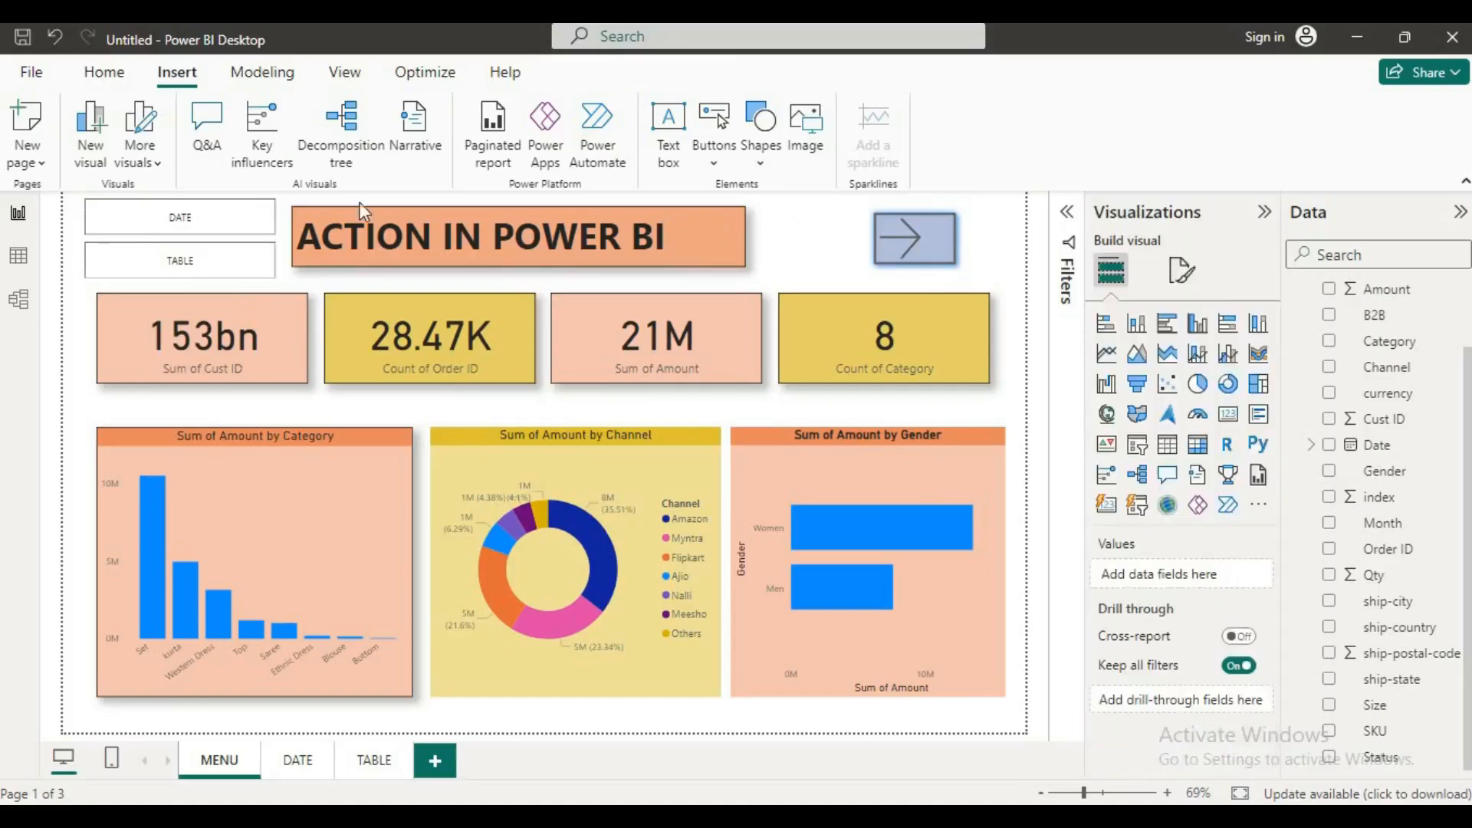
ctrl+click(215, 222)
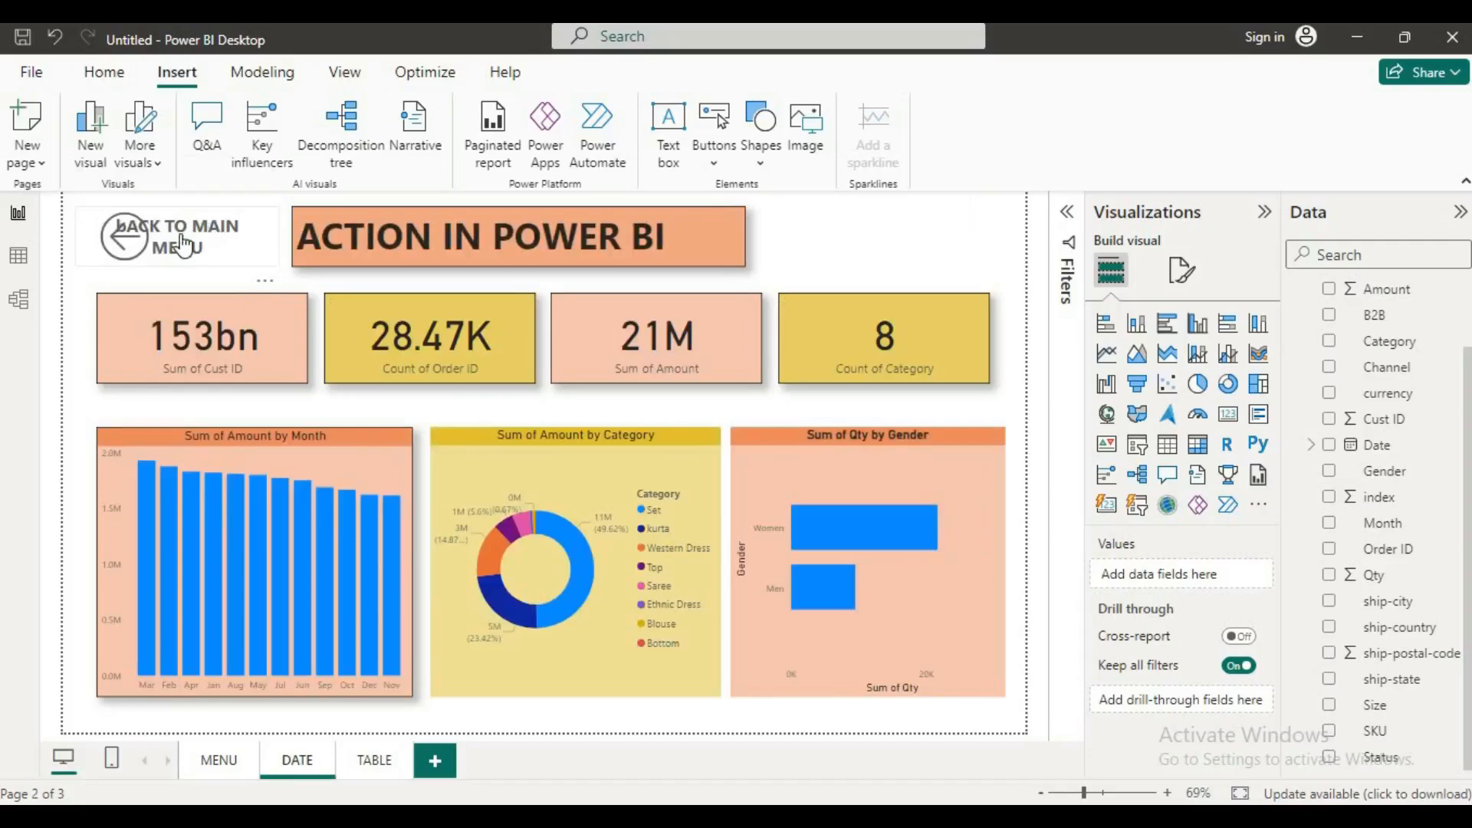
Step: Test the back button by returning to the MENU page, and follow the page navigator's TABLE button to the TABLE page
ctrl+click(182, 246)
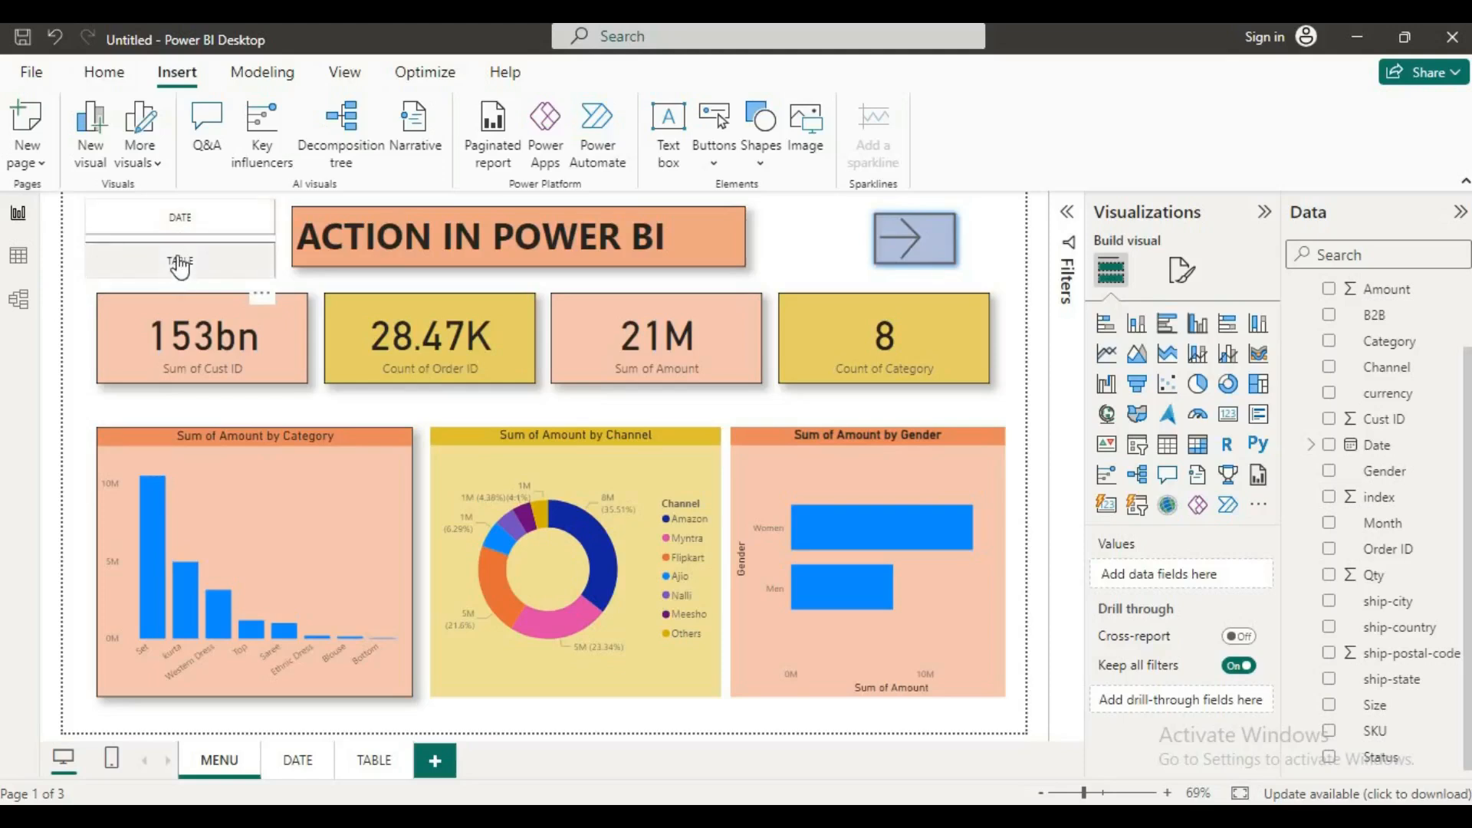
ctrl+click(180, 265)
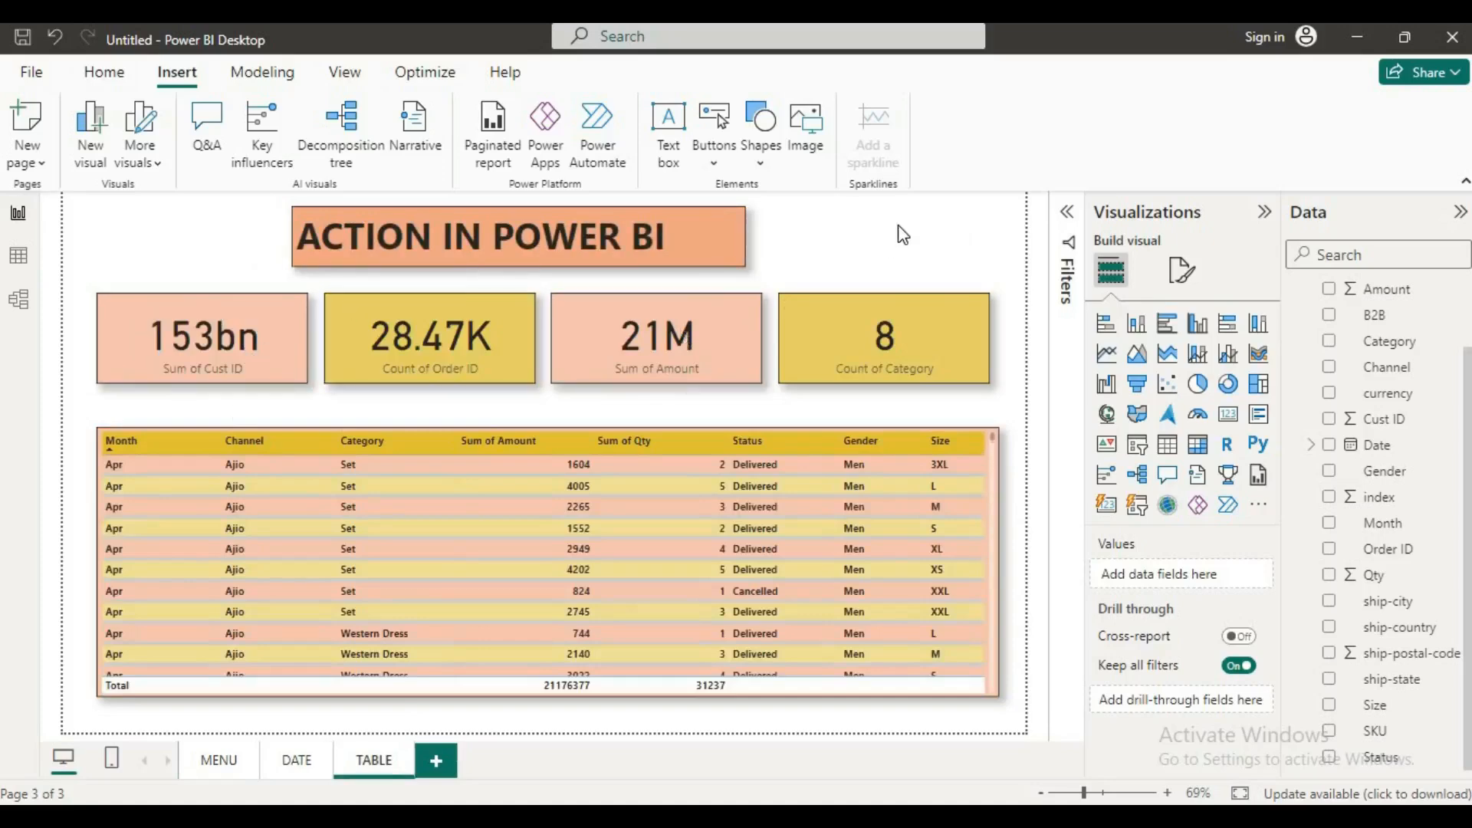
Step: Insert a Reset button on the TABLE page and resize it to fit the space before the report title
click(716, 169)
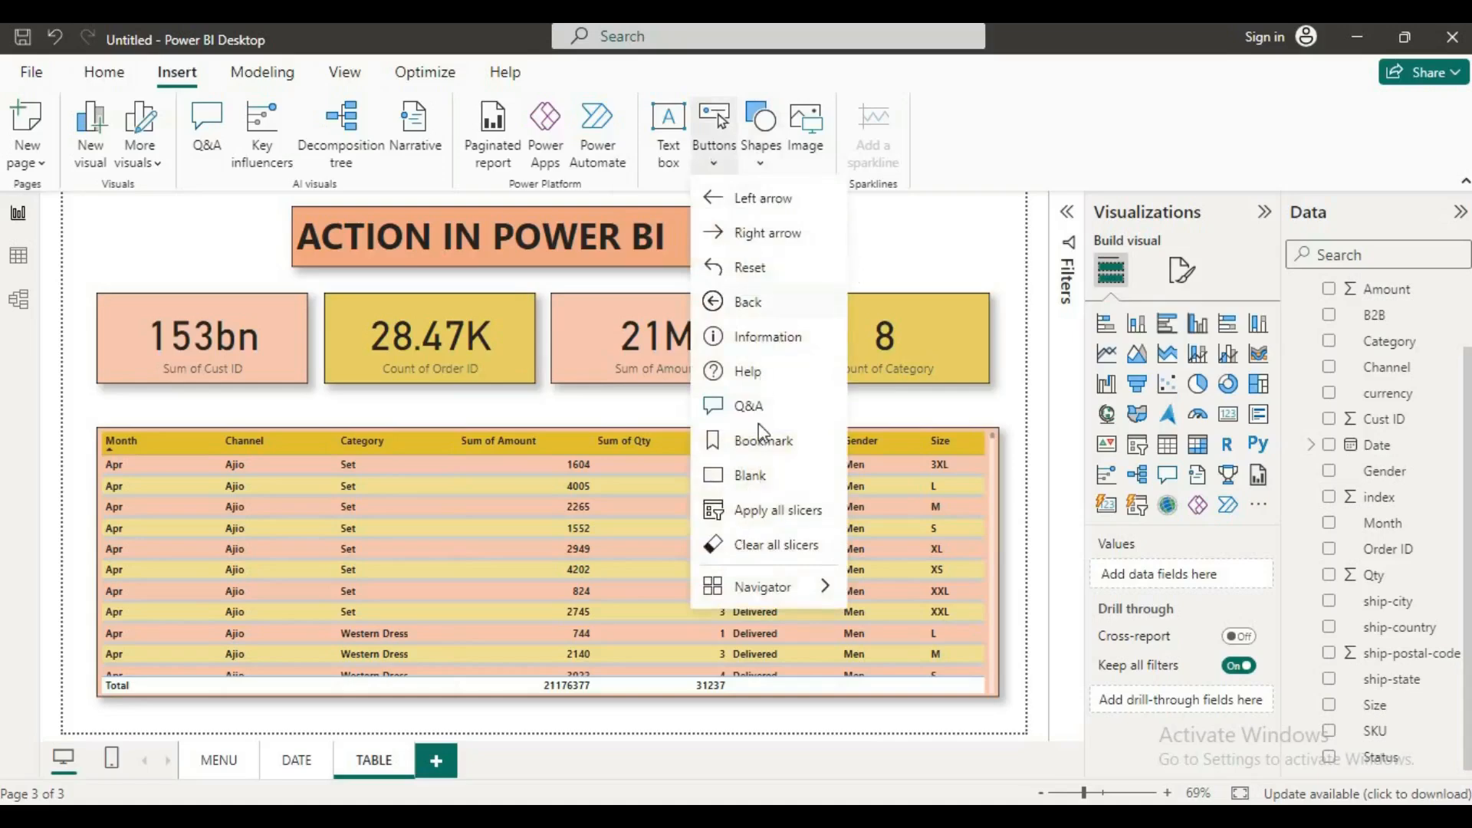
click(754, 270)
drag(132, 219, 163, 267)
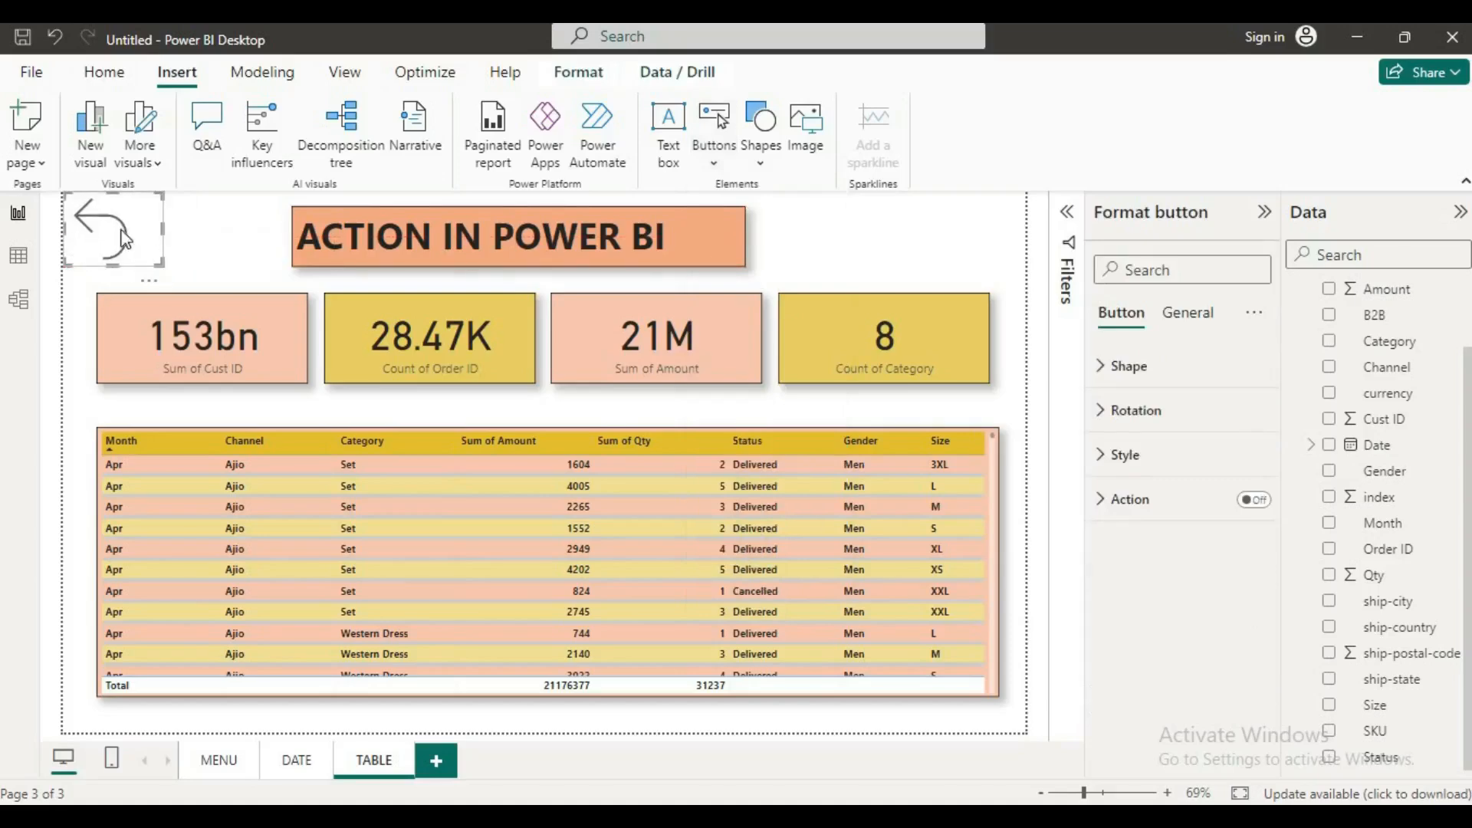
Step: Turn on the reset button's action and set its type to Drill through
click(1257, 501)
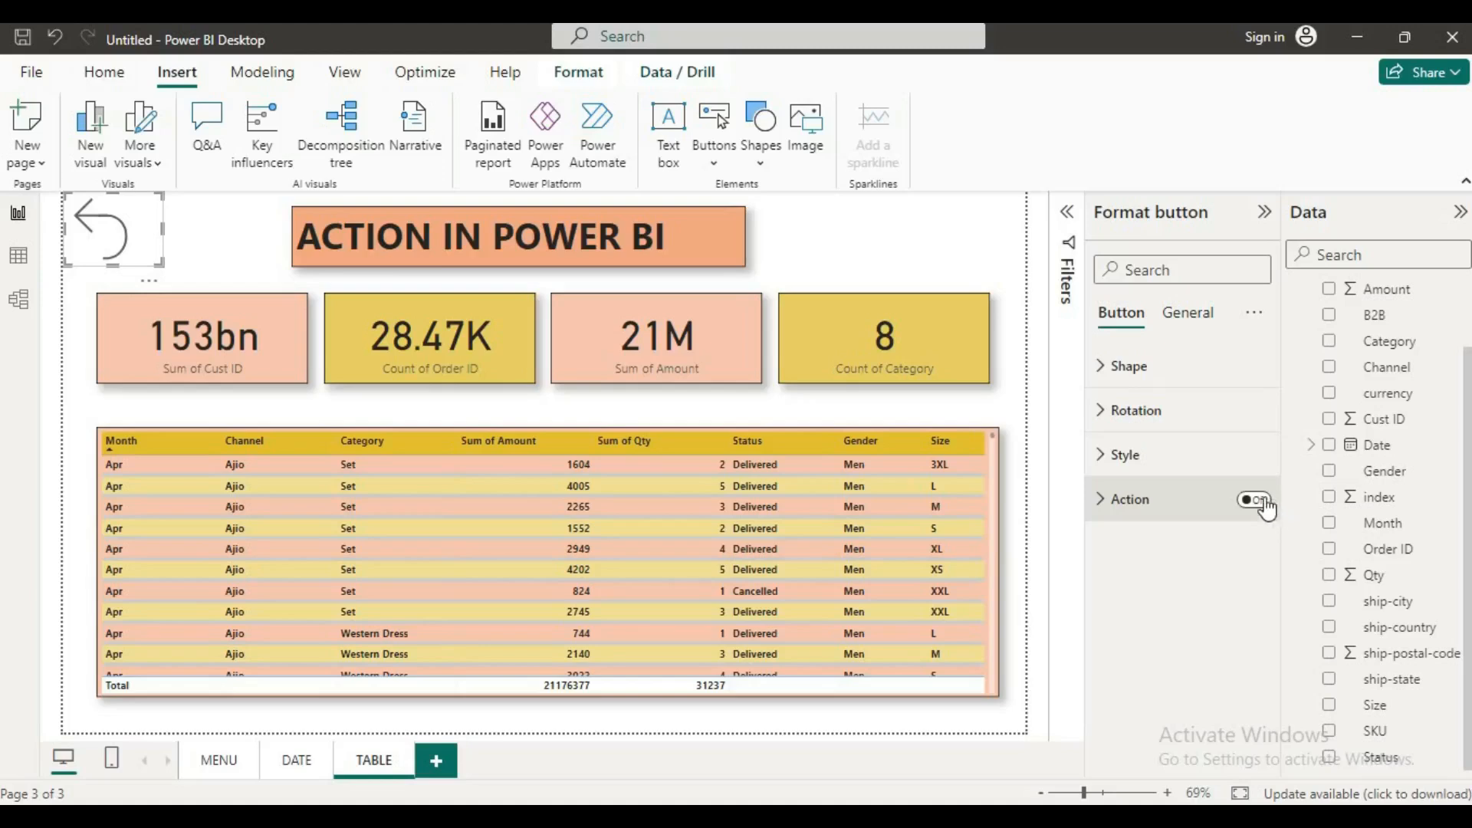
click(1110, 506)
click(1246, 608)
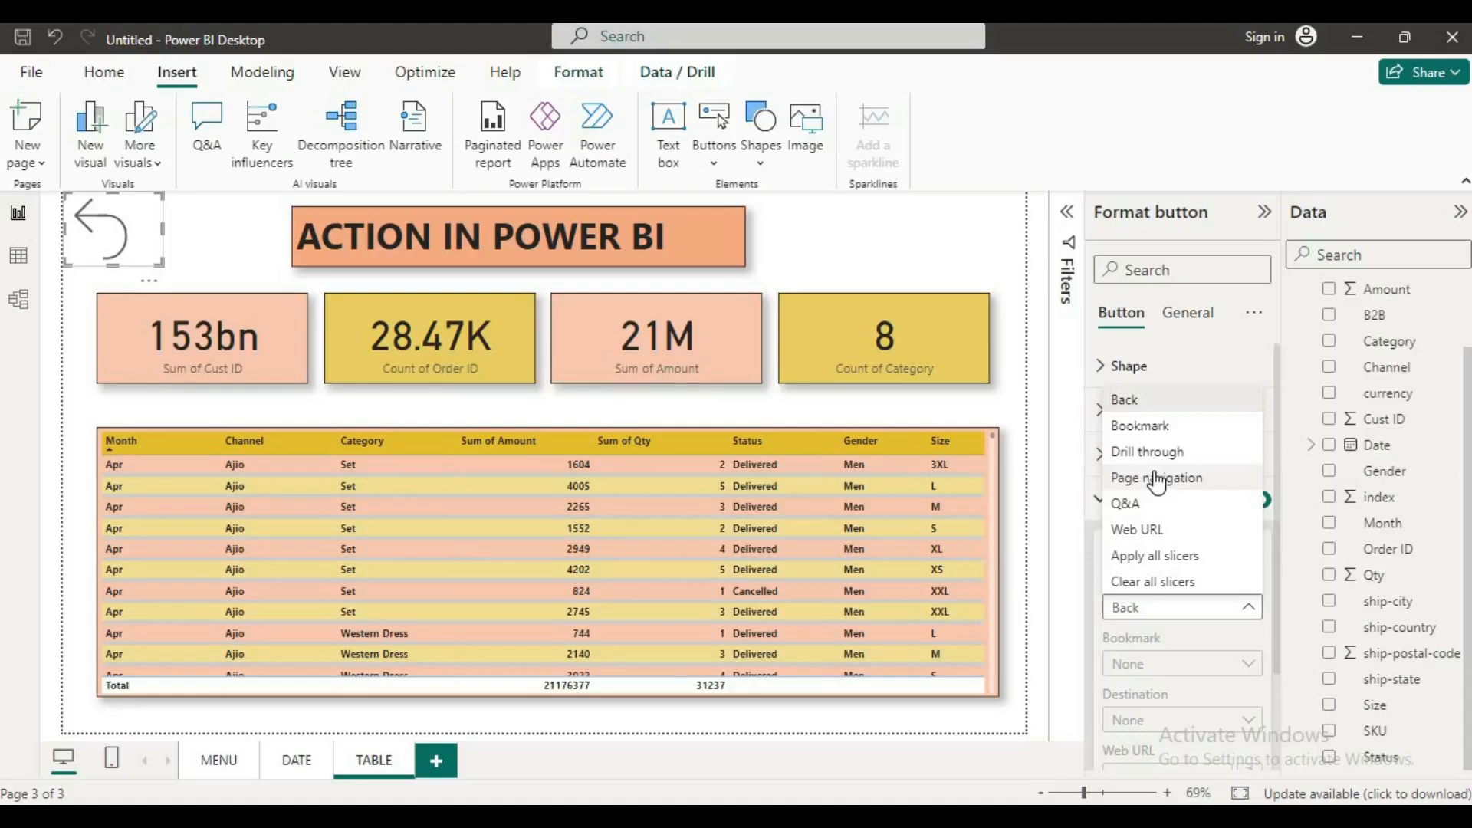
click(1136, 452)
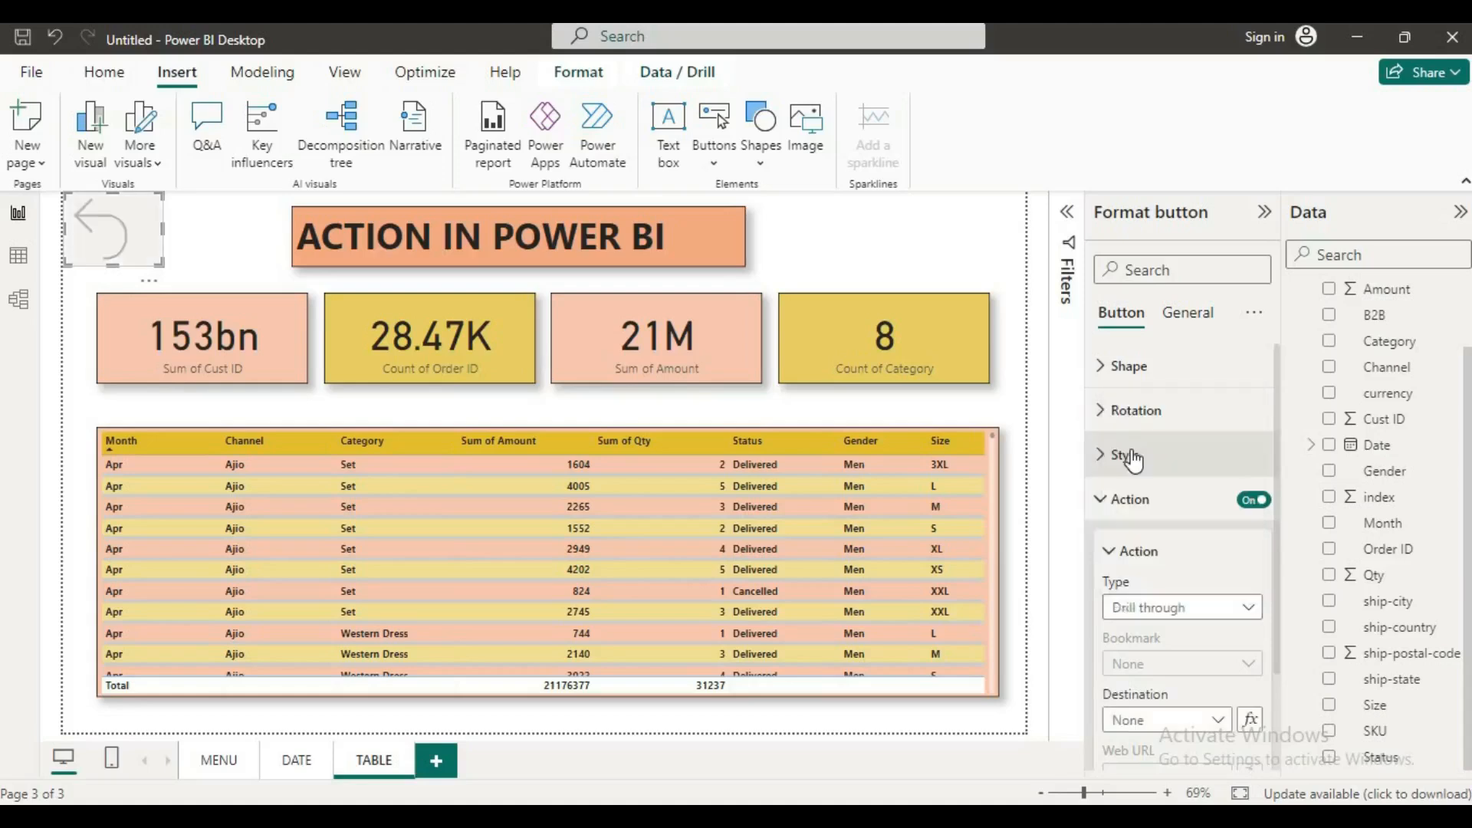
Step: Try to choose a drill-through destination for the reset button, selecting and deselecting the table's first row
scroll(1246, 674, down, 3)
click(1223, 612)
click(1194, 643)
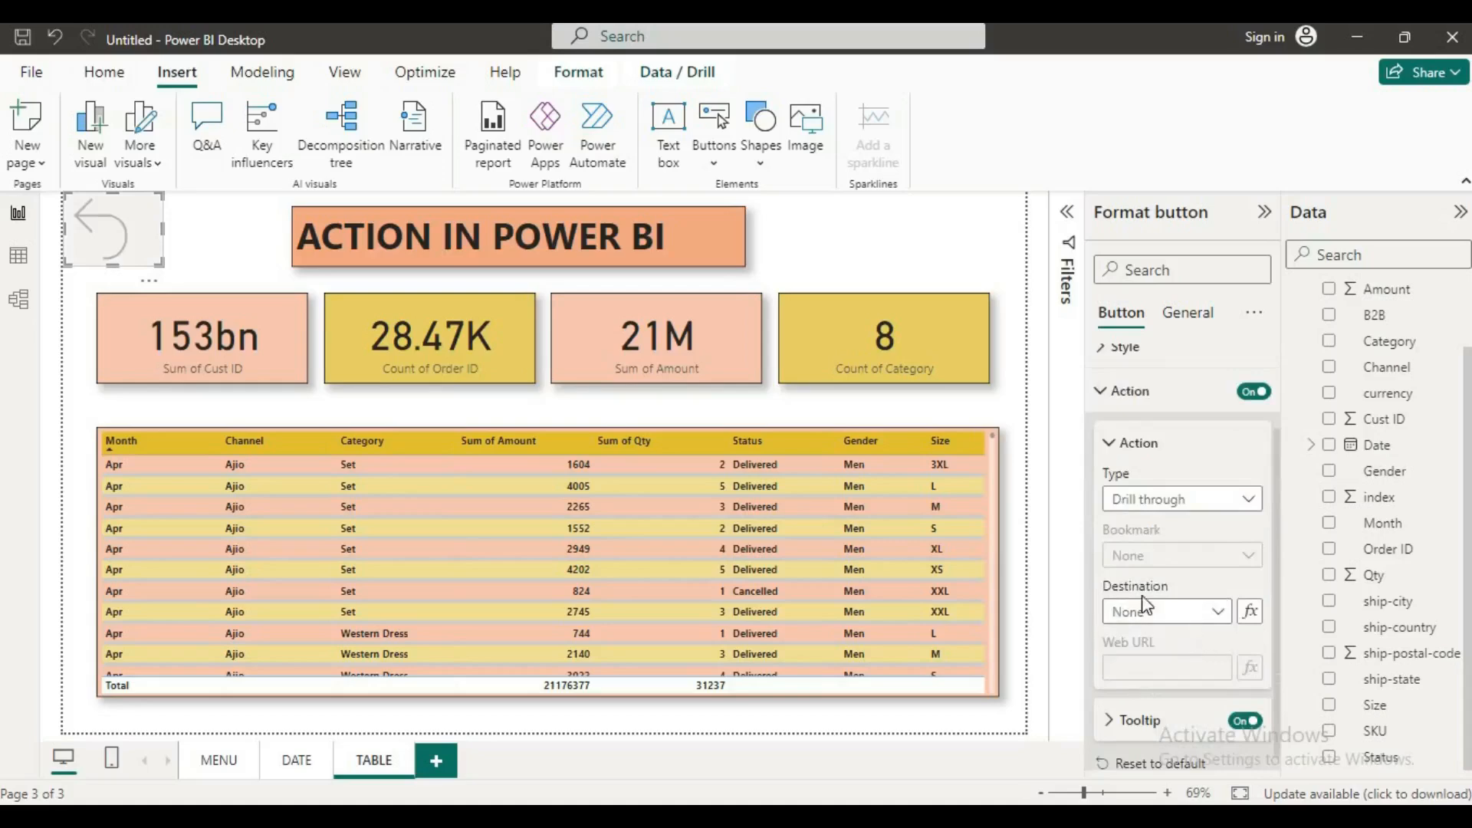
click(776, 475)
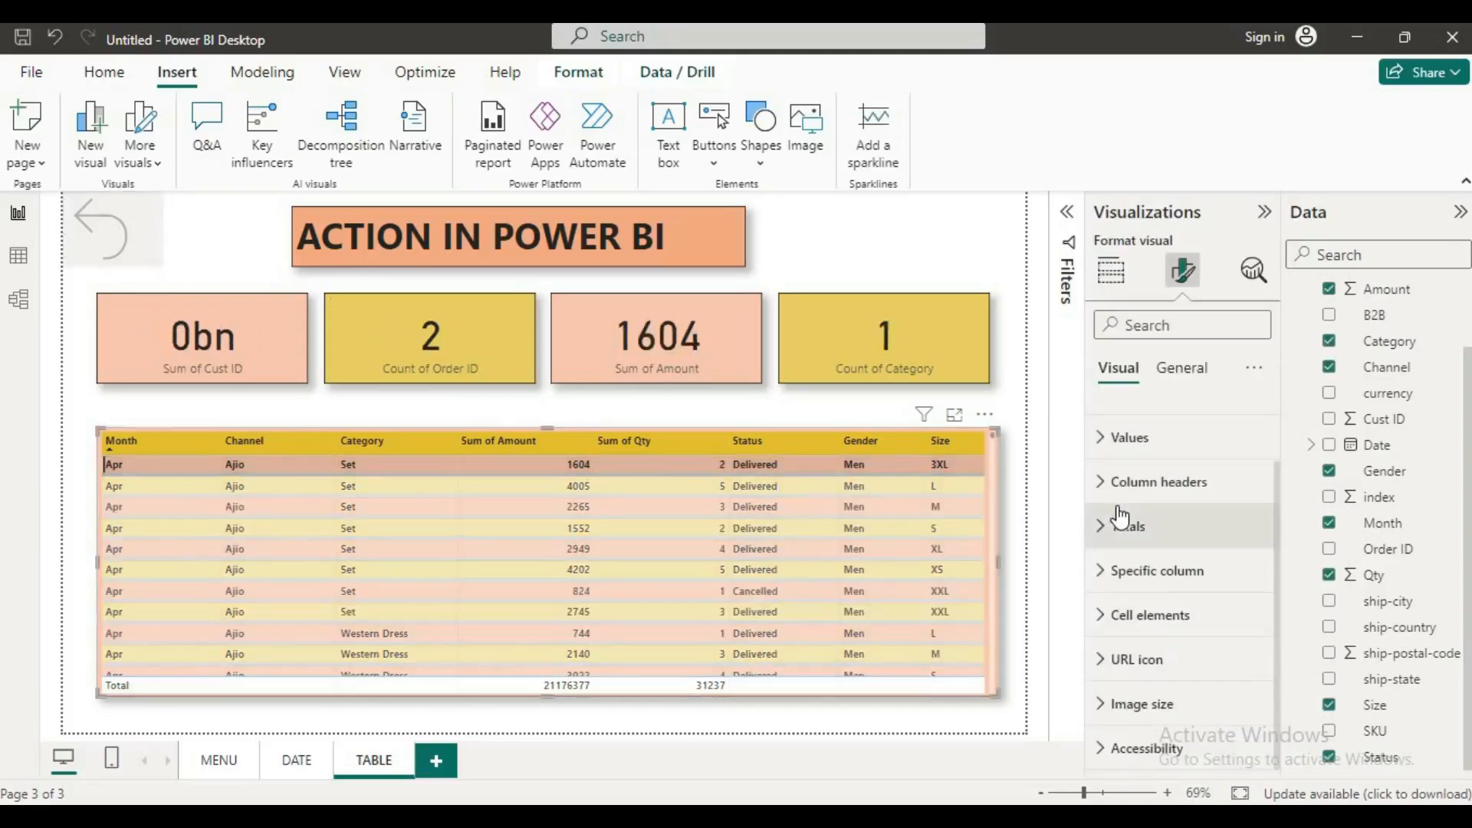
click(759, 466)
click(95, 244)
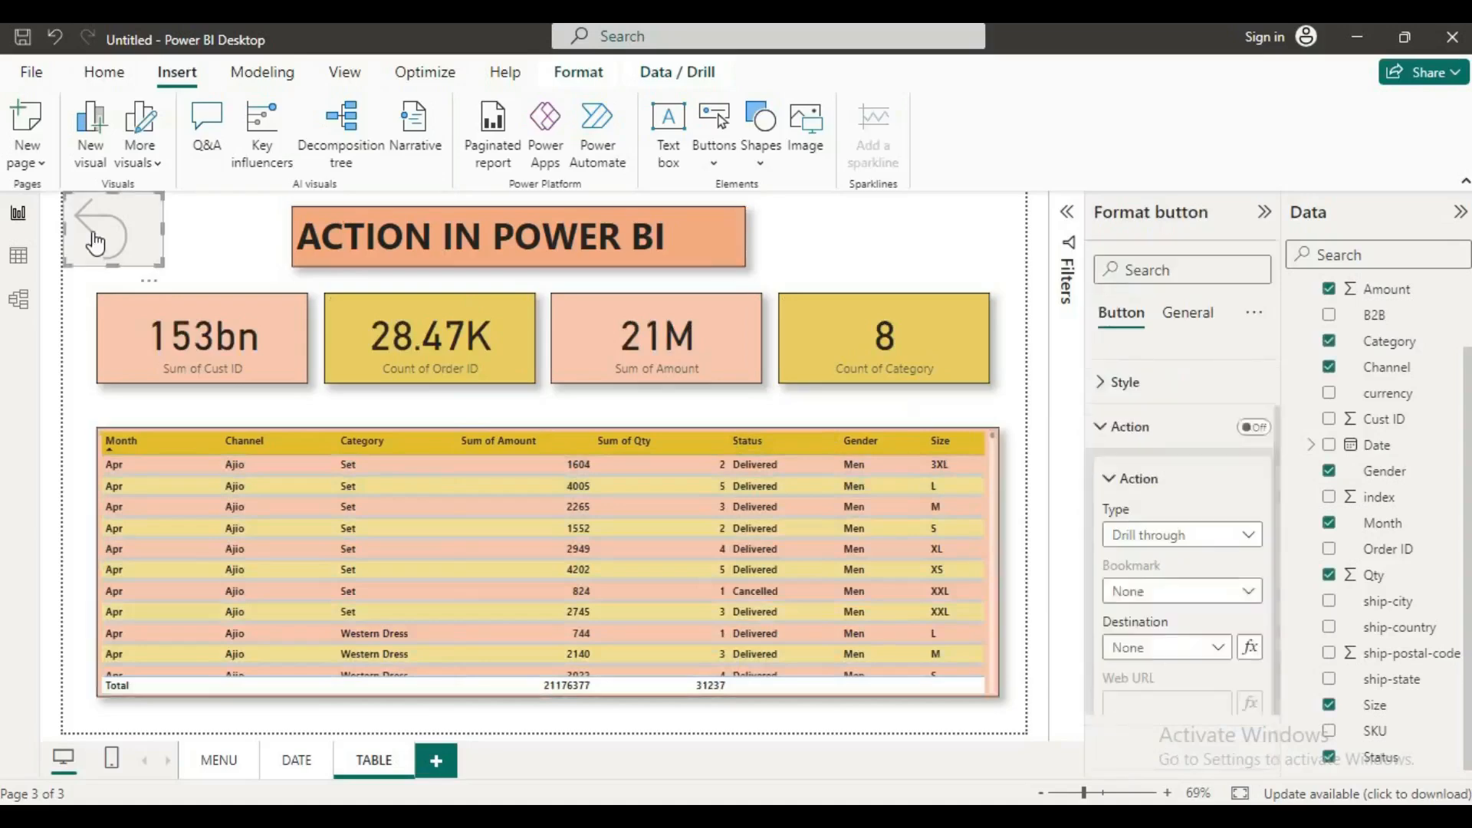
Step: Set the reset button's action type to Page navigation with MENU as the destination
click(1248, 538)
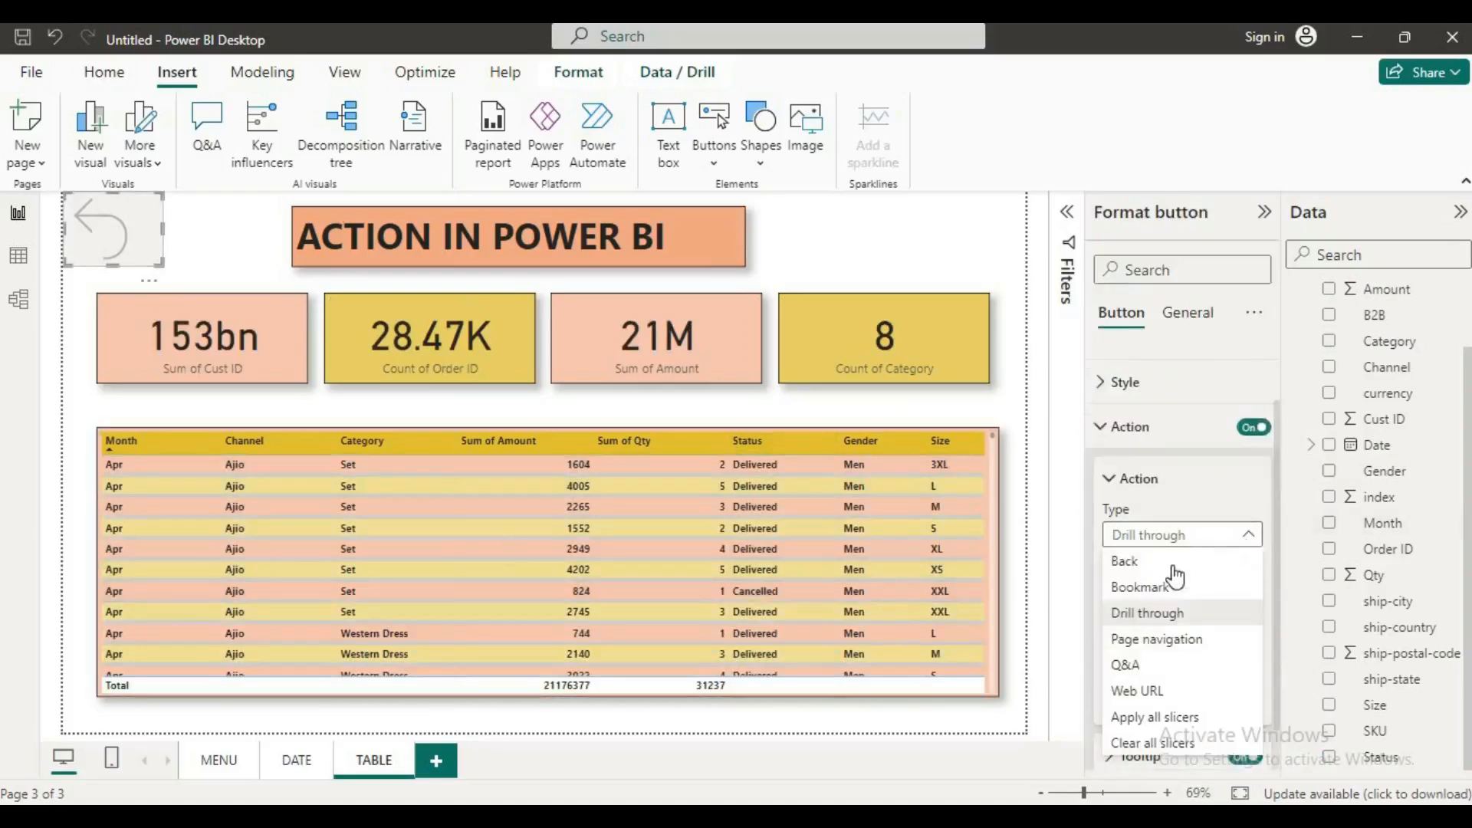
click(1155, 641)
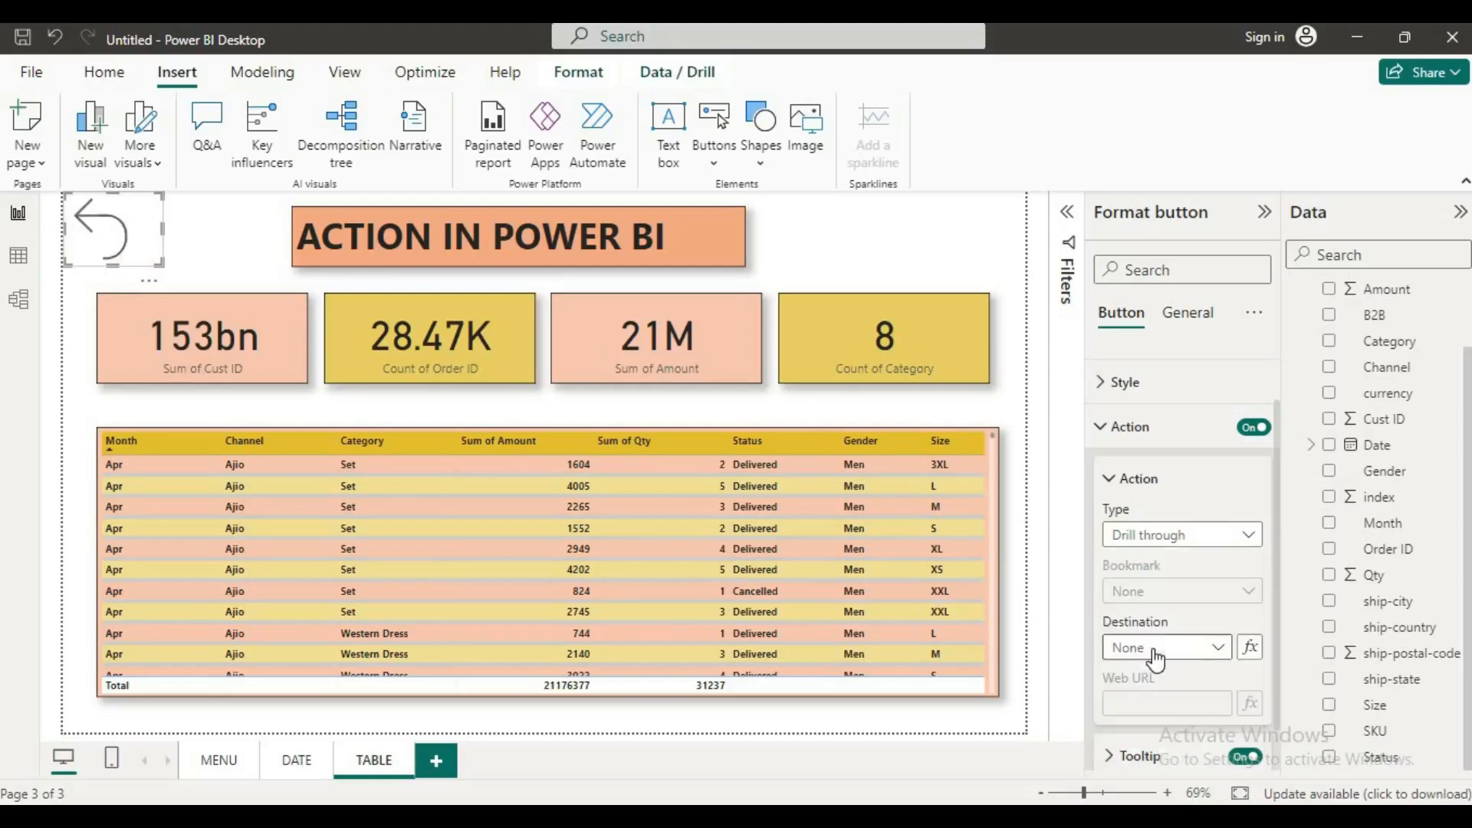
click(1188, 649)
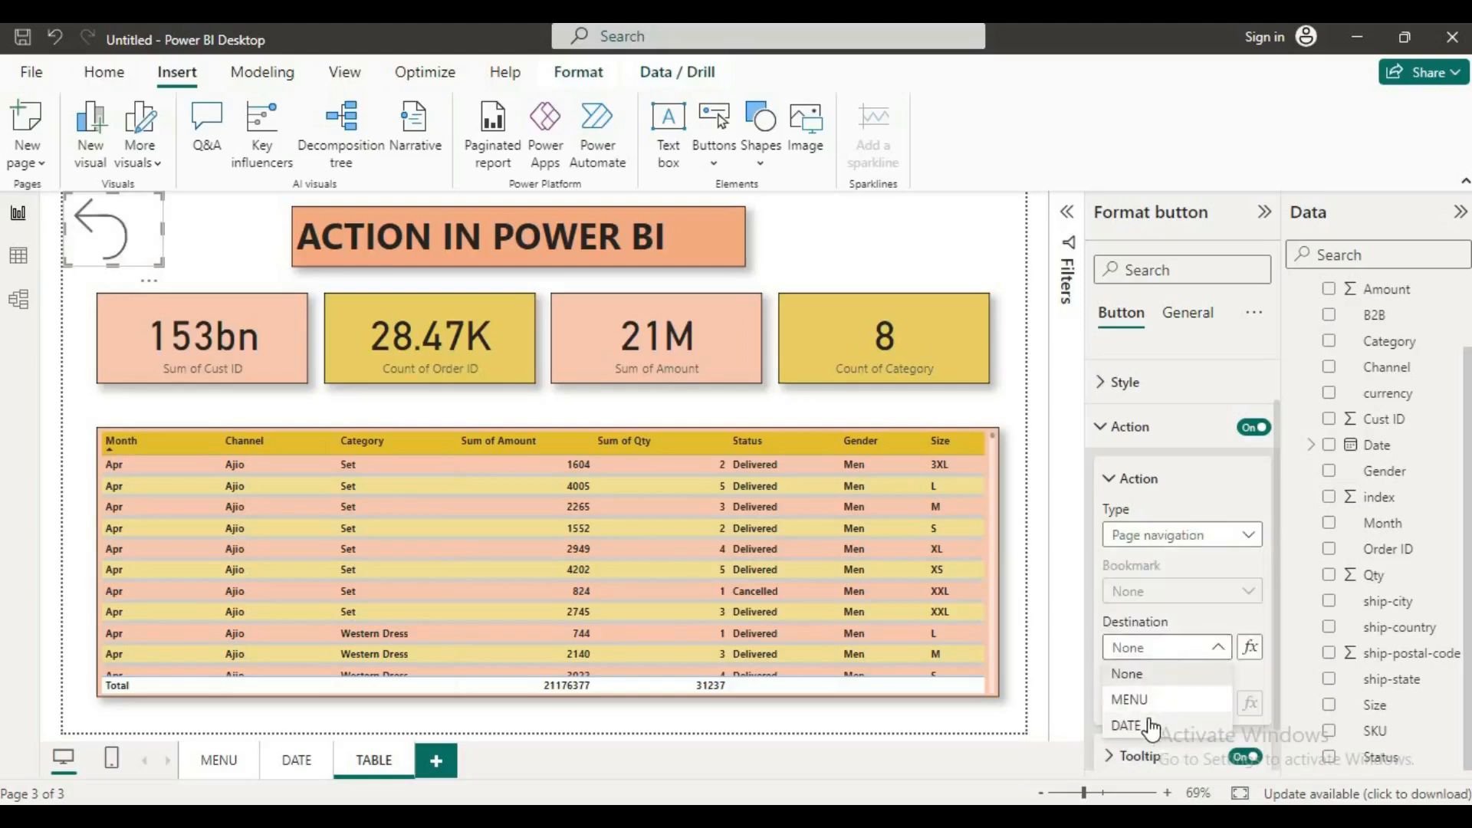
click(1142, 698)
scroll(1160, 646, down, 2)
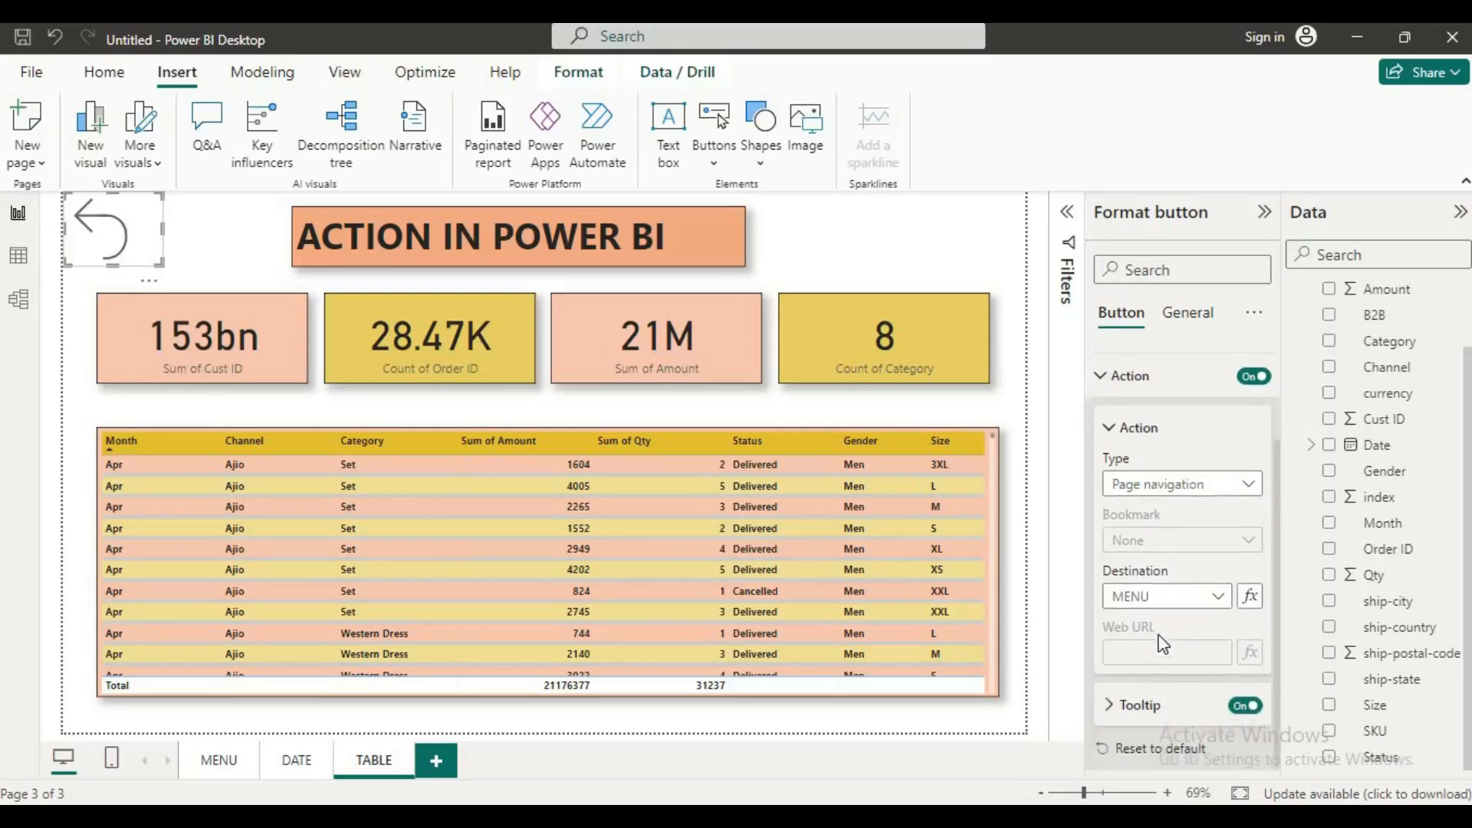
Step: Deselect the reset button and test it by following it to the MENU page
click(219, 251)
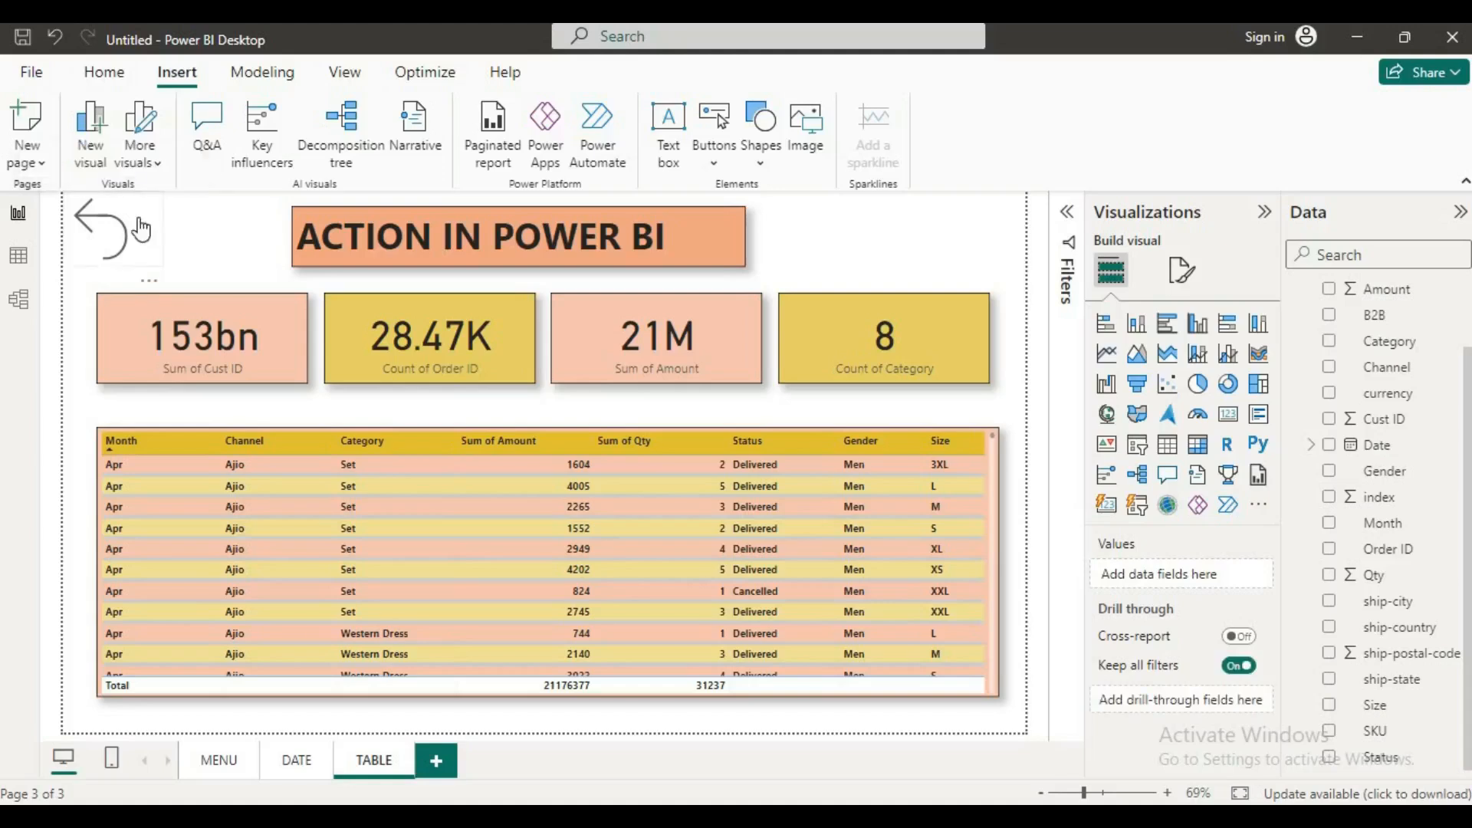
ctrl+click(141, 228)
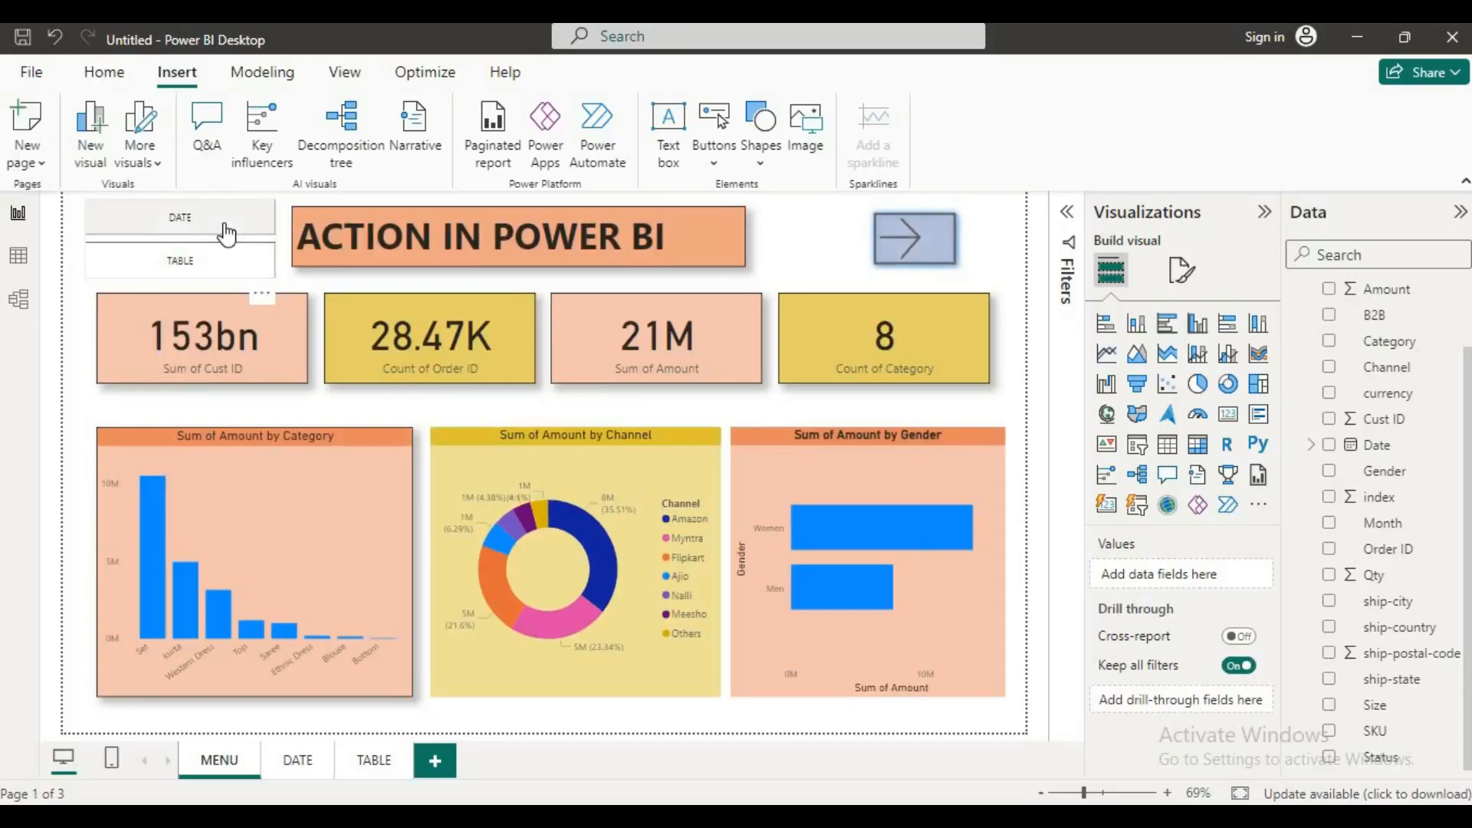
click(829, 313)
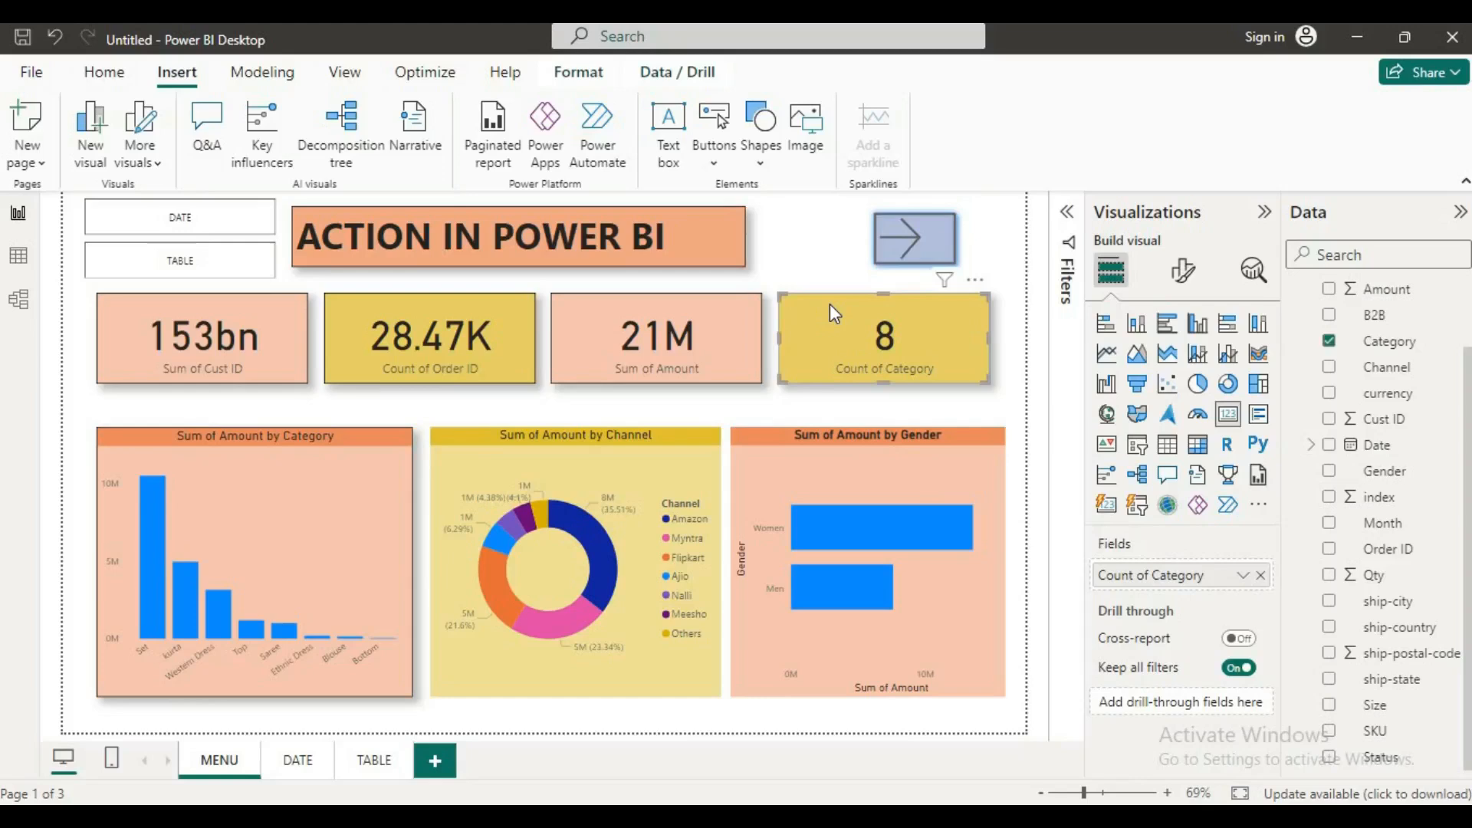
click(812, 234)
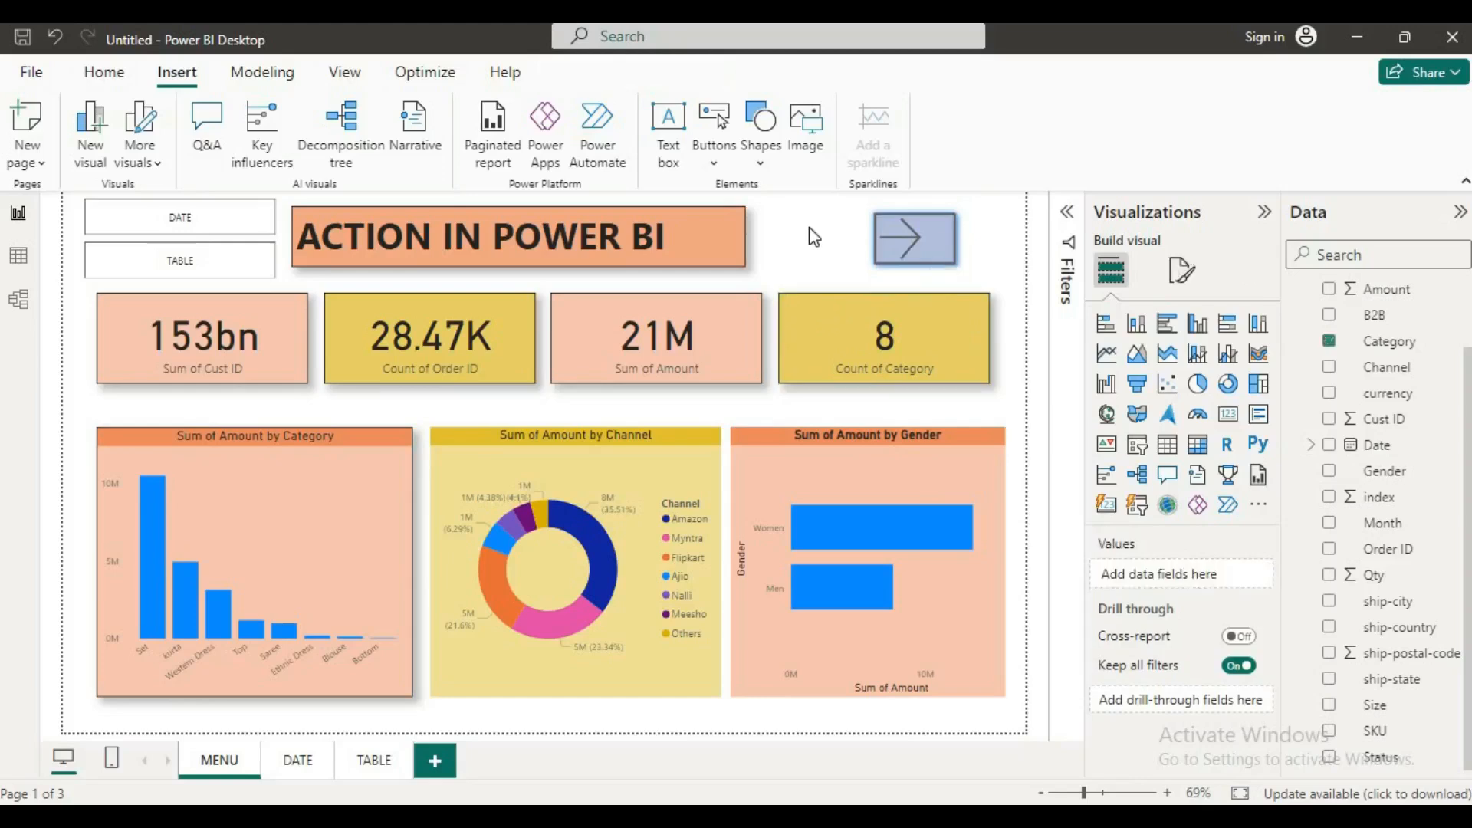
Step: Insert the image RETIAL THUMNAIL.png from the Downloads folder onto the MENU page
click(804, 157)
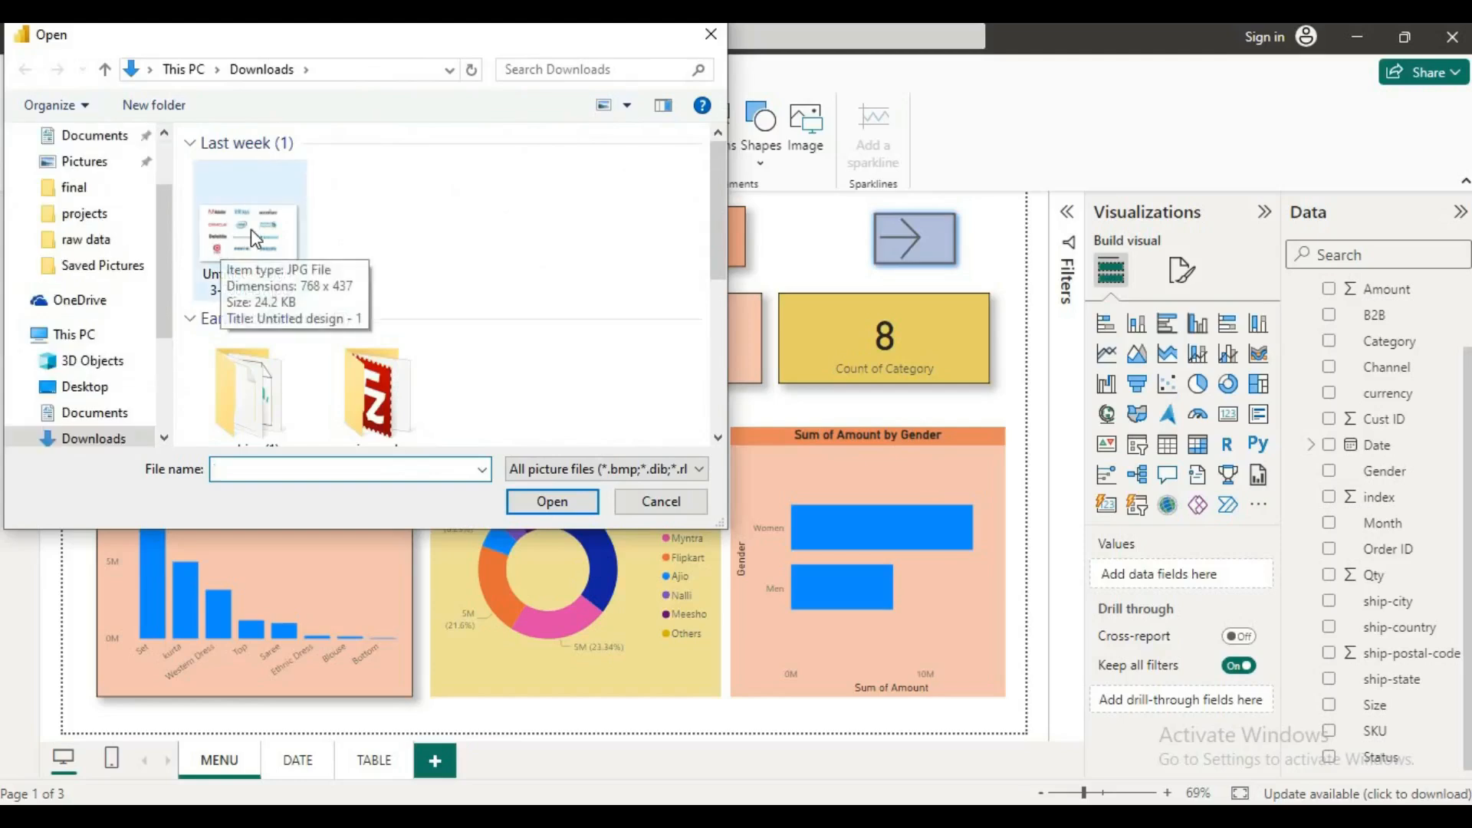
scroll(250, 228, down, 3)
scroll(259, 255, down, 2)
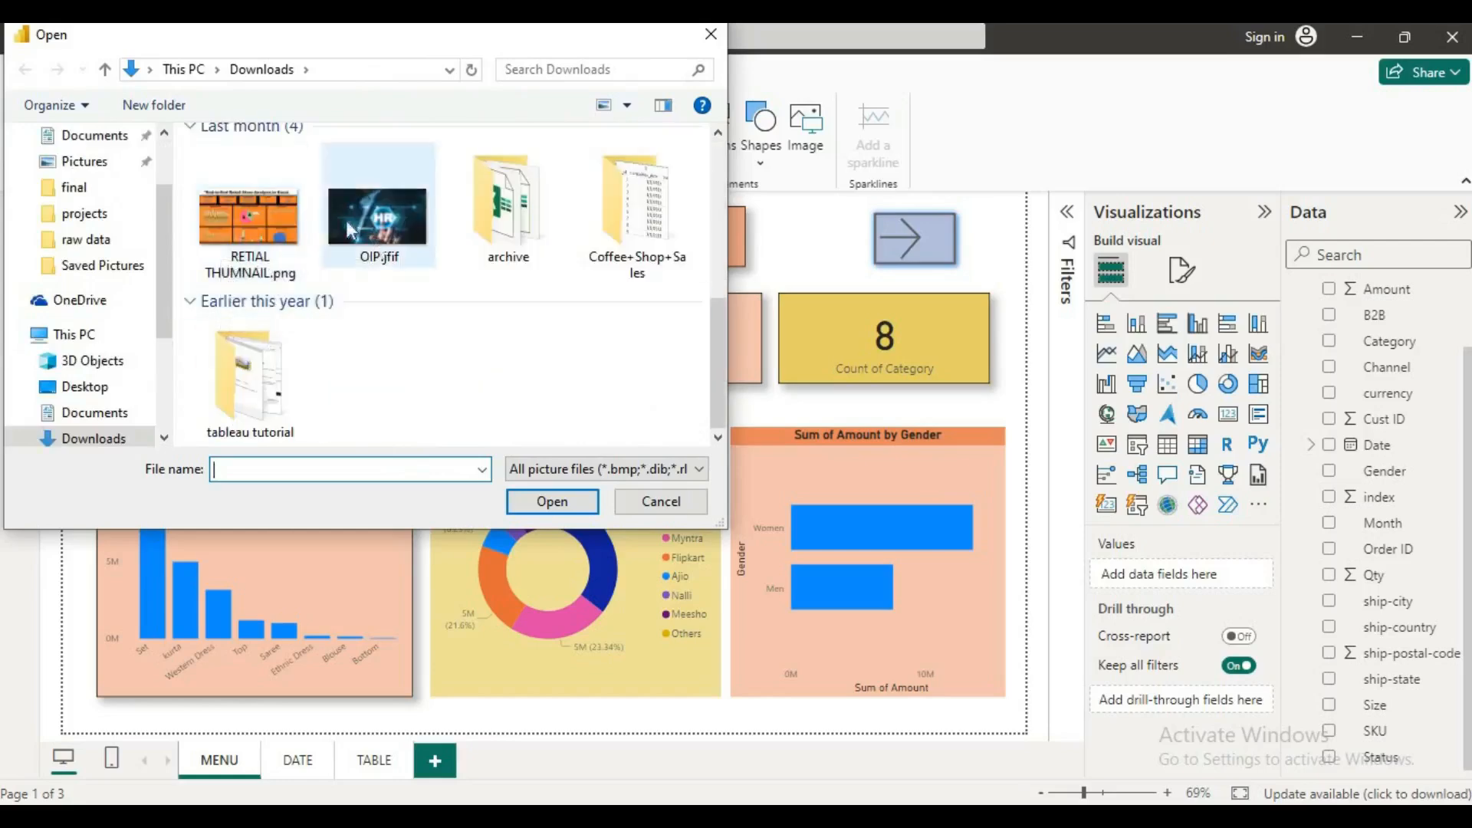
click(246, 233)
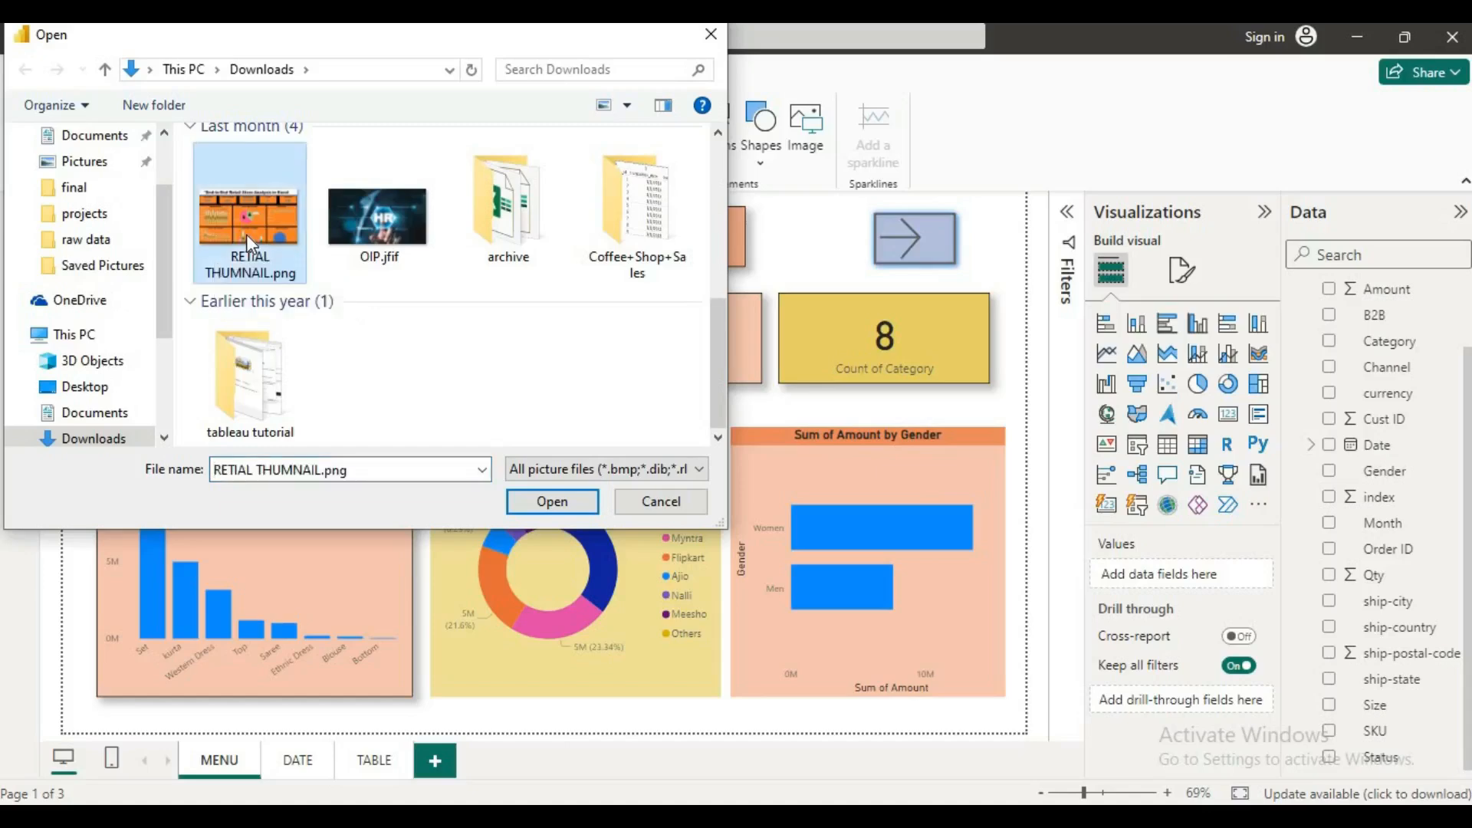
click(541, 499)
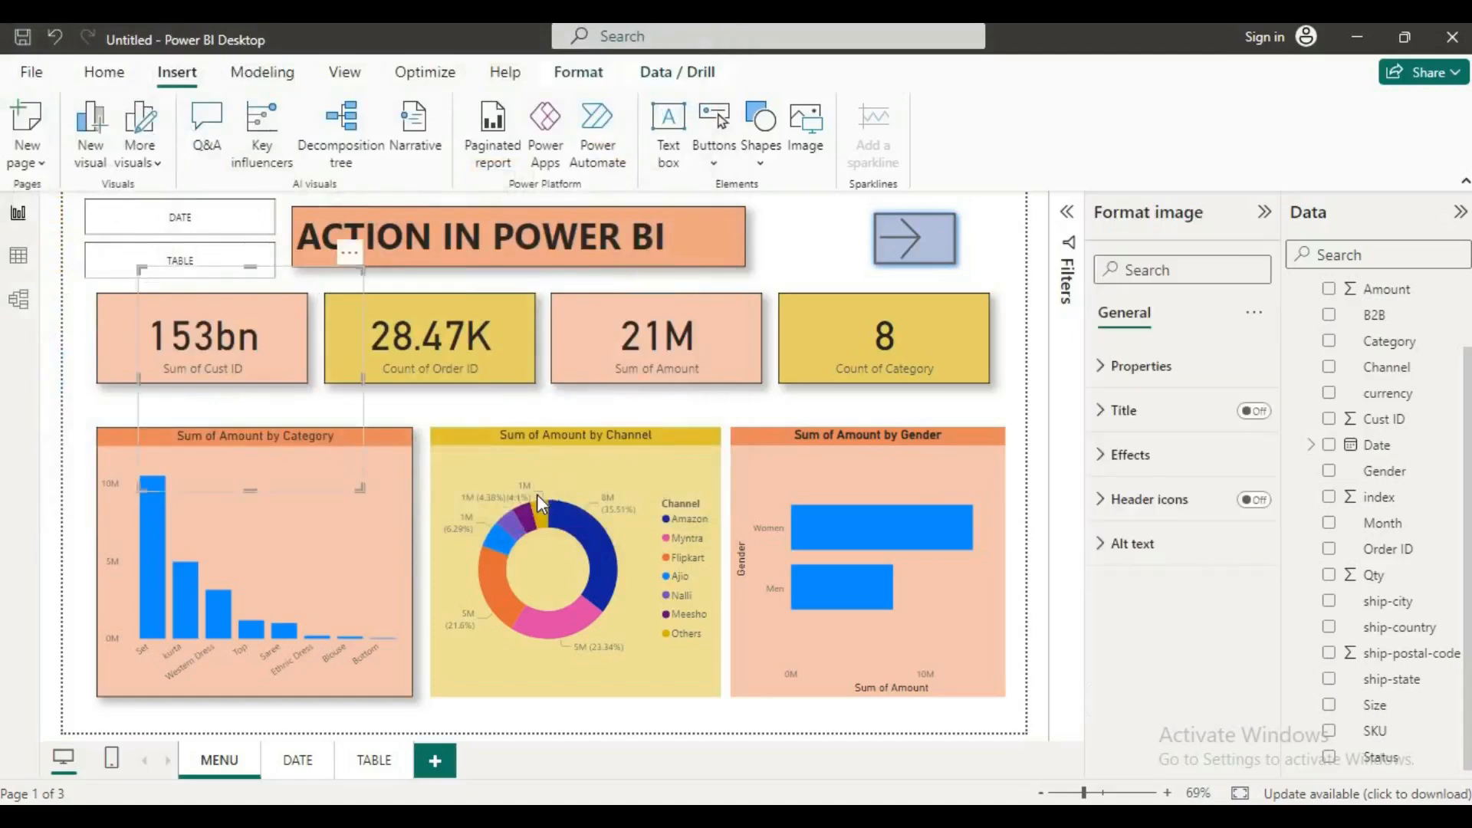
Step: Move the image over the Sum of Amount by Category chart and widen it to span the chart's width
drag(264, 368, 256, 503)
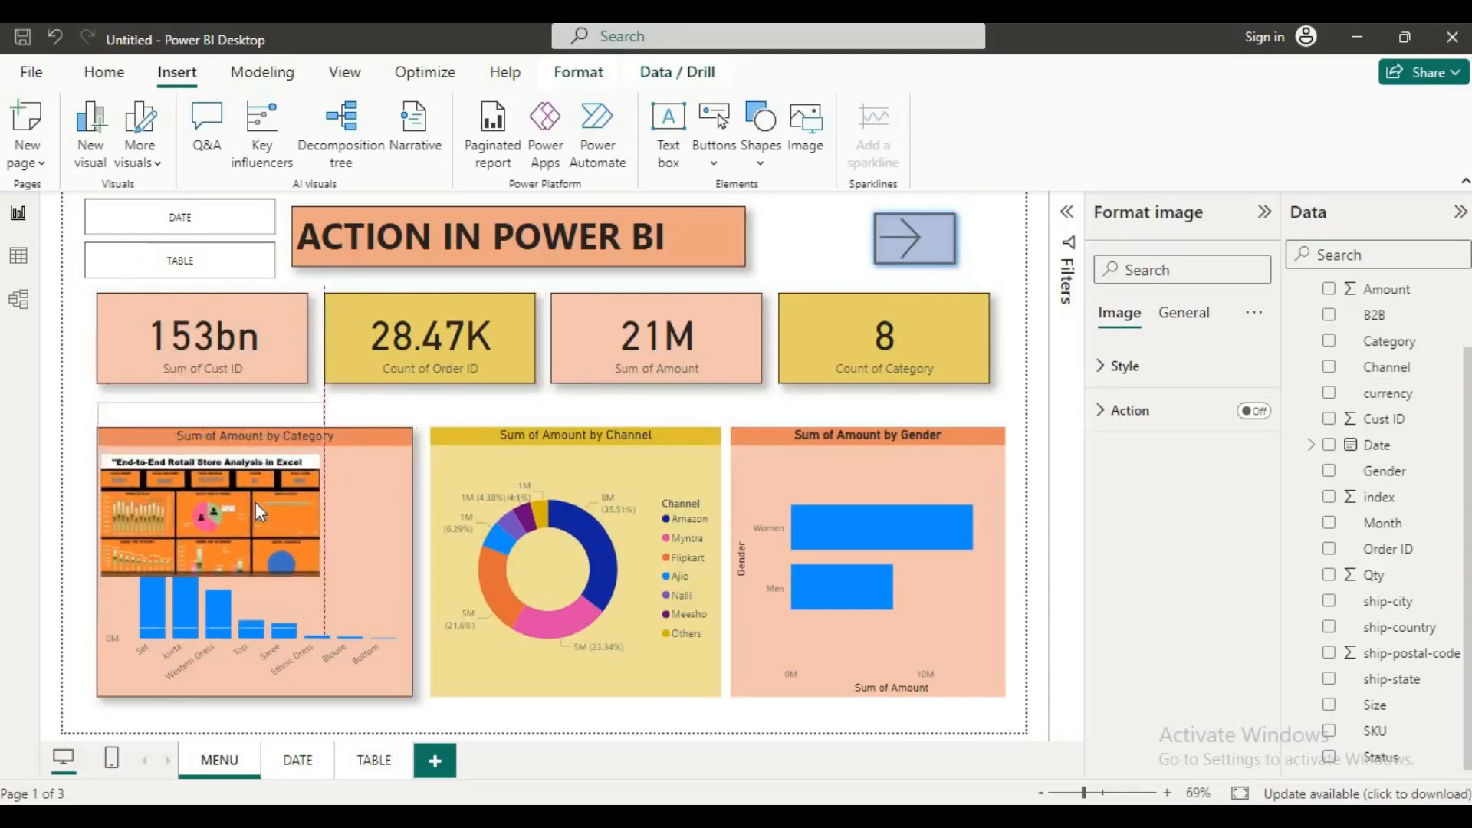
mouse_move(215, 418)
mouse_down()
mouse_move(237, 522)
mouse_move(256, 522)
mouse_move(221, 466)
mouse_move(238, 517)
mouse_move(214, 430)
mouse_up()
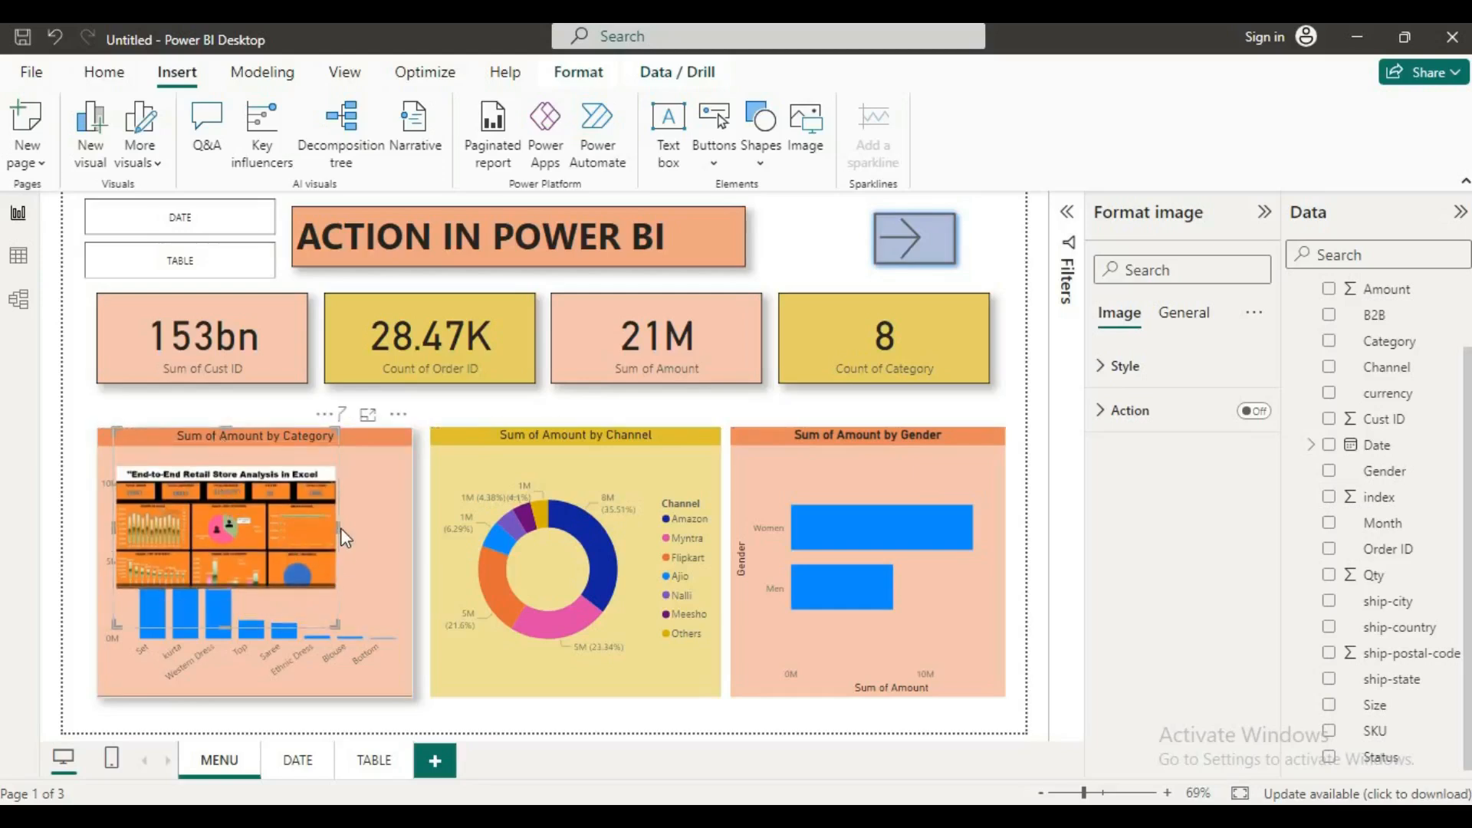
drag(340, 527, 413, 550)
drag(113, 519, 87, 523)
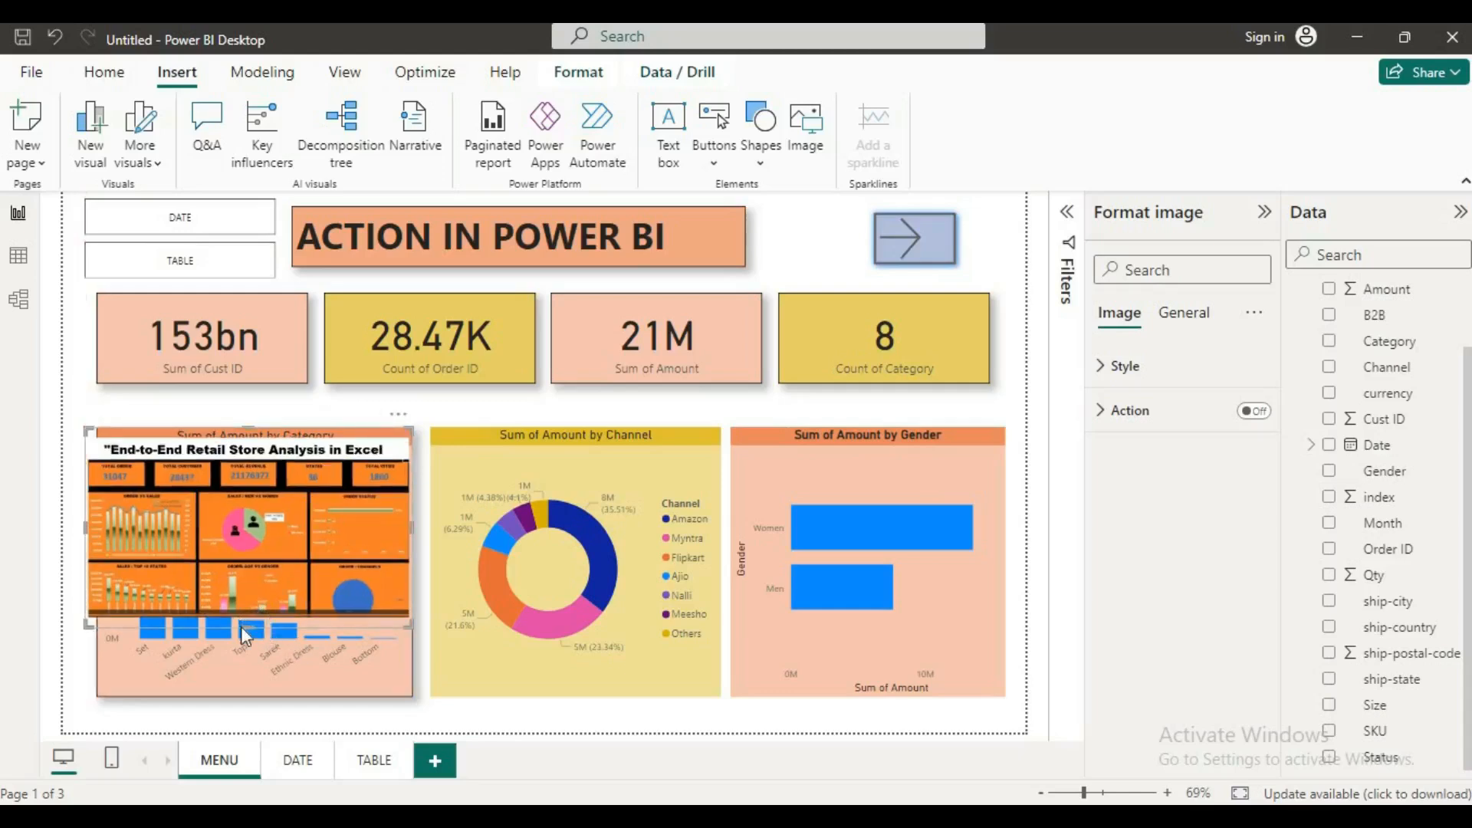
drag(275, 555, 287, 571)
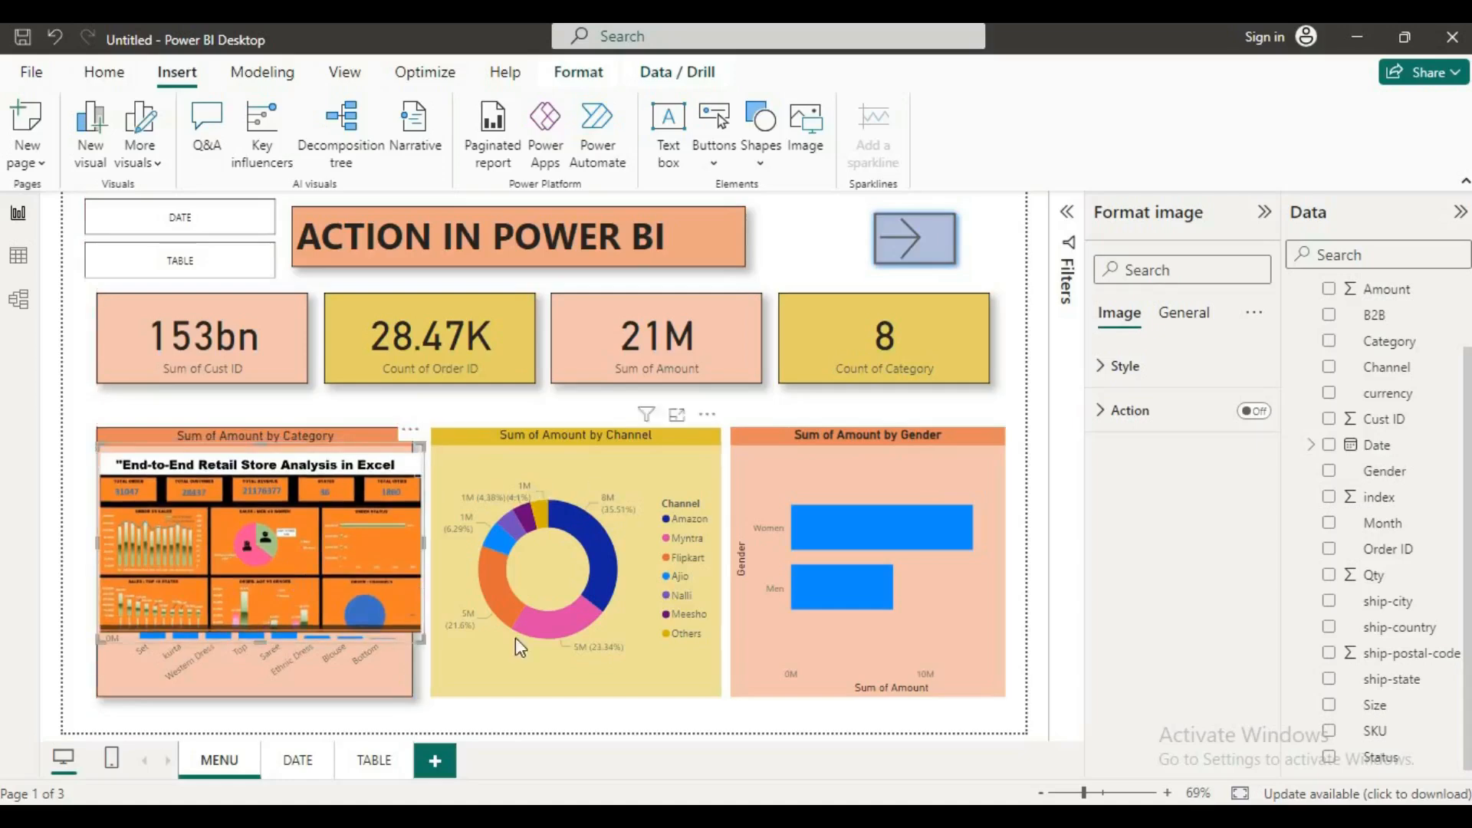
Step: Turn on the image's action, preview its default back link, and set the action type to Web URL
click(1254, 411)
click(839, 247)
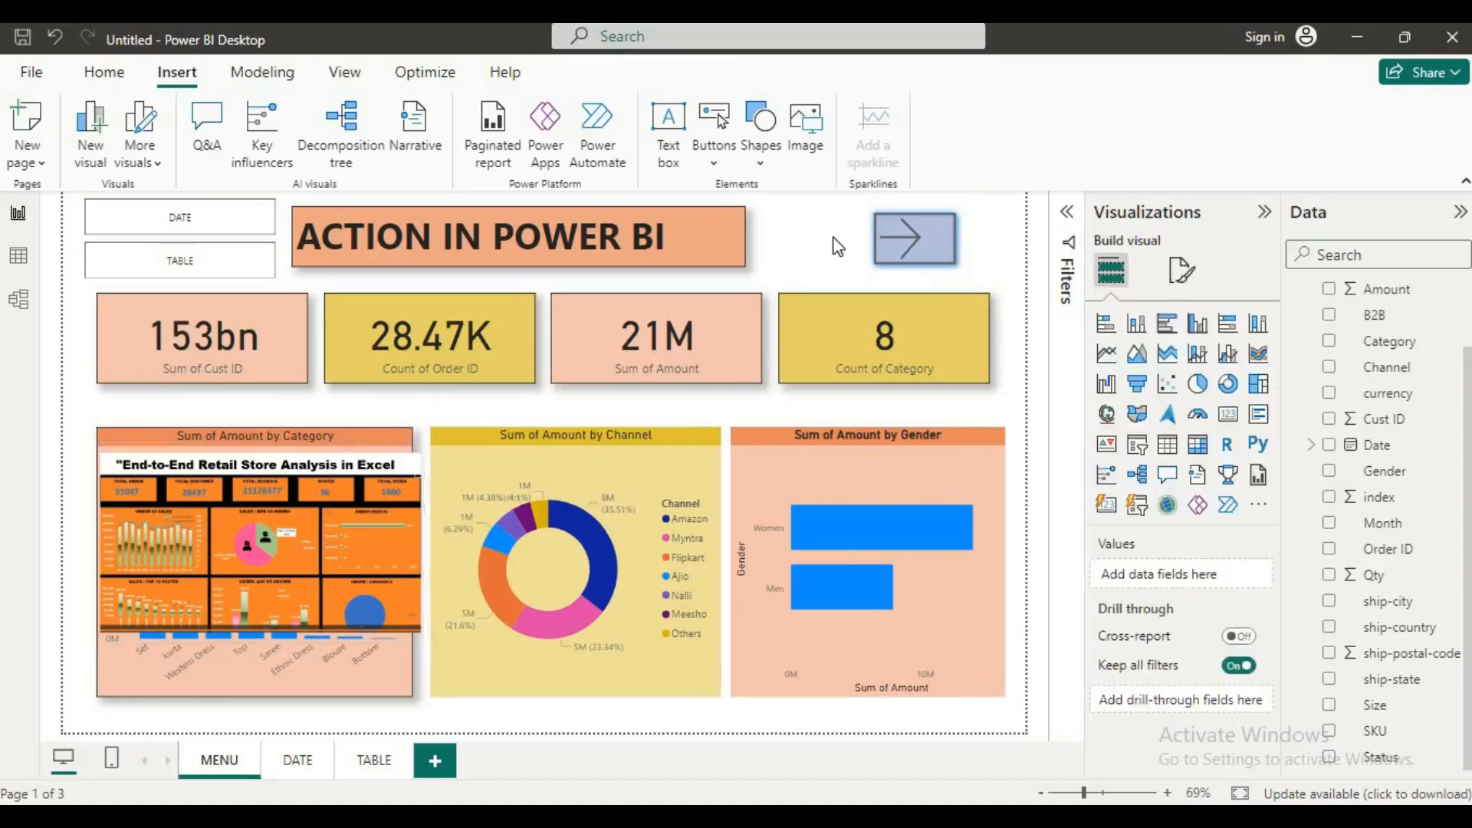
click(199, 564)
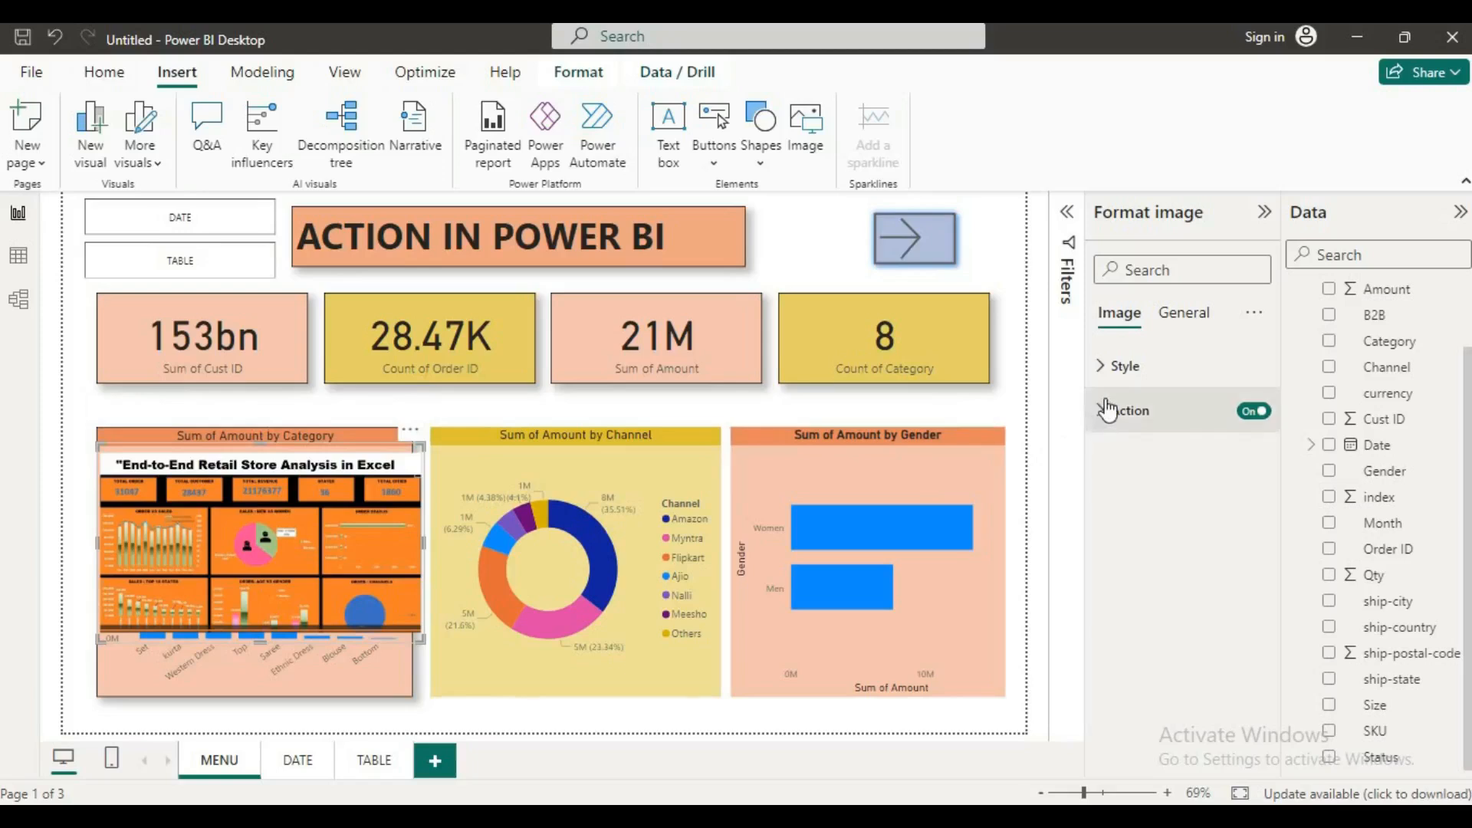
click(1106, 411)
click(1142, 522)
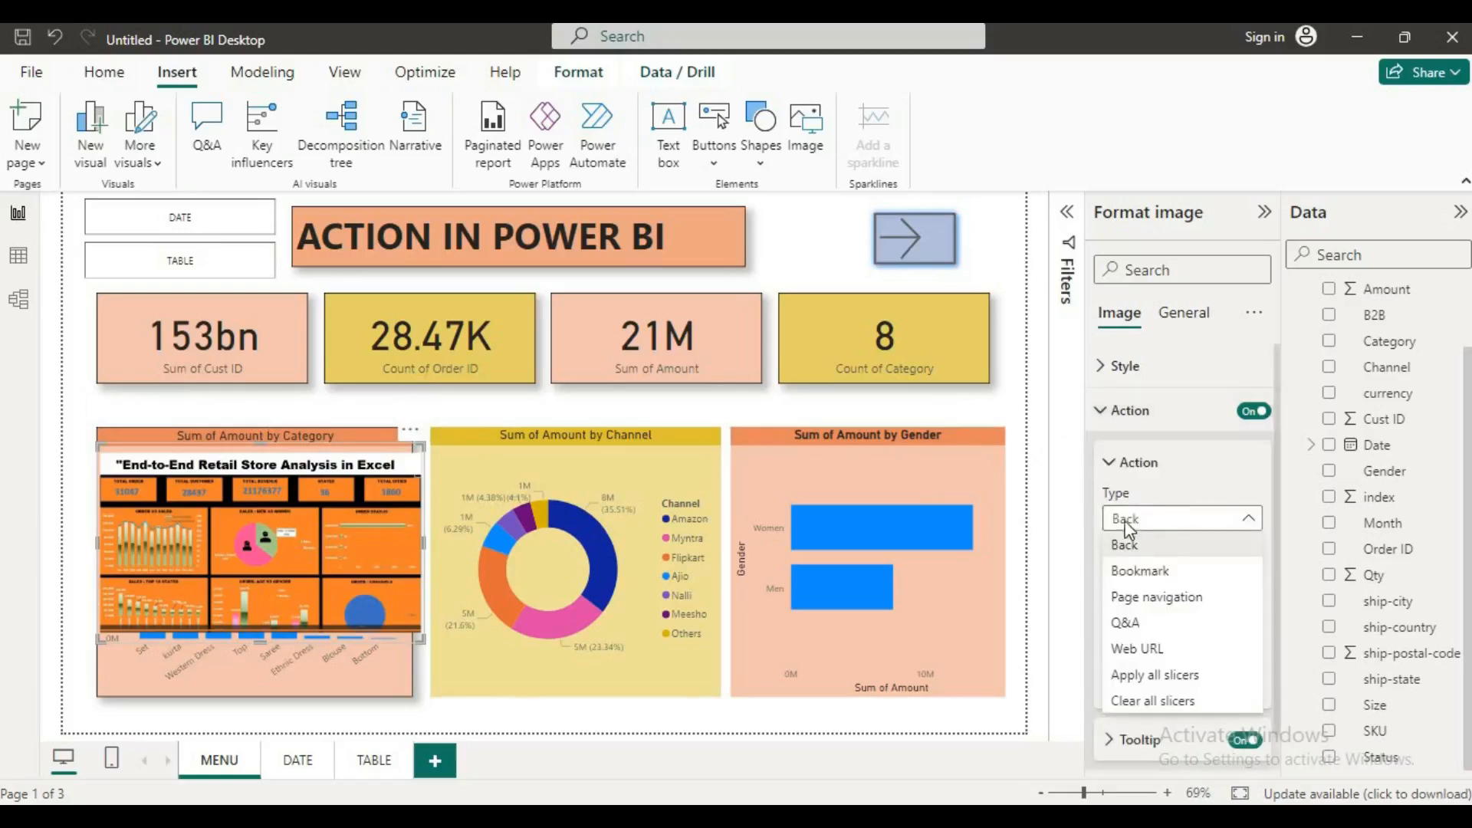
click(1138, 650)
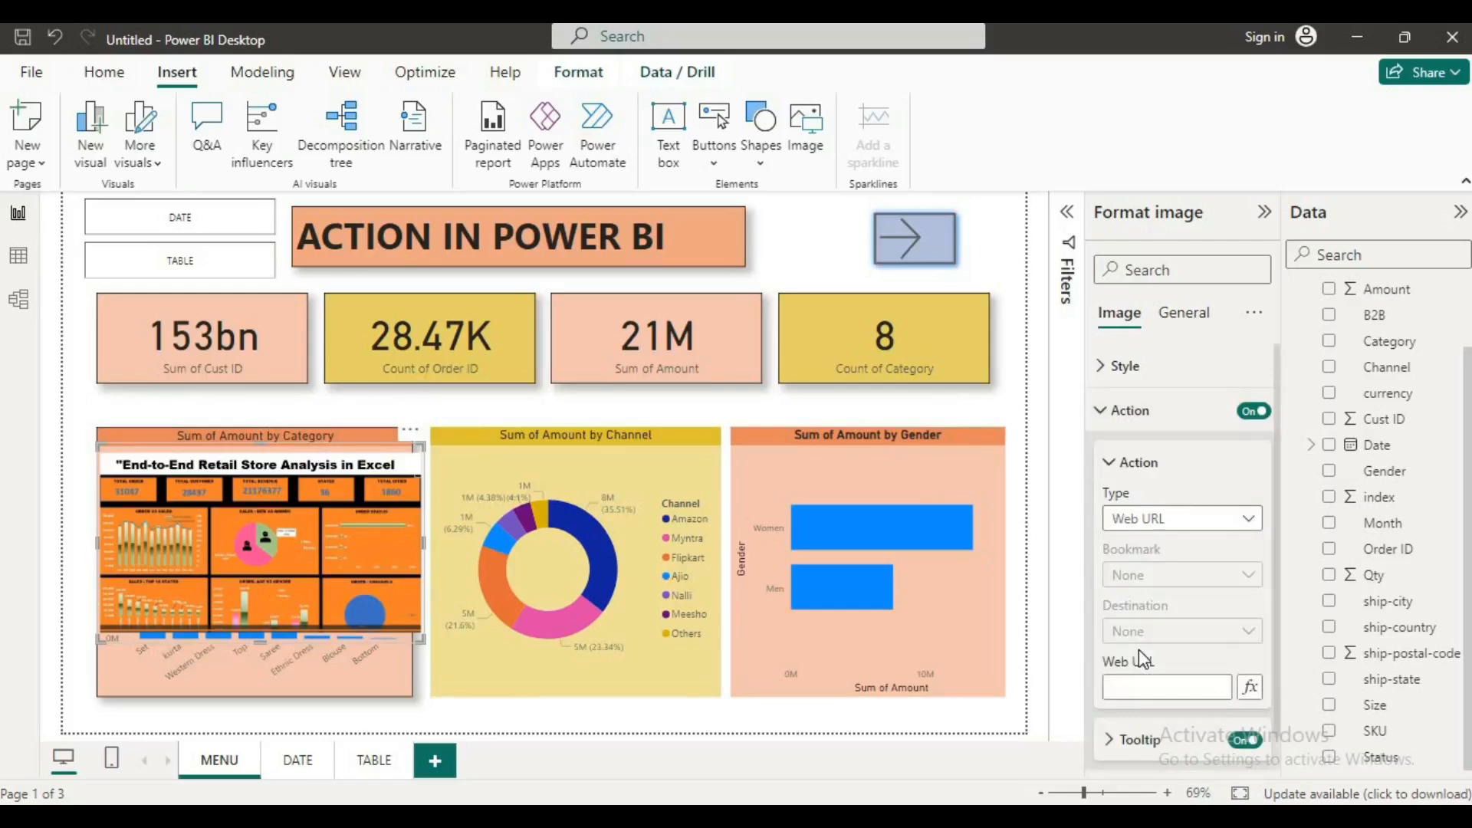
Step: Switch to the Edge browser, open Microsoft's Power BI Desktop download page from the search results, and copy its address
click(1133, 684)
click(1133, 685)
click(568, 739)
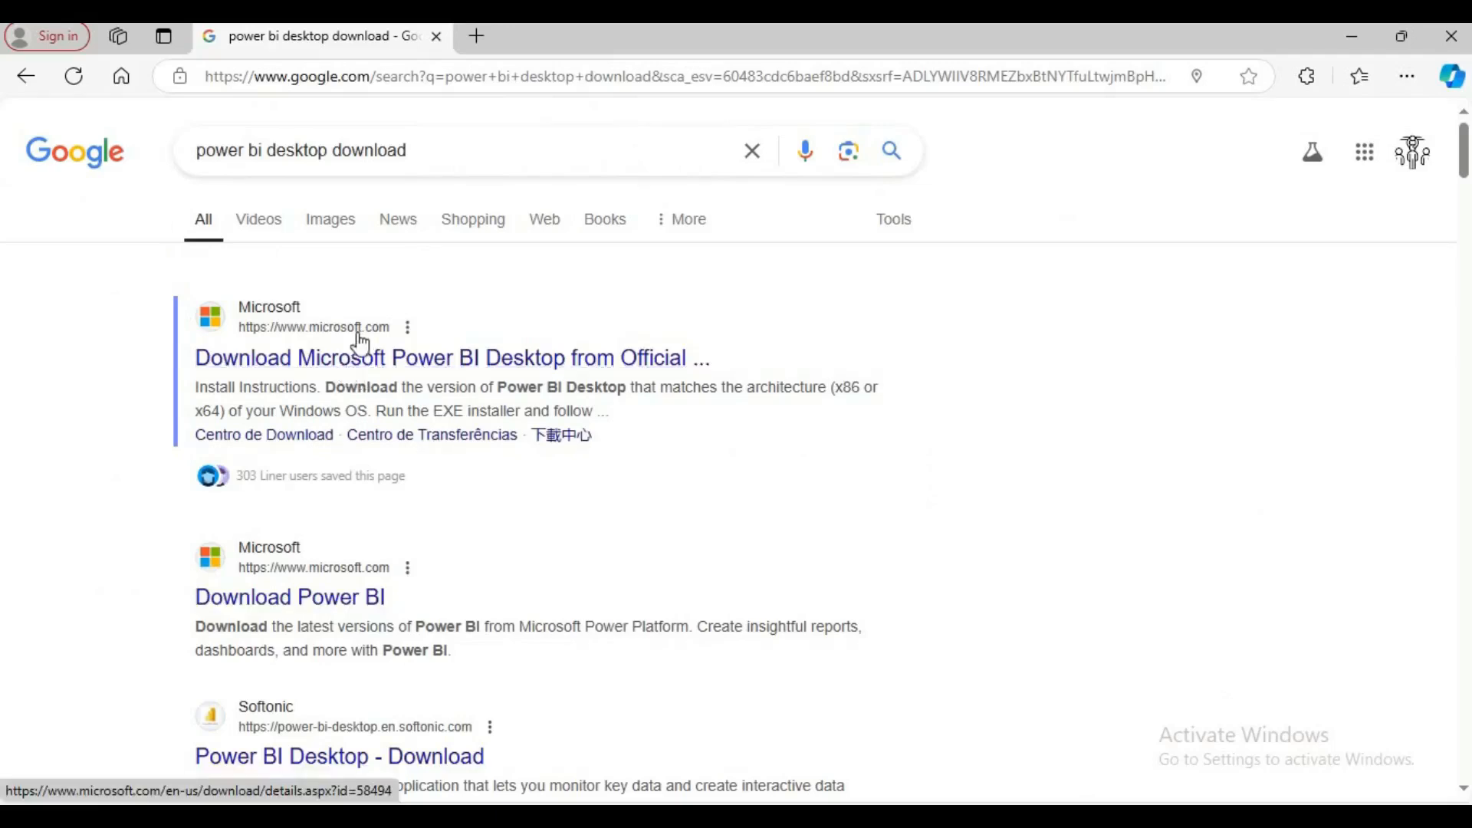
click(361, 361)
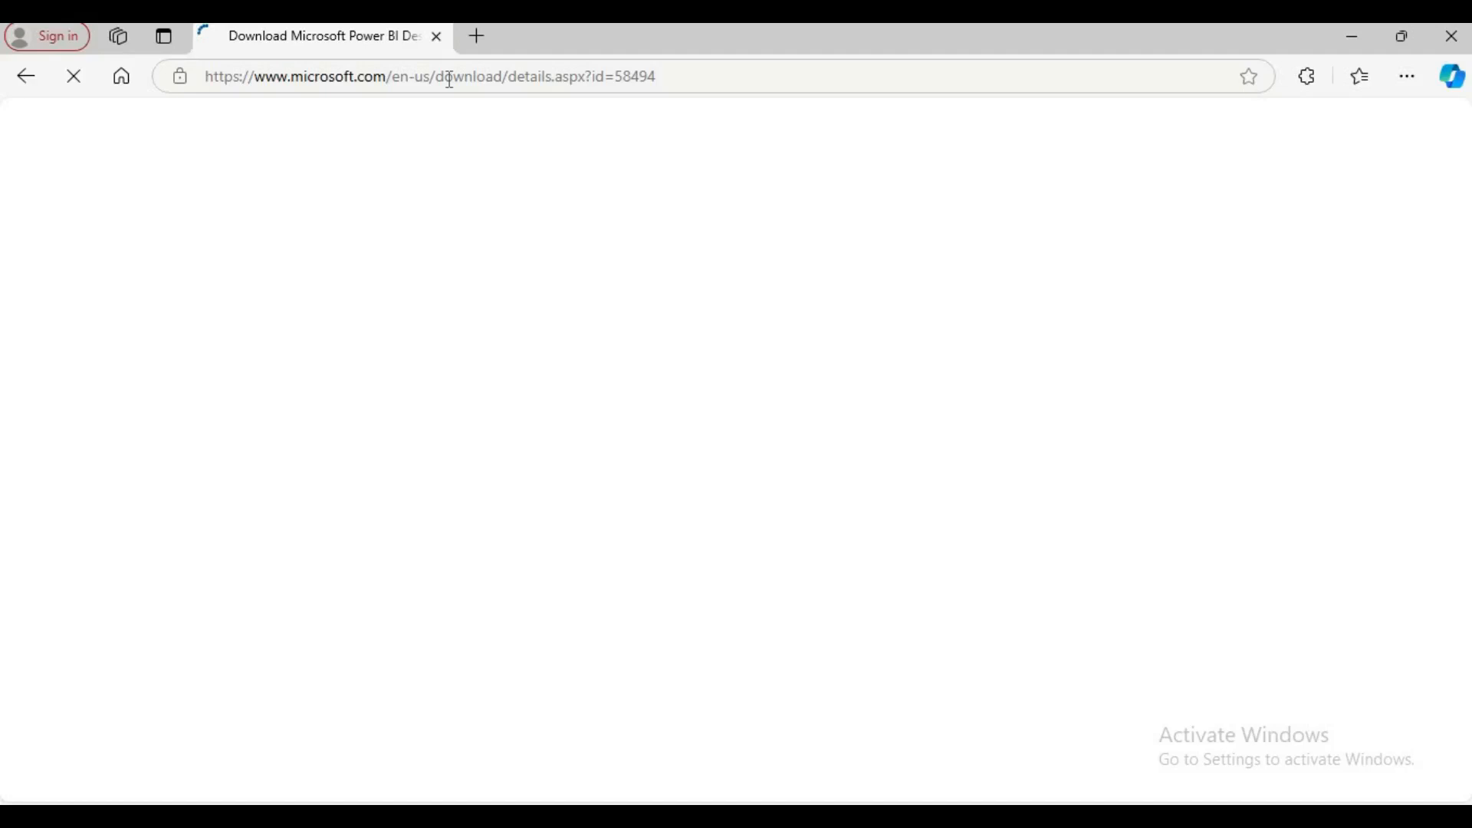
click(450, 77)
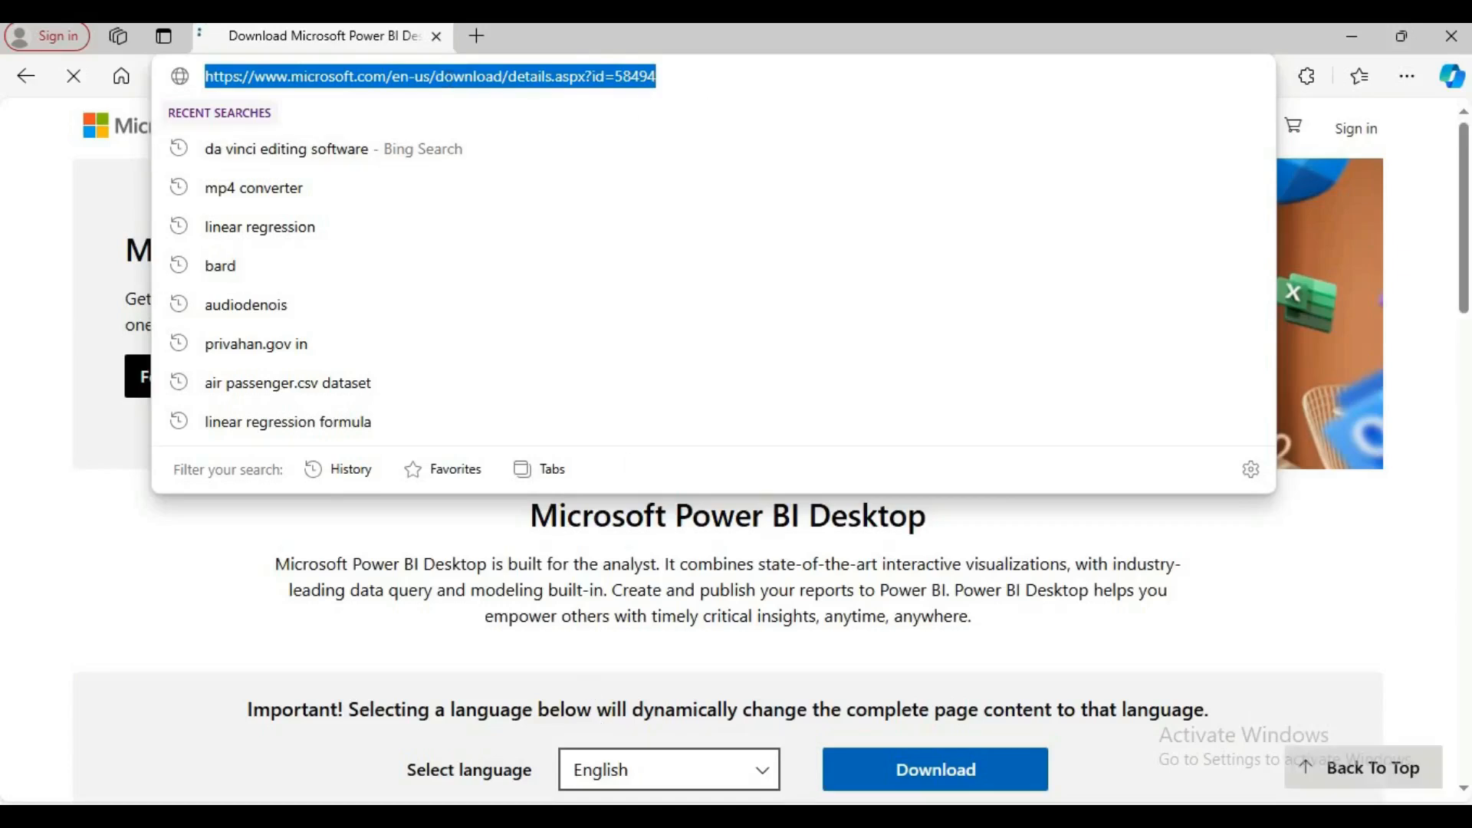
Step: Switch back to Power BI Desktop and paste the copied Microsoft download page address as the image's Web URL
click(748, 753)
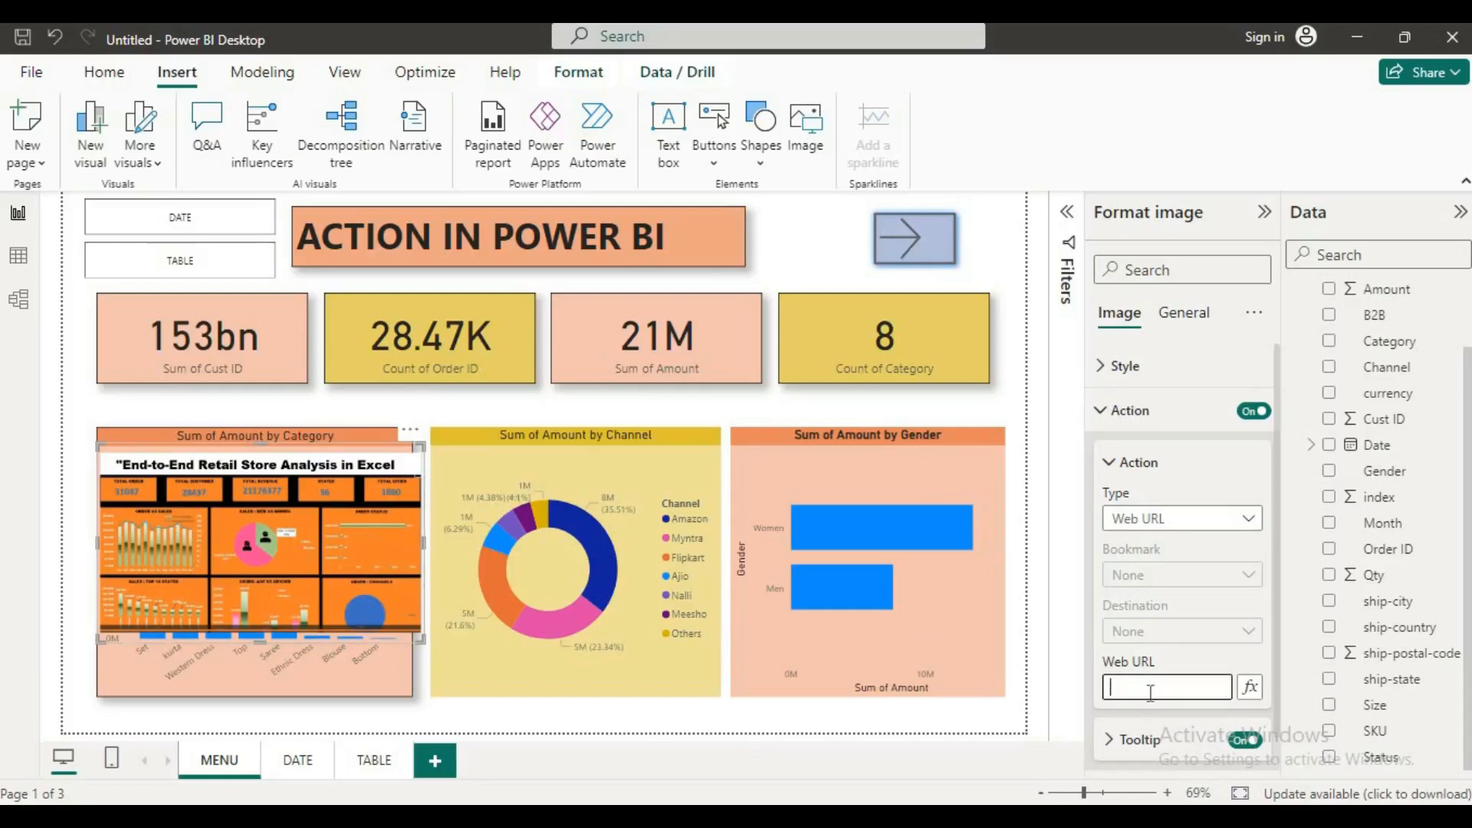
key(ctrl+v)
click(1057, 555)
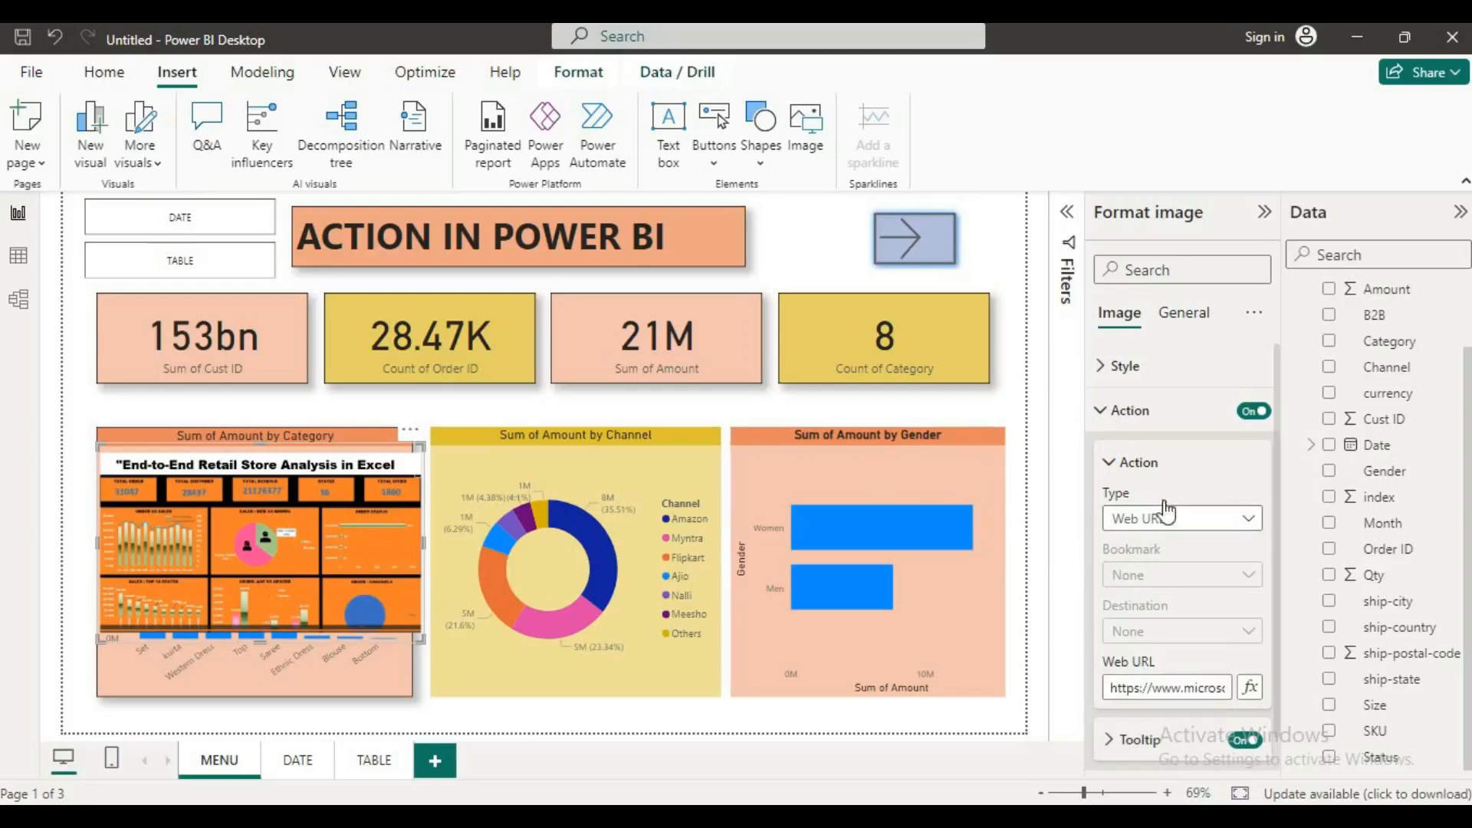
Step: Follow the image's web link in Google Chrome, view Microsoft's Power BI Desktop download page, and return to the report
scroll(1189, 560, down, 1)
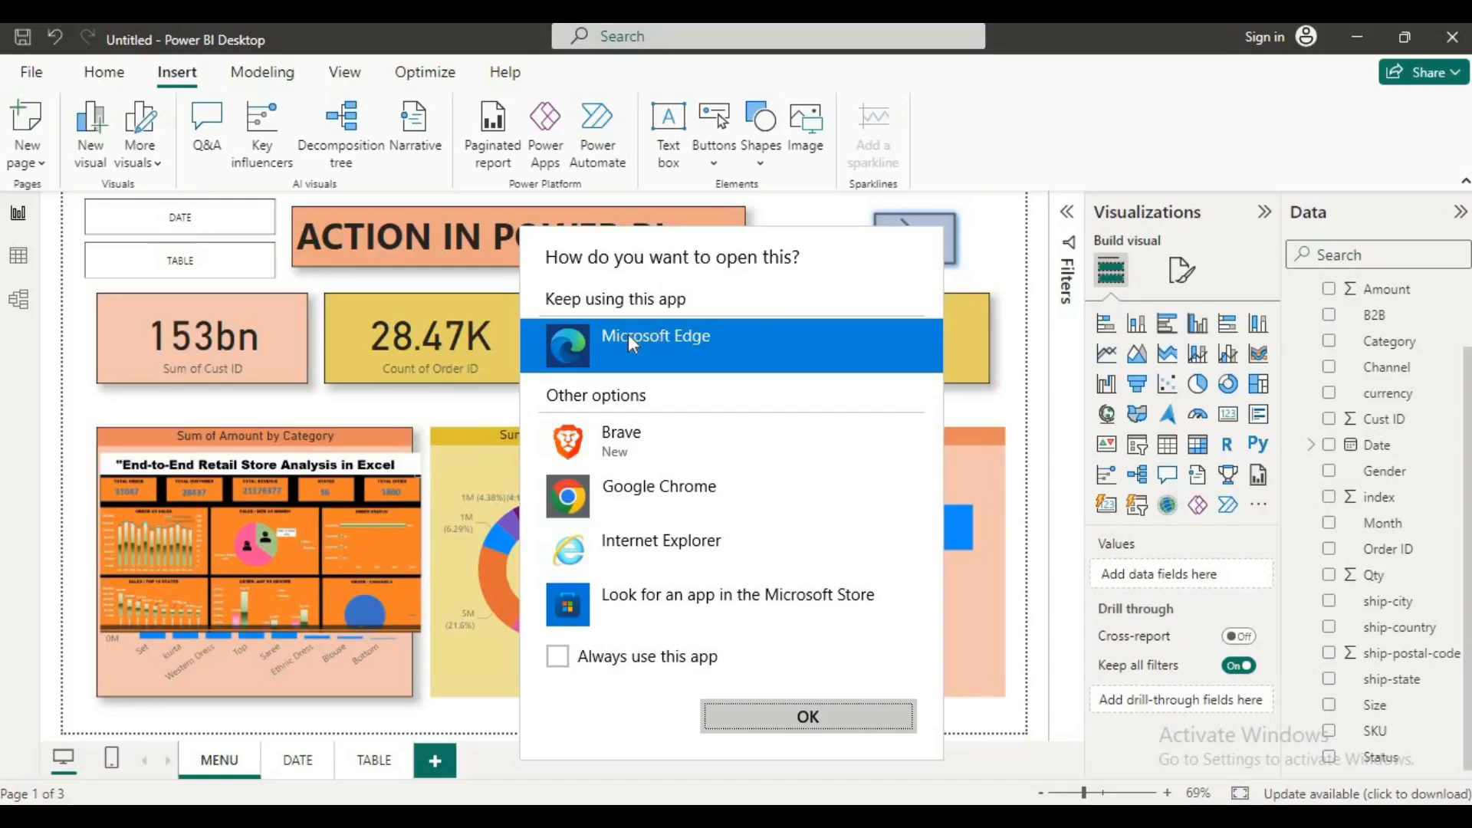
click(642, 486)
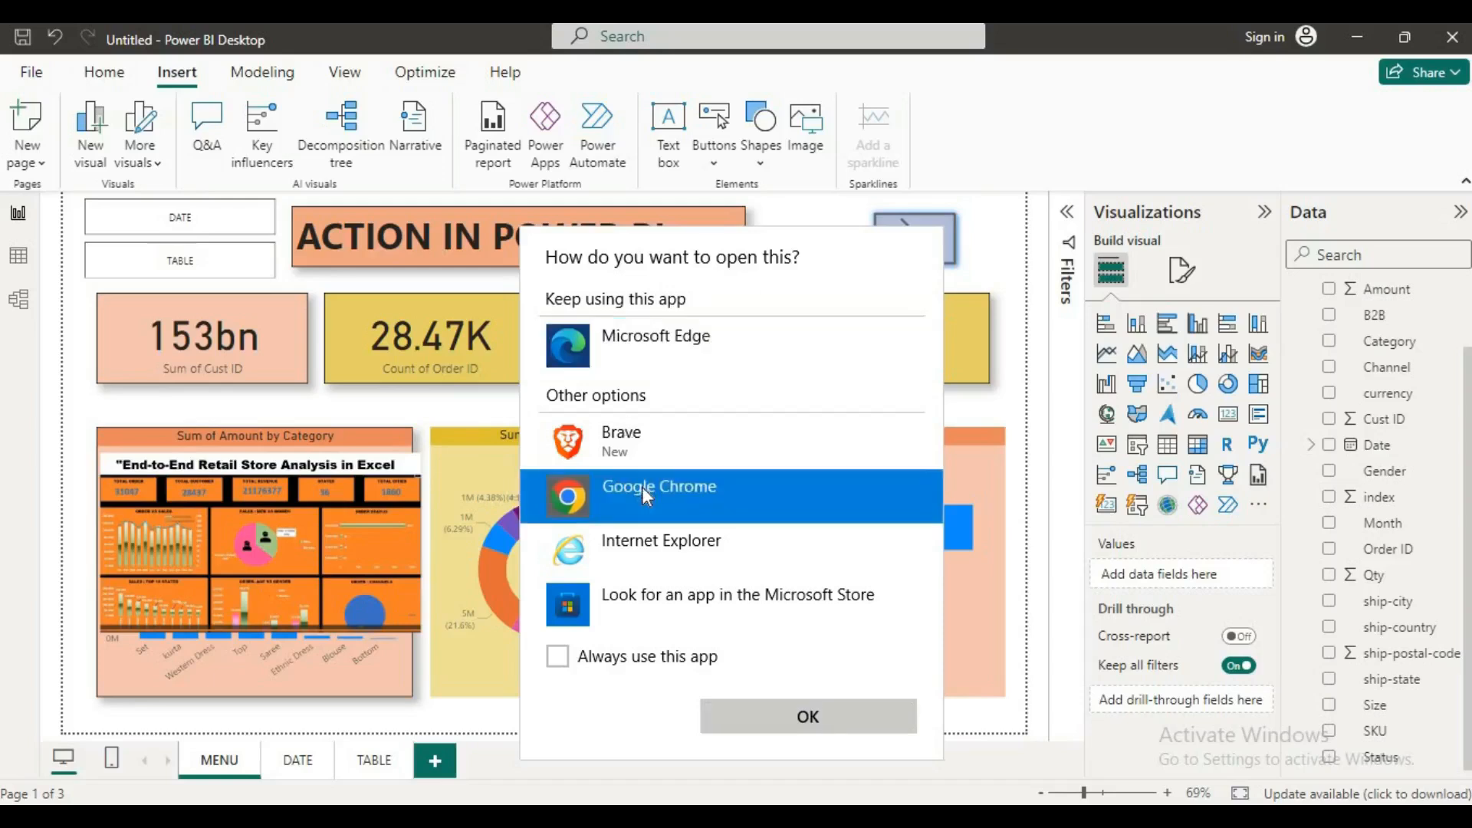
click(806, 714)
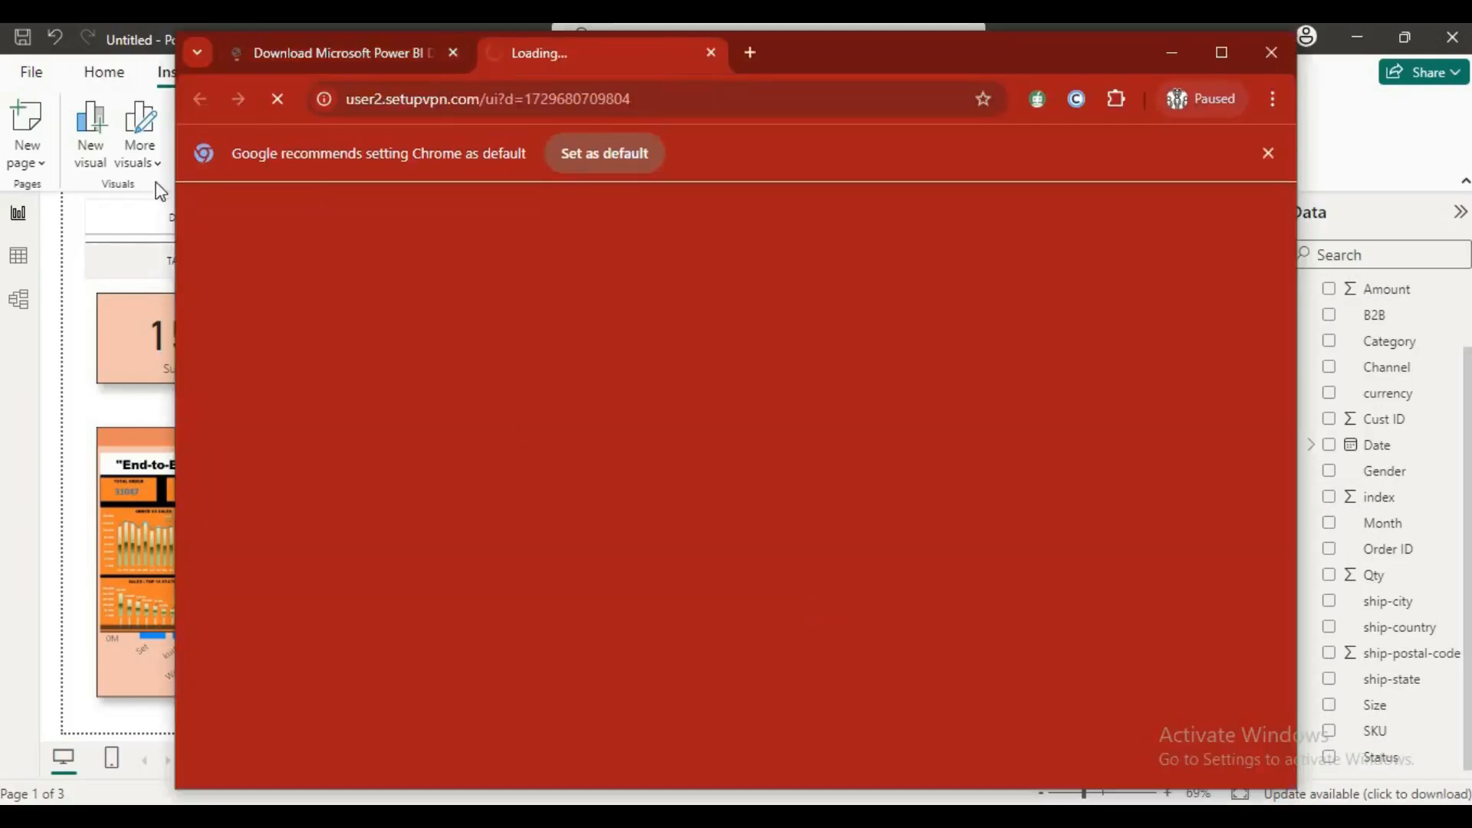
click(338, 52)
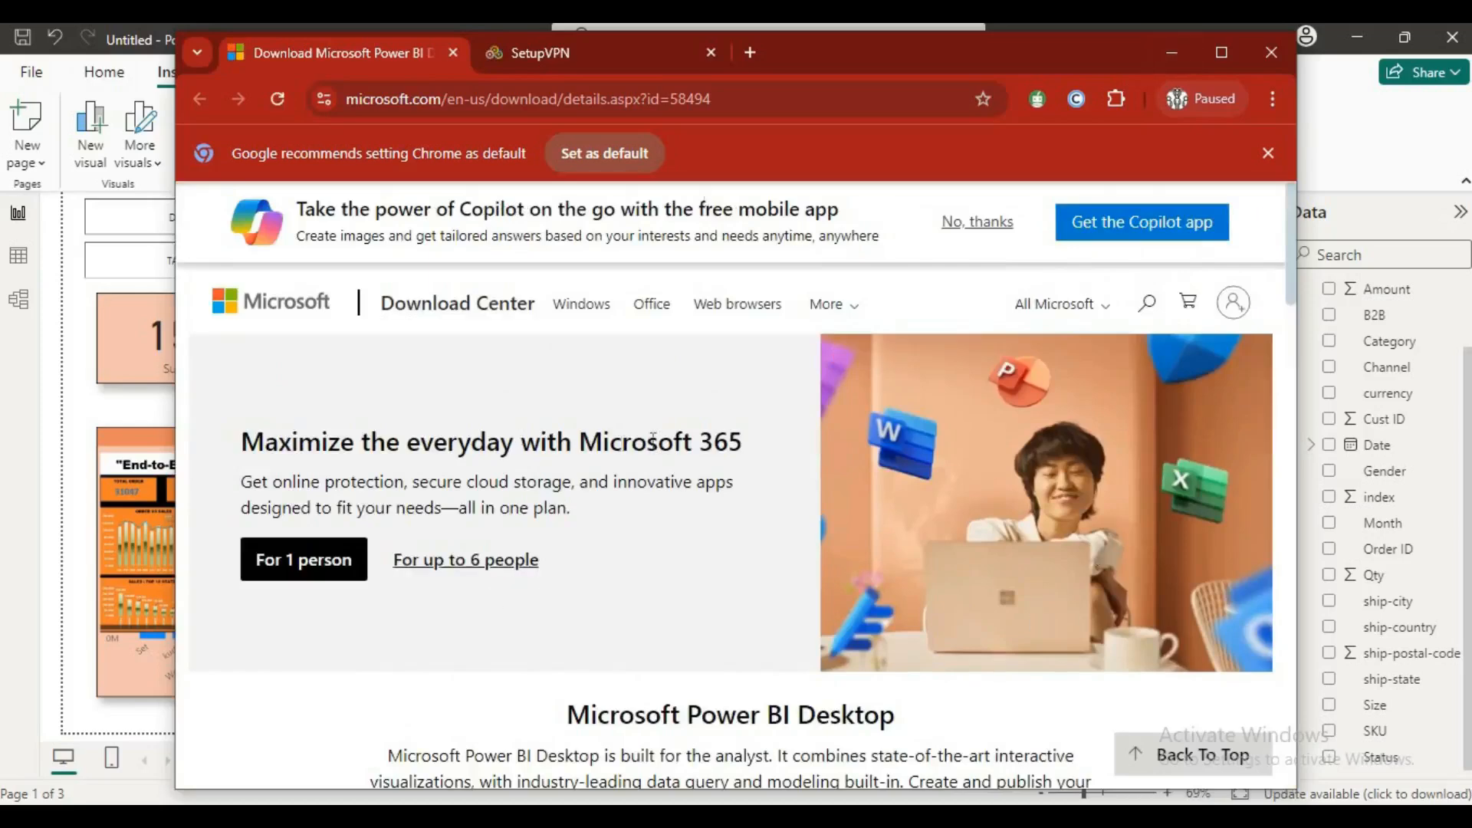
scroll(920, 346, down, 4)
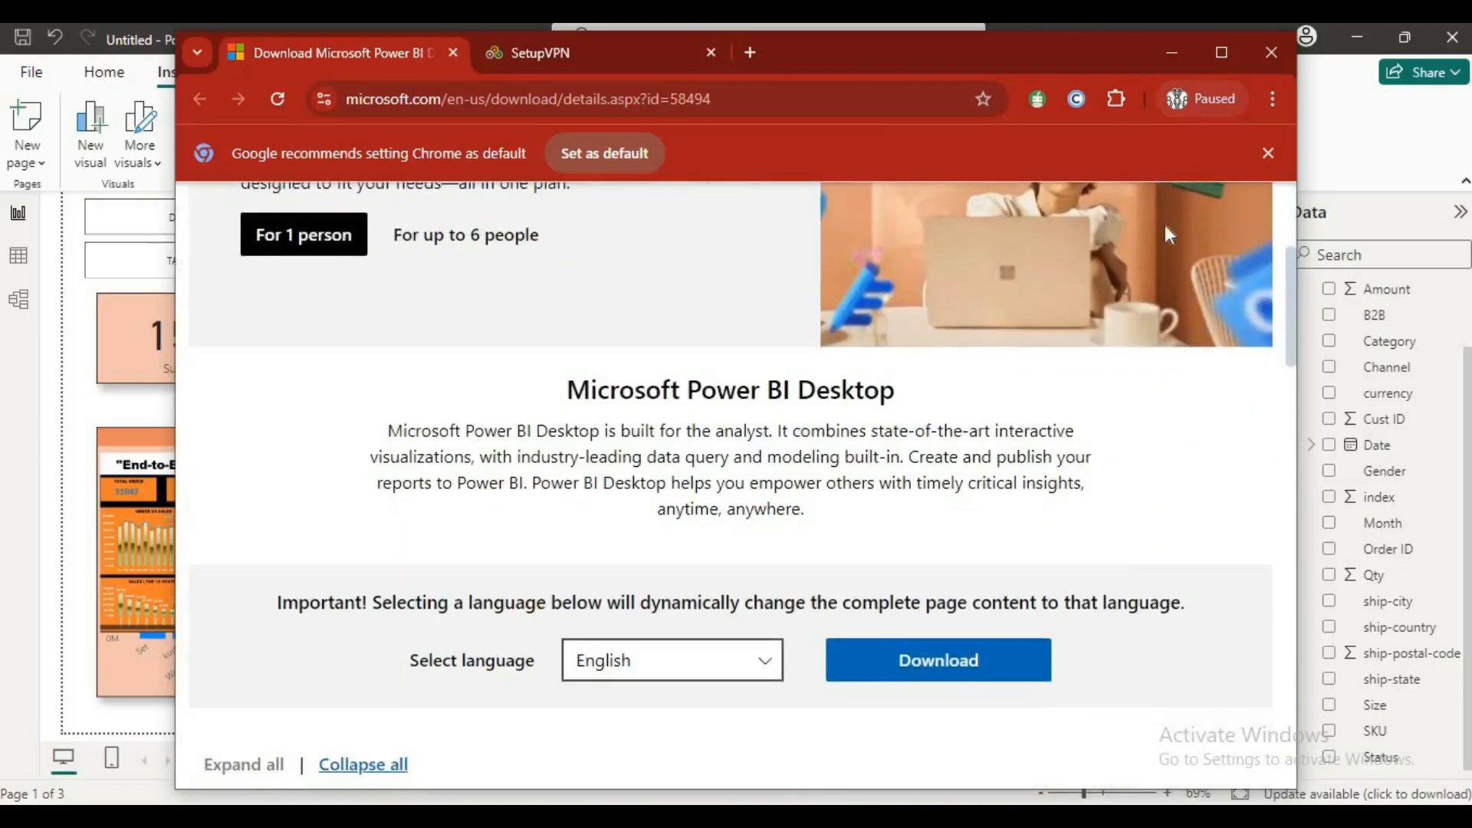
click(1172, 52)
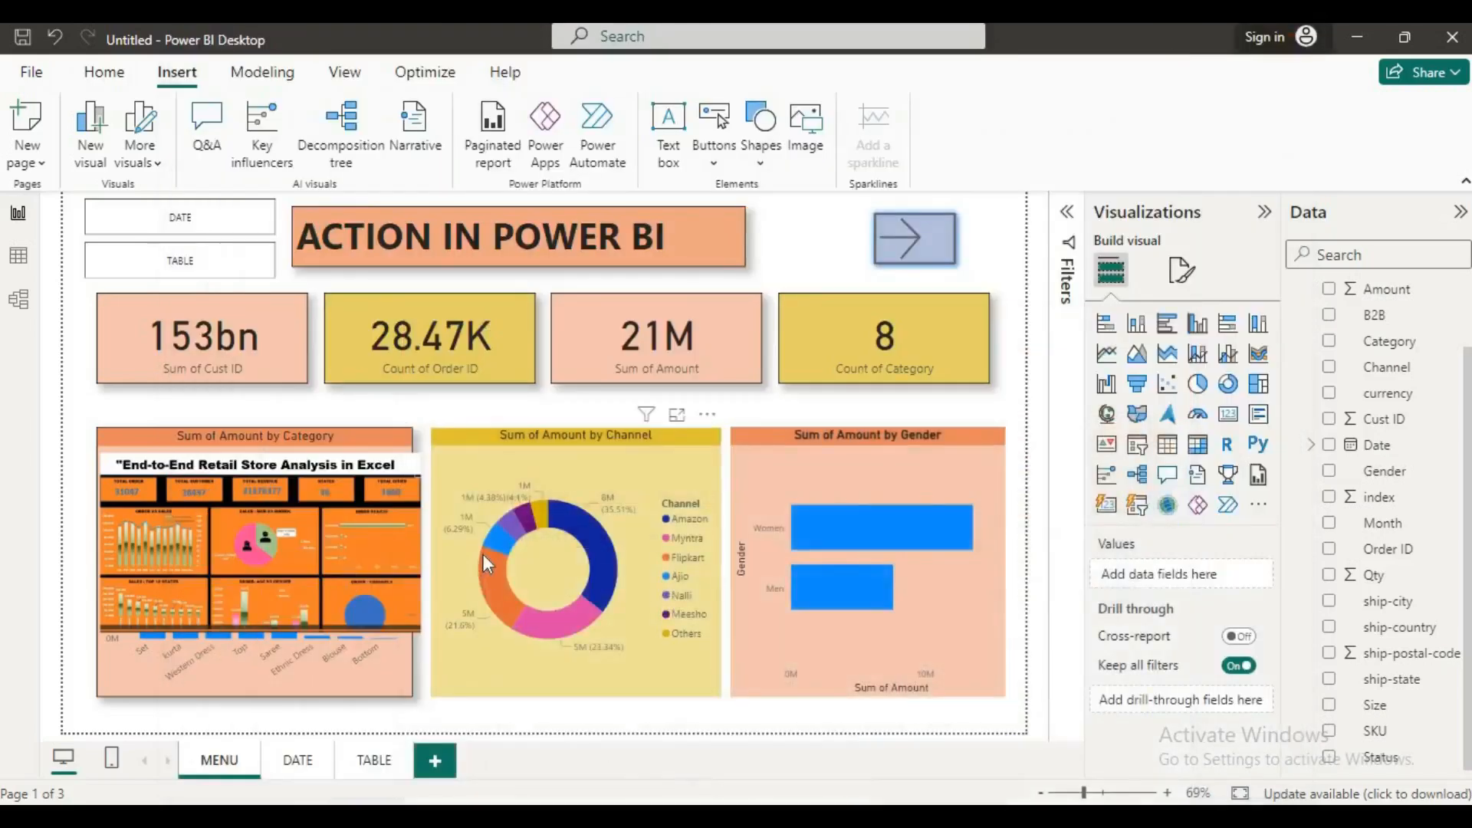
Step: Remove the linked dashboard image covering the Sum of Amount by Category chart on the MENU page
mouse_move(481, 554)
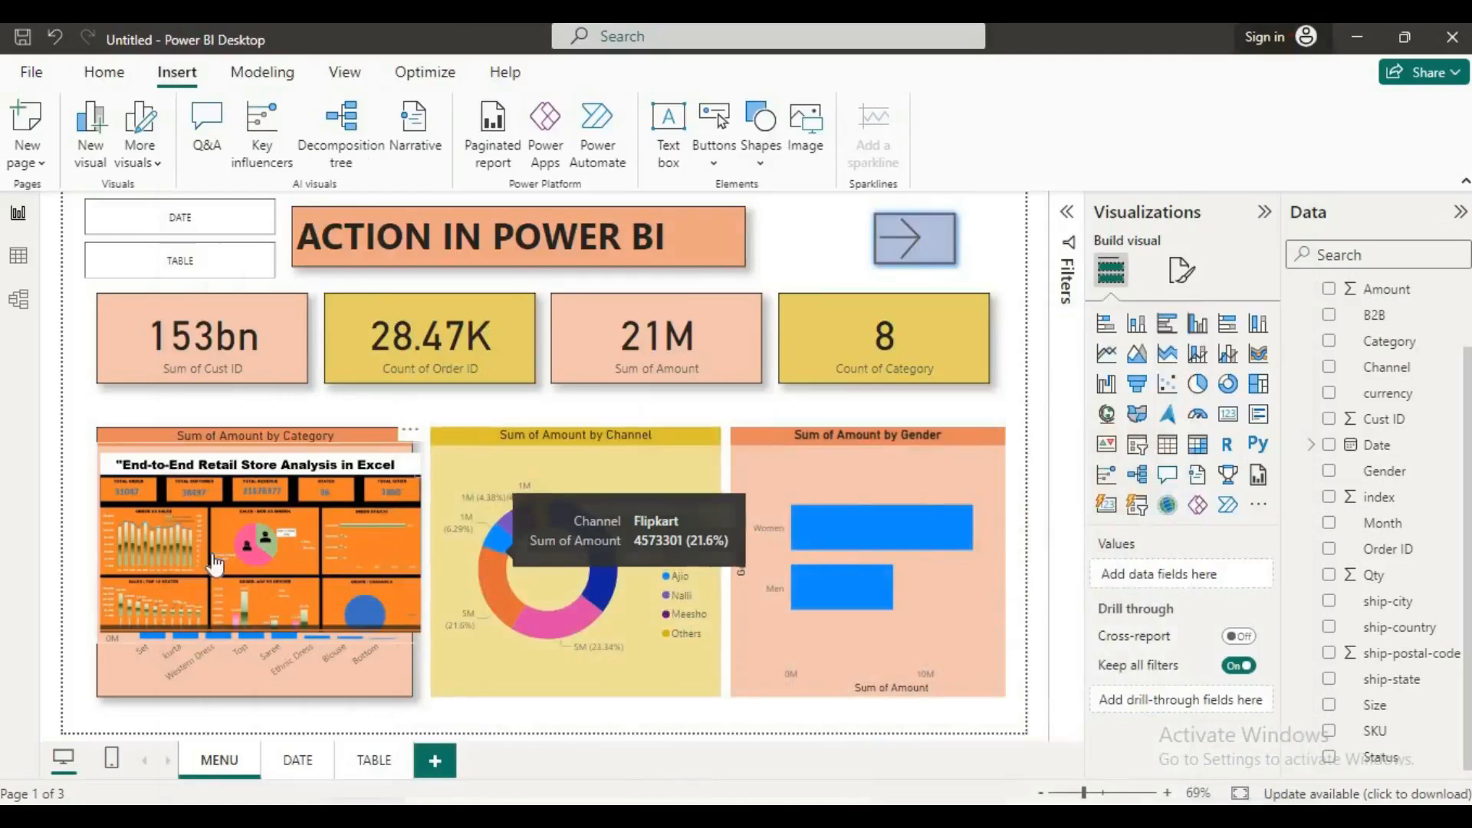
click(408, 458)
click(411, 429)
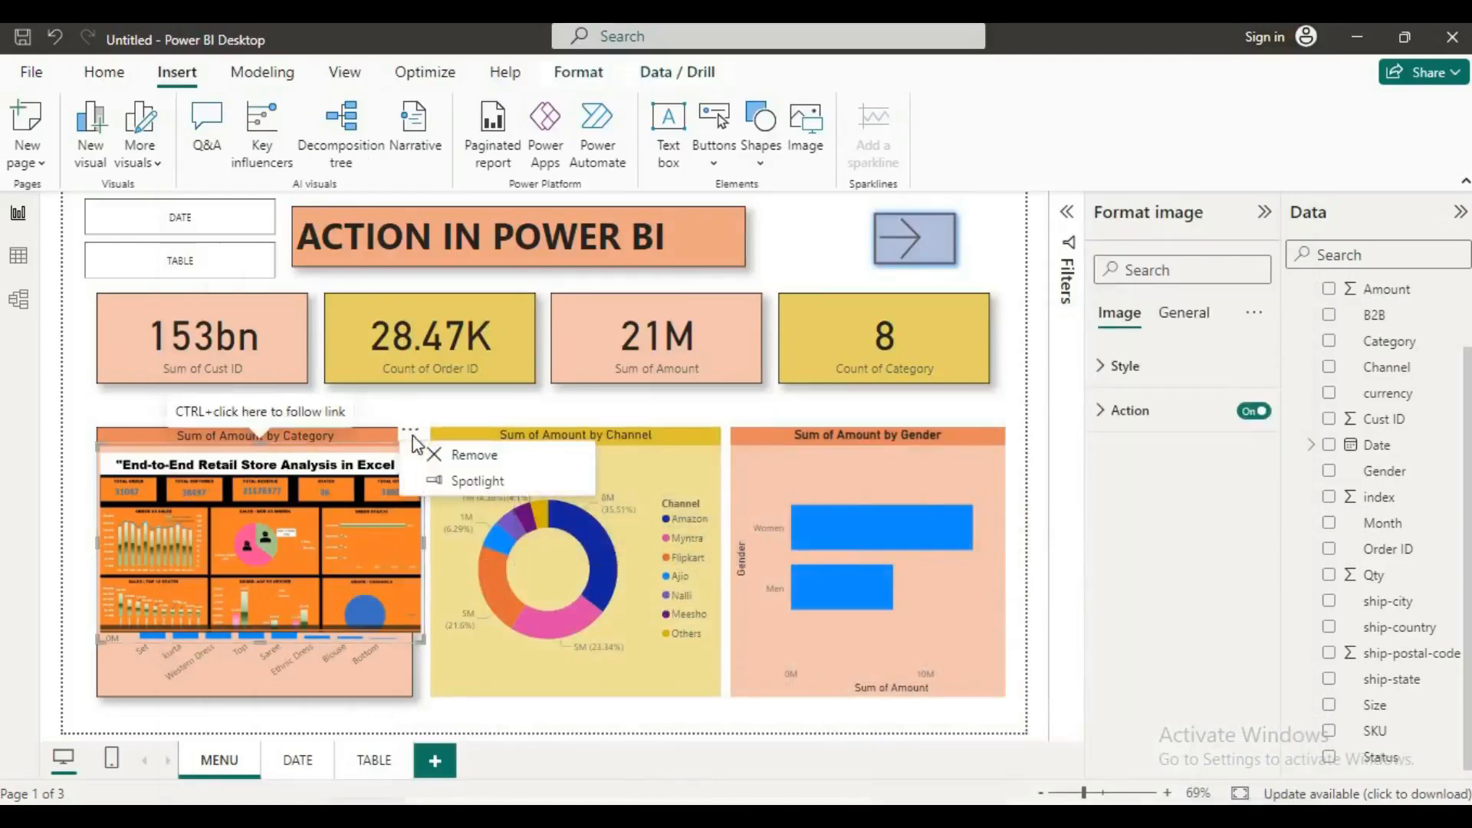
click(454, 457)
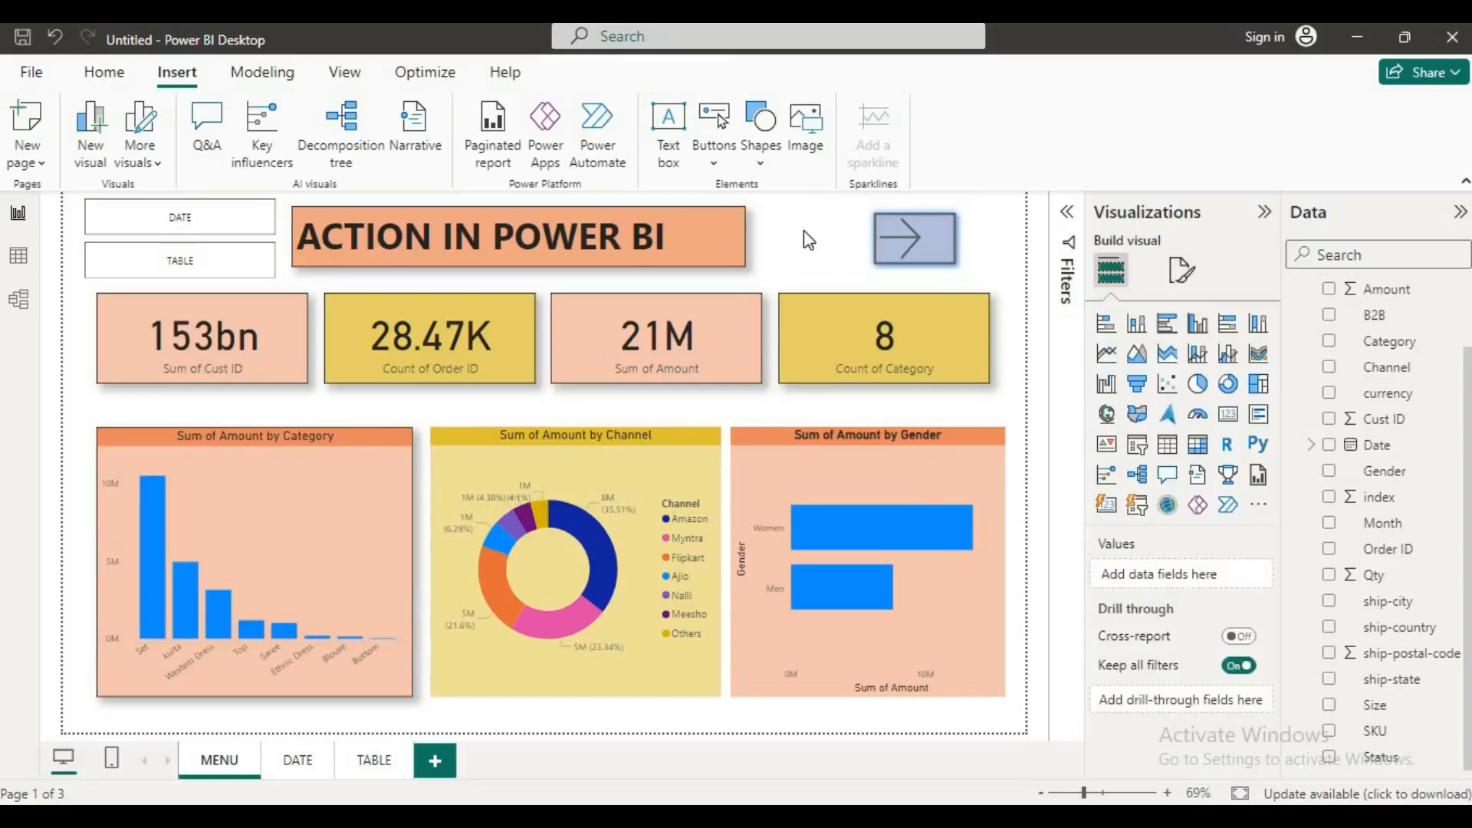
click(727, 161)
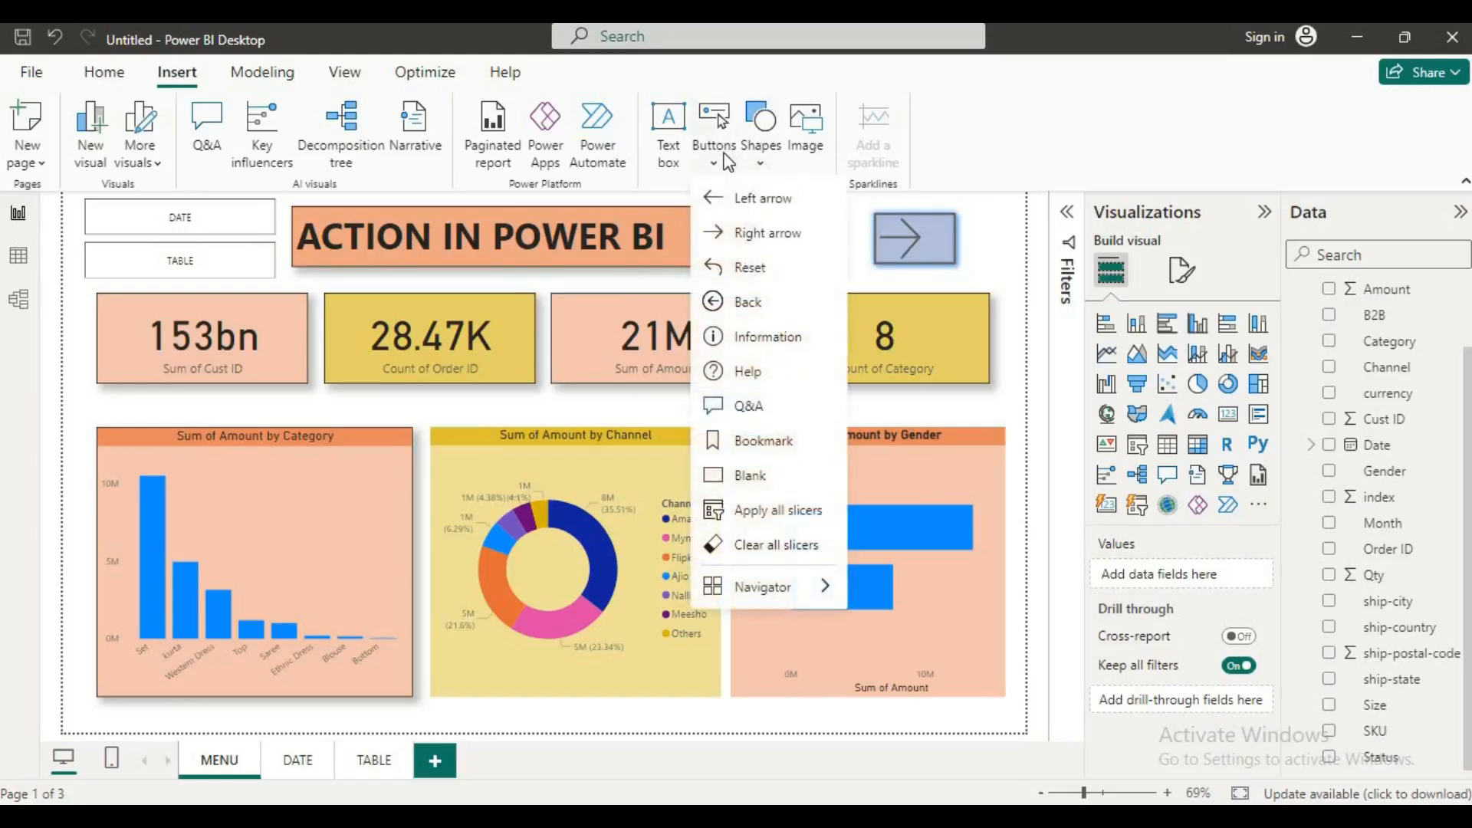
click(528, 412)
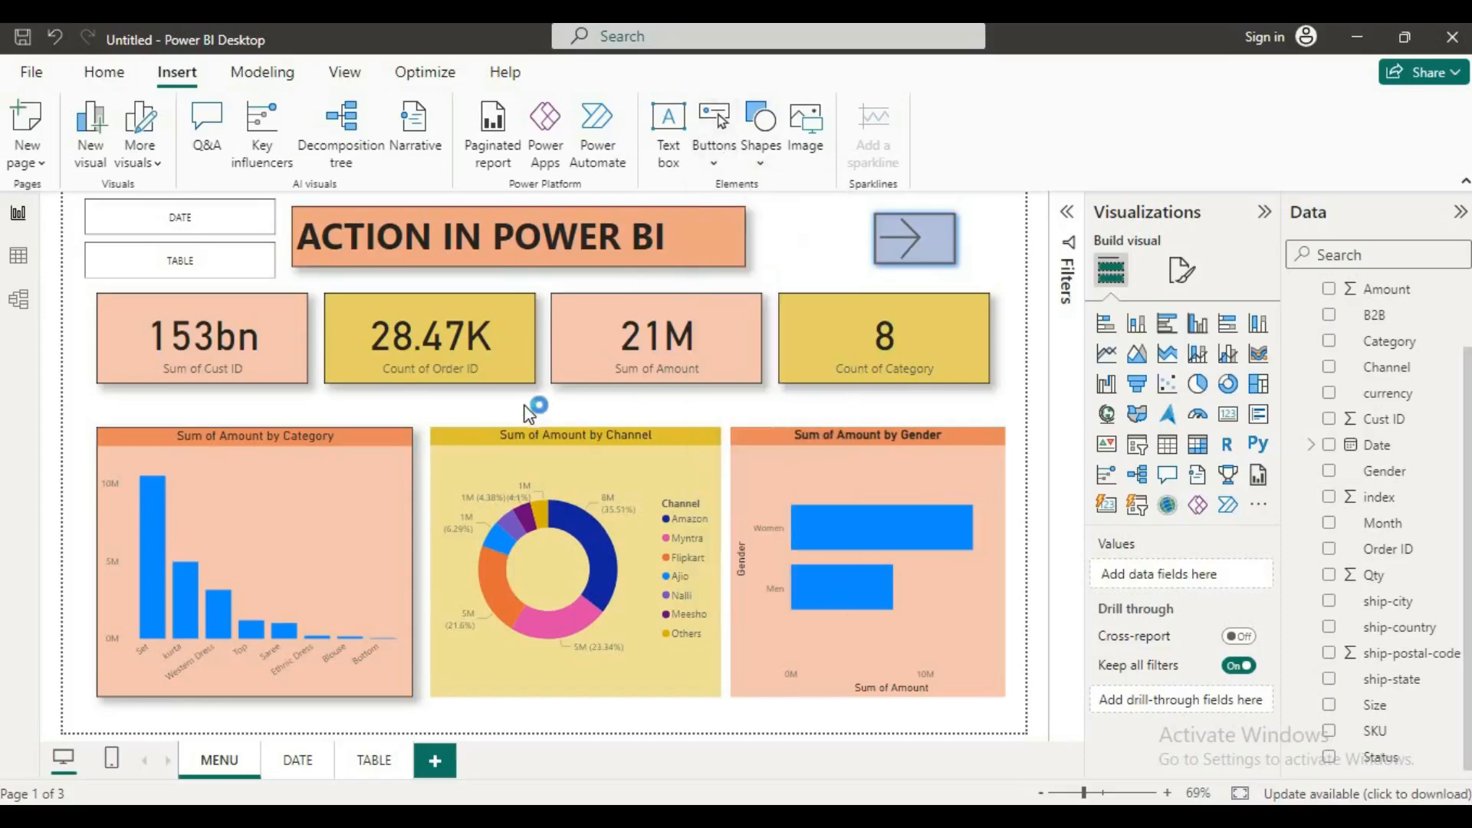
click(738, 330)
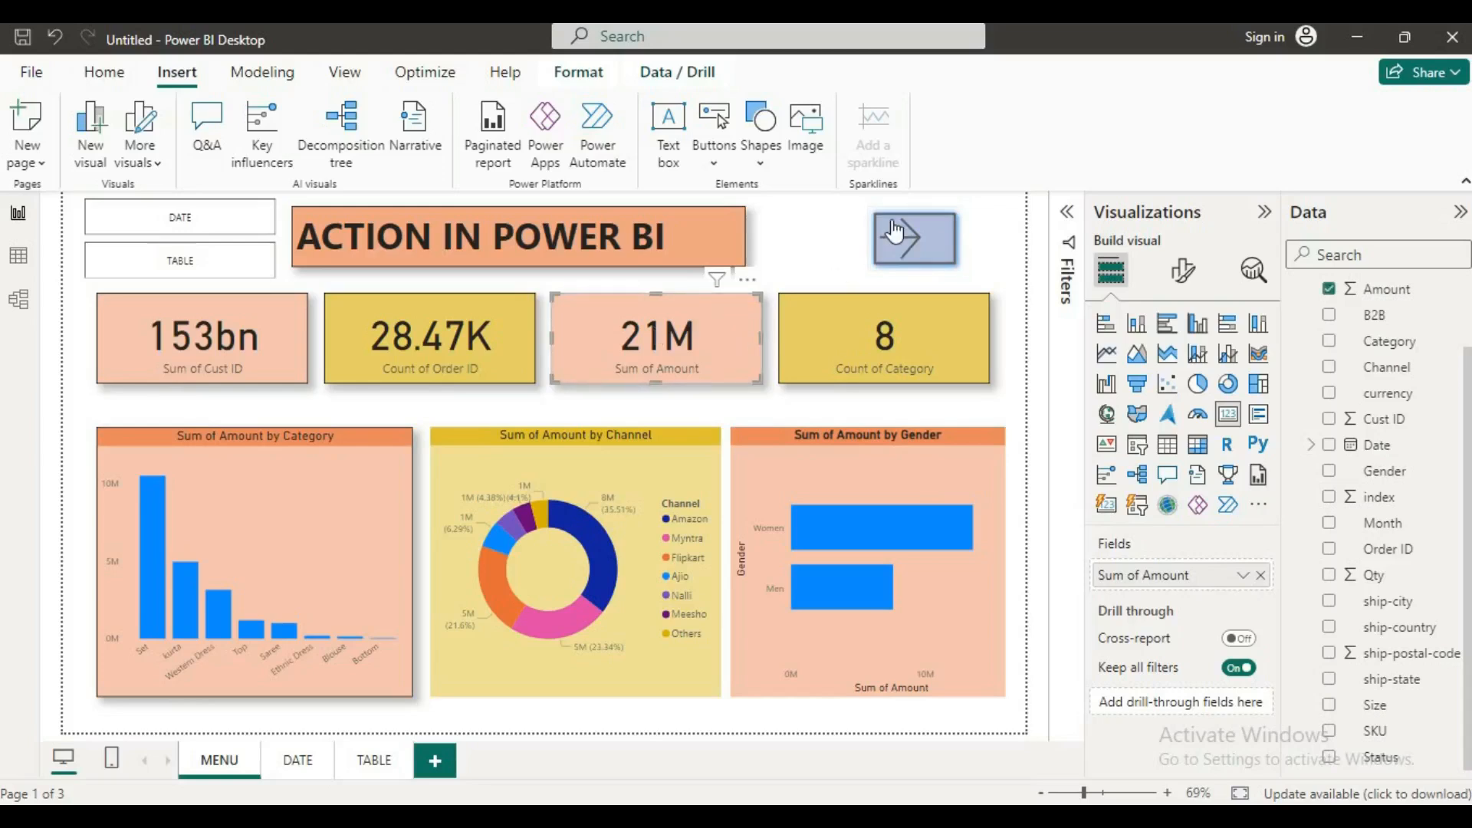
click(705, 284)
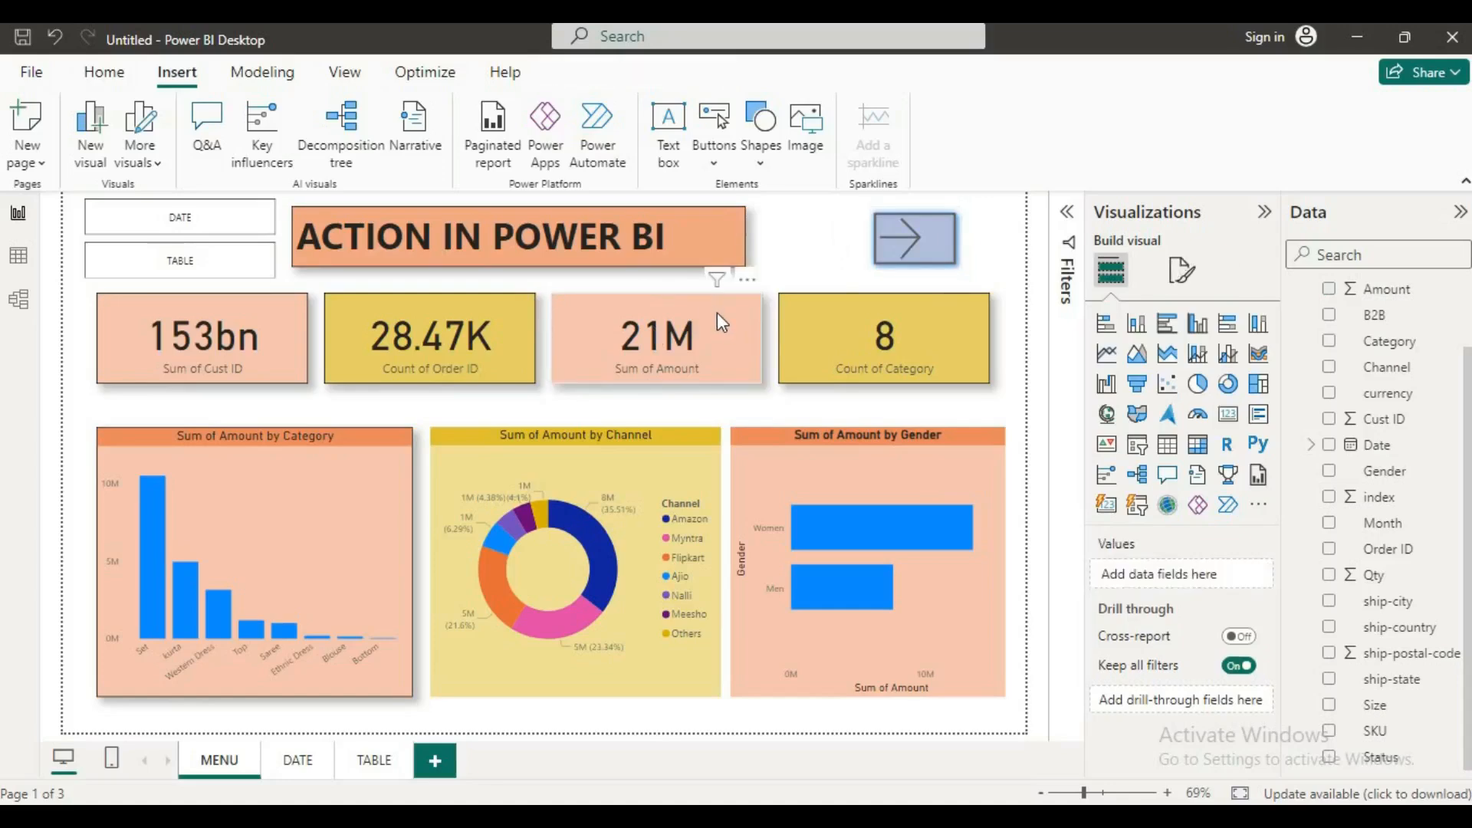
click(716, 312)
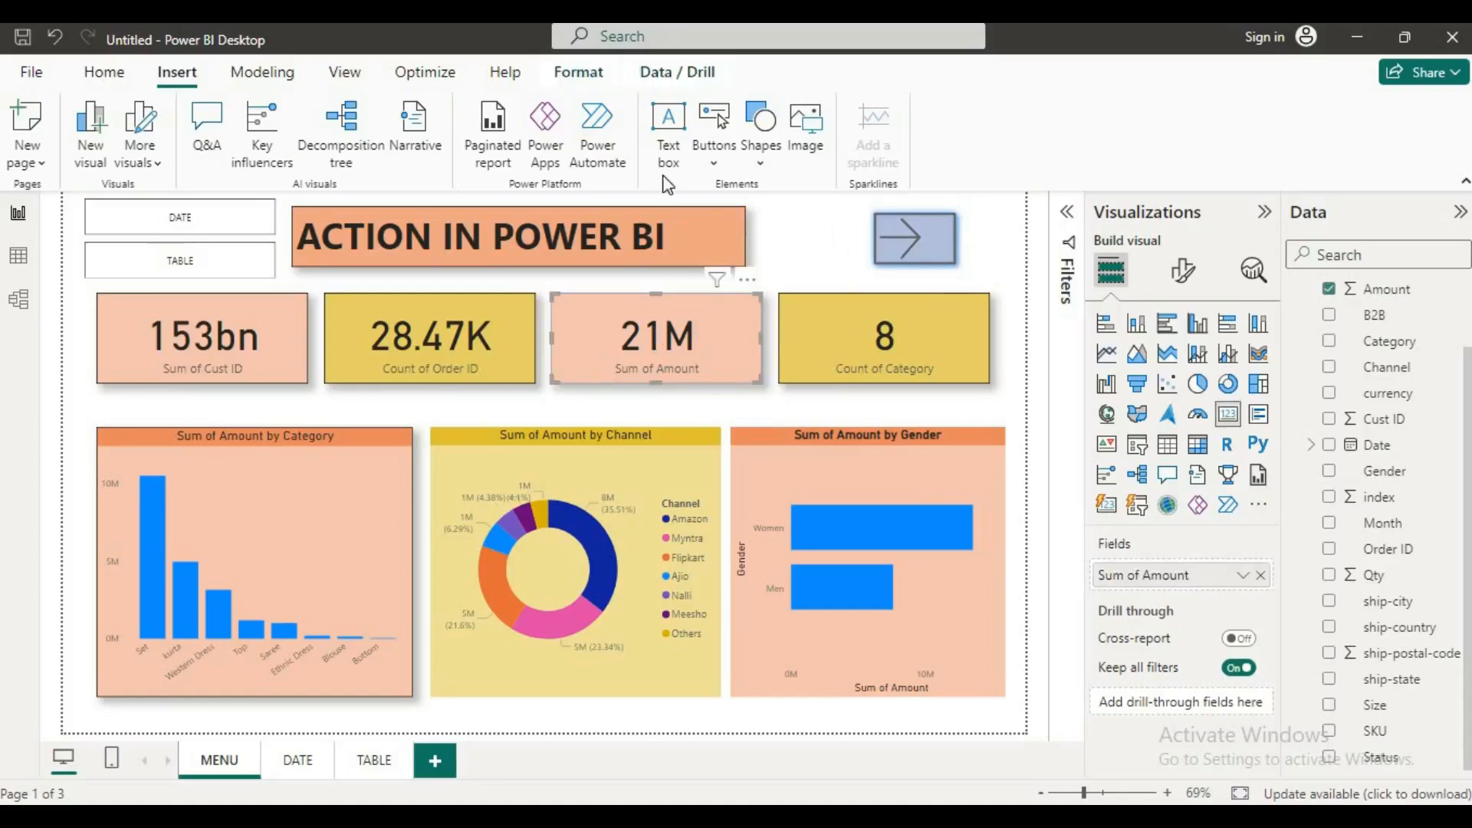
Step: Insert a rectangle shape and fit it over the Sum of Amount card, slightly larger than the card
click(767, 163)
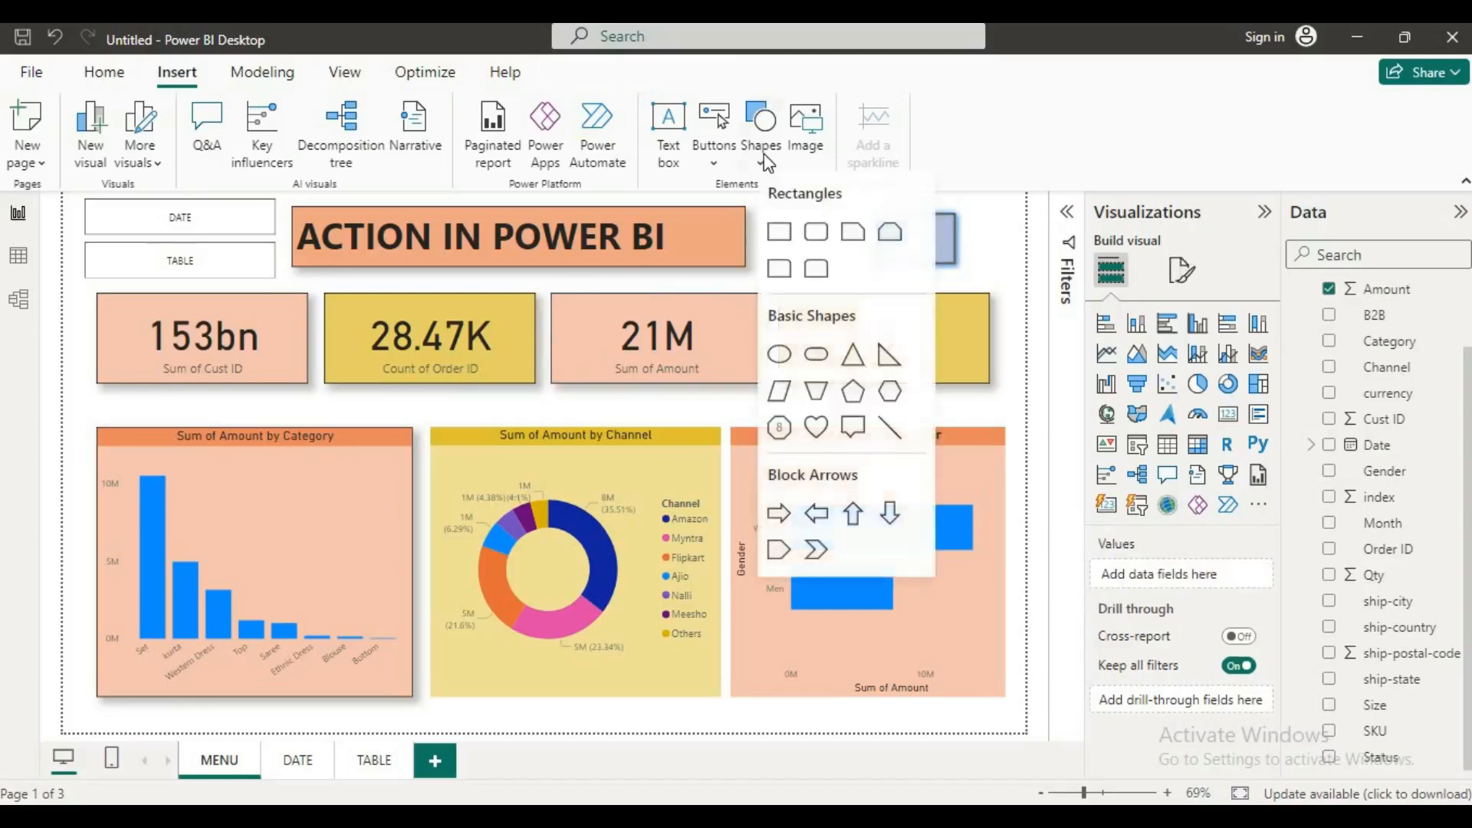
click(779, 247)
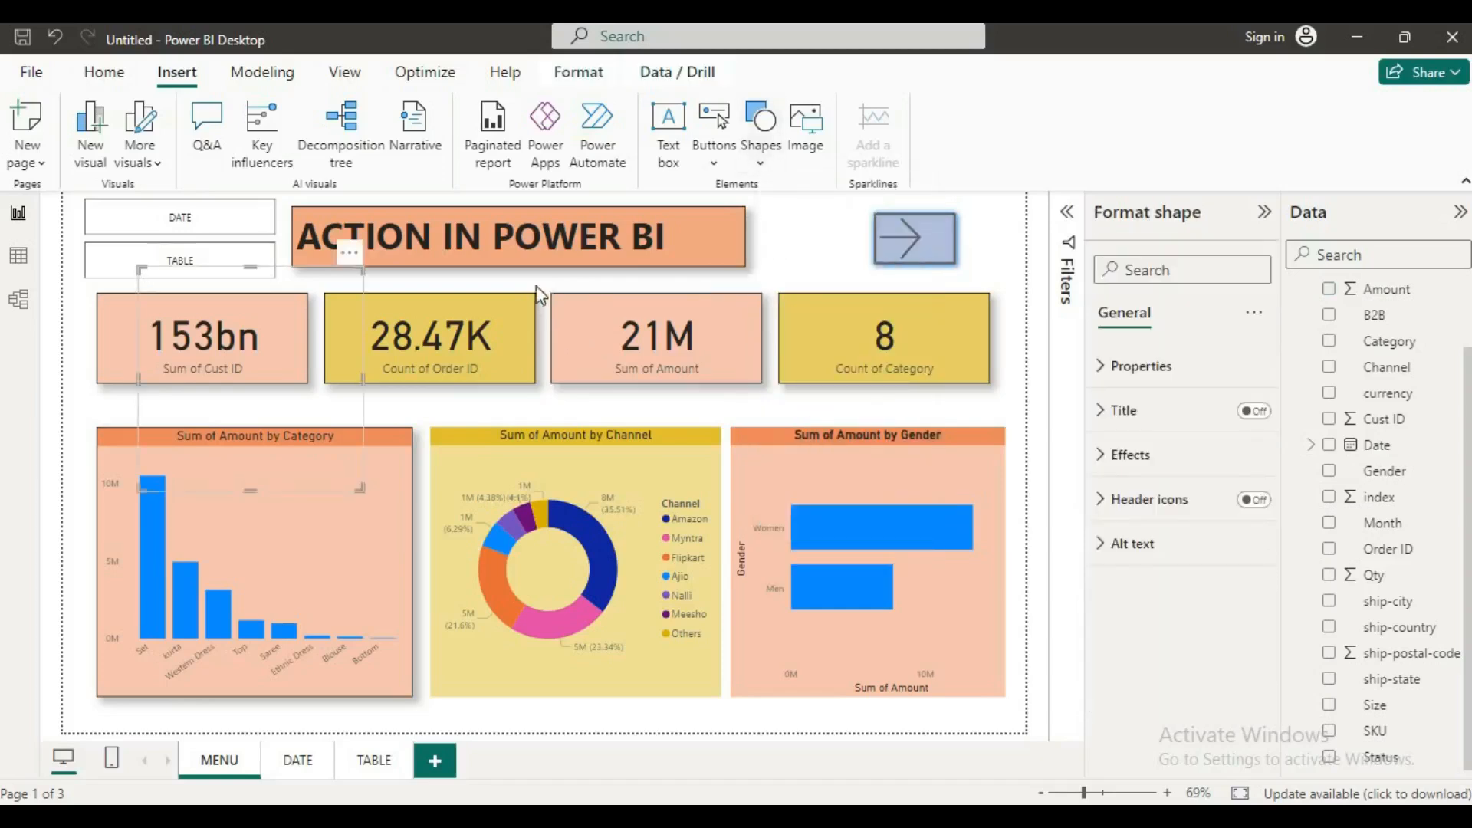
drag(278, 334, 678, 329)
drag(662, 496, 675, 386)
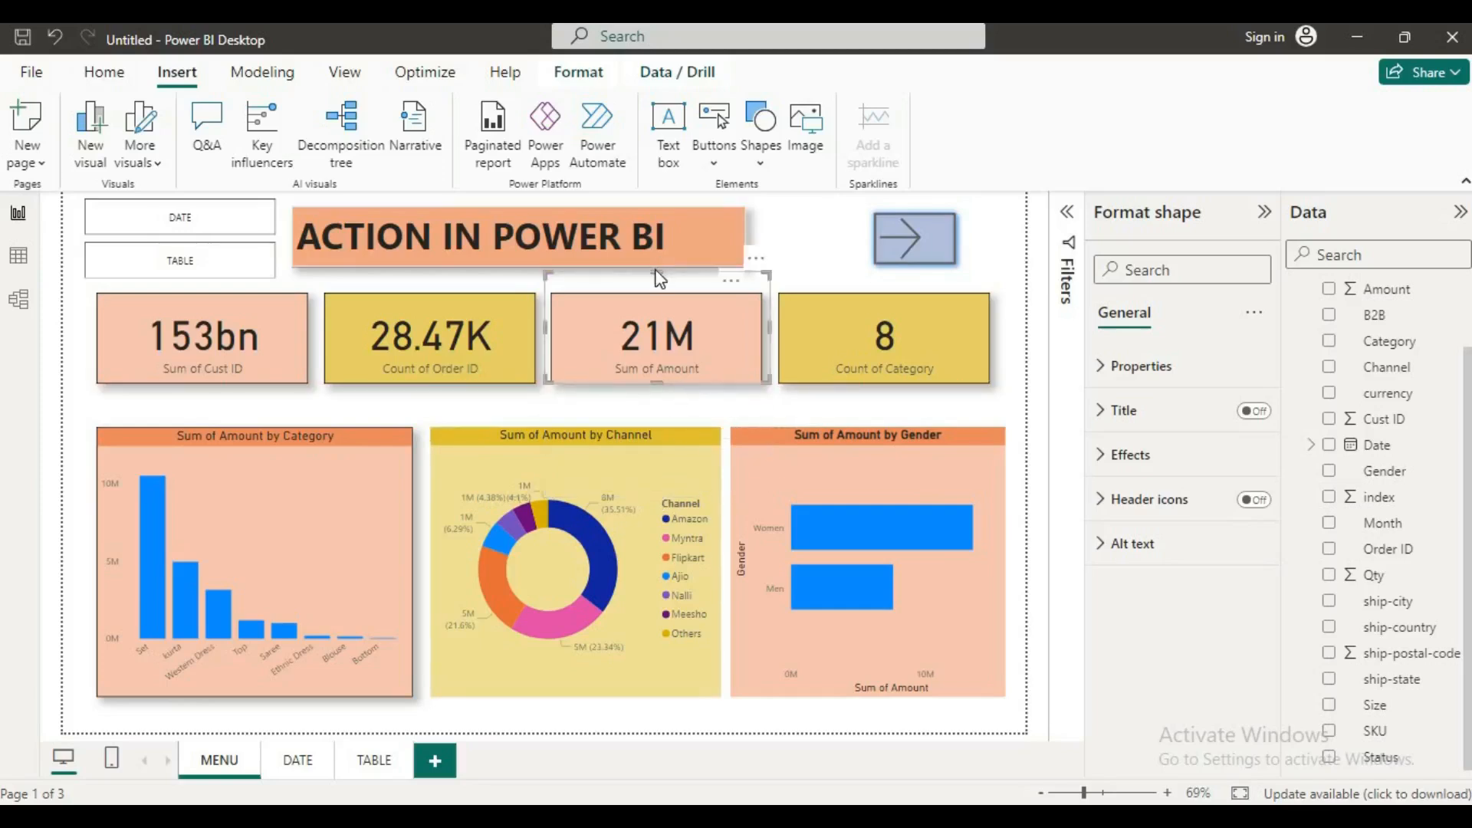
drag(661, 287, 661, 289)
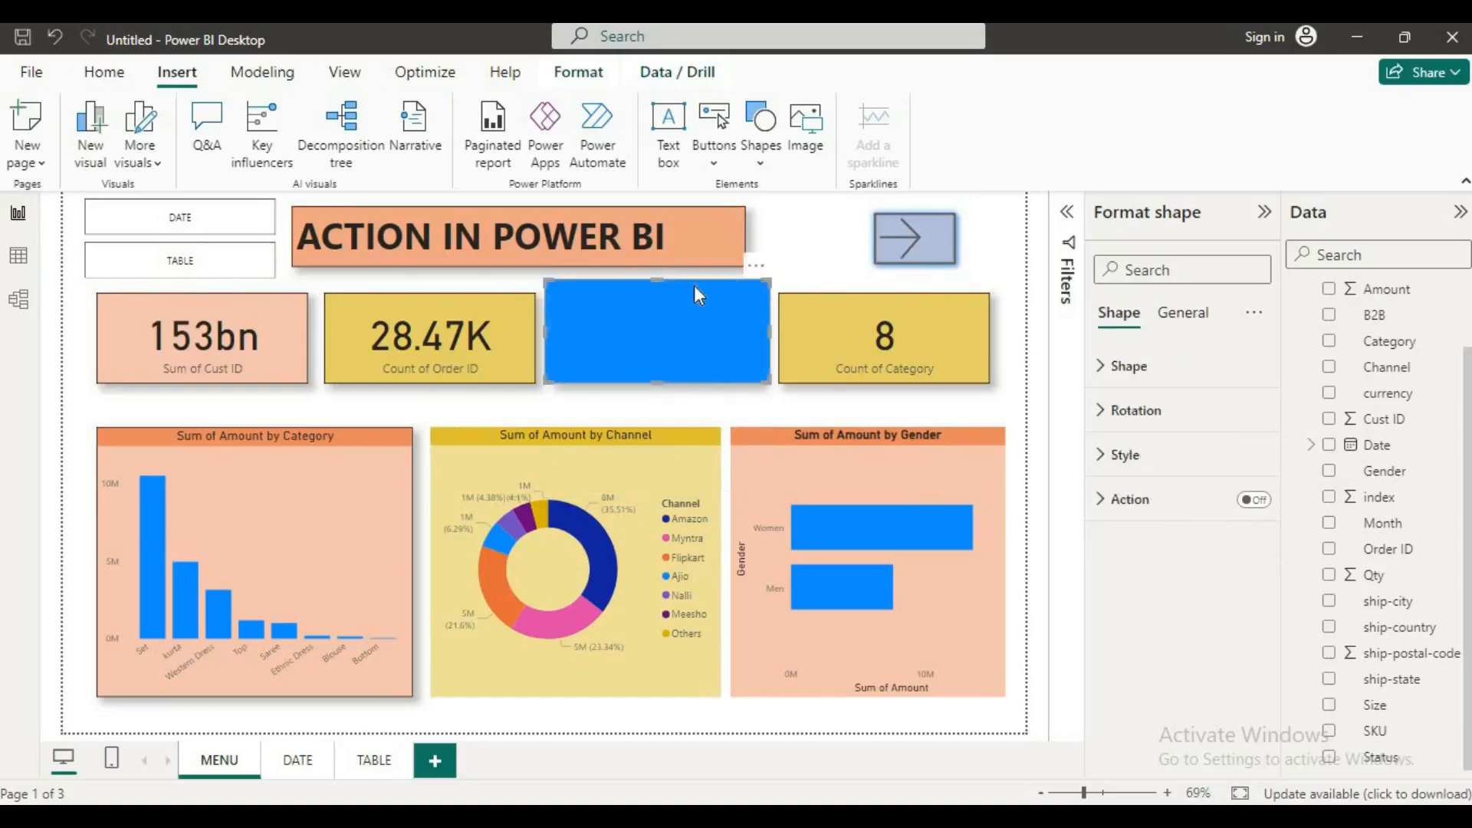
Step: Bring the blue rectangle over the Sum of Amount card forward in the layer order
click(756, 266)
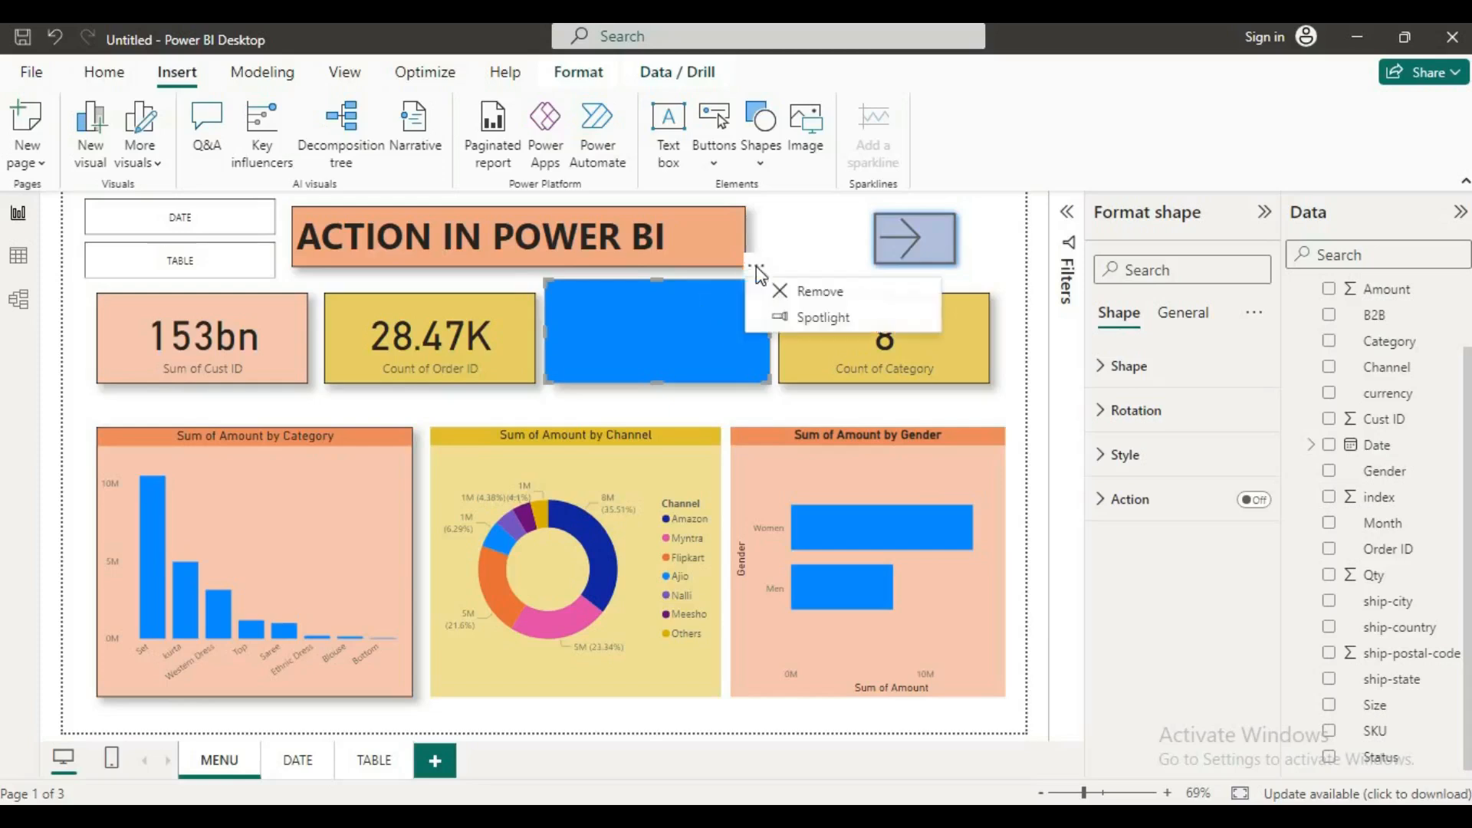
click(811, 253)
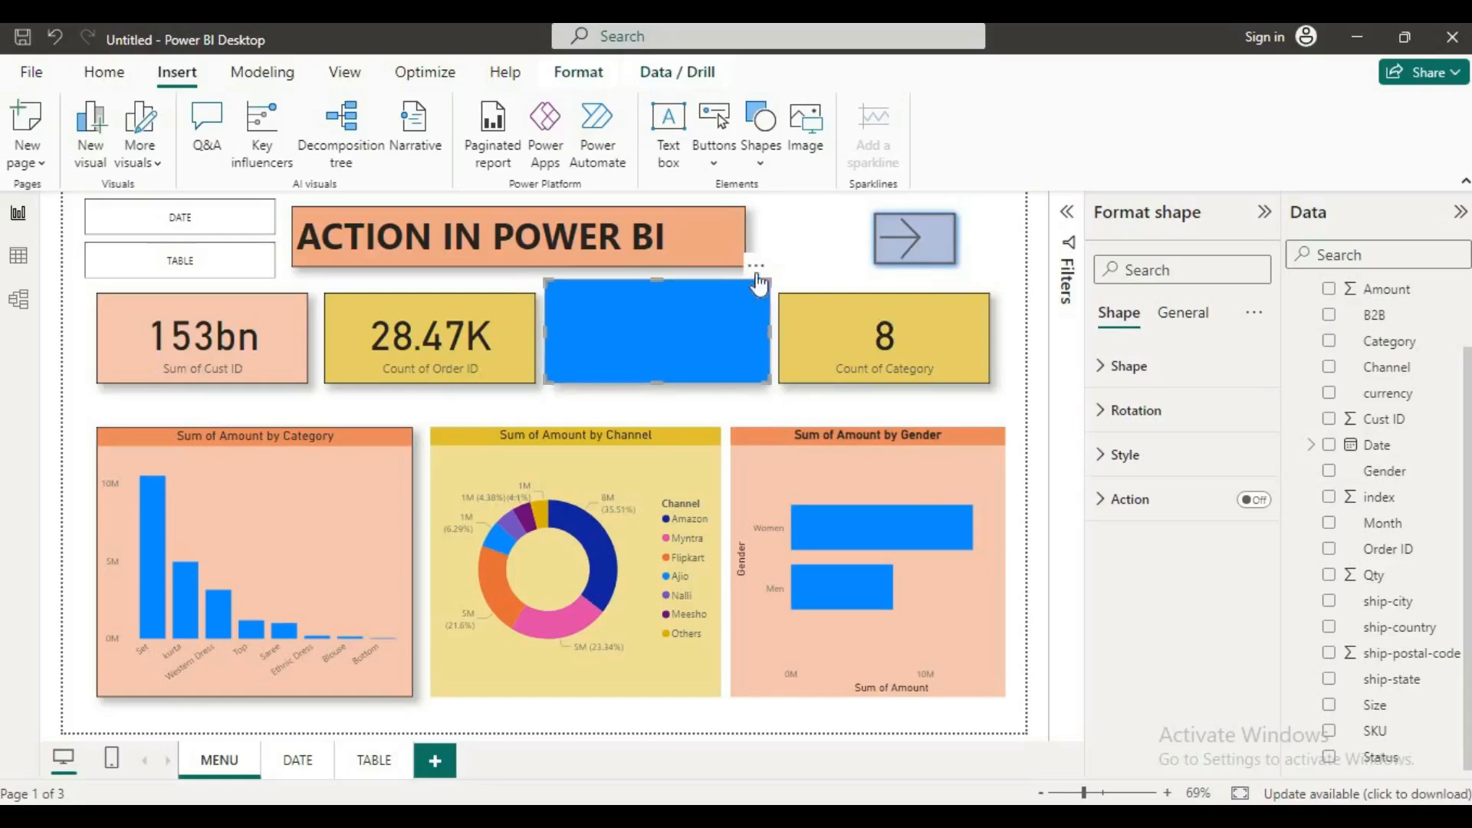
click(101, 72)
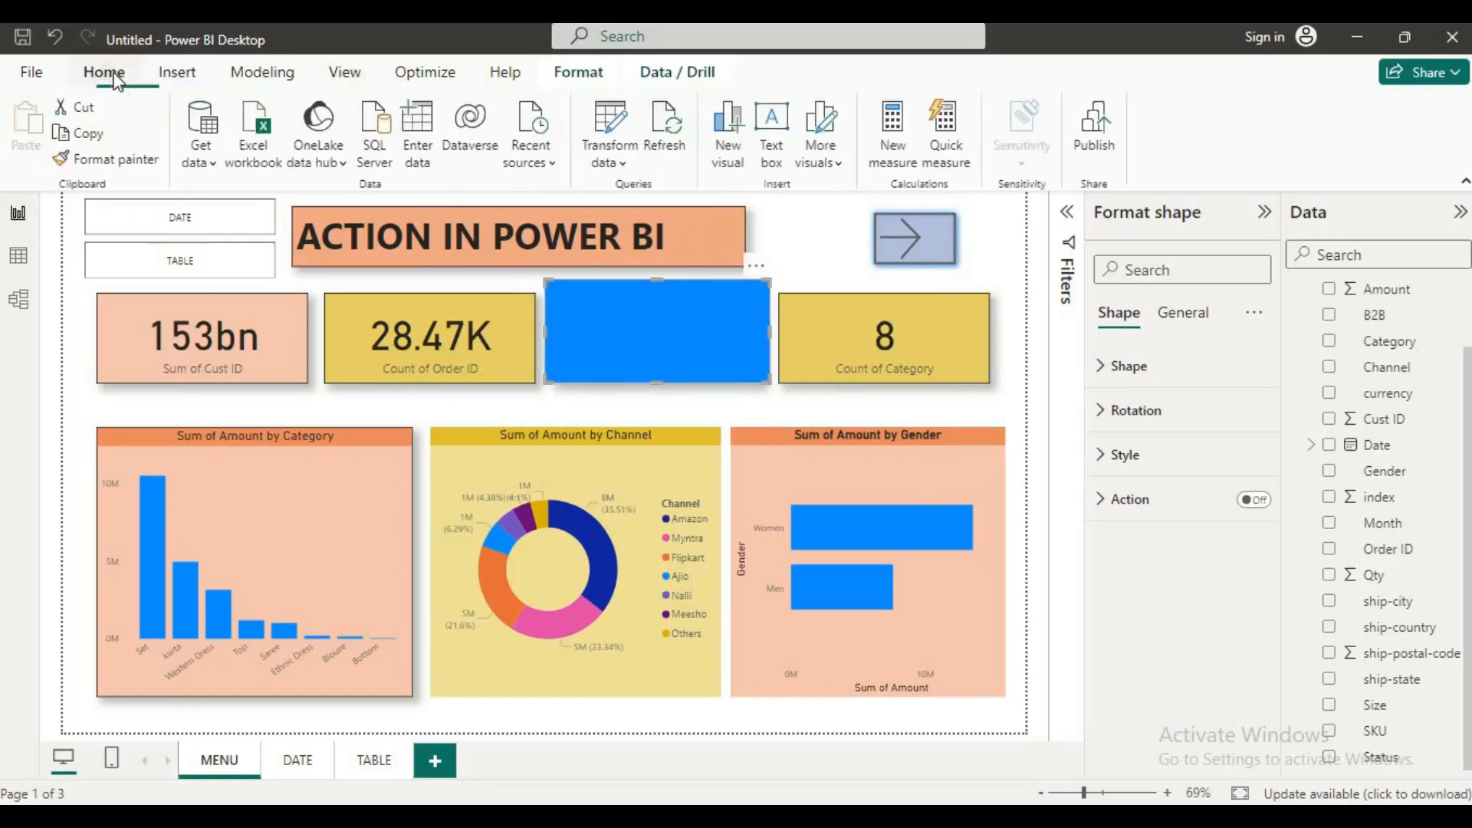
click(578, 71)
click(283, 158)
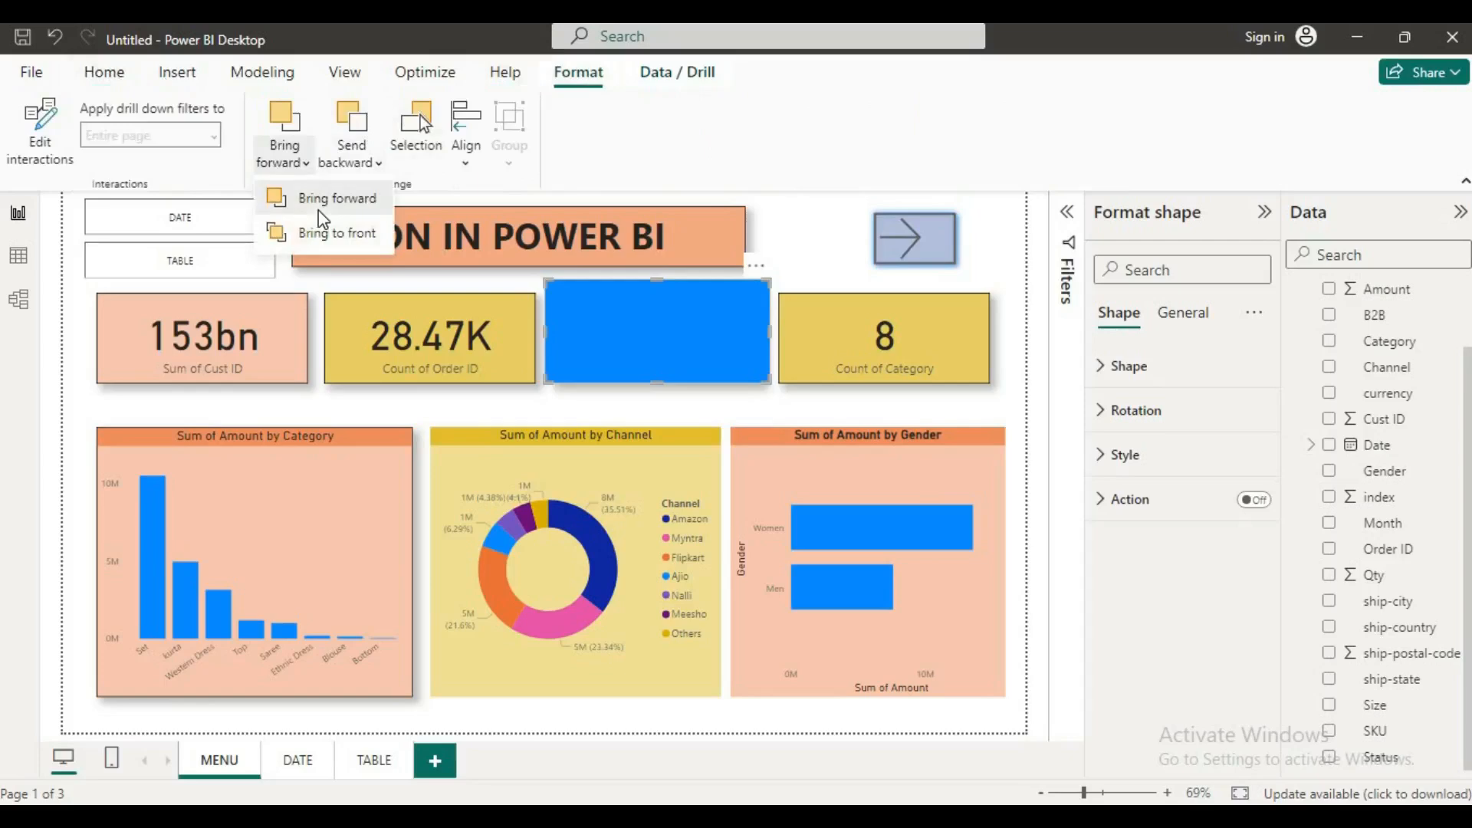
click(319, 210)
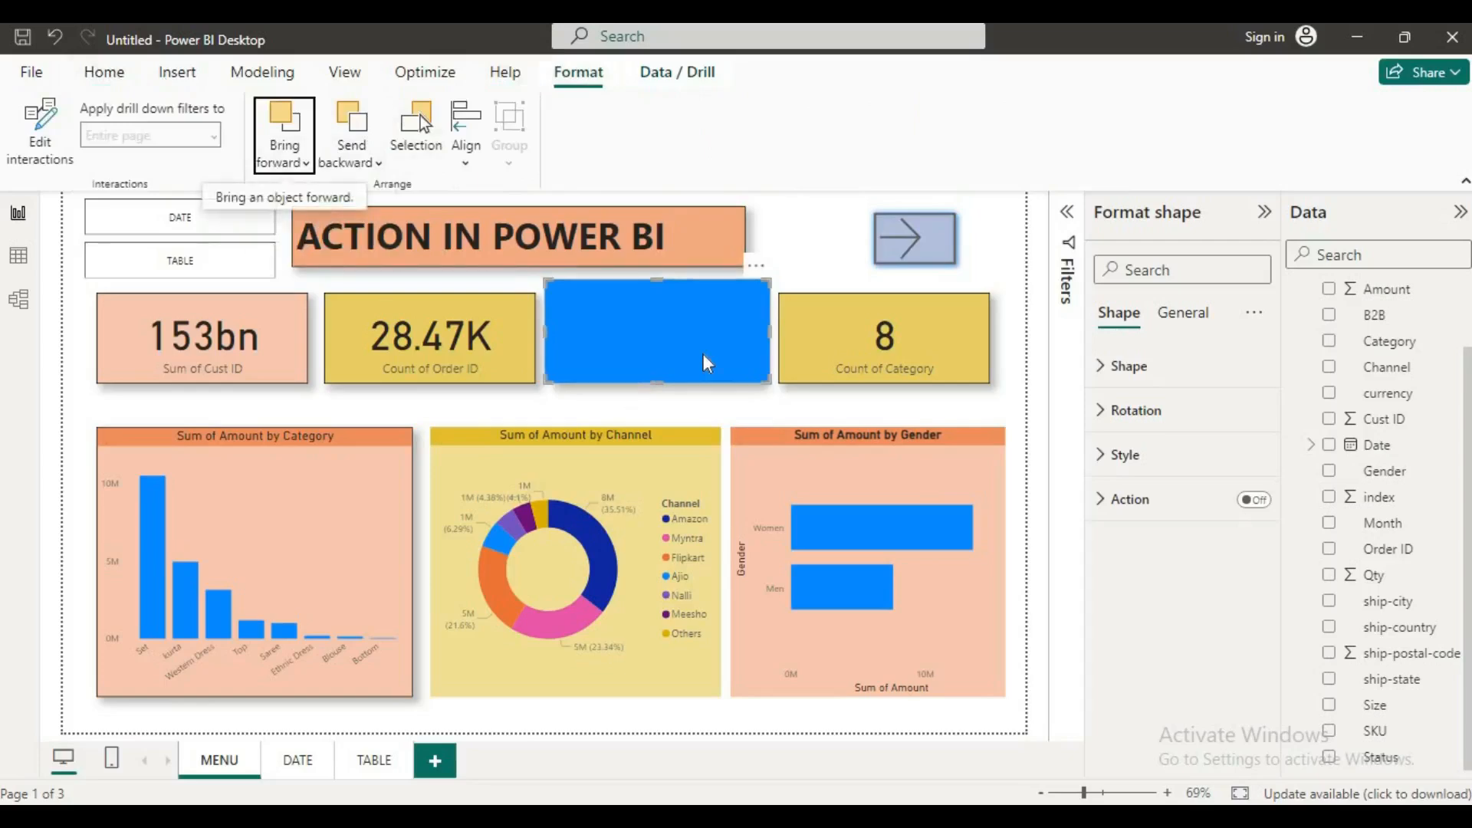
Step: Send the blue rectangle to the back so it sits behind the Sum of Amount card
click(288, 170)
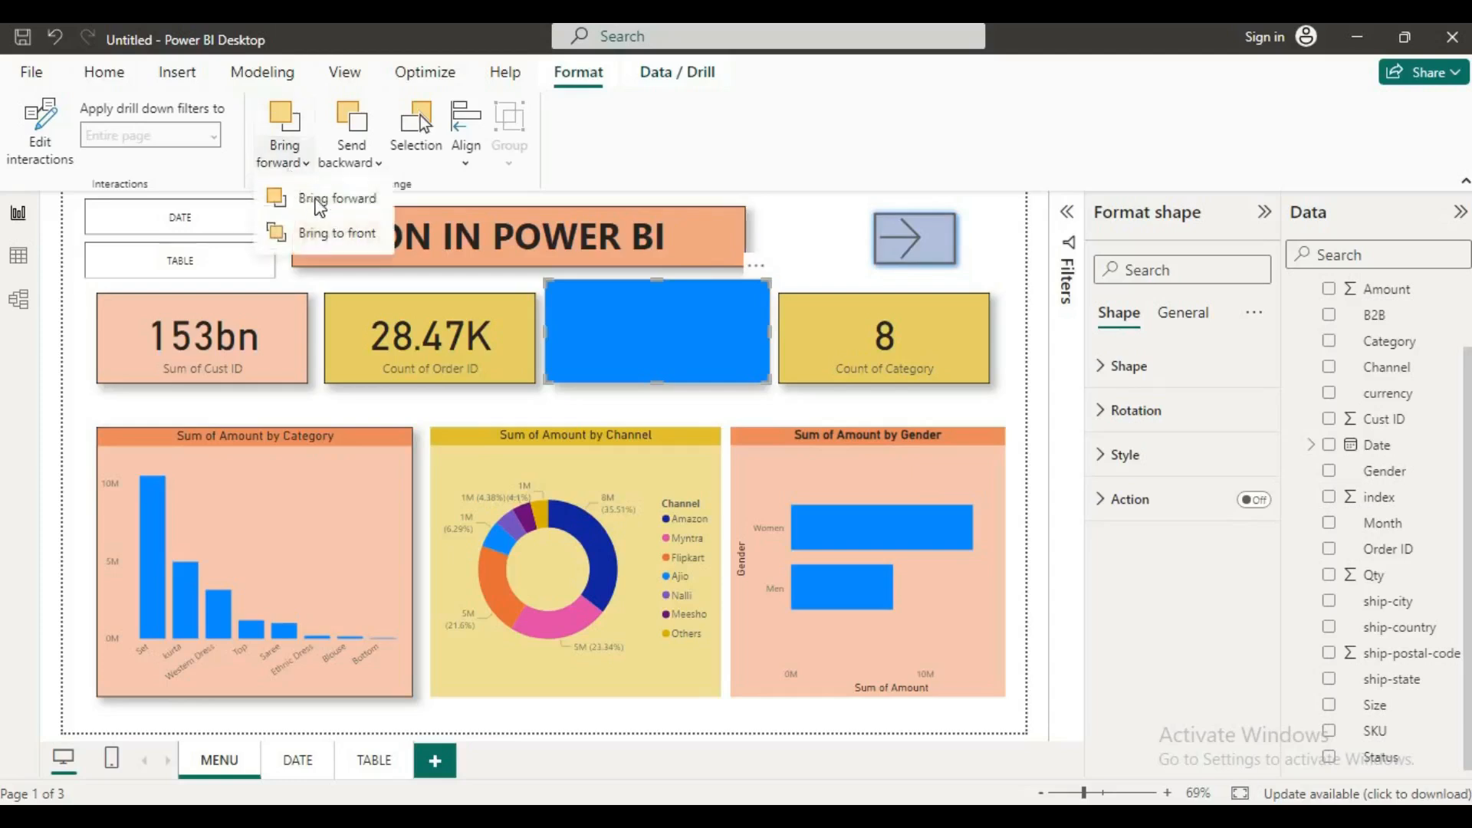
click(355, 158)
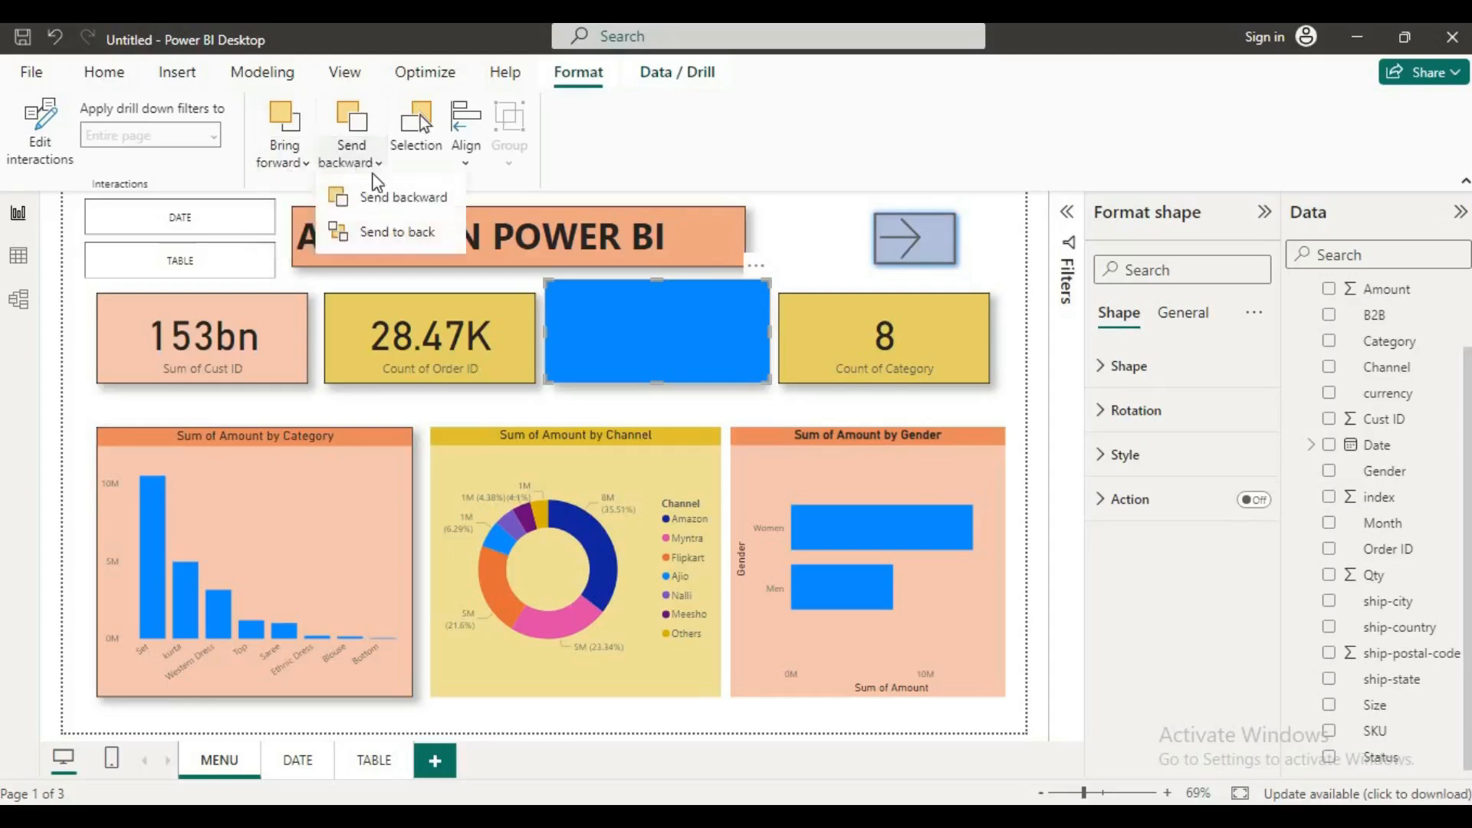
click(391, 230)
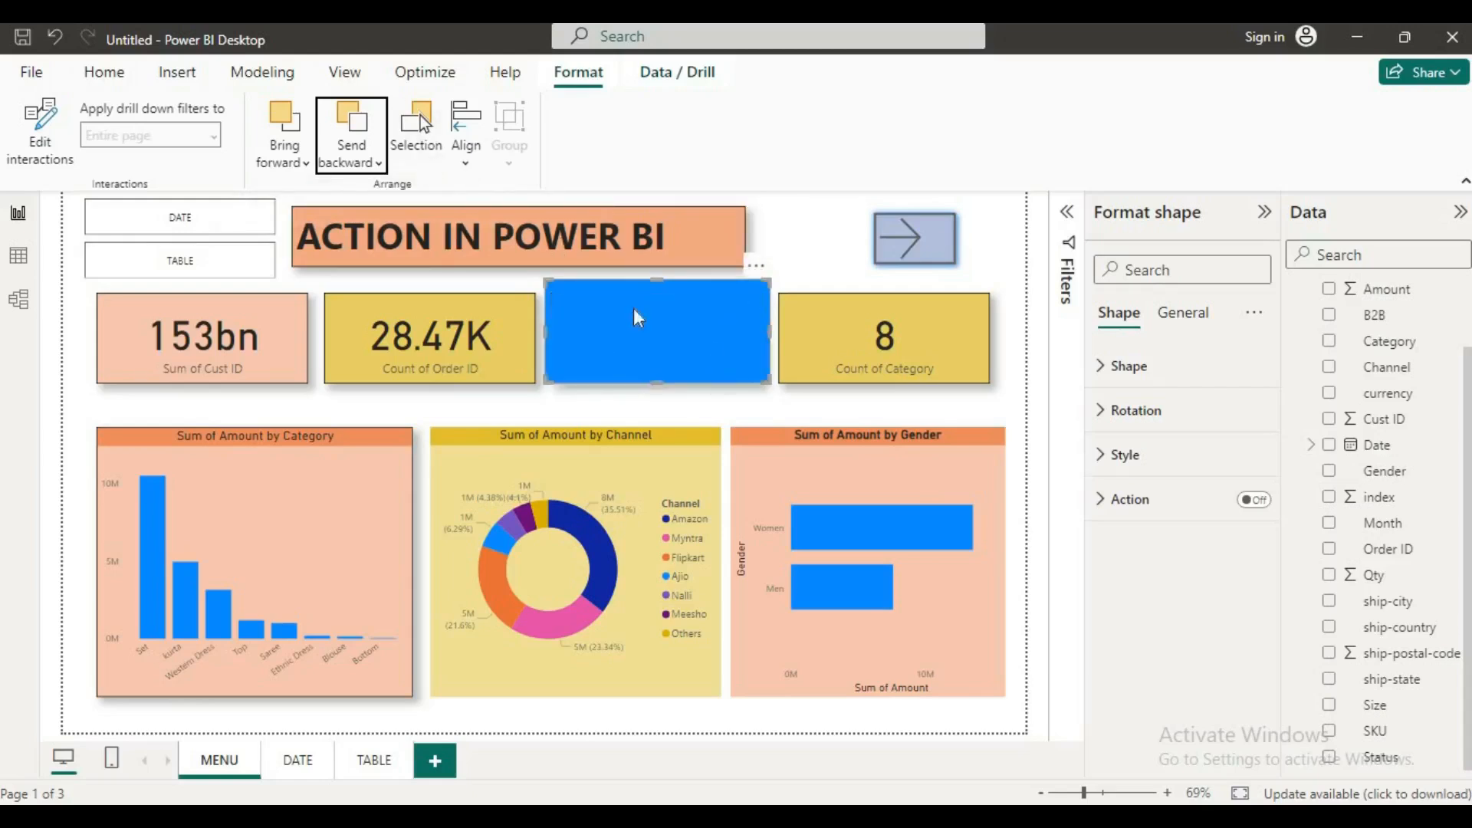
click(757, 288)
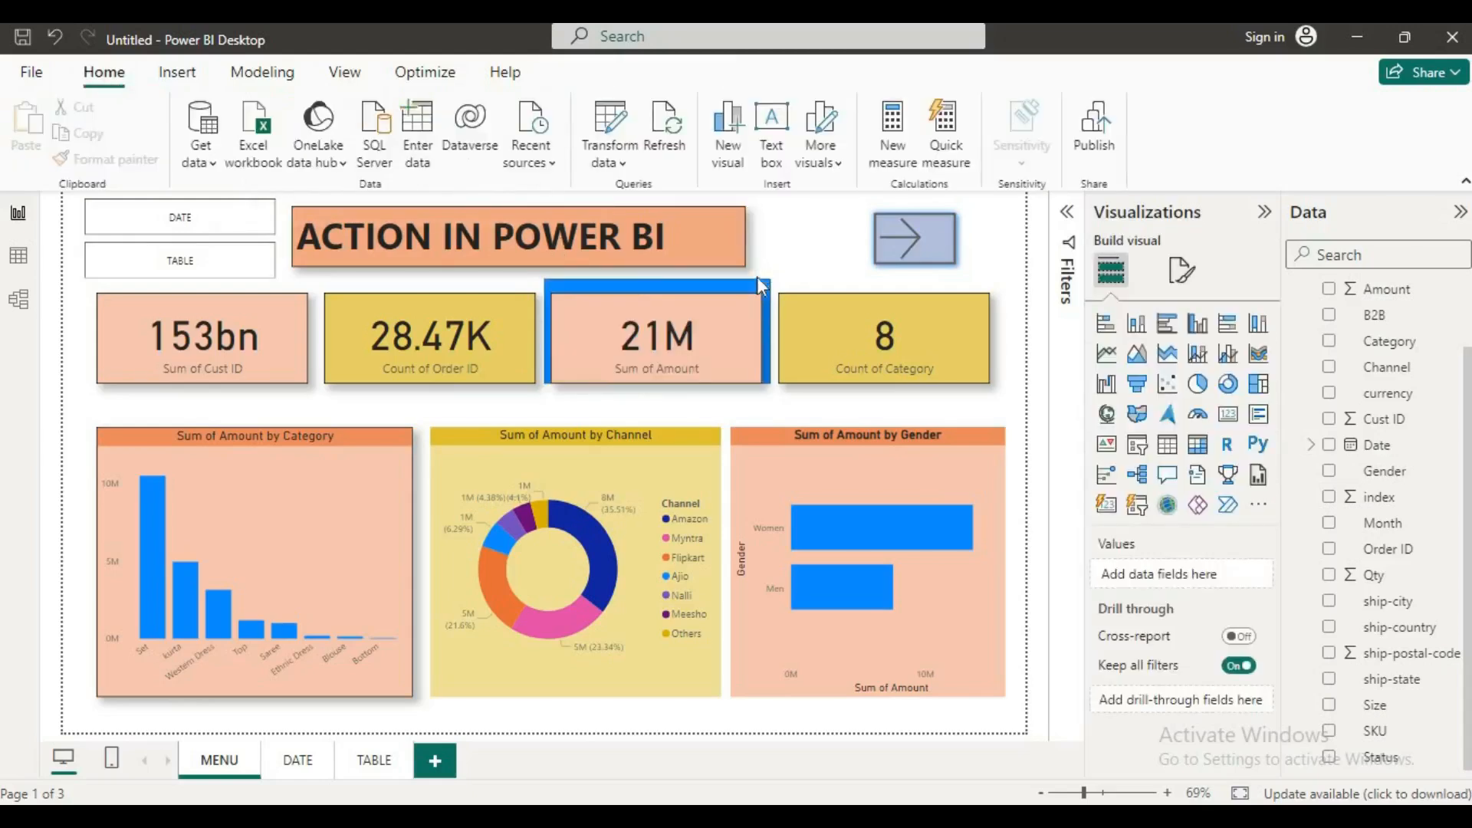
Step: Remove the blue rectangle from behind the Sum of Amount card
click(642, 281)
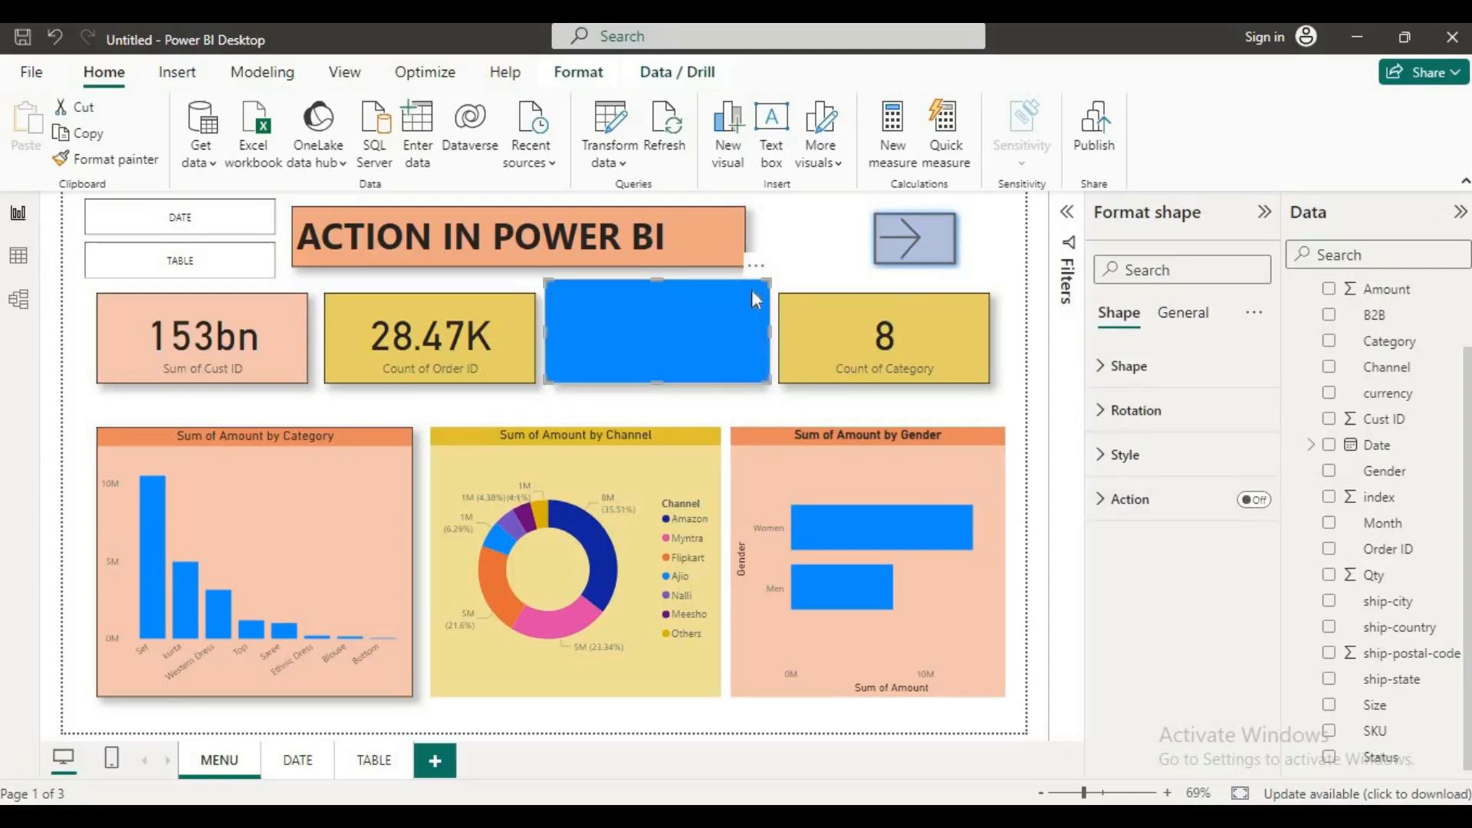
click(758, 267)
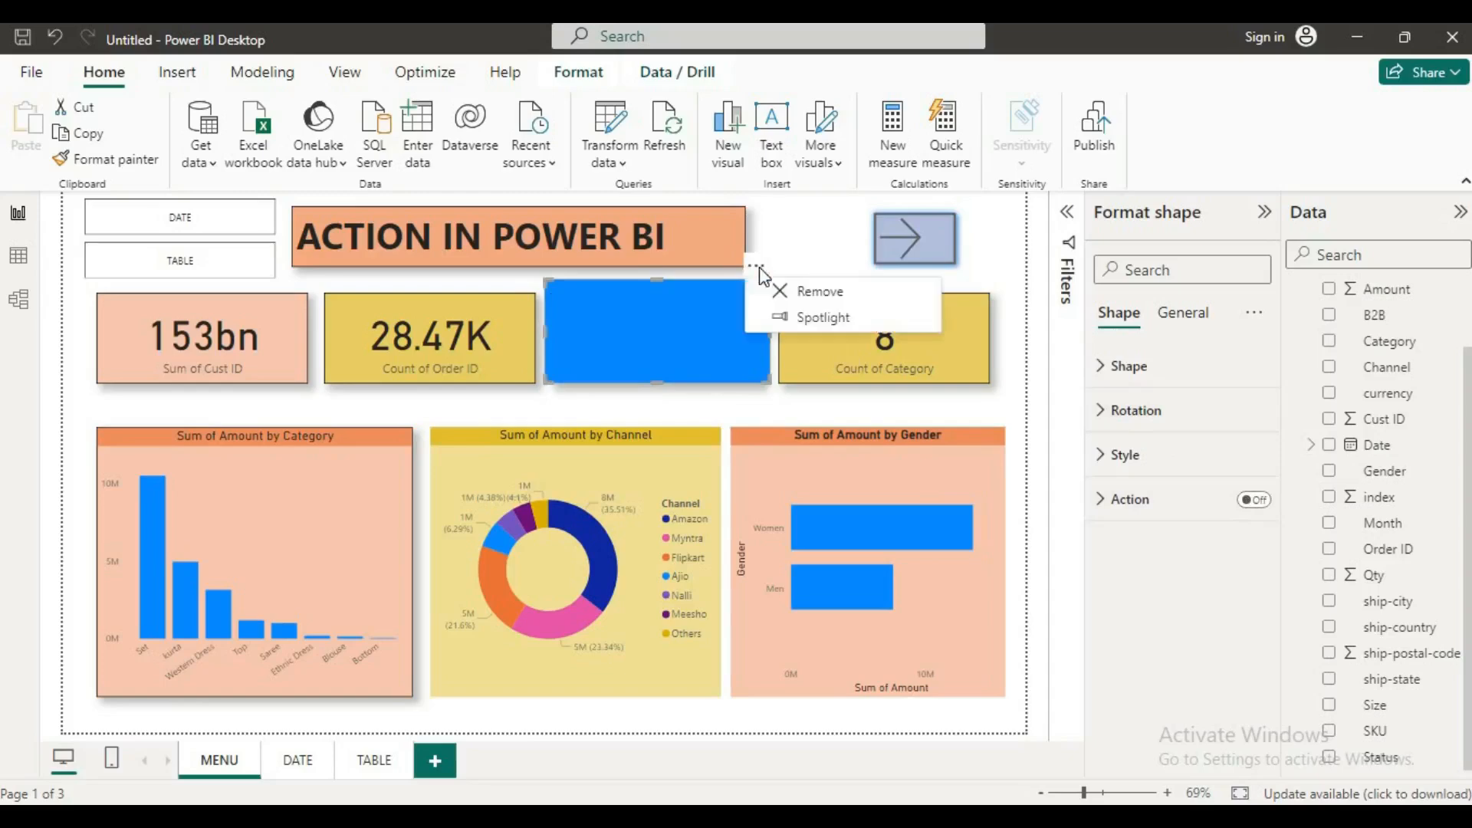
click(806, 293)
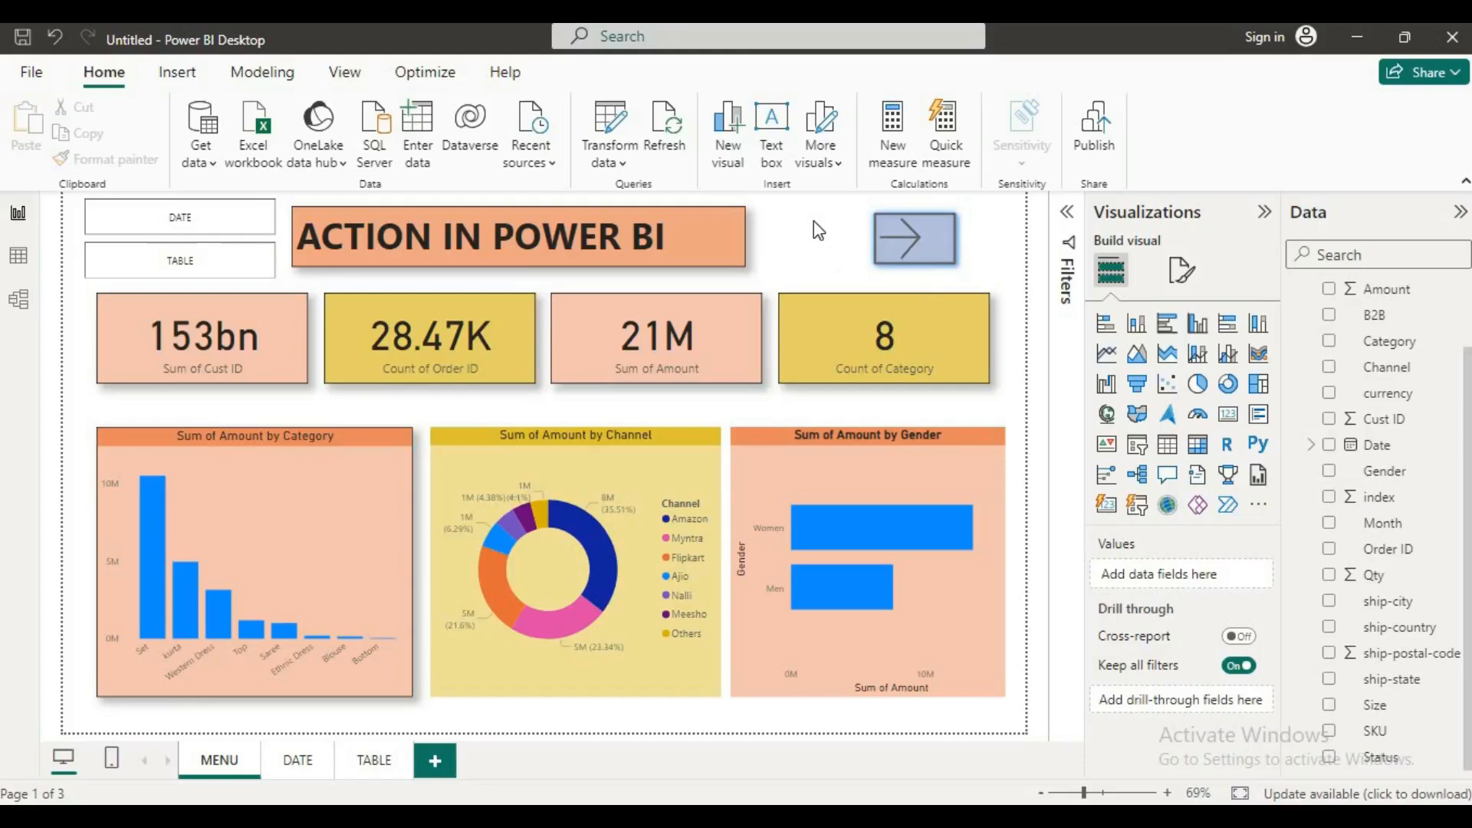
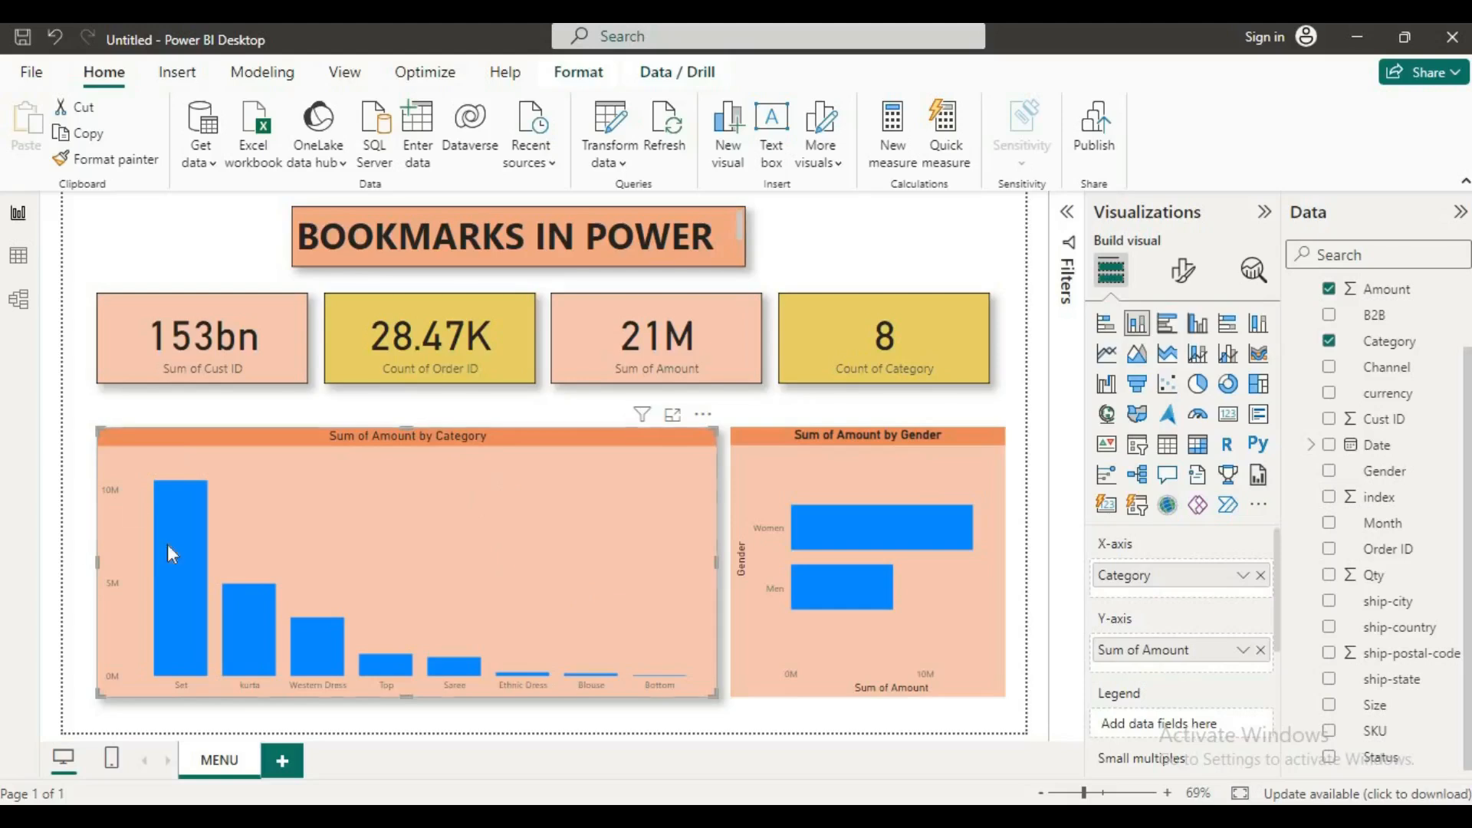
Step: Add a separate stacked column chart with Channel on the X-axis and Amount on the Y-axis
click(127, 406)
click(251, 486)
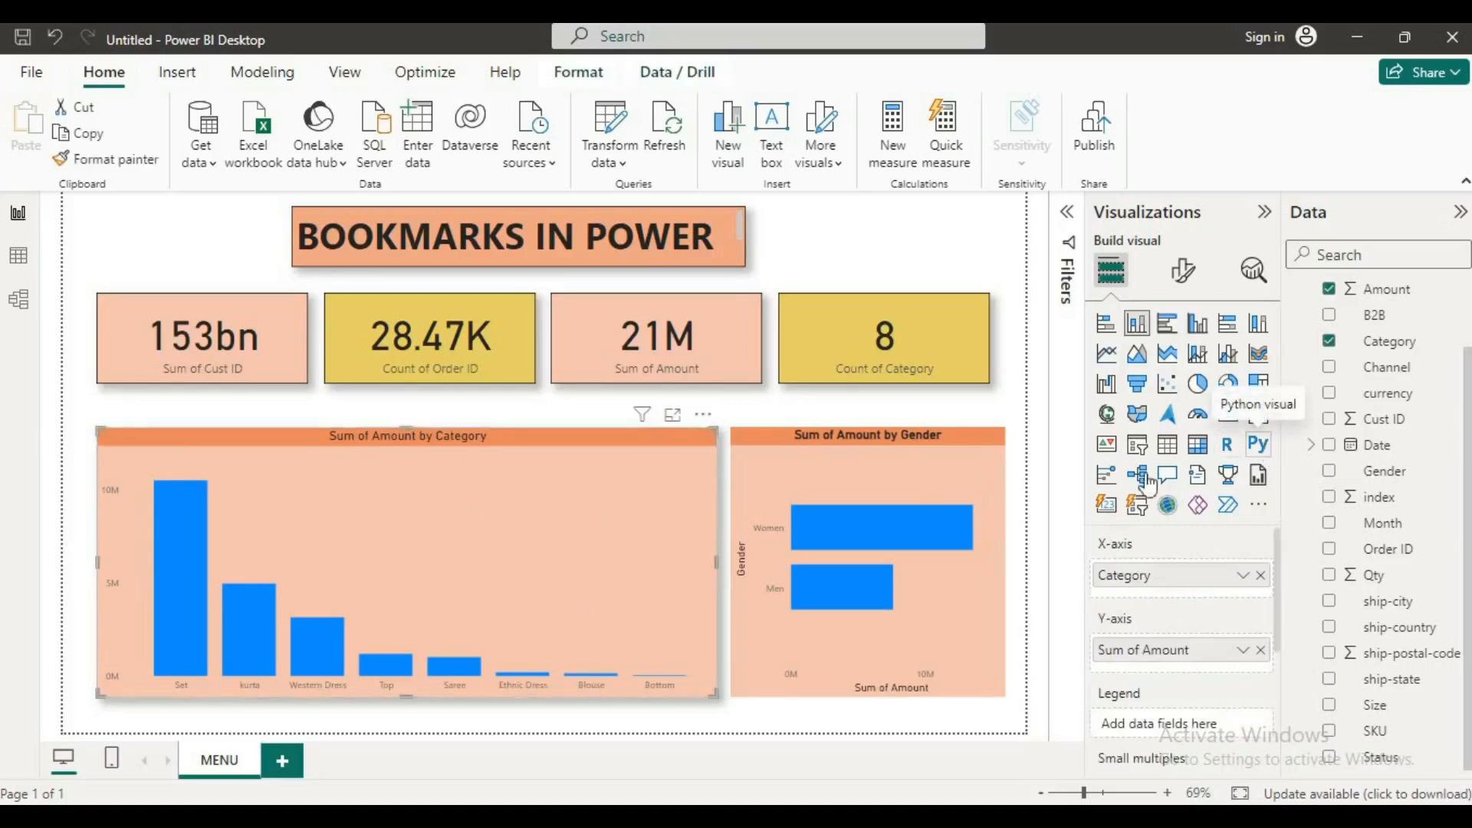
click(267, 409)
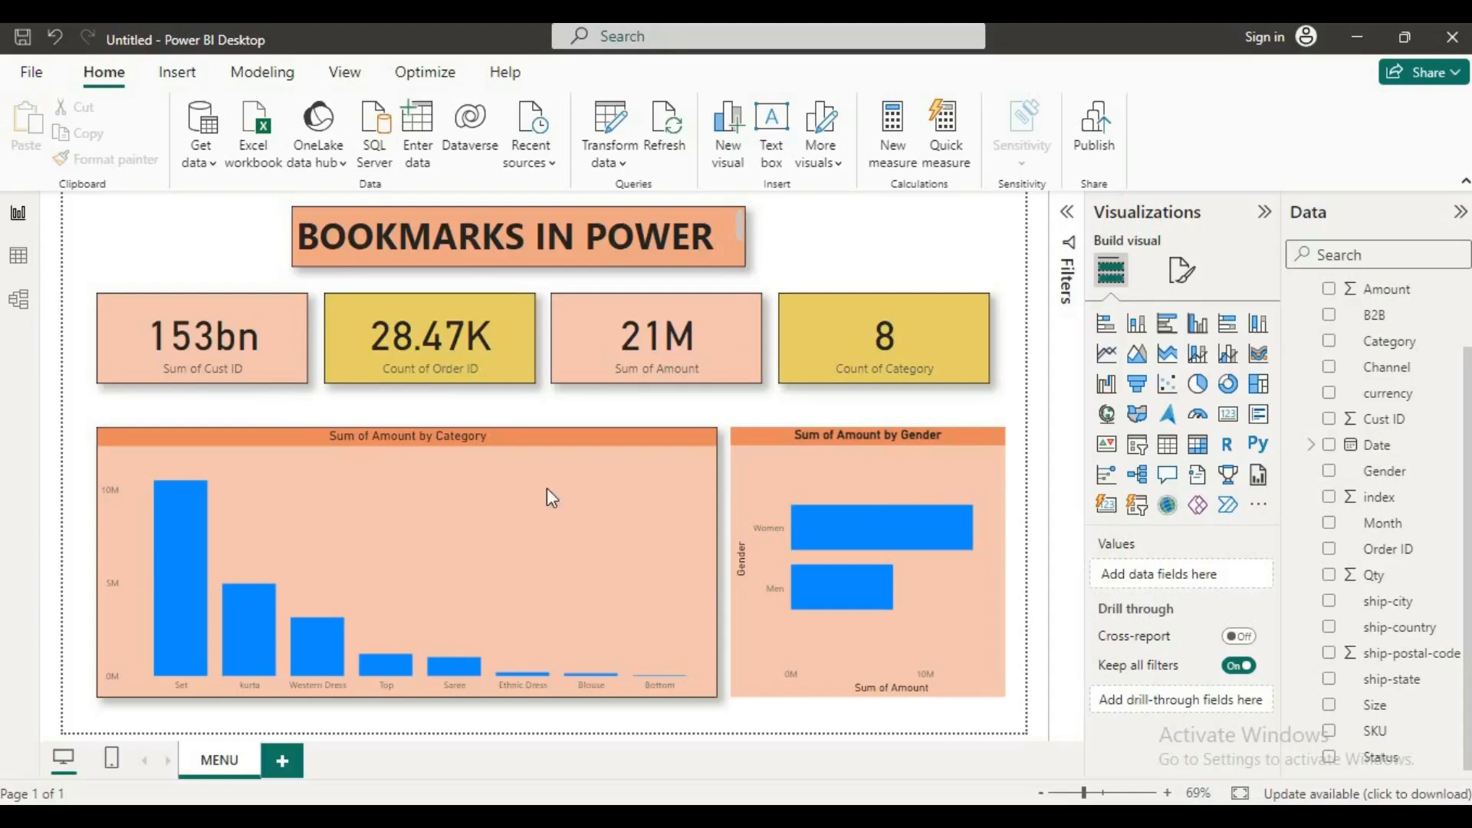
click(1138, 330)
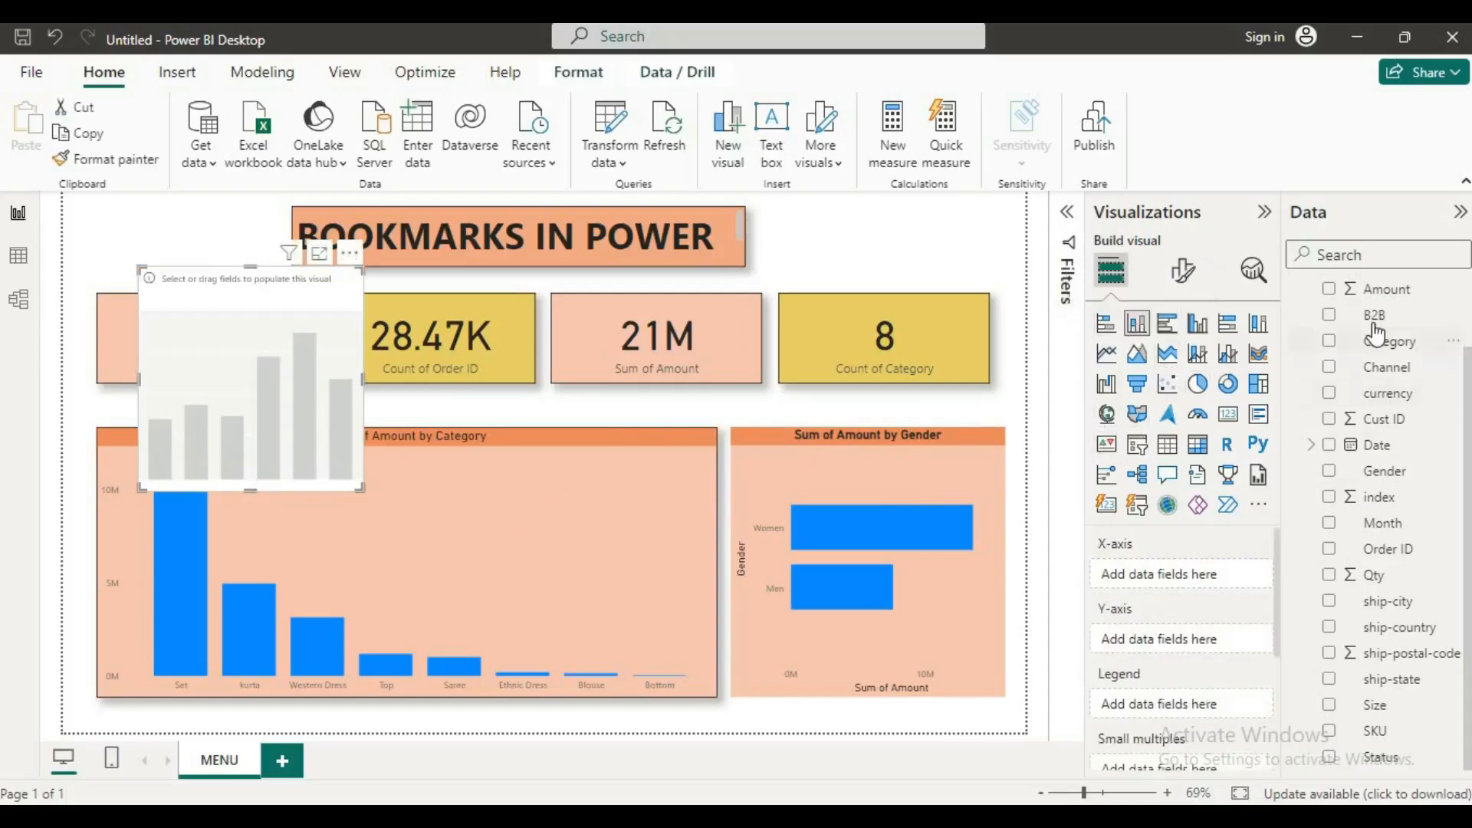
drag(1387, 367, 1181, 575)
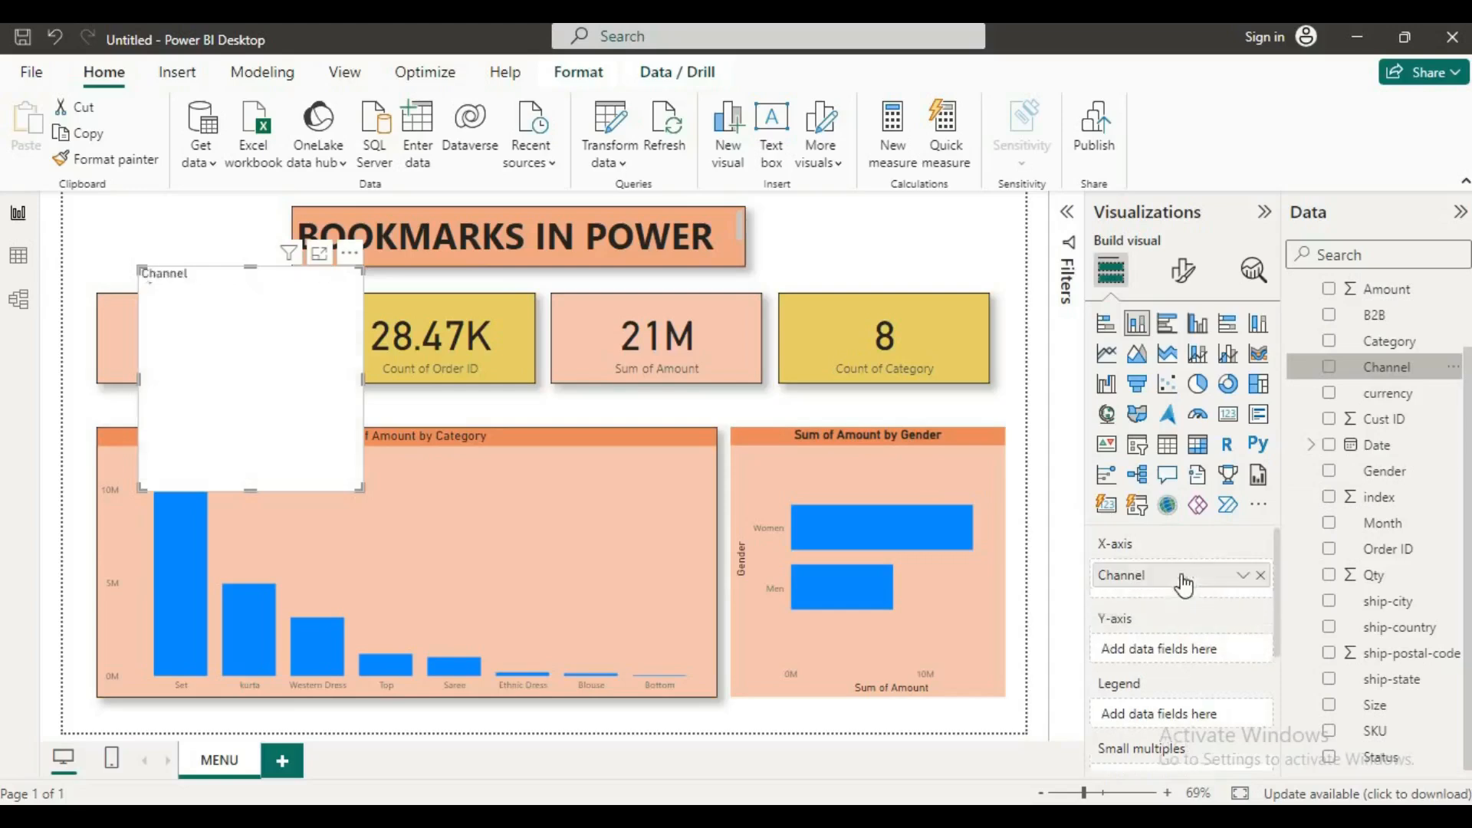
drag(1356, 289, 1167, 658)
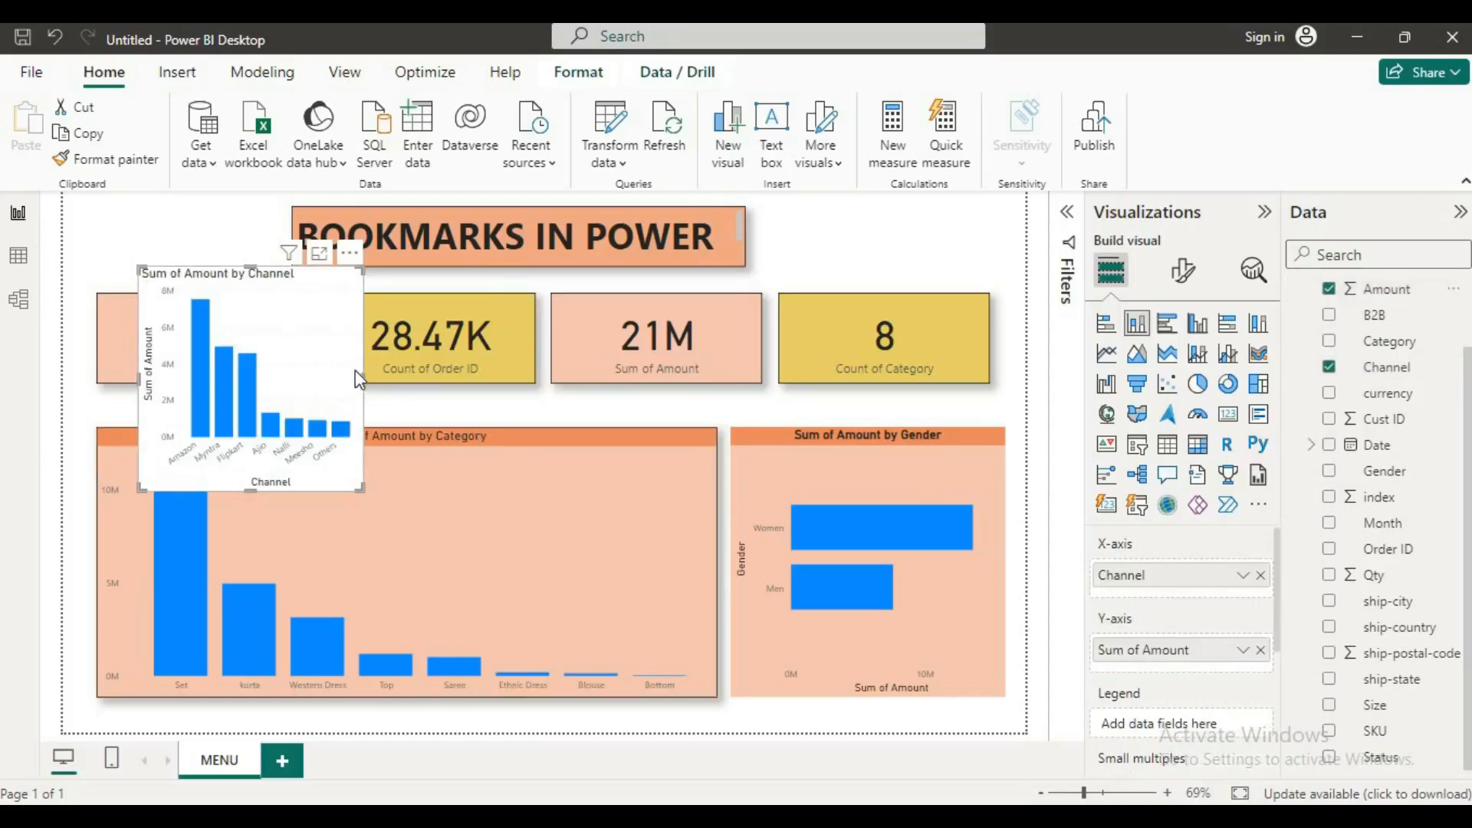
Step: Widen the Sum of Amount by Channel chart to match the Category chart and place it over that chart
drag(362, 379, 721, 450)
drag(504, 372, 454, 552)
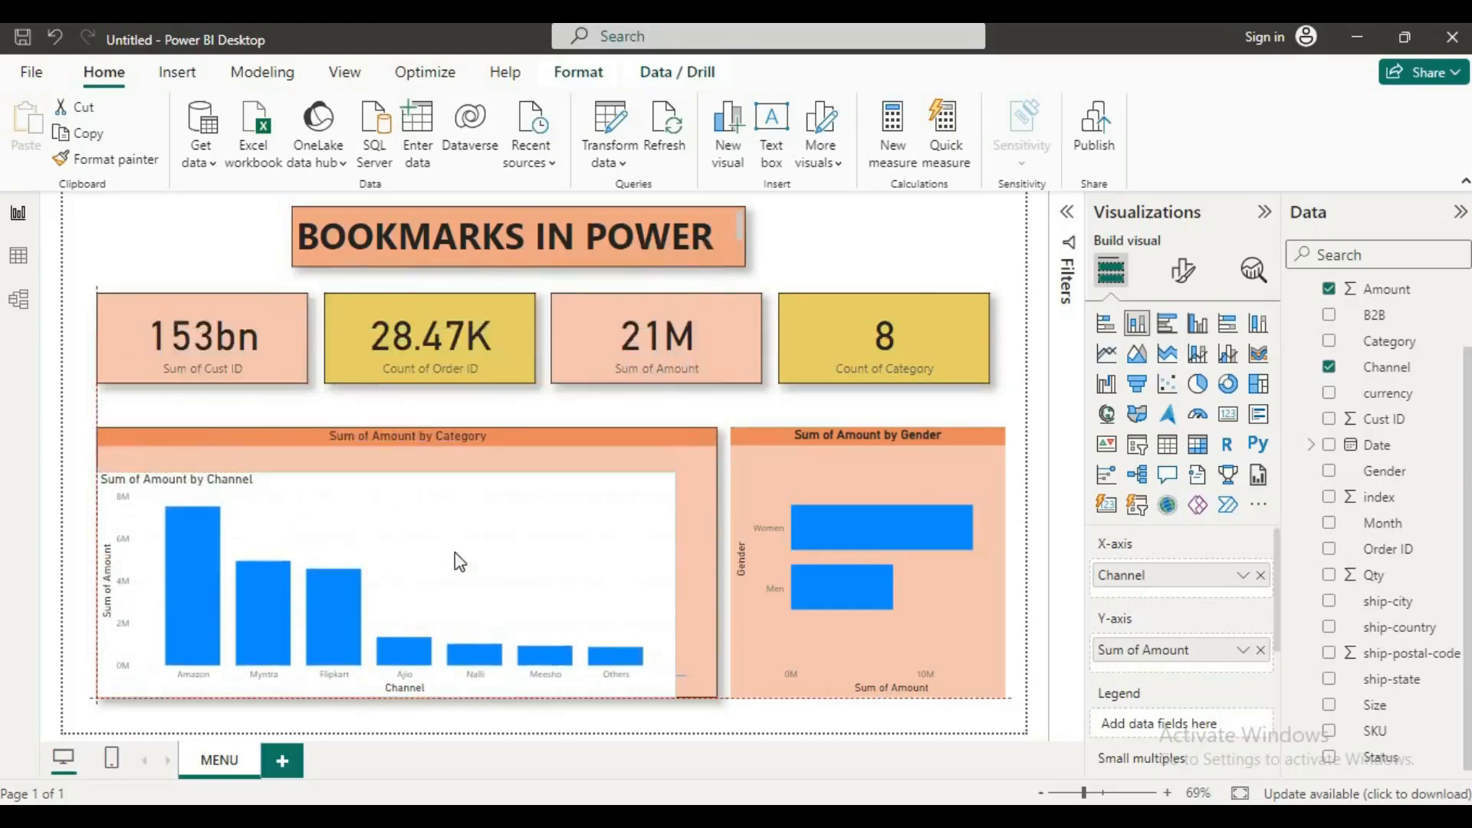
drag(675, 586, 718, 587)
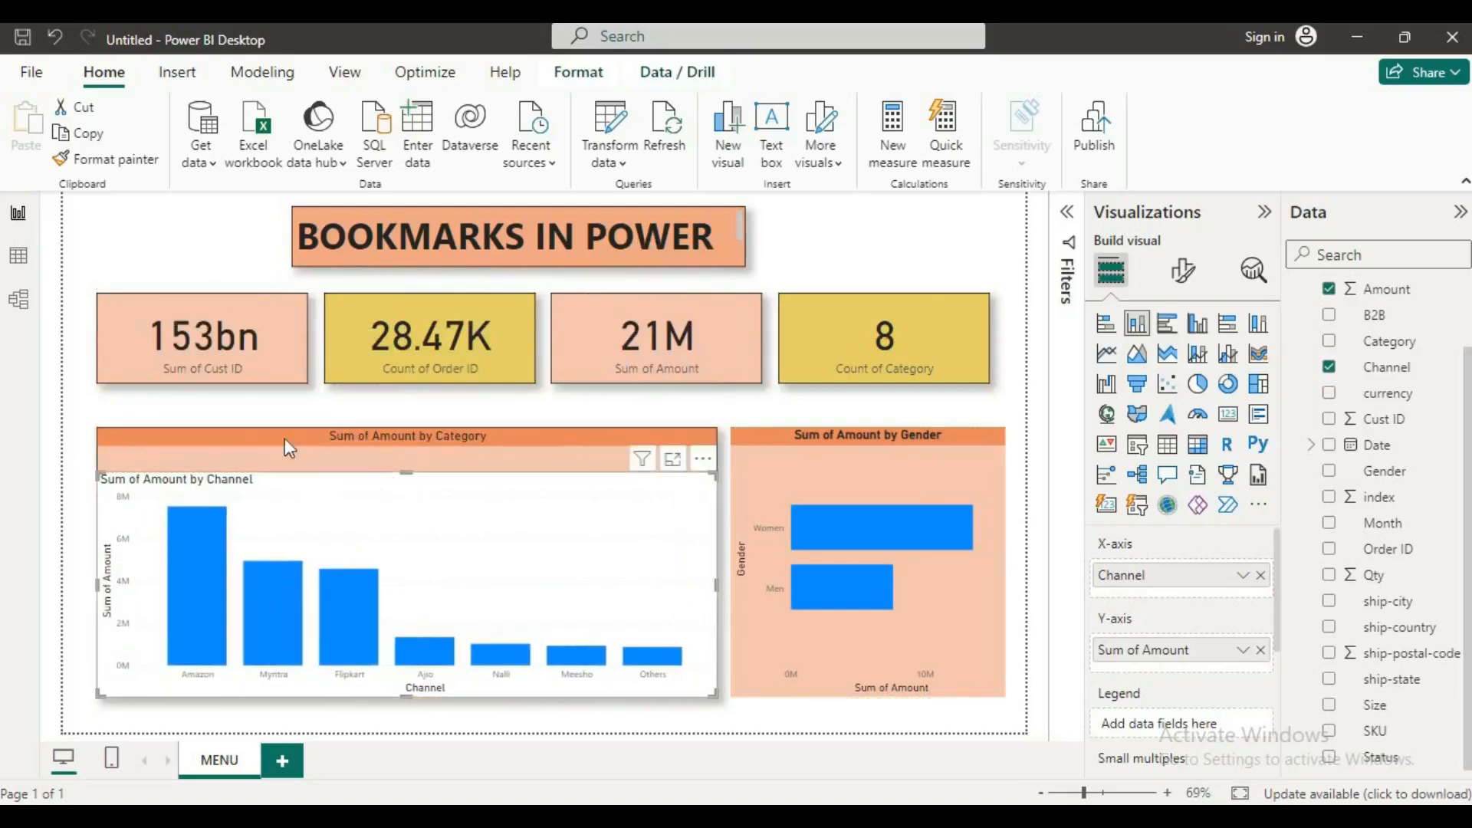
Step: Try to copy the Category chart's formatting onto the Channel chart with Format painter
click(248, 447)
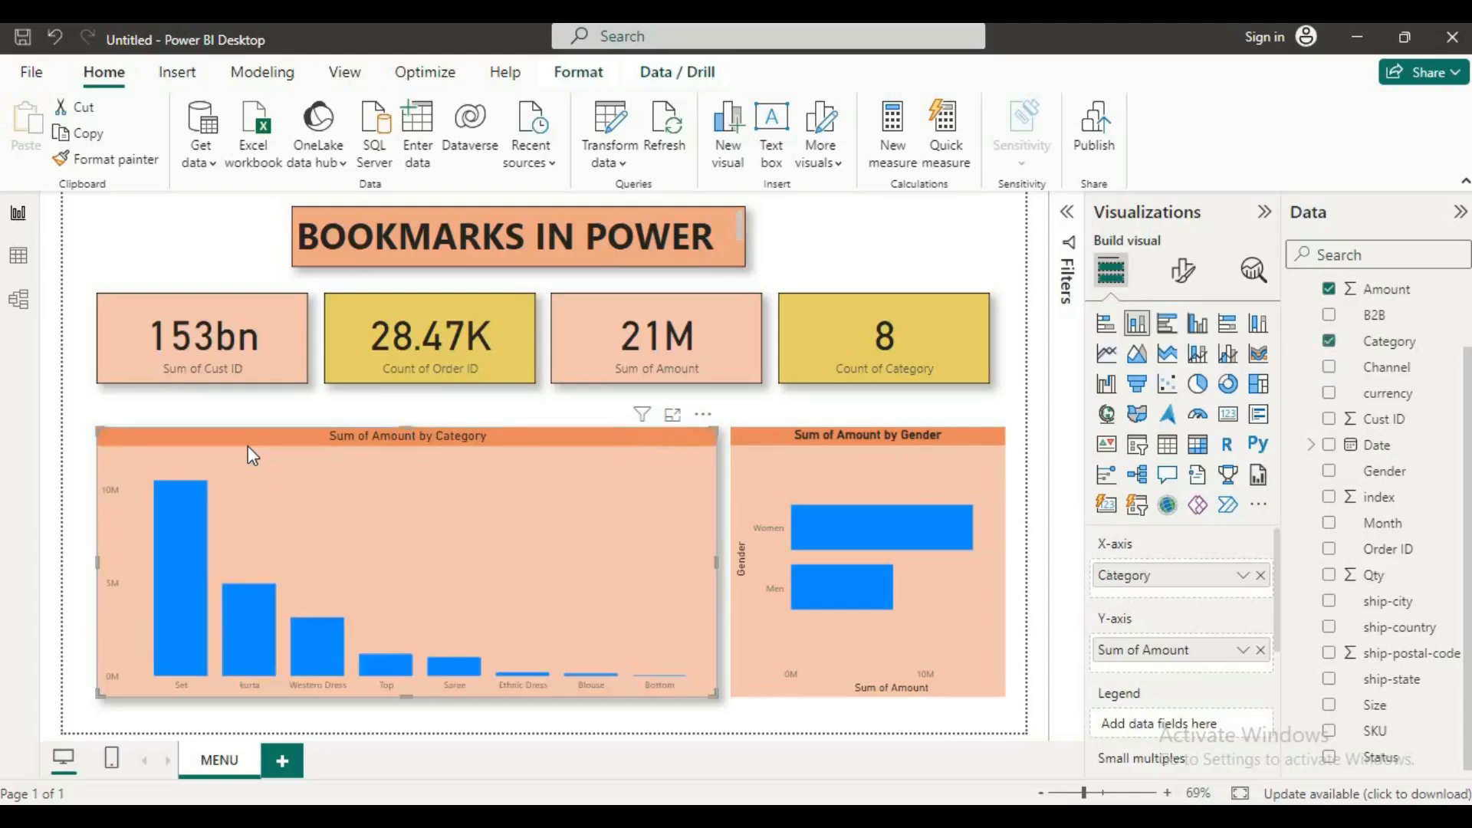
click(98, 158)
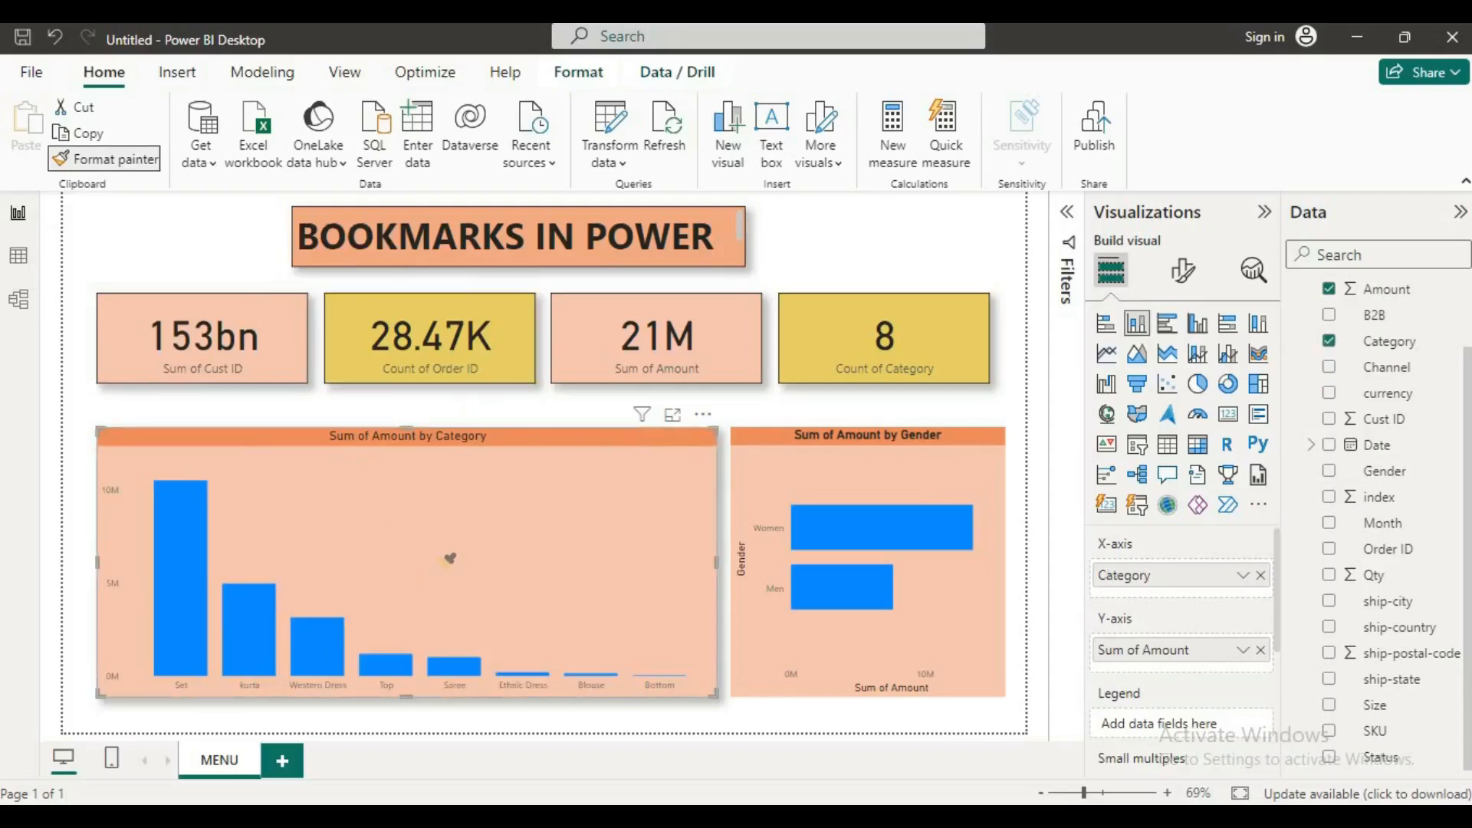
click(436, 550)
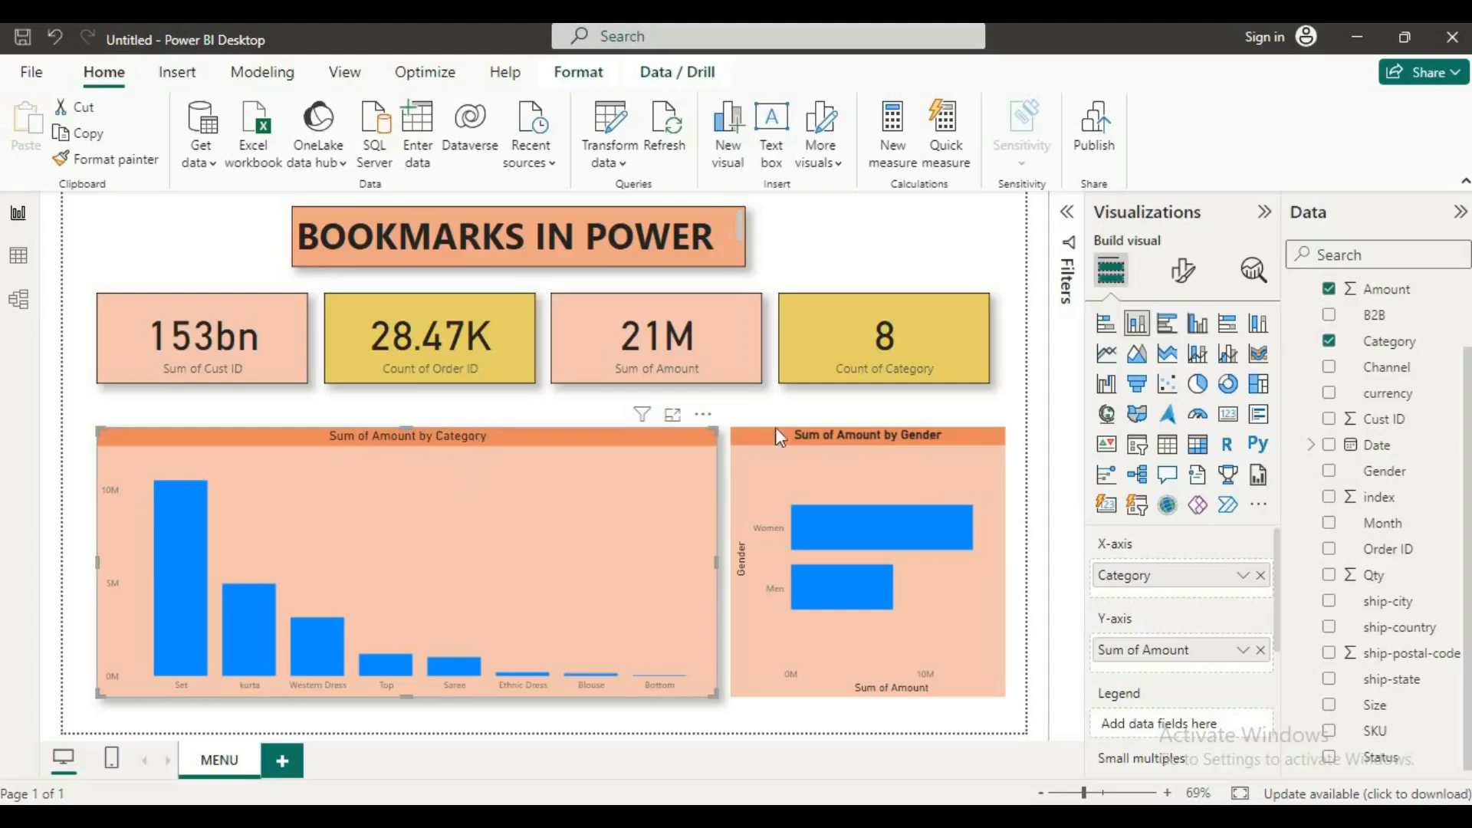
click(887, 223)
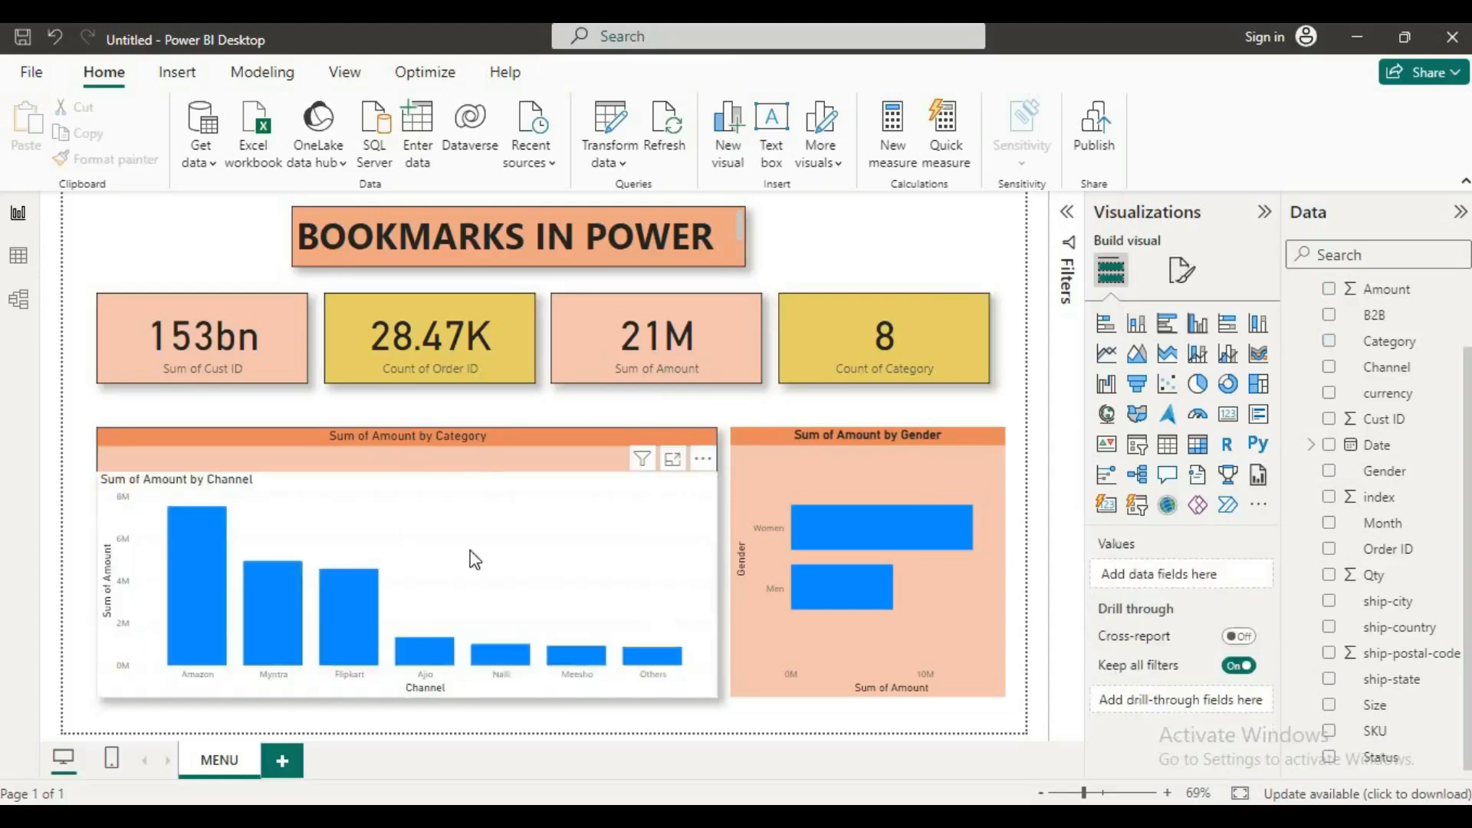
Step: Move the Channel chart clear of the Category chart and copy the Category chart's formatting onto it with Format painter
drag(398, 546, 656, 297)
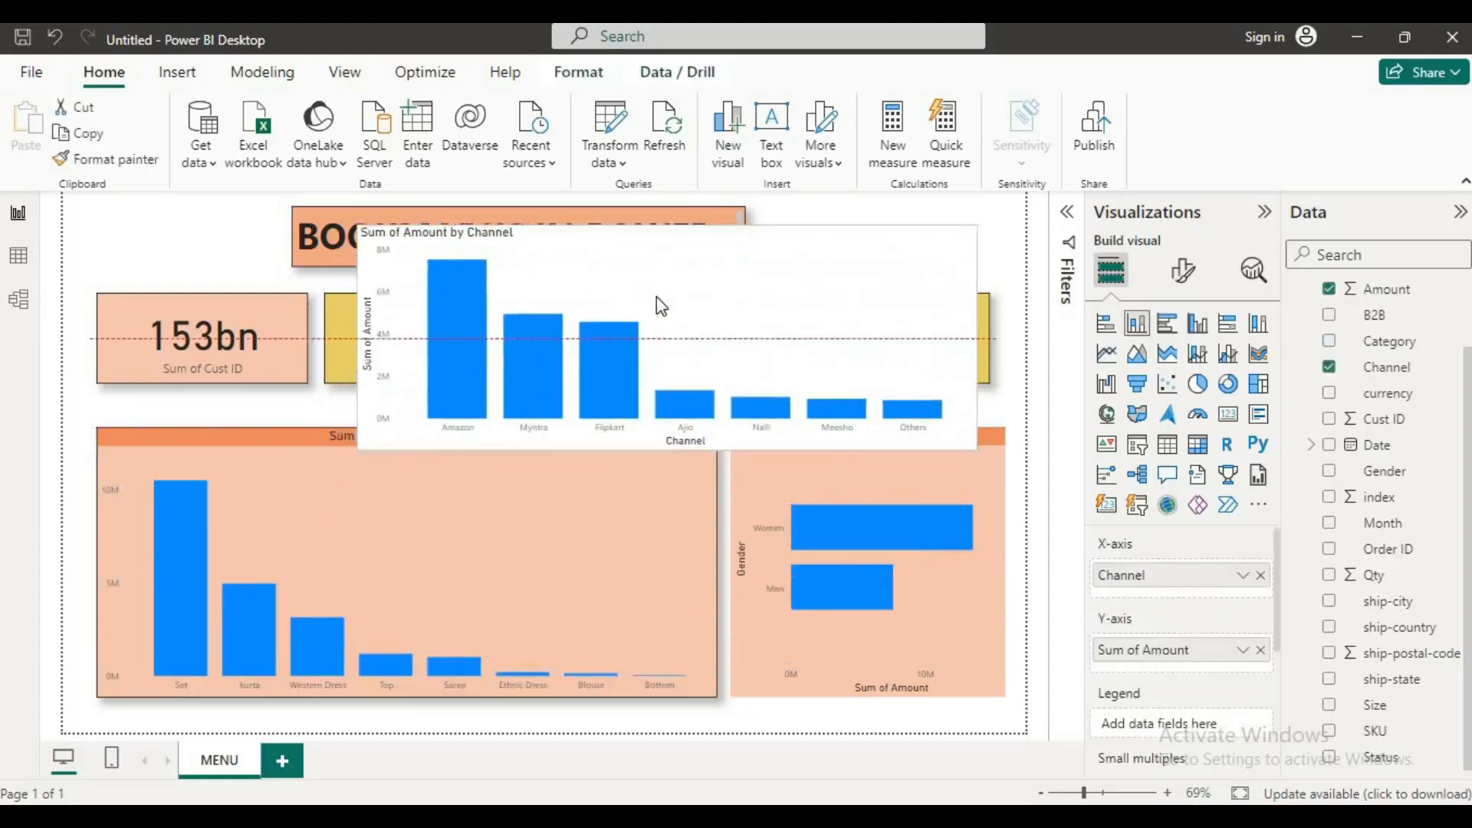
click(138, 258)
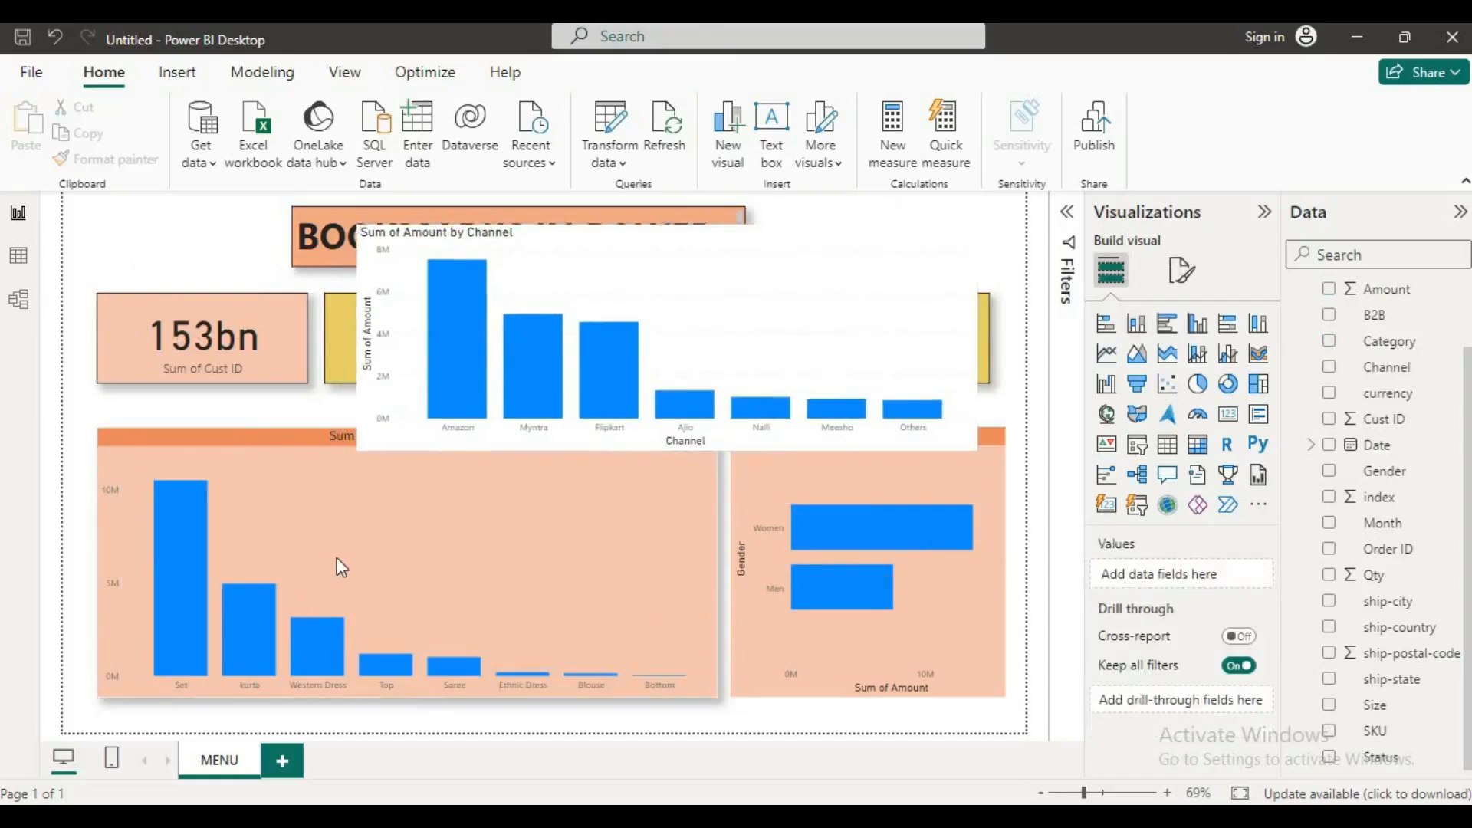
click(337, 558)
click(106, 159)
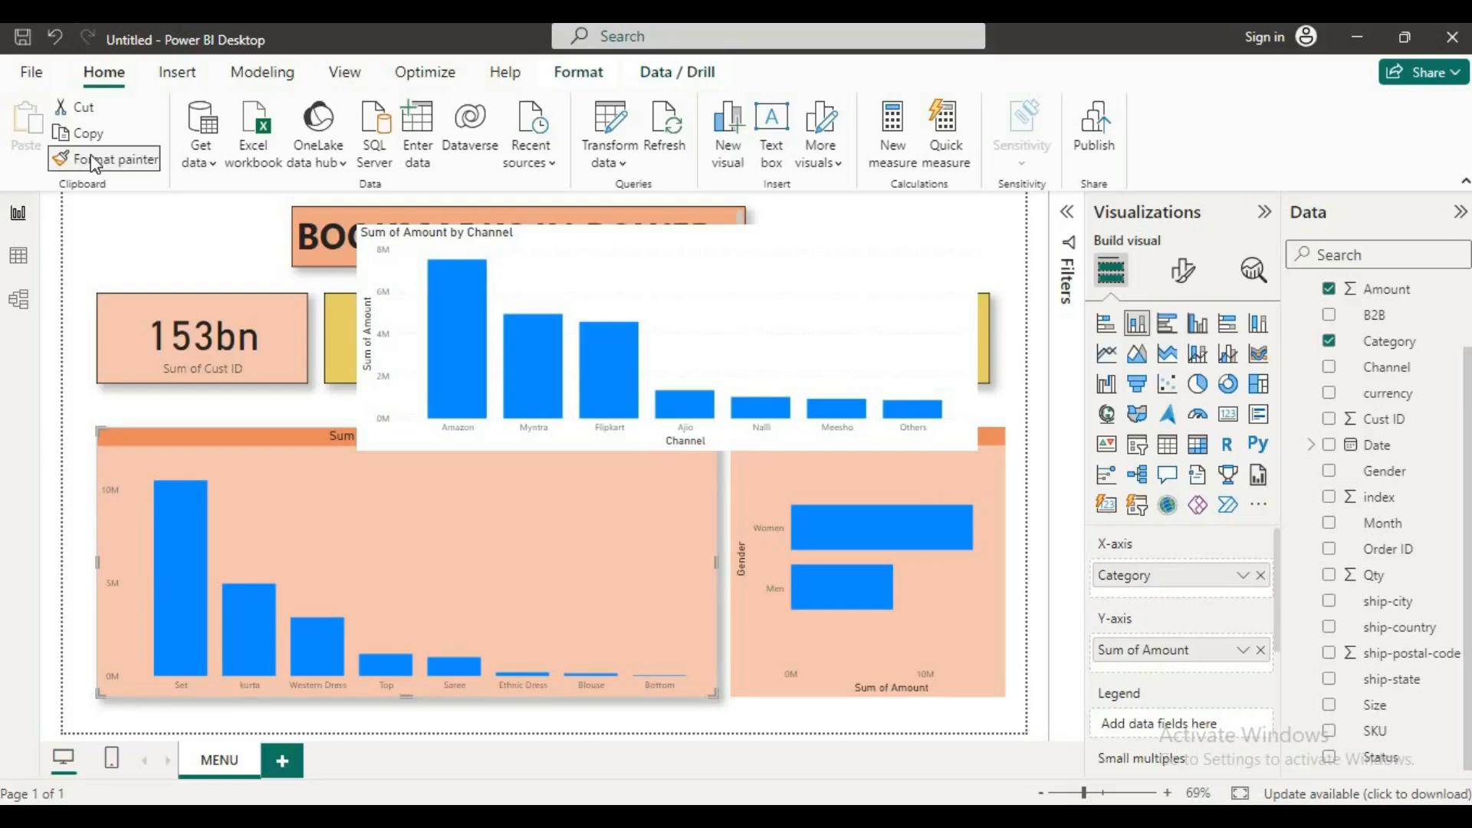
click(613, 242)
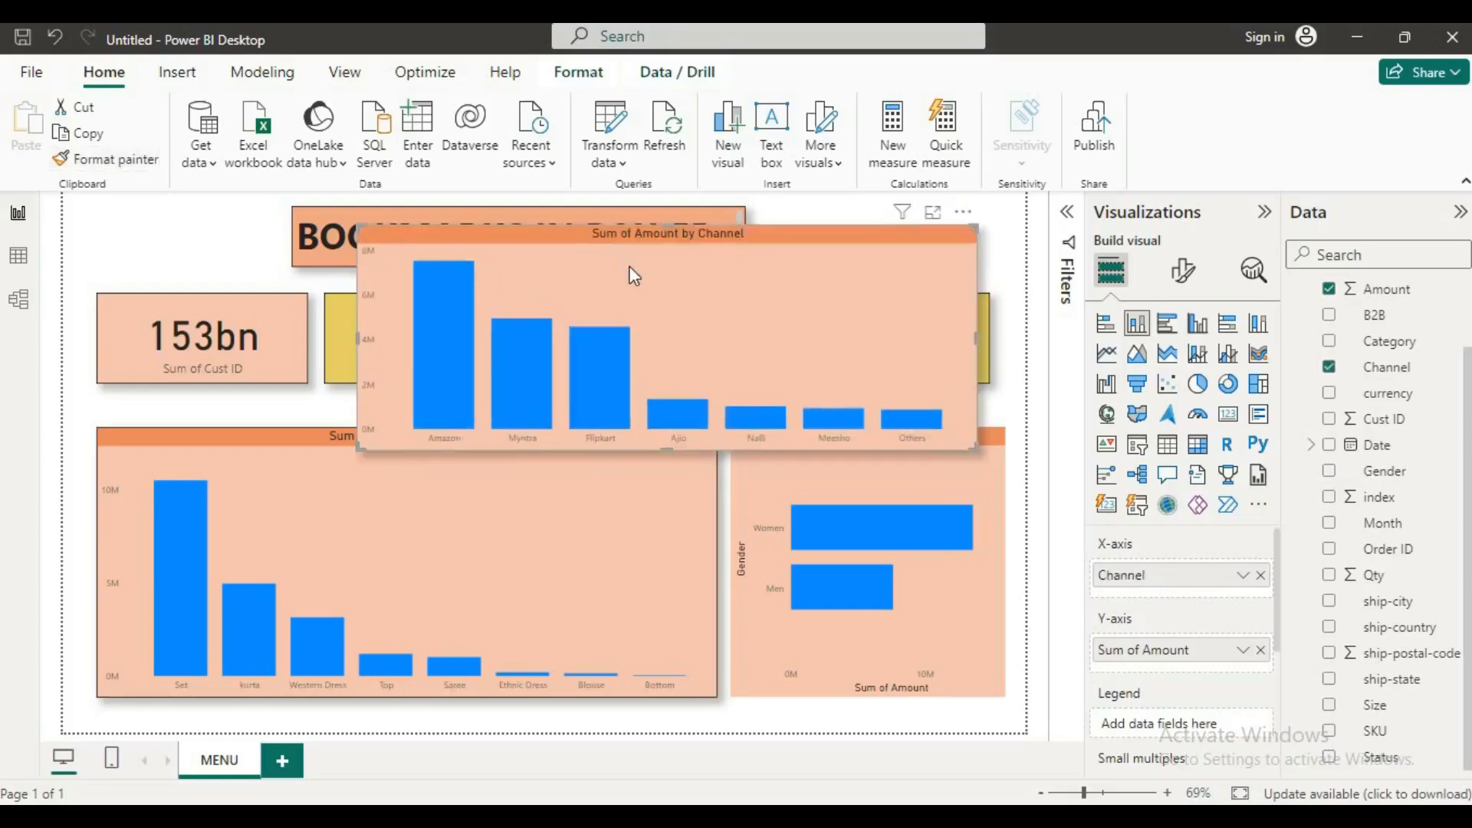
Step: Place the Channel chart back over the Category chart and make it slightly taller, leaving the Category title uncovered
drag(438, 429, 394, 491)
drag(409, 674, 411, 701)
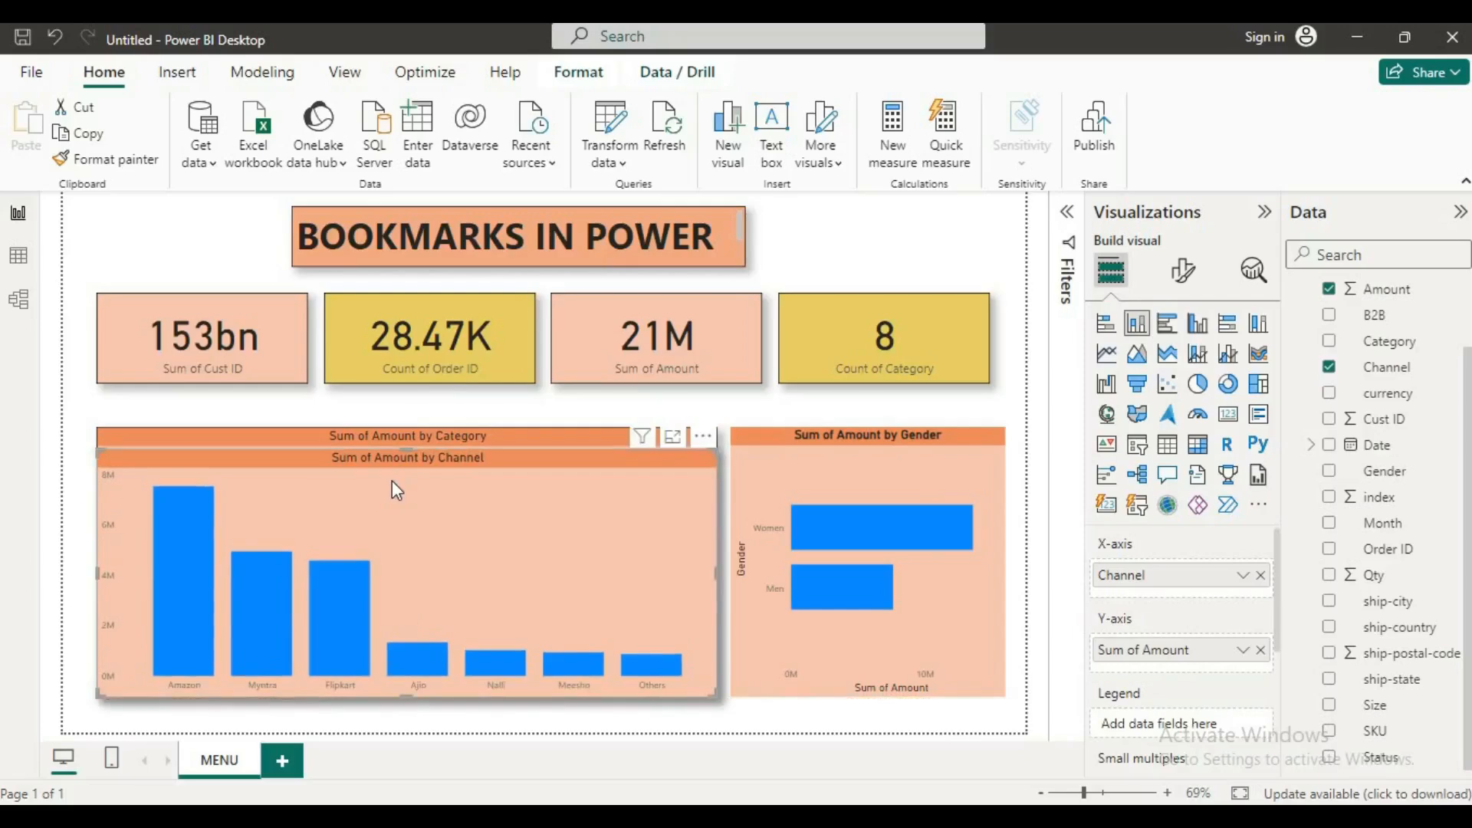
mouse_move(510, 509)
mouse_down()
mouse_move(518, 584)
mouse_move(508, 503)
mouse_move(508, 515)
mouse_up()
Step: Add a bookmark of the current page and name it CHANNEL VIEW
click(365, 81)
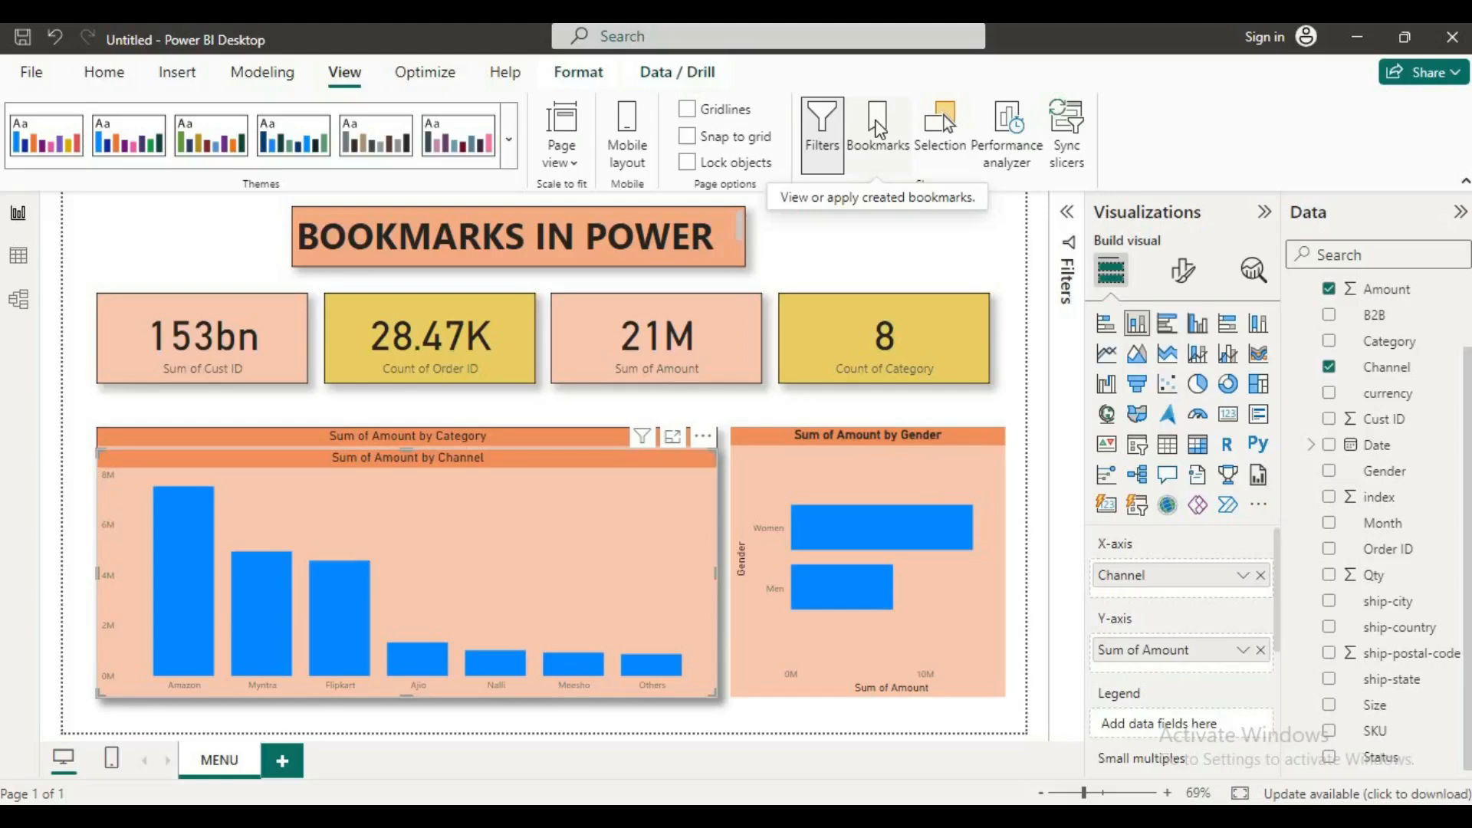
click(878, 124)
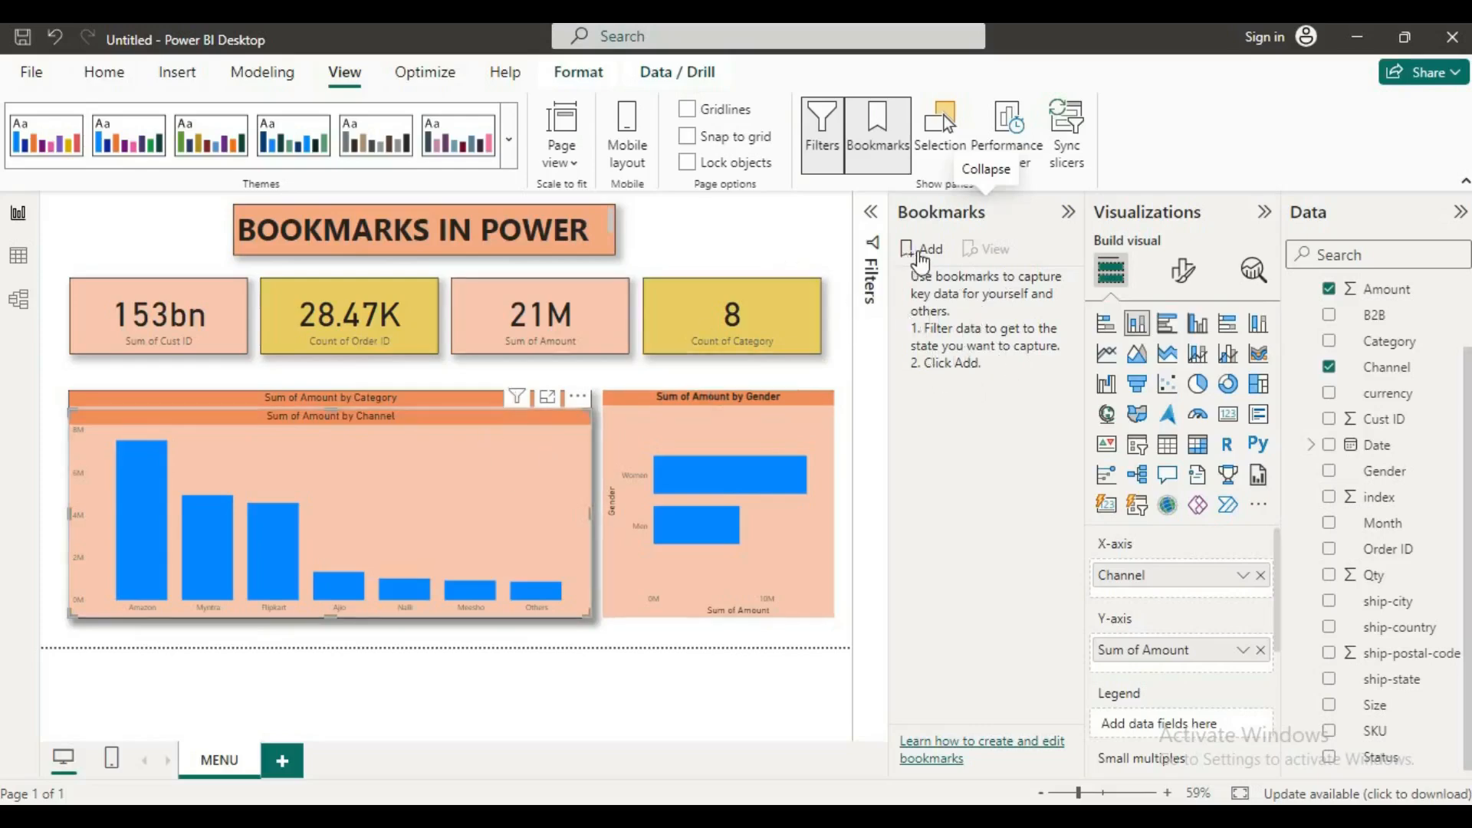
click(923, 250)
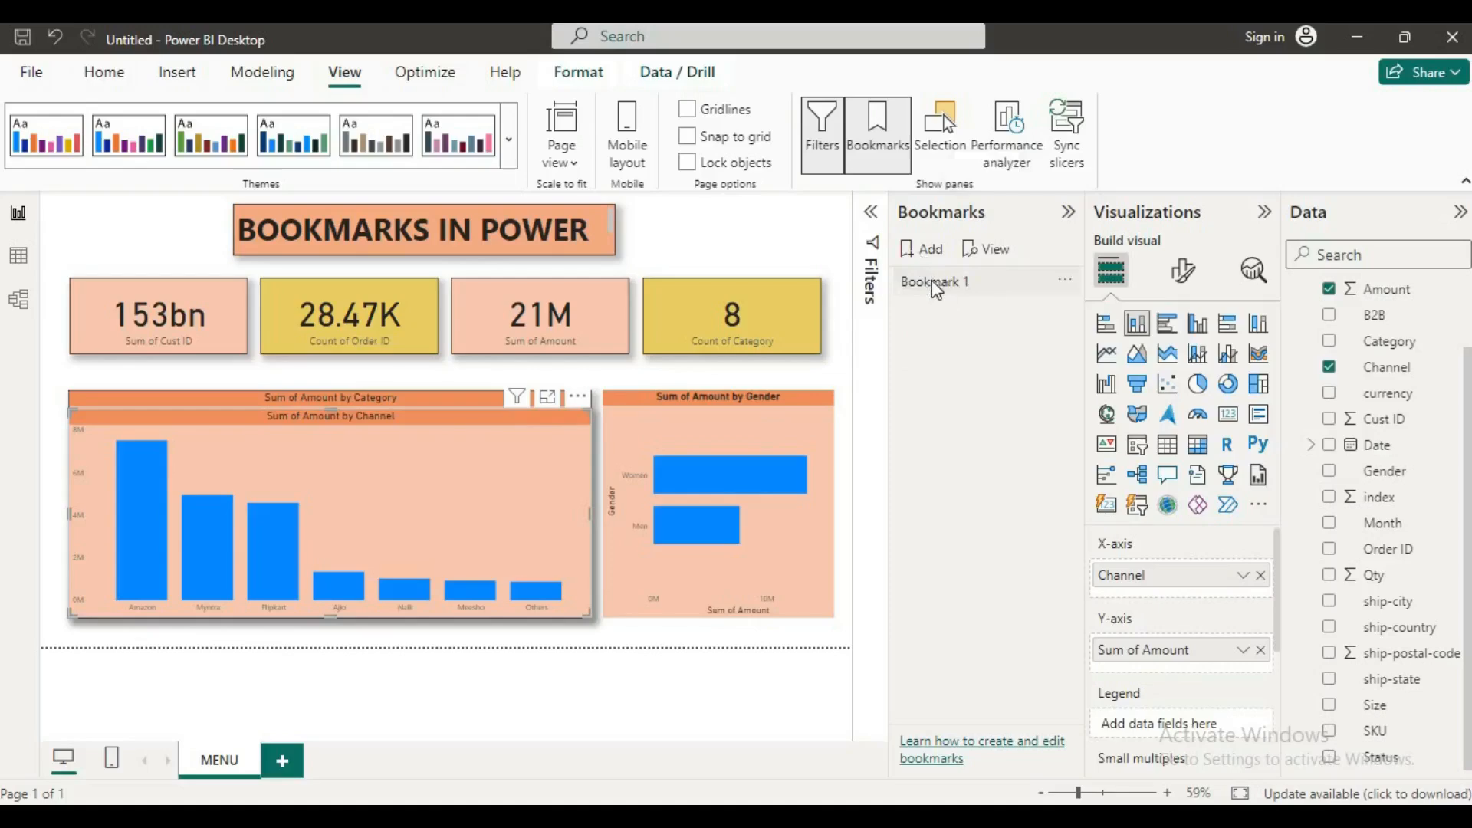
double_click(1043, 290)
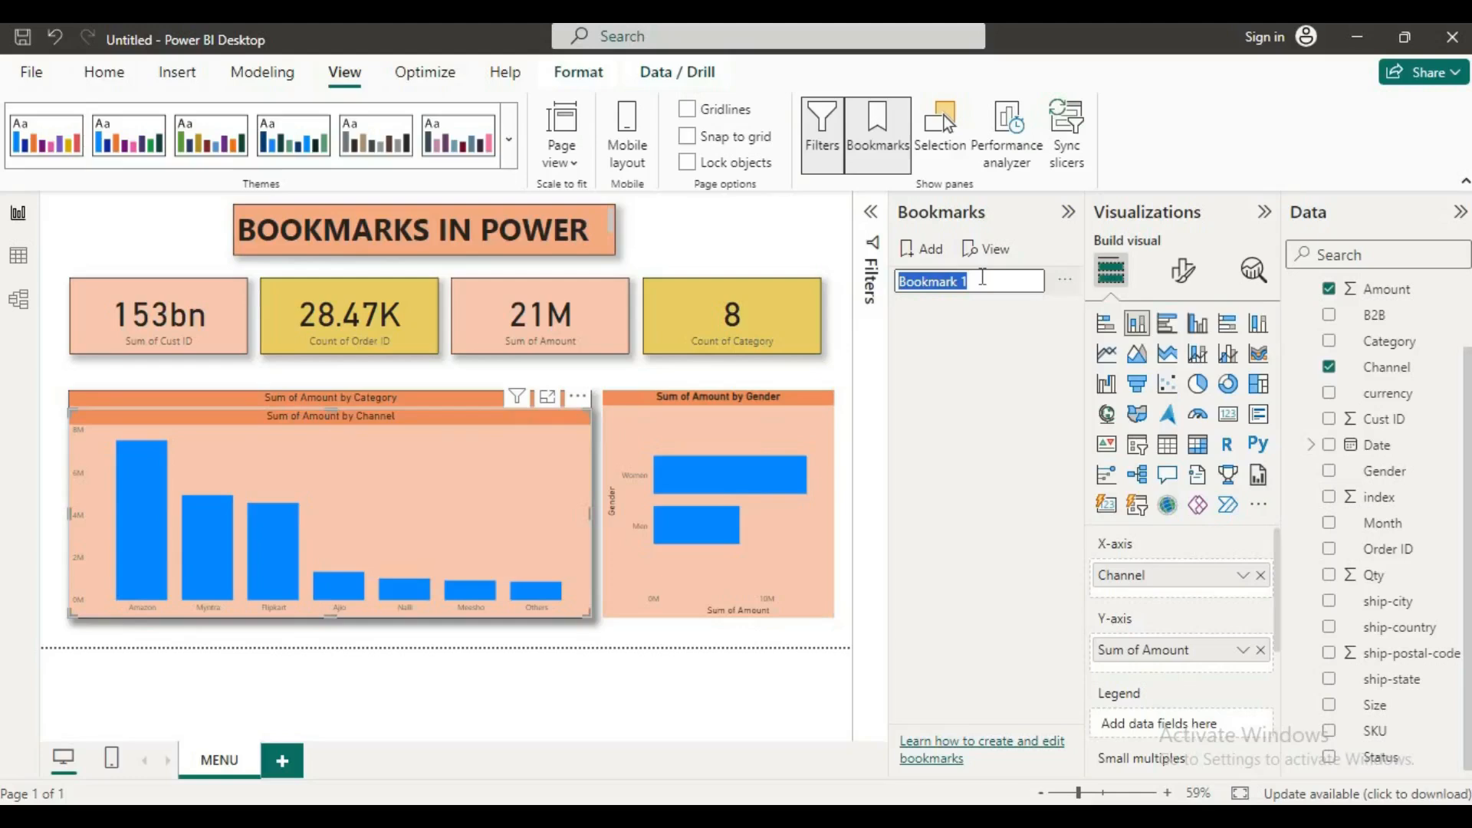
key(BackSpace)
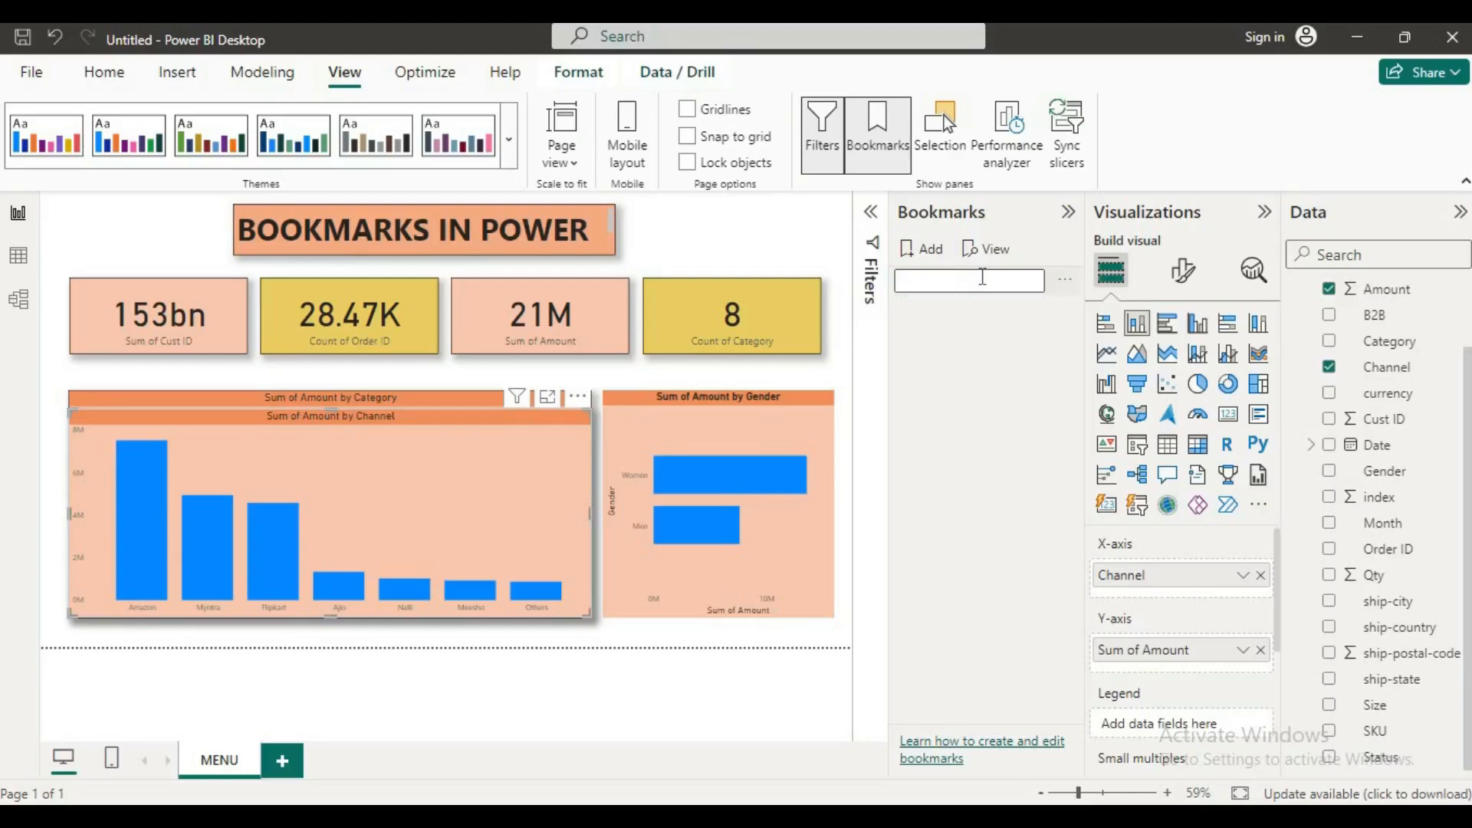
text(CHANNEL VIEW)
key(Return)
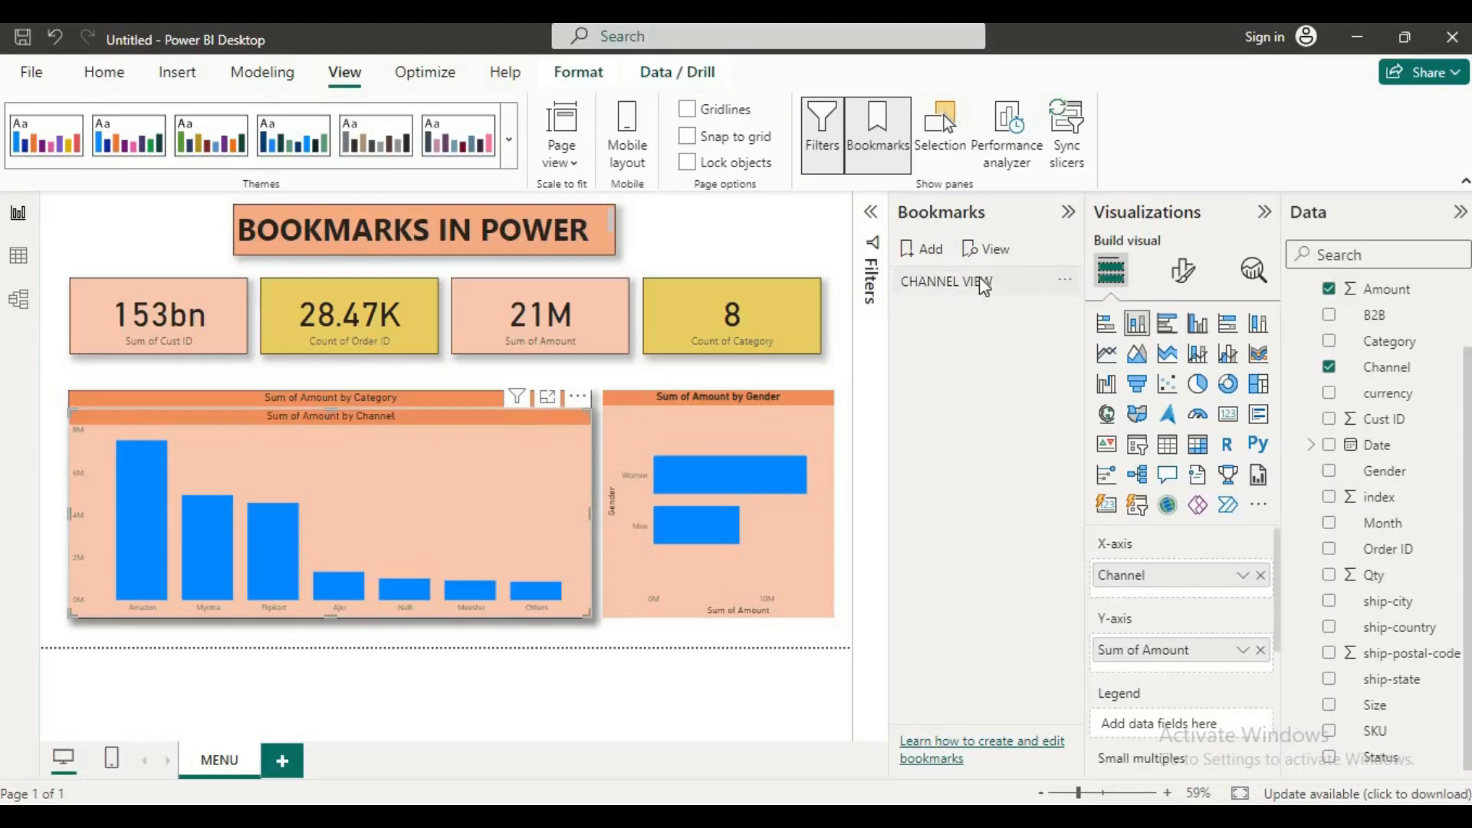
Step: Shift the Channel chart slightly off the Category chart, select the Category chart, and add a bookmark named CATEGORY VIEW
drag(444, 517, 462, 547)
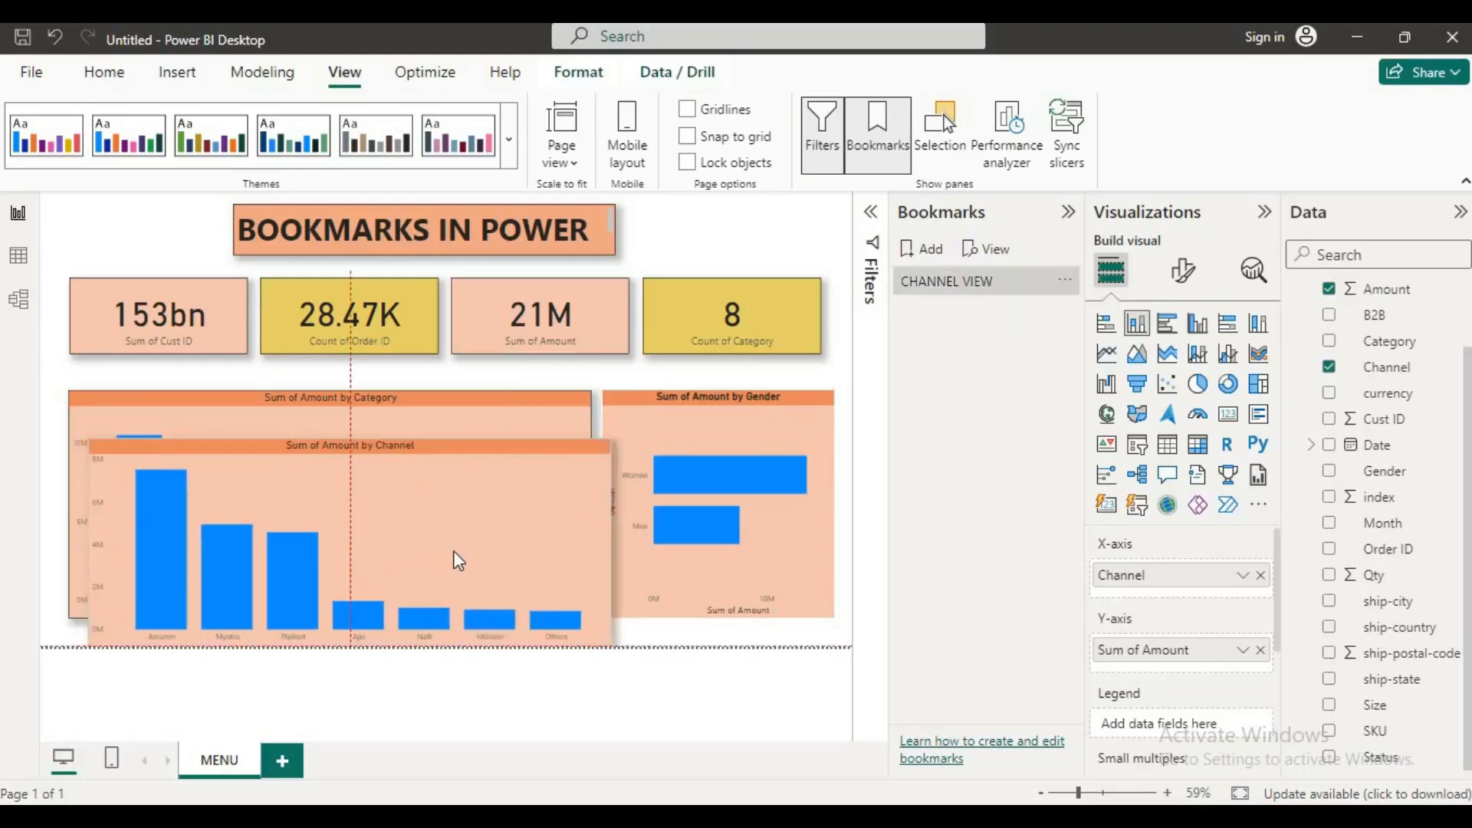
click(454, 426)
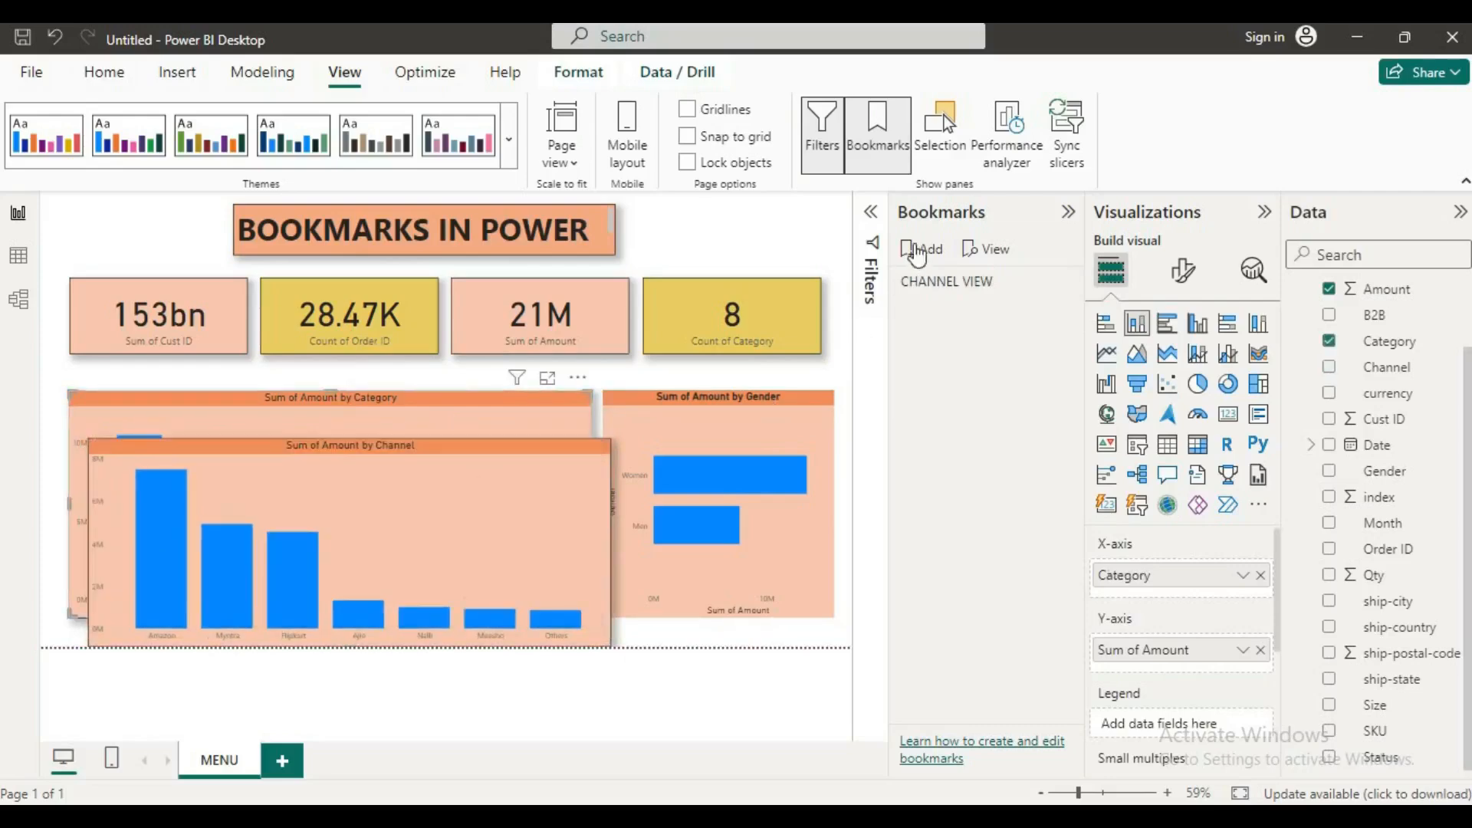
click(917, 253)
double_click(942, 313)
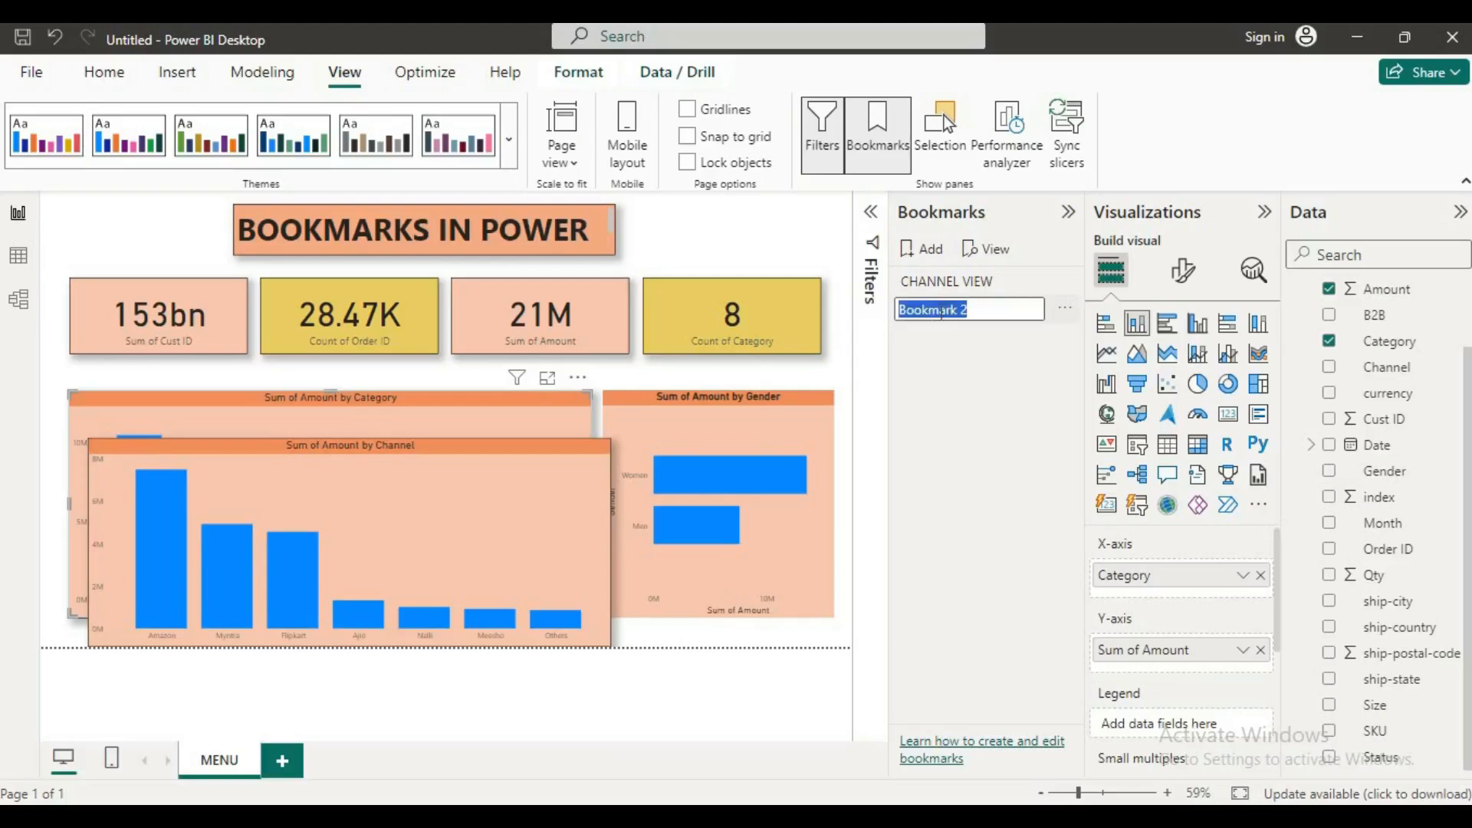
text(CAT)
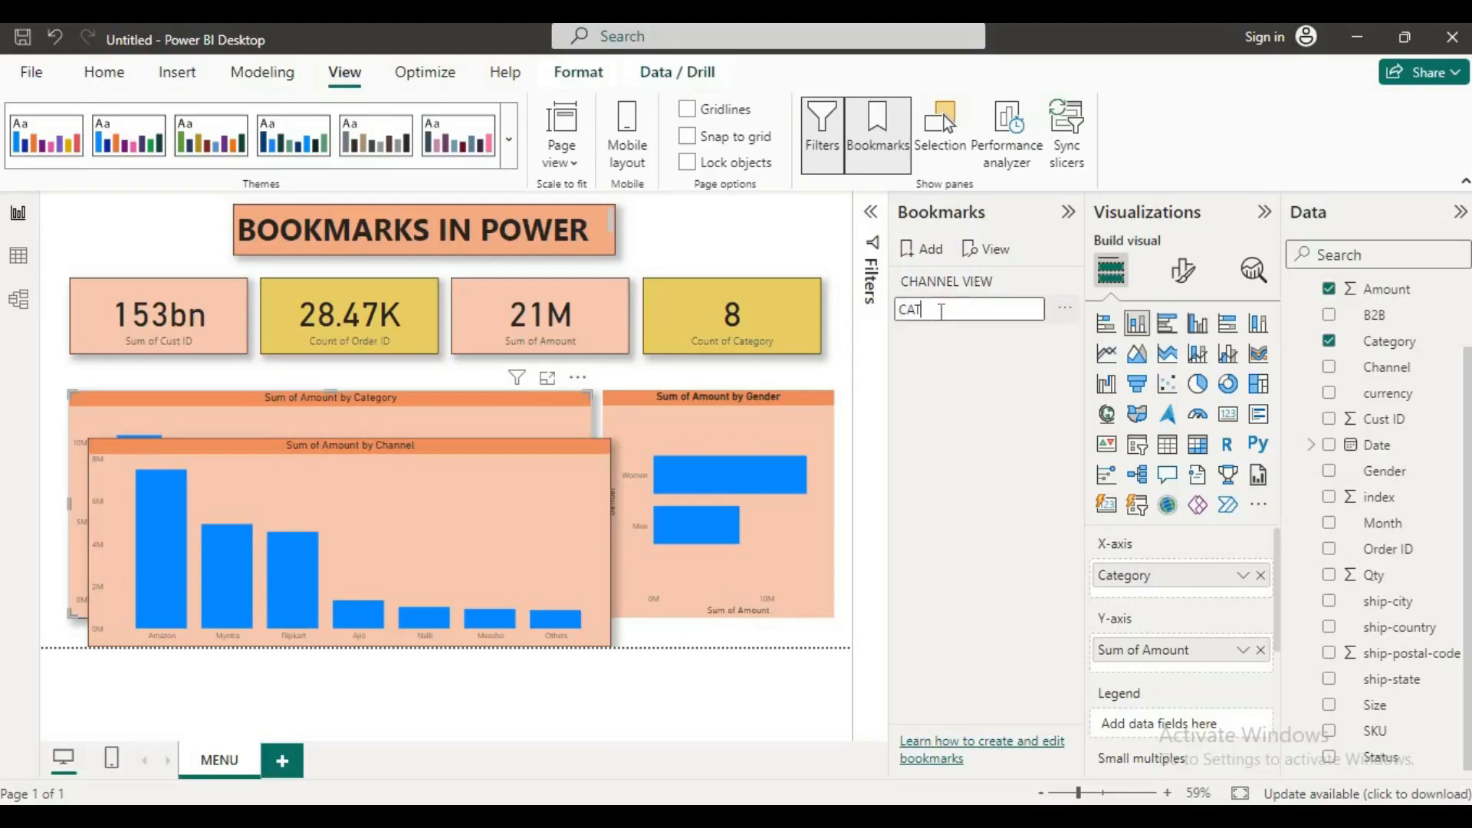
text(EGORY VIEW)
key(Return)
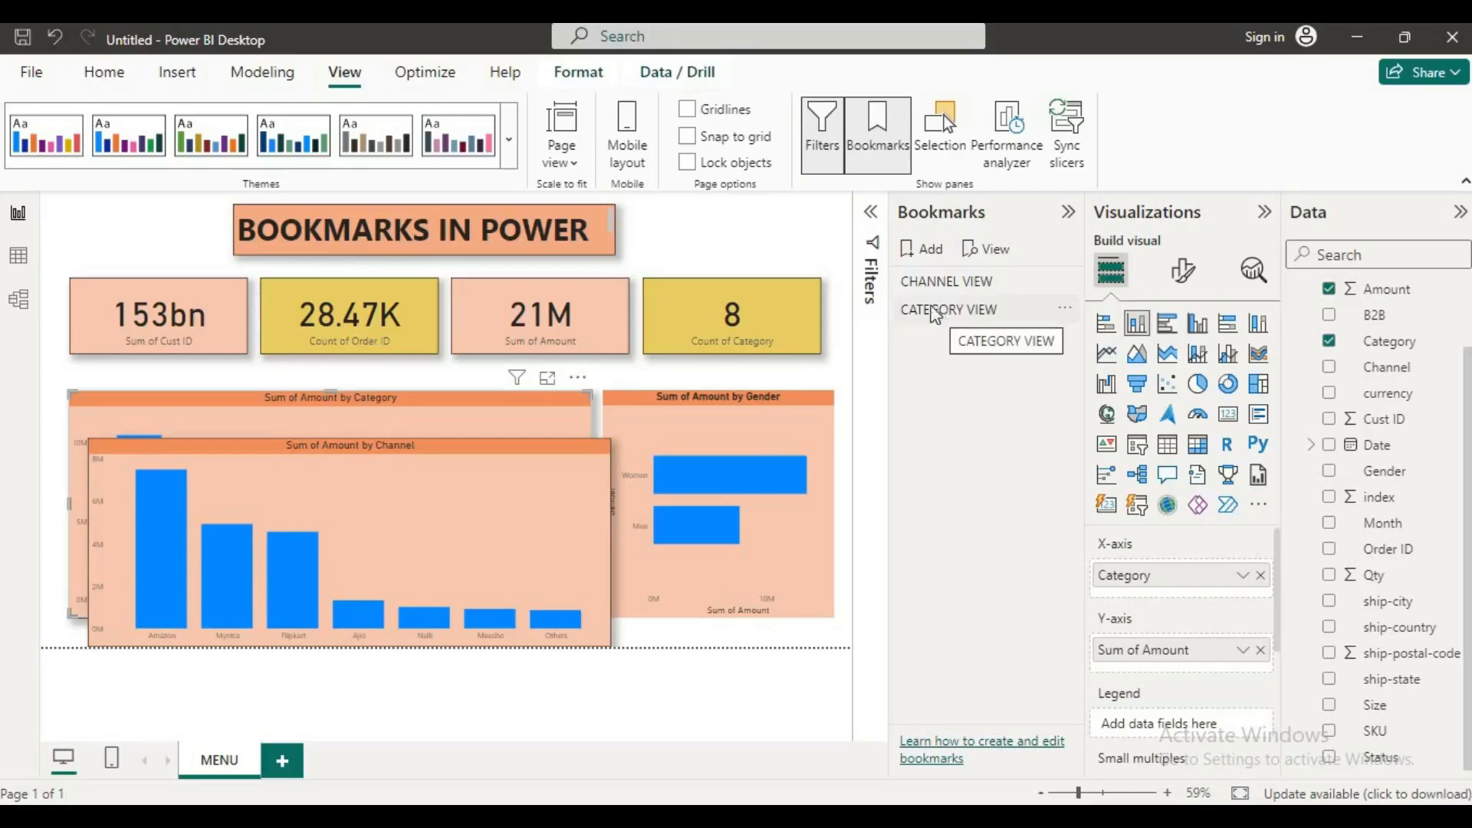
Step: Apply the CATEGORY VIEW bookmark and display the Selection pane alongside the bookmarks
click(940, 311)
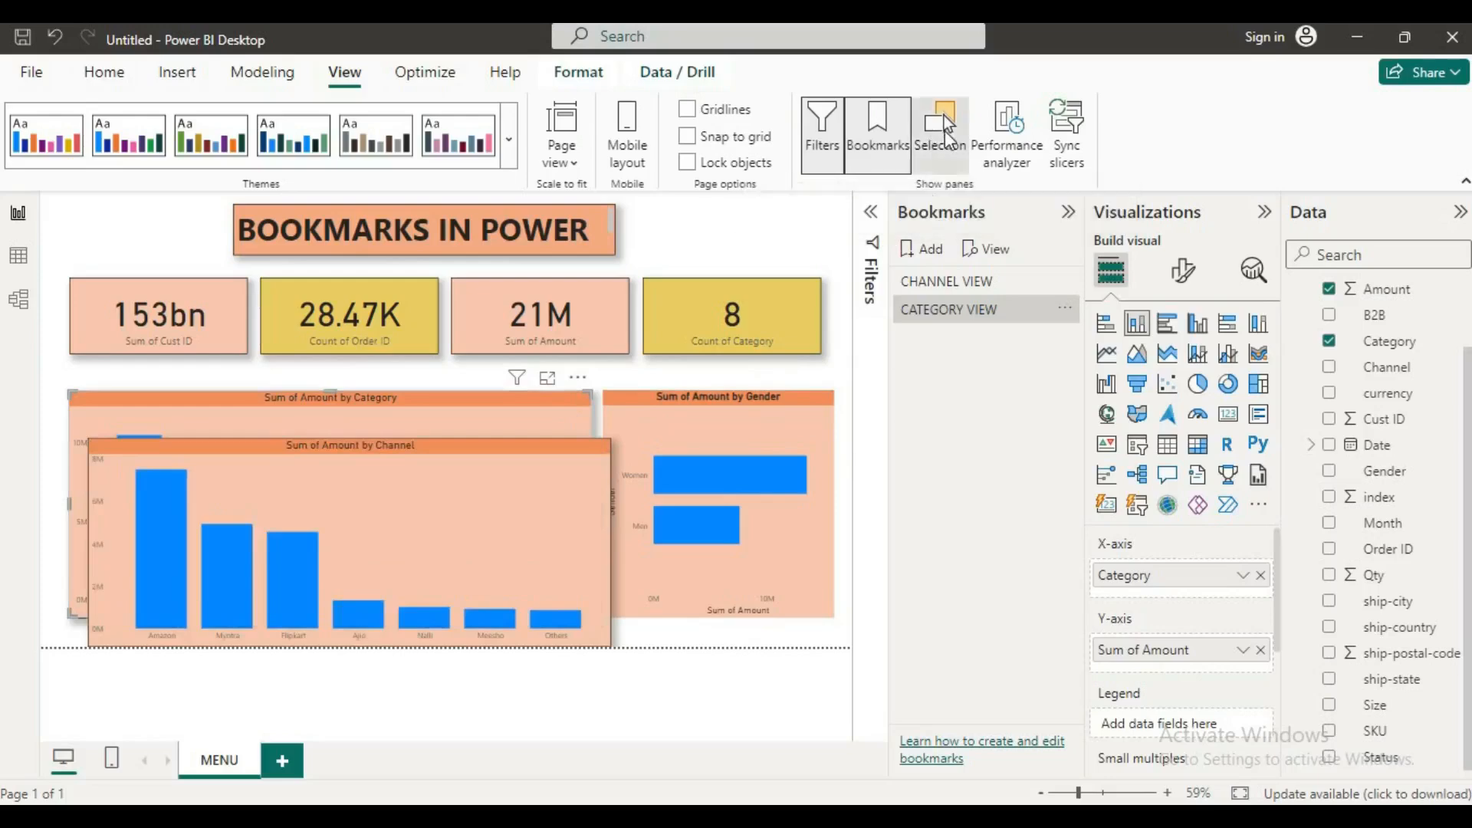
click(945, 115)
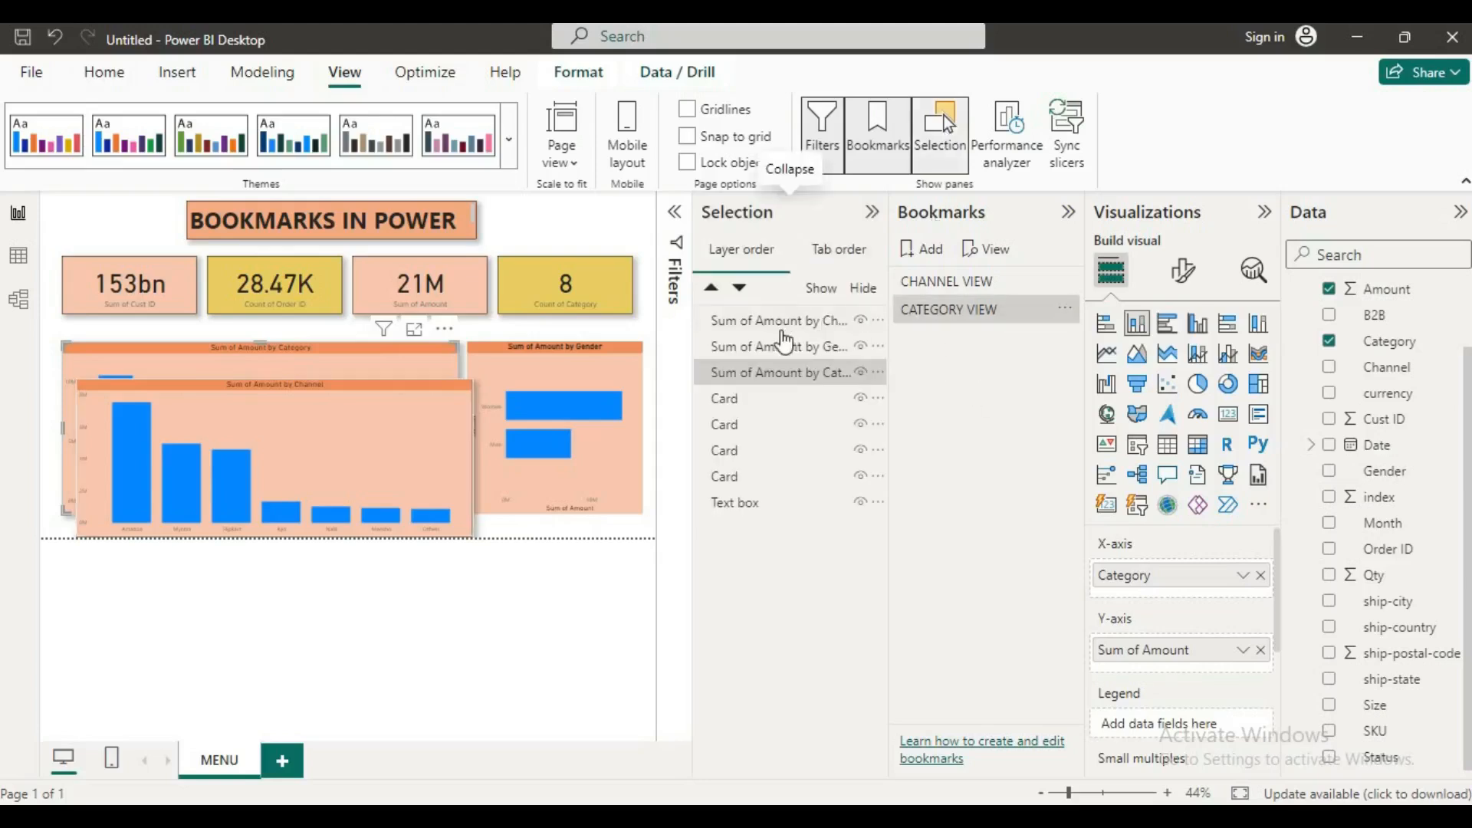
click(1020, 290)
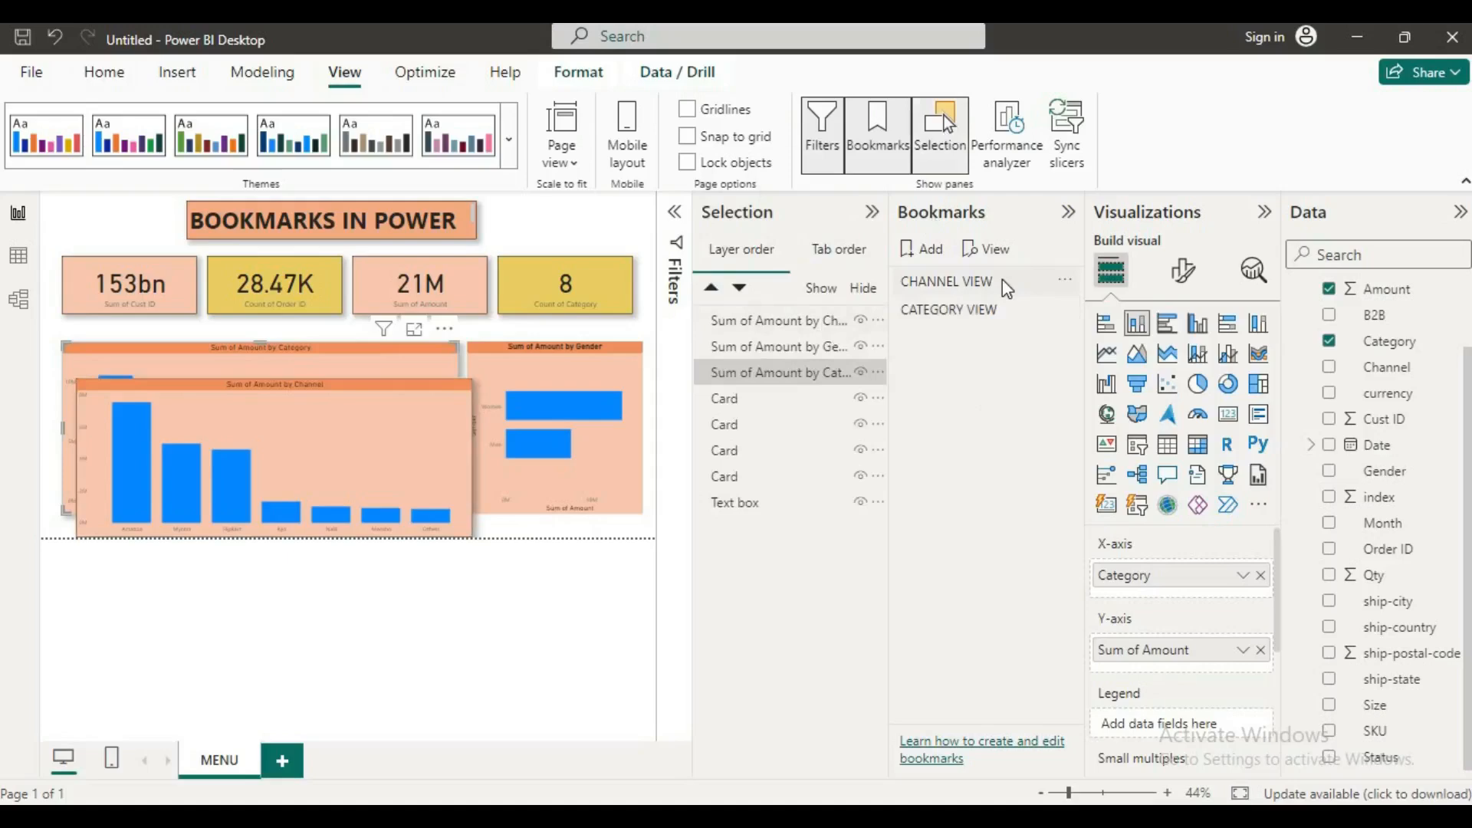
Step: Apply the CHANNEL VIEW bookmark and hide the Sum of Amount by Category chart, keeping the Channel chart shown
click(951, 283)
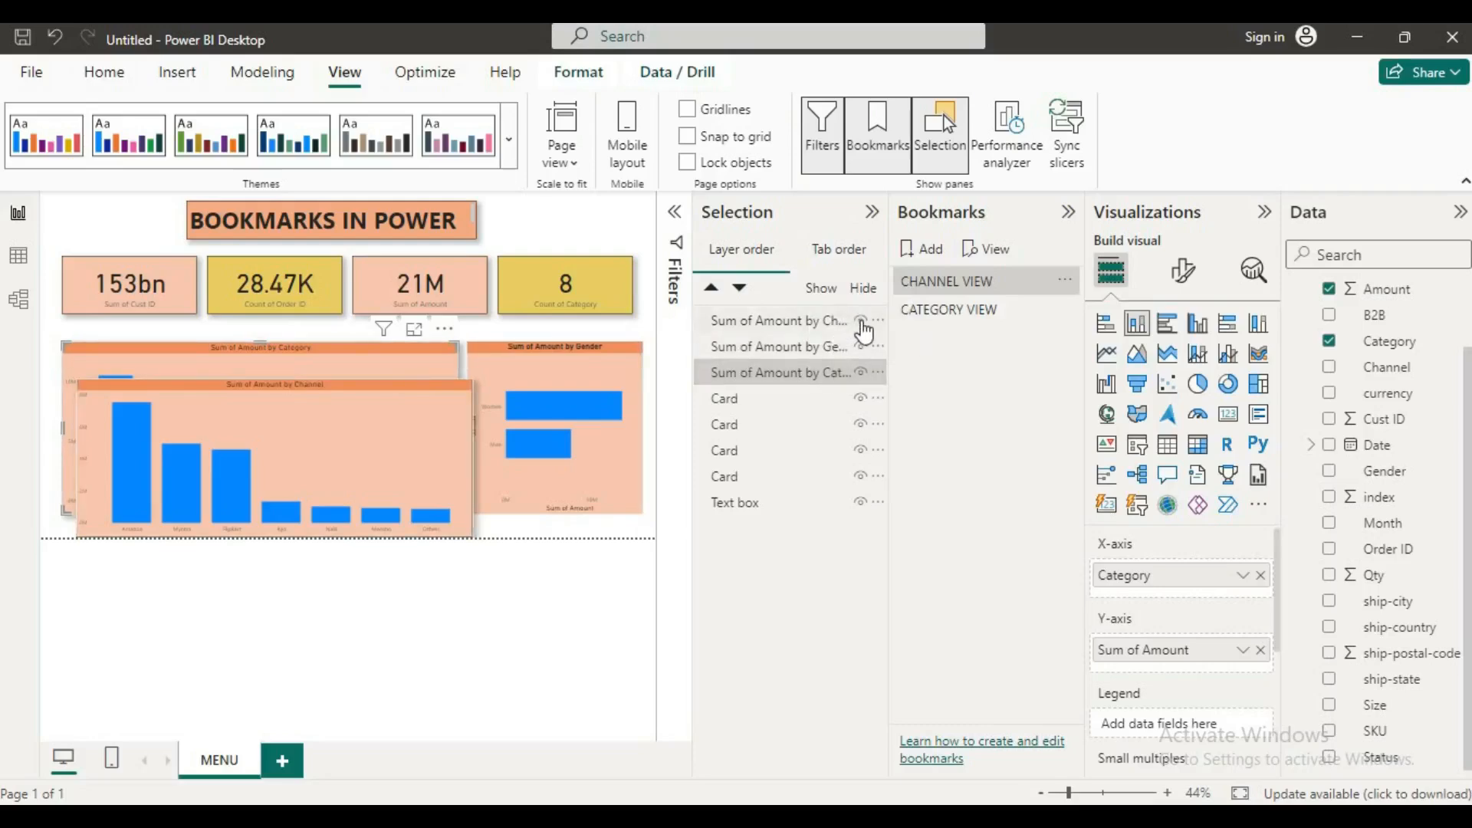
click(862, 322)
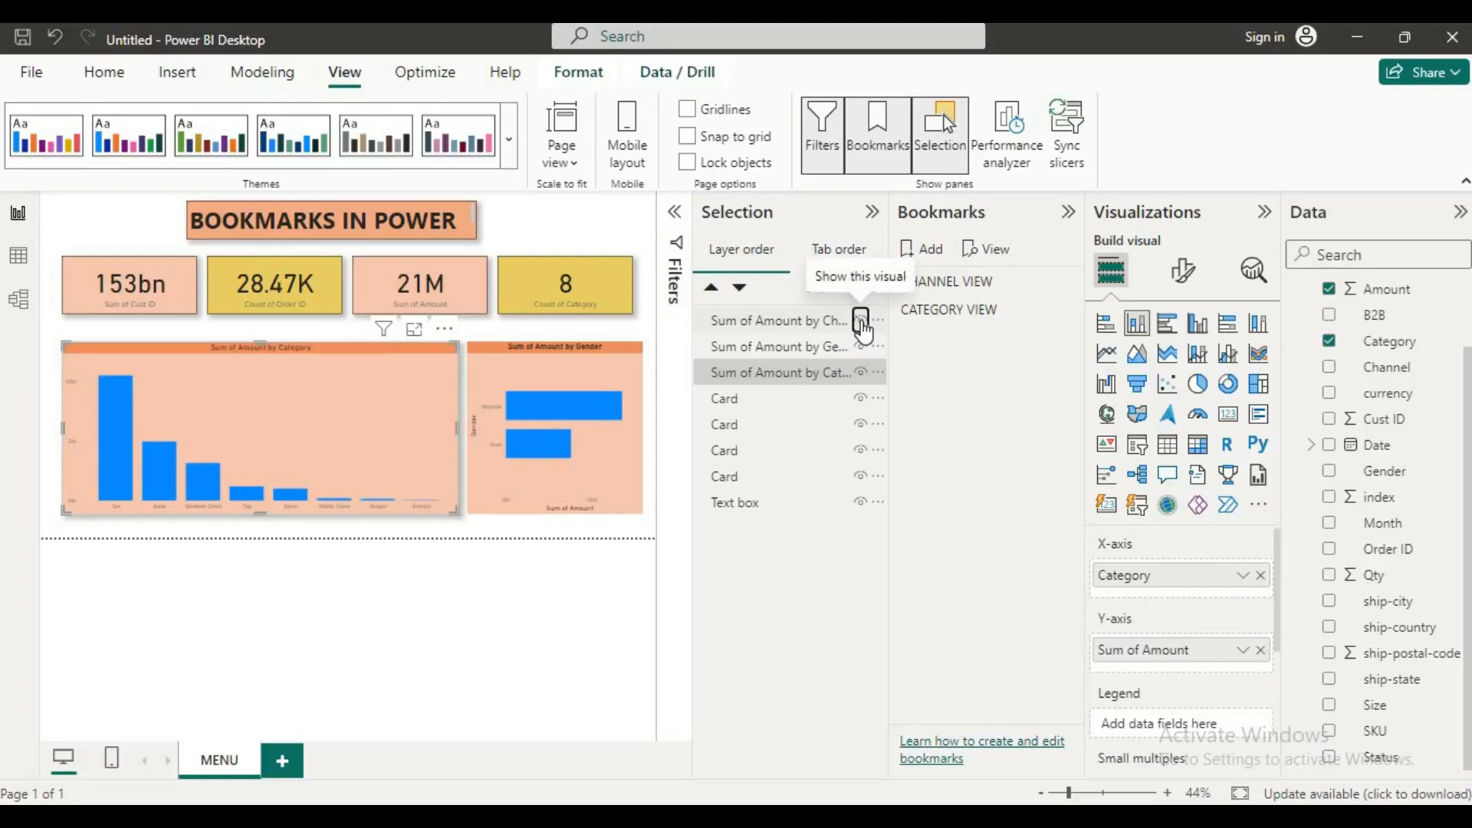
click(862, 323)
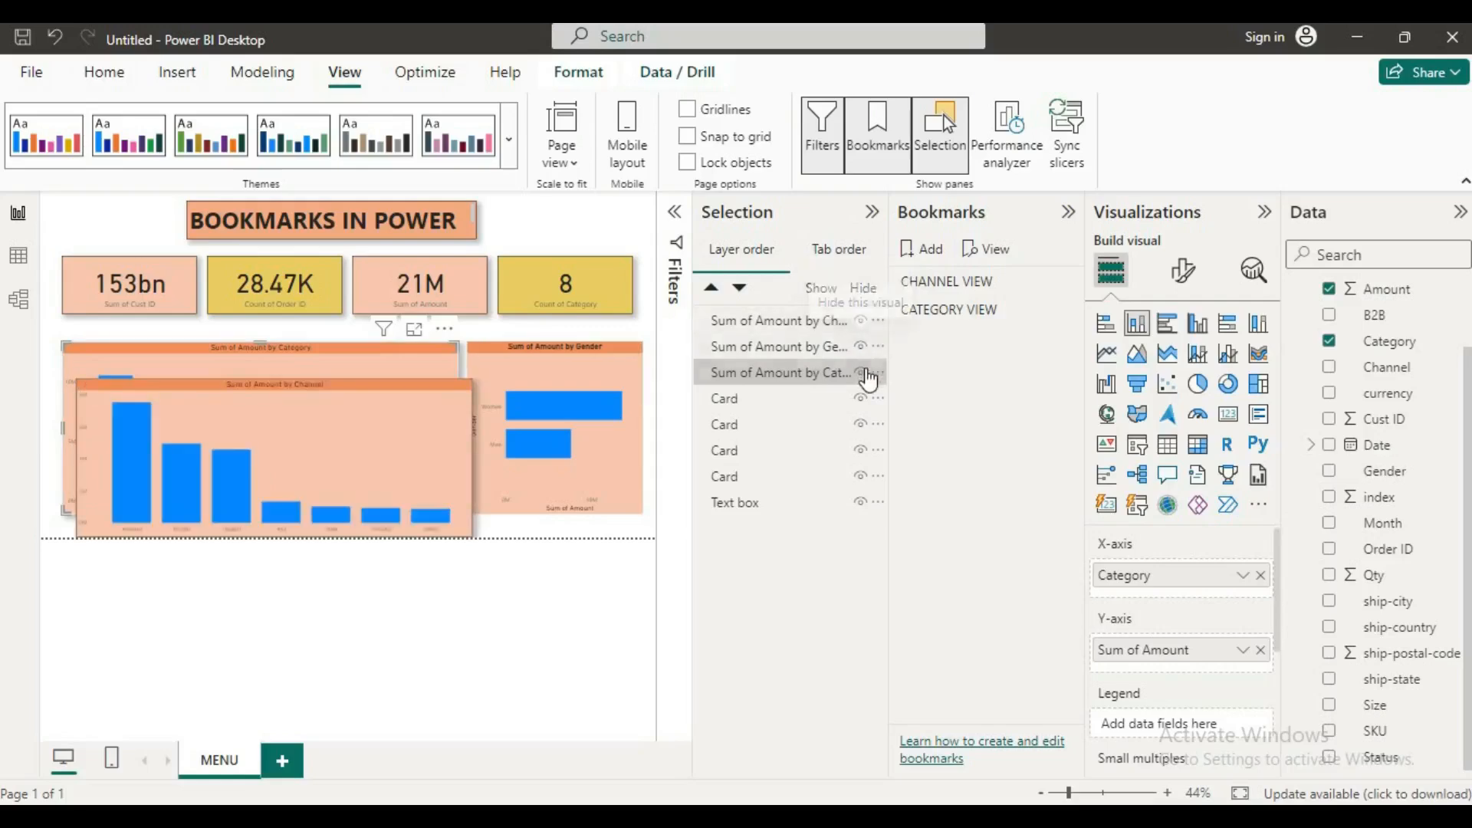
click(861, 374)
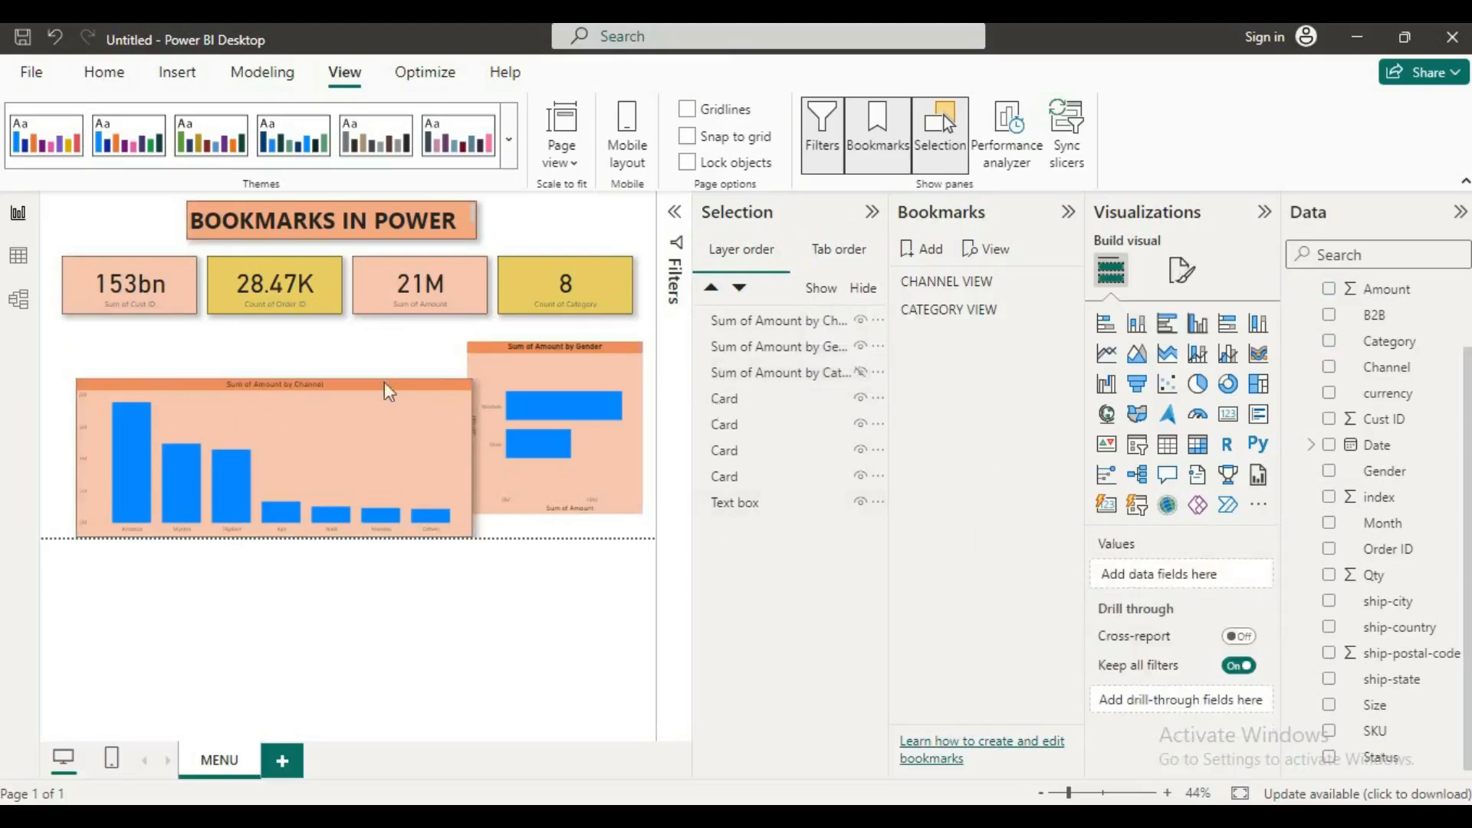
Step: Try hiding the Channel chart under CATEGORY VIEW and the Category chart under CHANNEL VIEW without updating the bookmarks, then re-apply CATEGORY VIEW
click(955, 315)
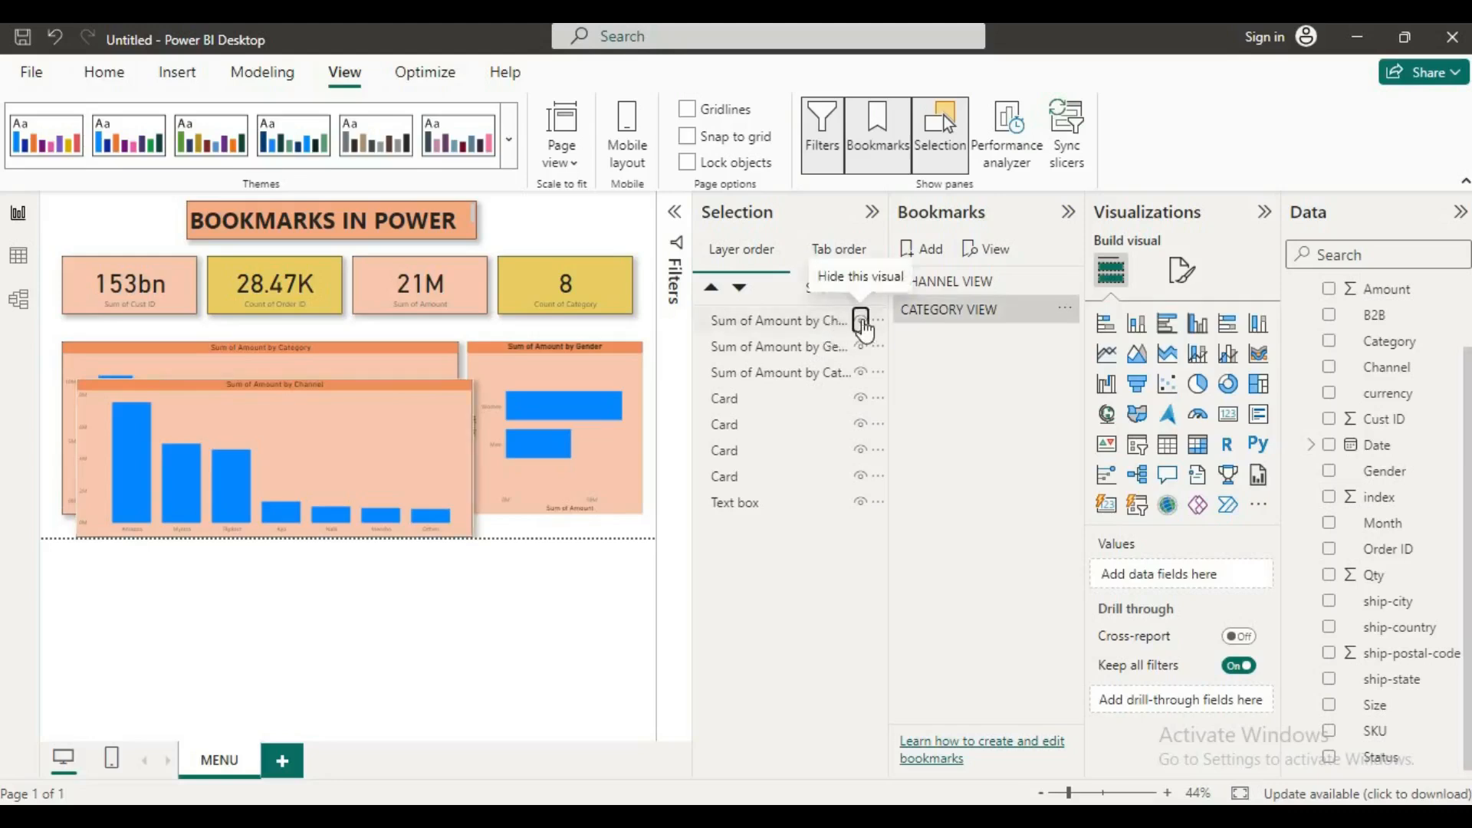
click(863, 322)
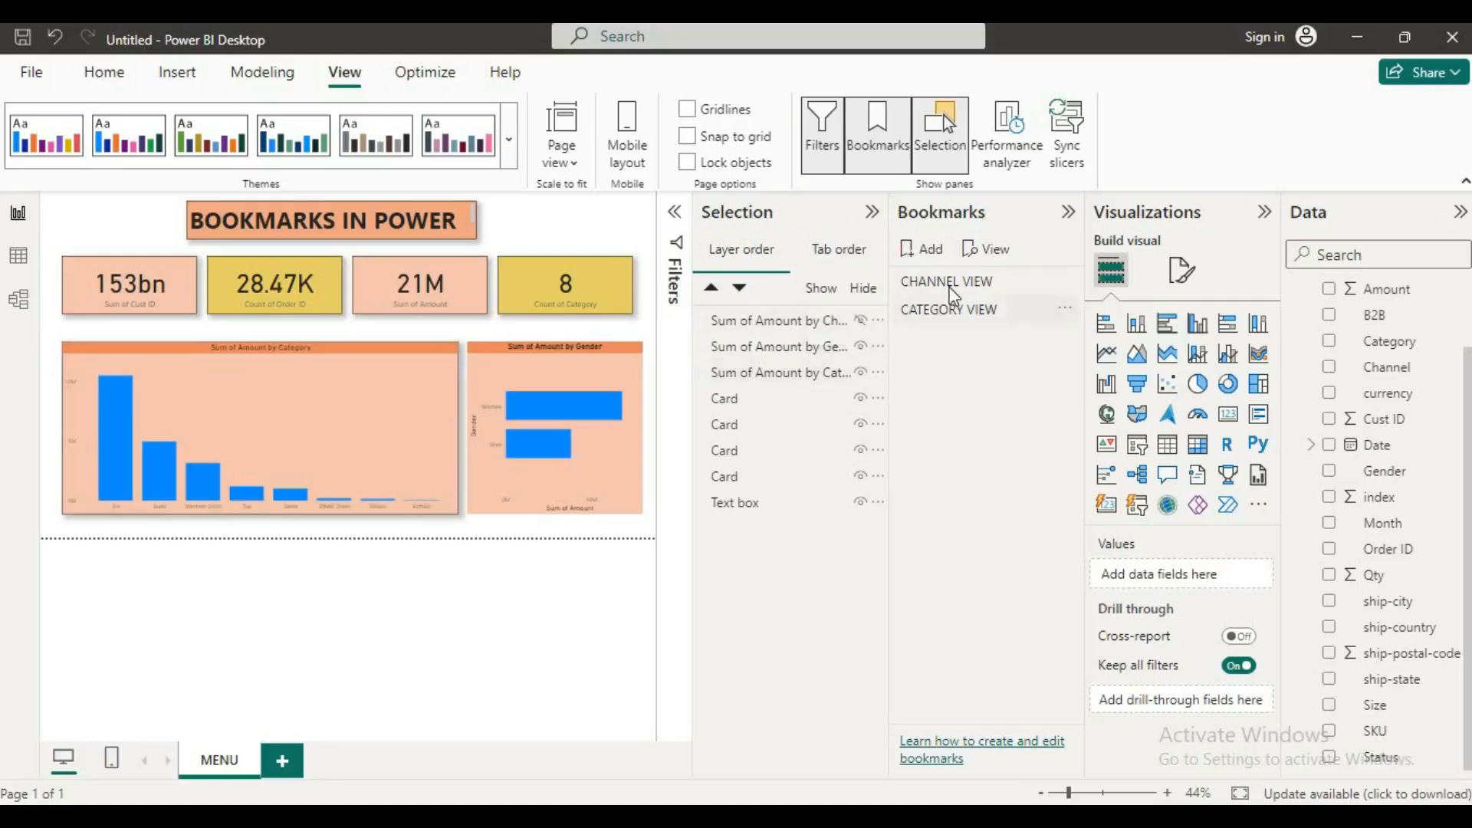
click(949, 283)
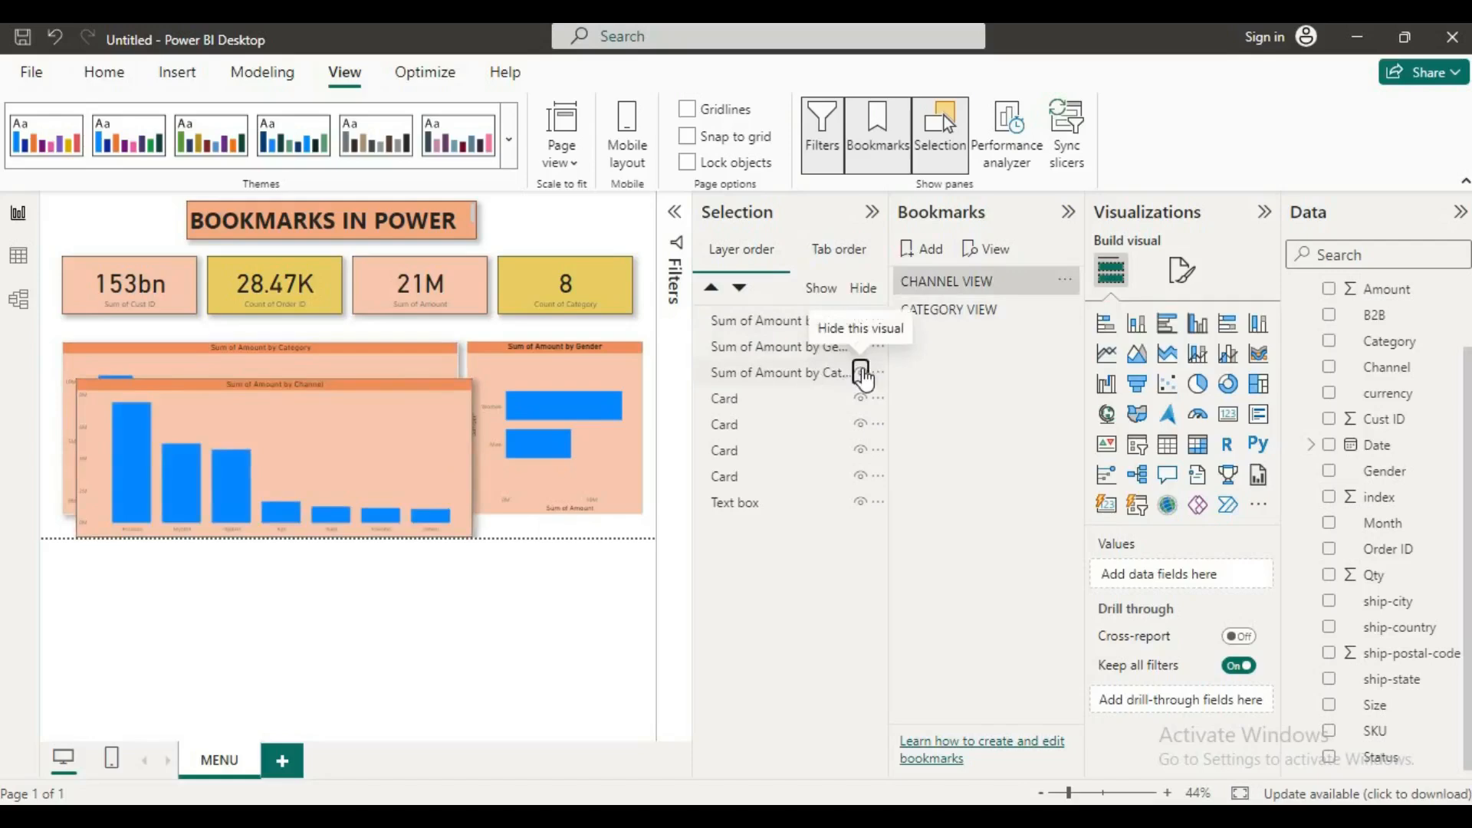
click(861, 374)
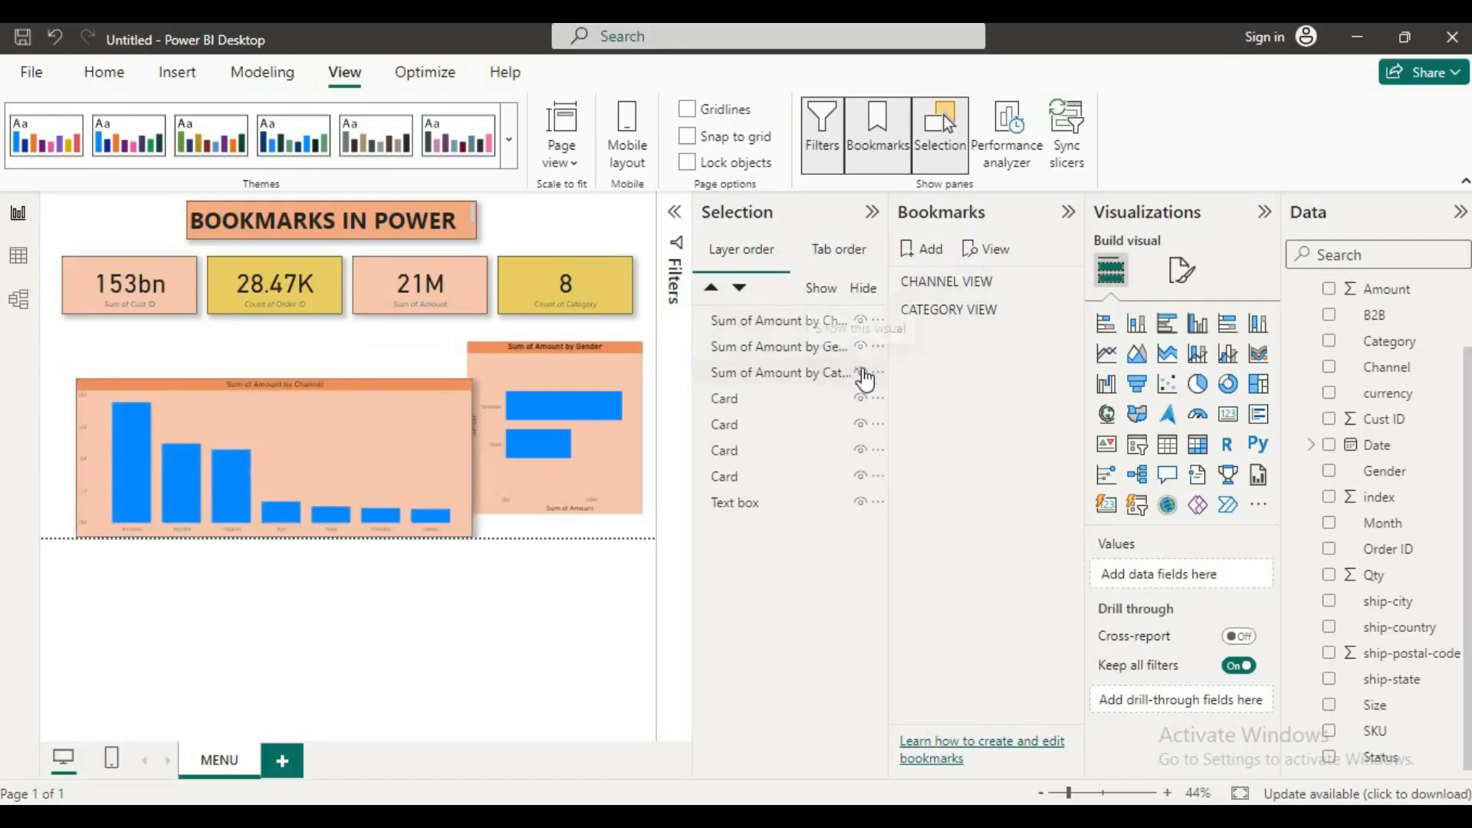
click(942, 317)
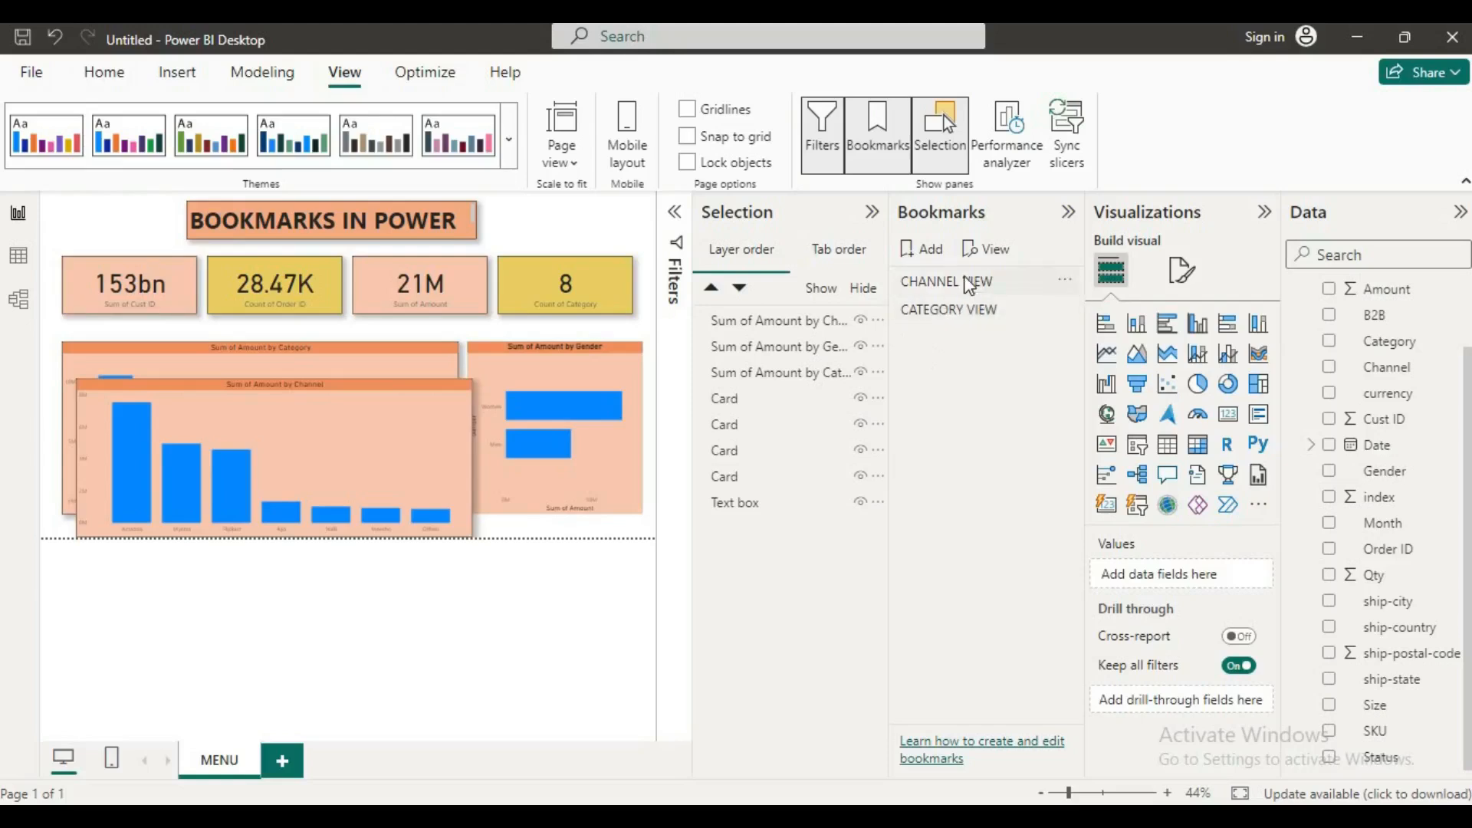
Step: Apply CHANNEL VIEW, then move and resize the Sum of Amount by Channel chart to cover the Category chart exactly
click(970, 284)
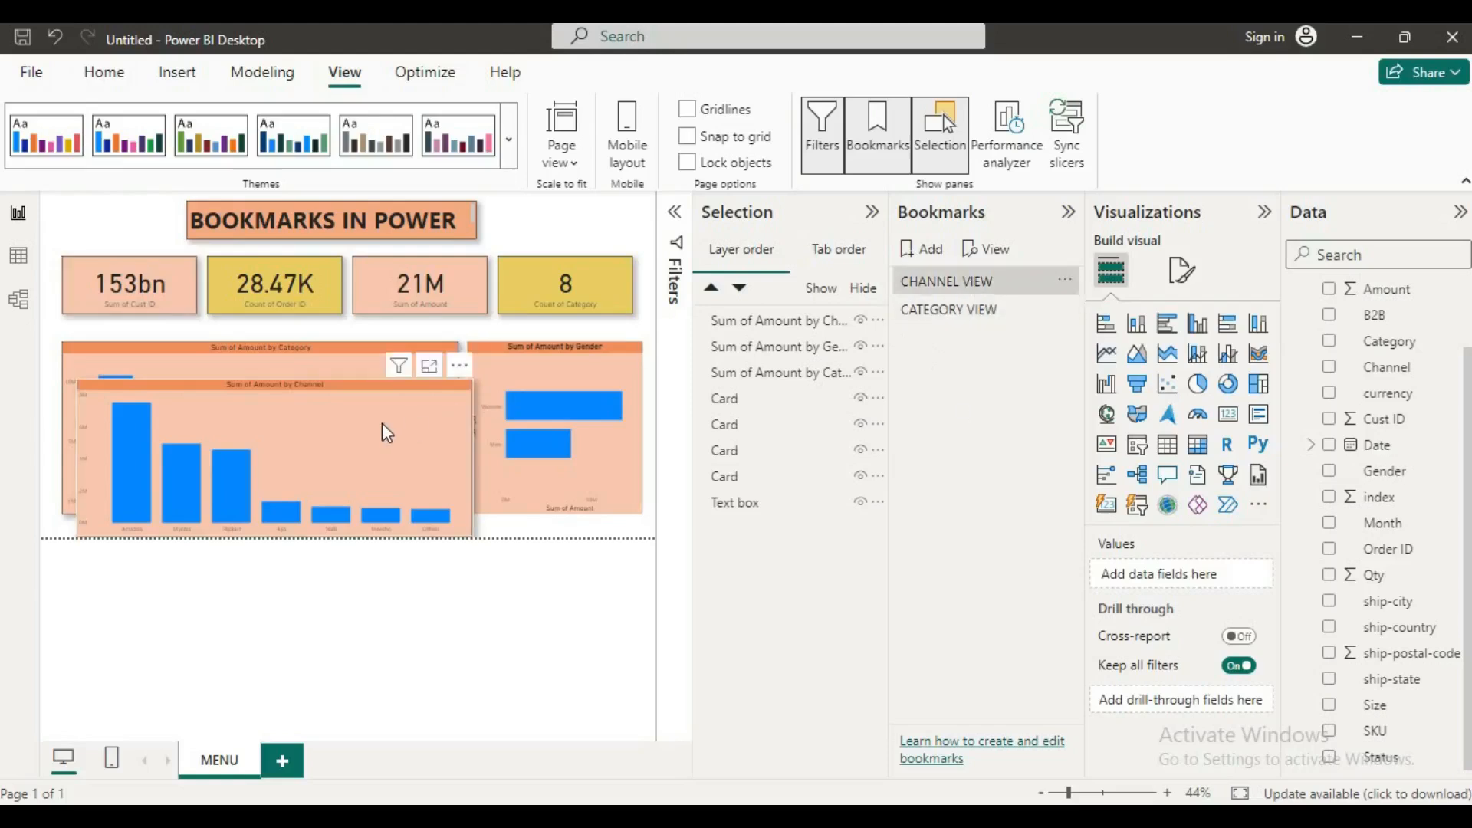
drag(378, 414, 373, 393)
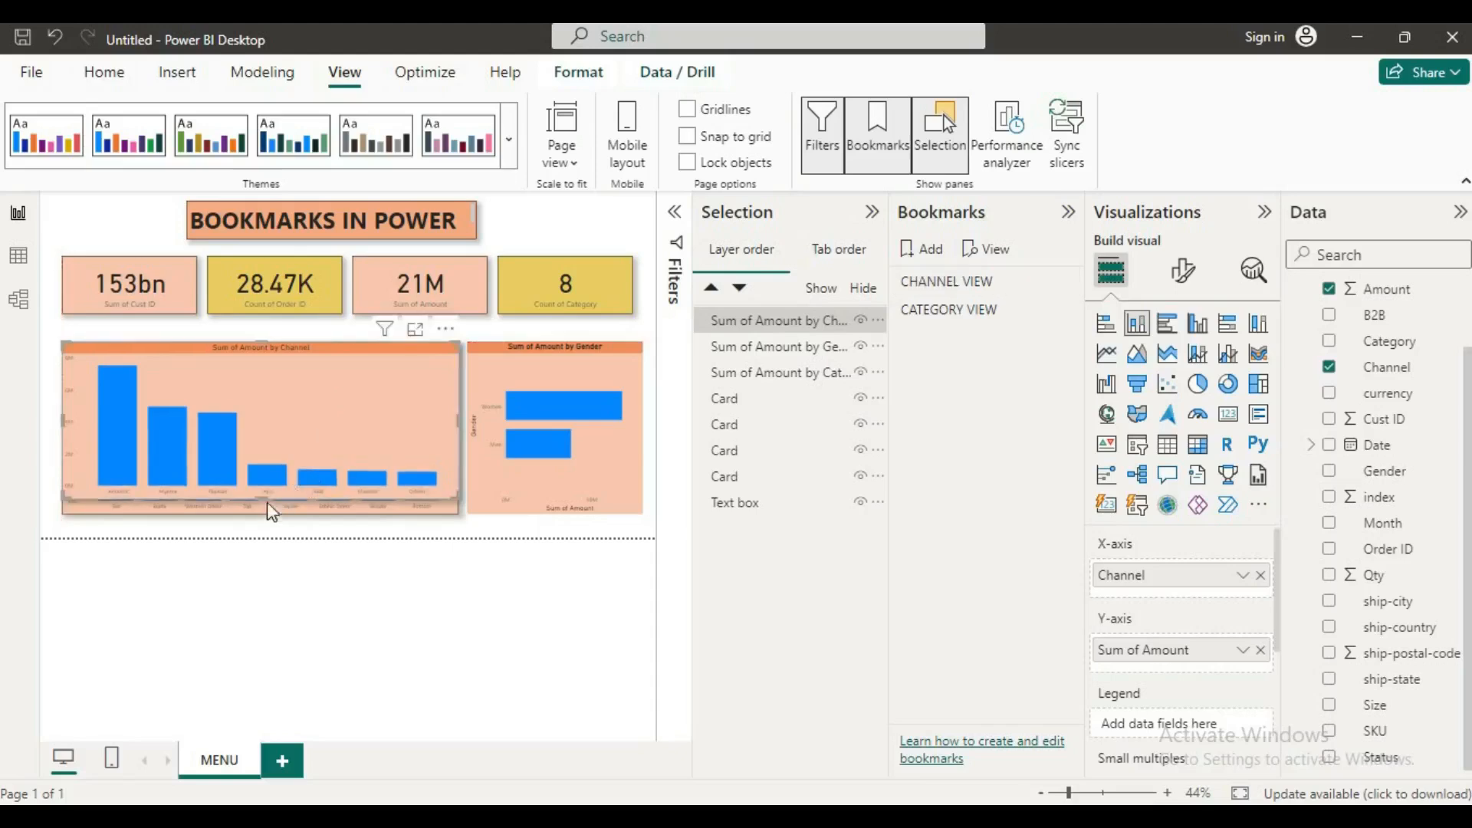
drag(259, 510, 258, 508)
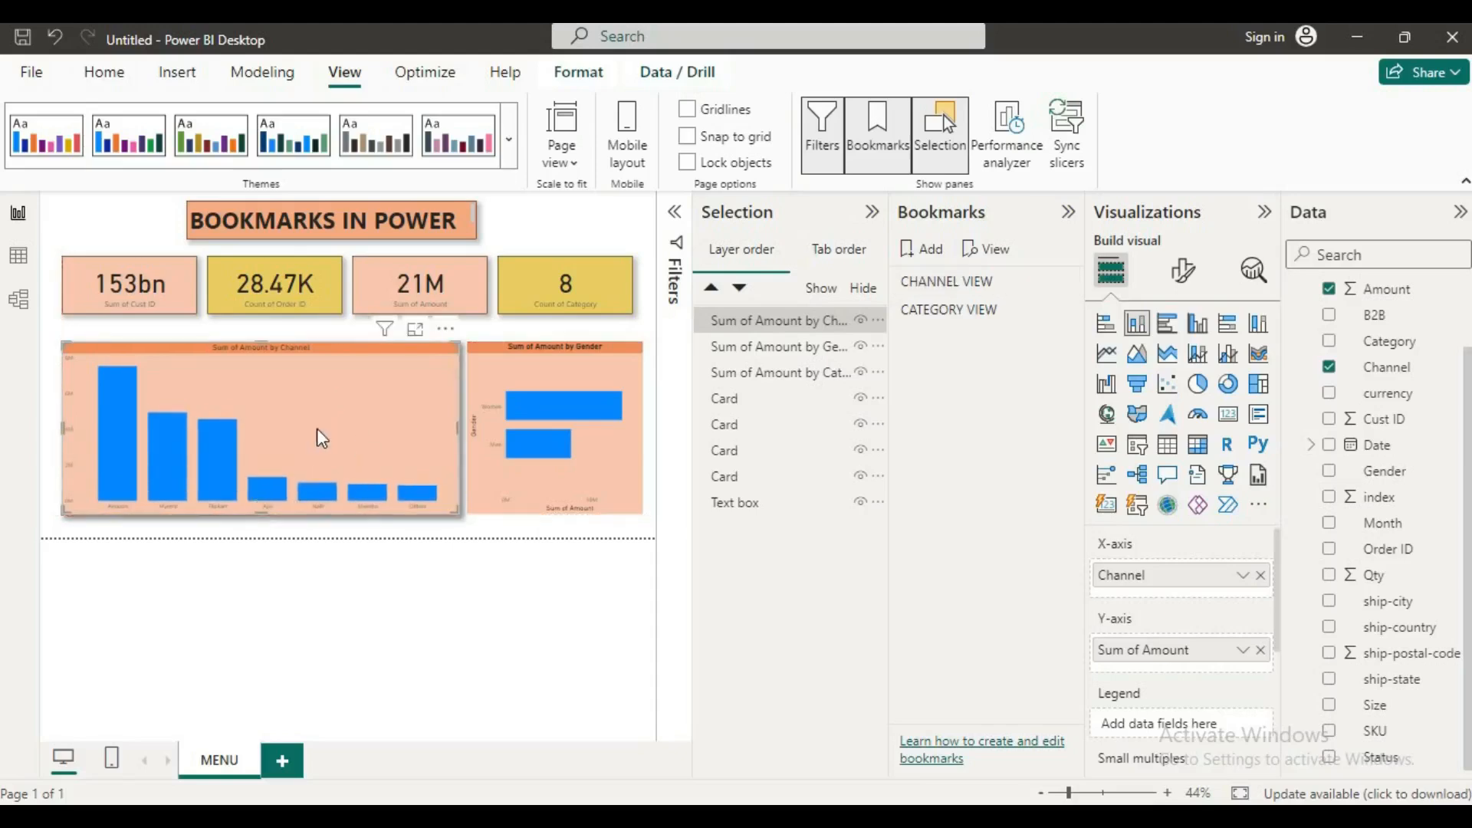
Step: Select CHANNEL VIEW, hide the Sum of Amount by Category chart, and update the bookmark with this state
click(931, 283)
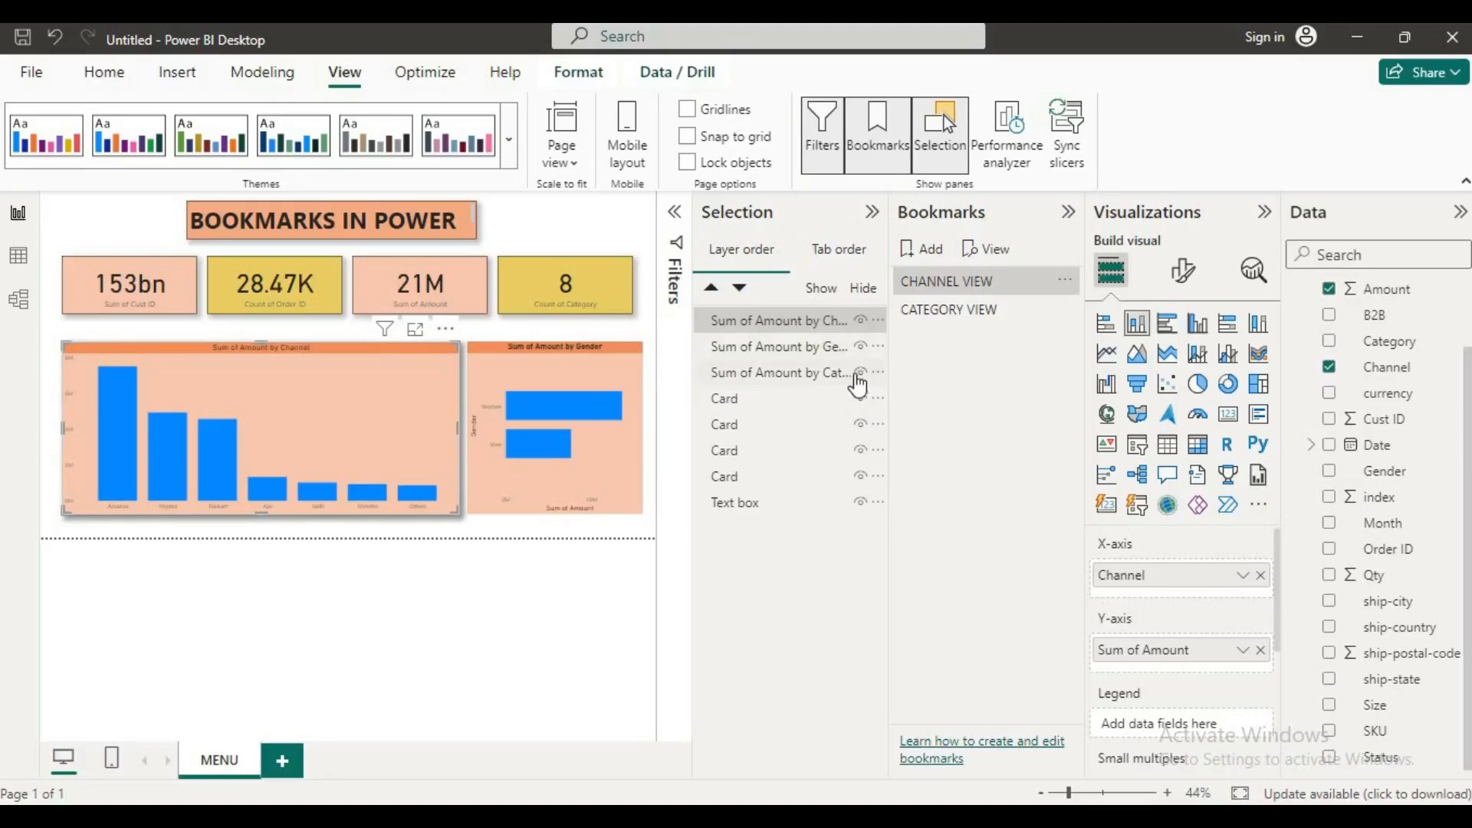
click(859, 374)
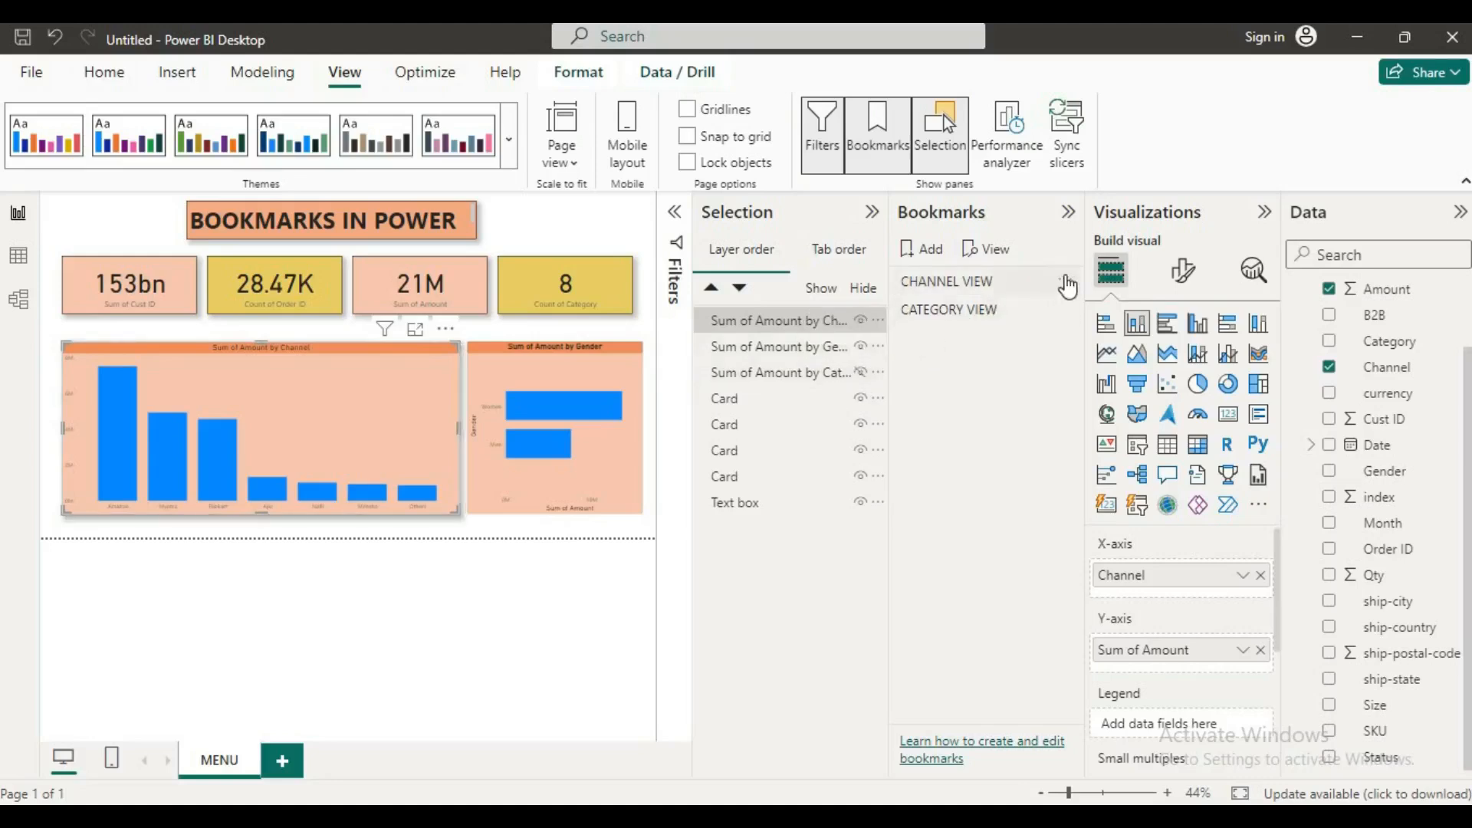
click(1067, 281)
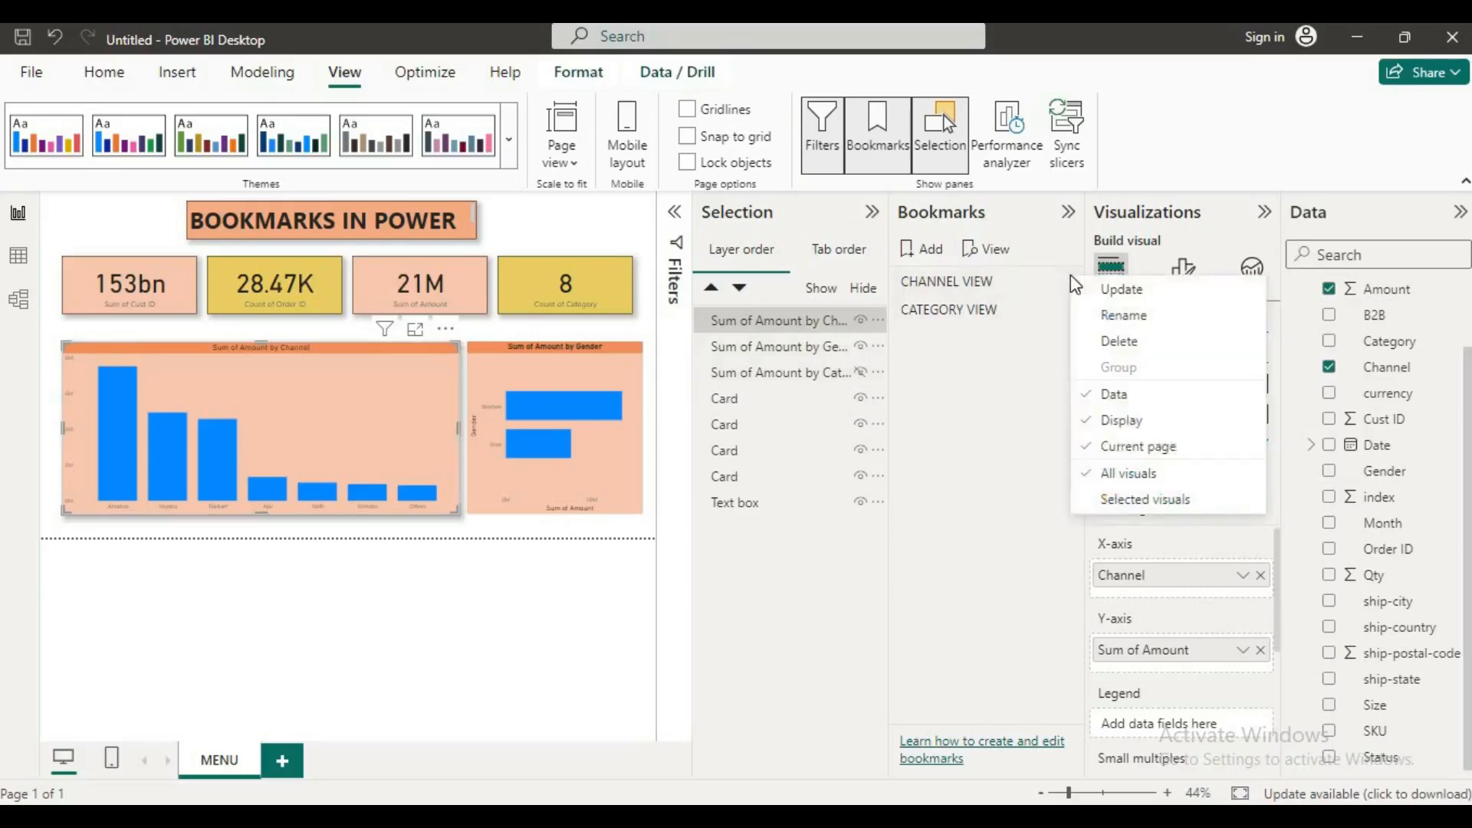
click(1104, 289)
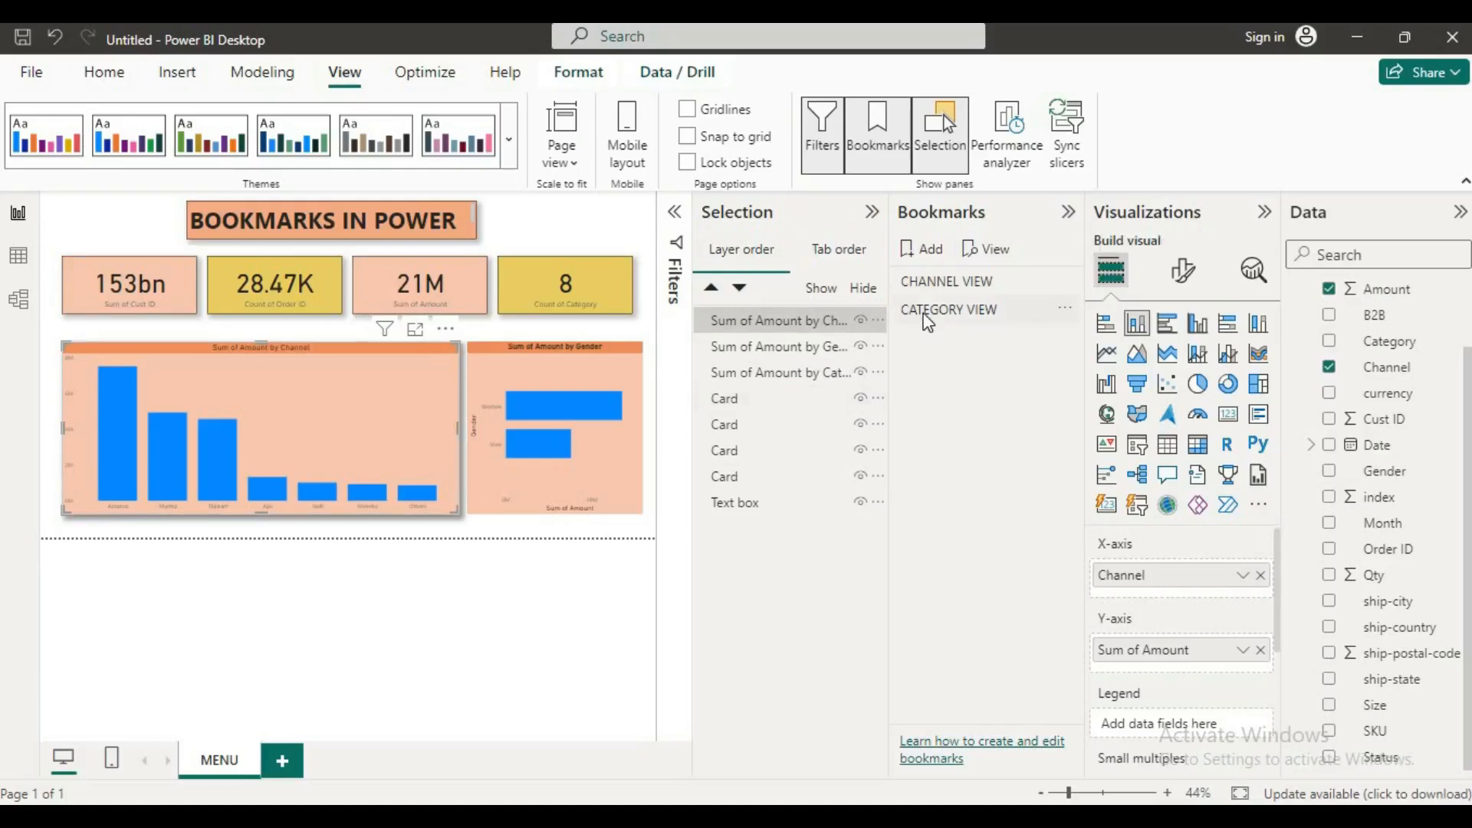
Step: Select CATEGORY VIEW, hide the Sum of Amount by Channel chart, and update the bookmark with this state
click(928, 316)
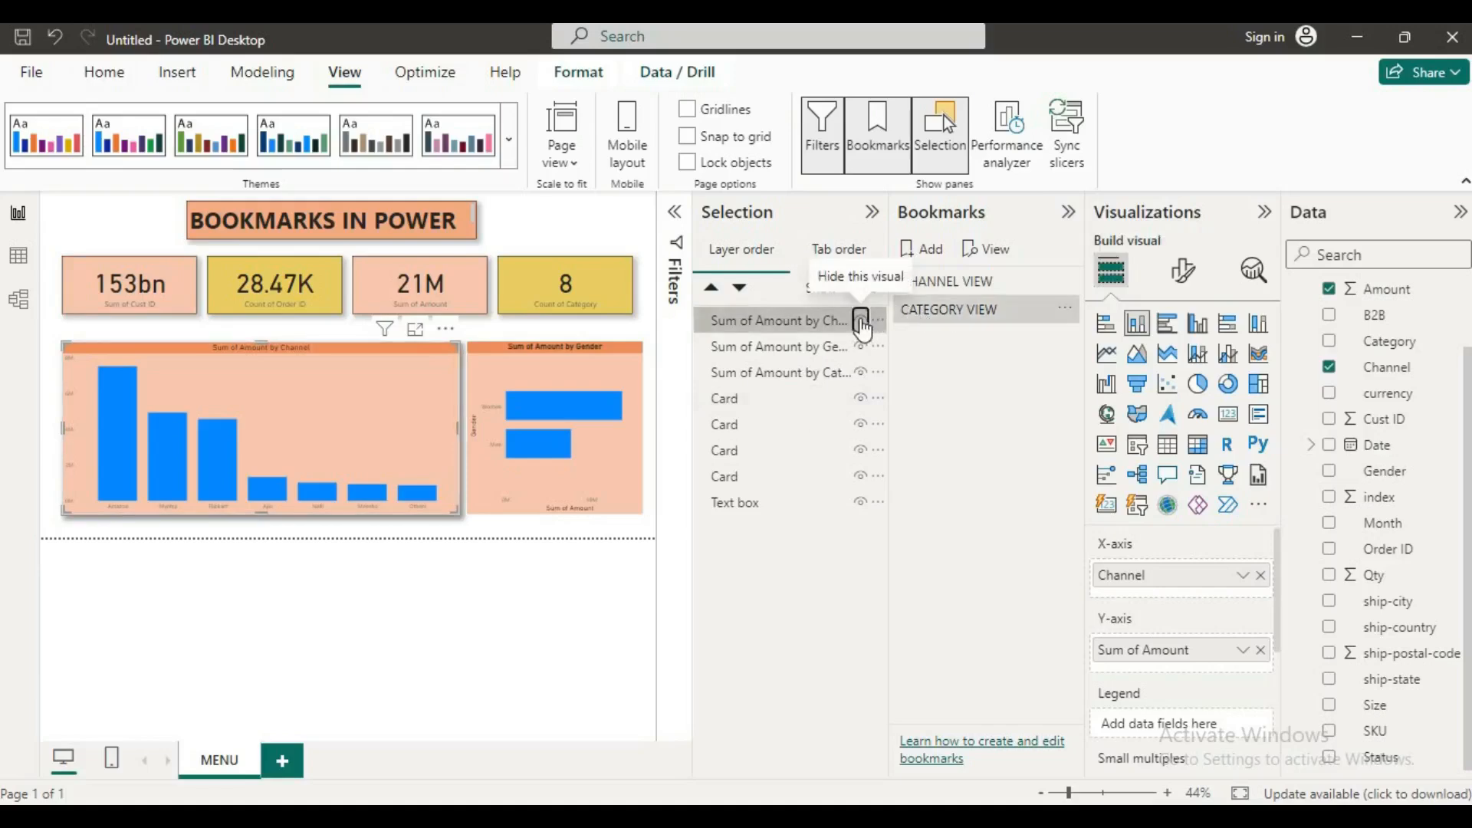
click(861, 323)
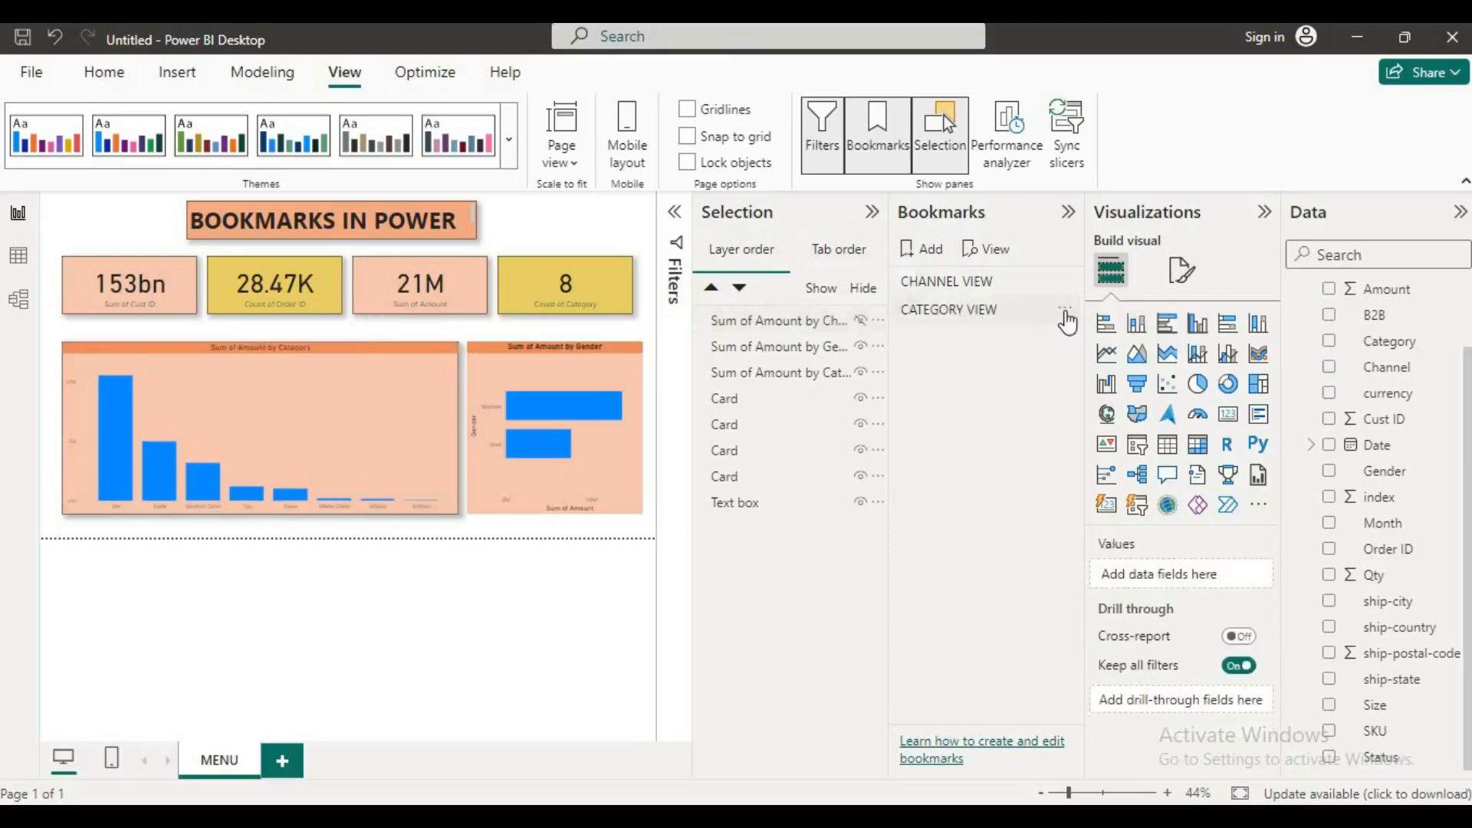
click(1066, 311)
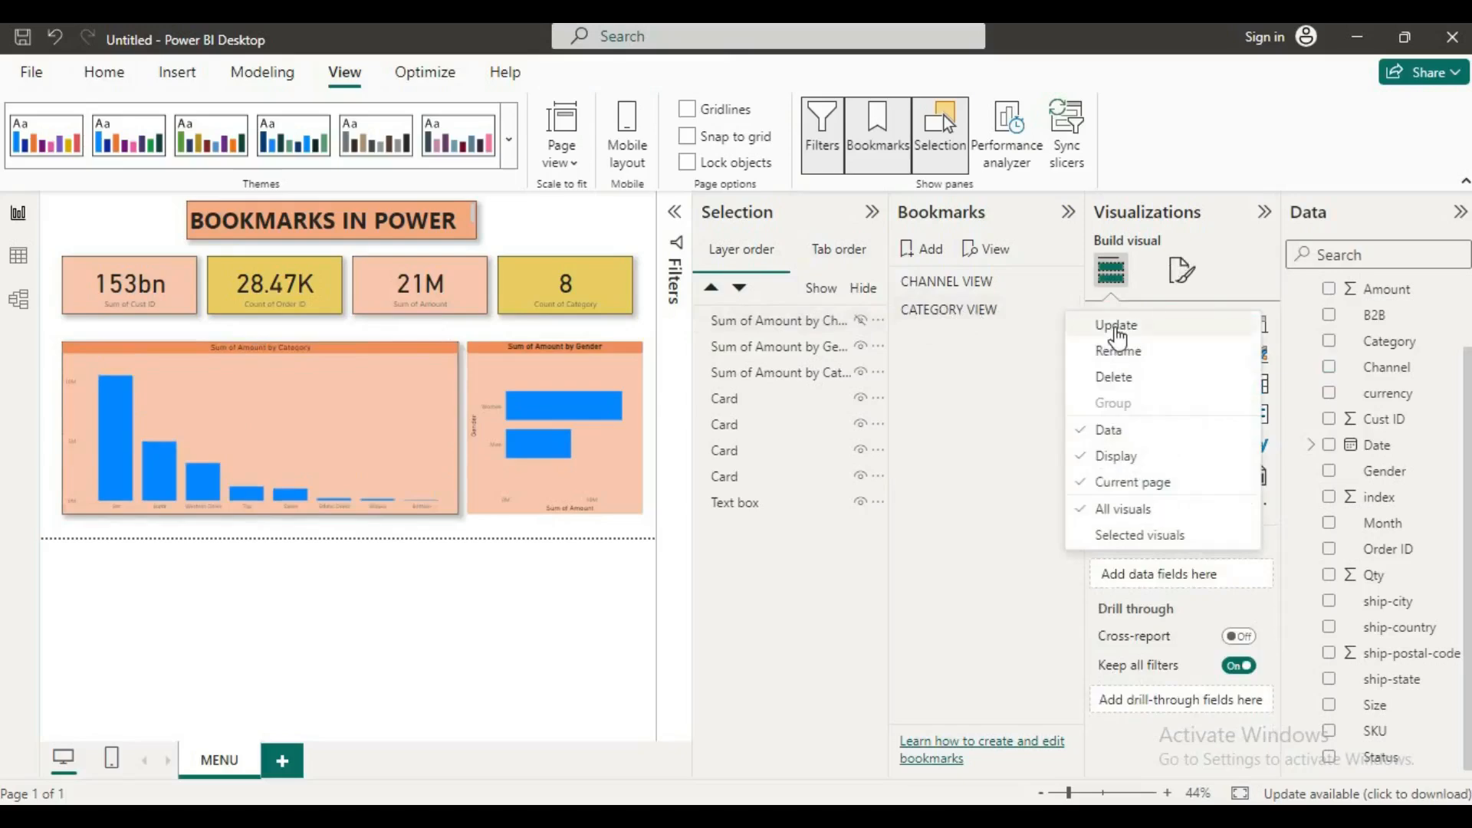
click(1118, 337)
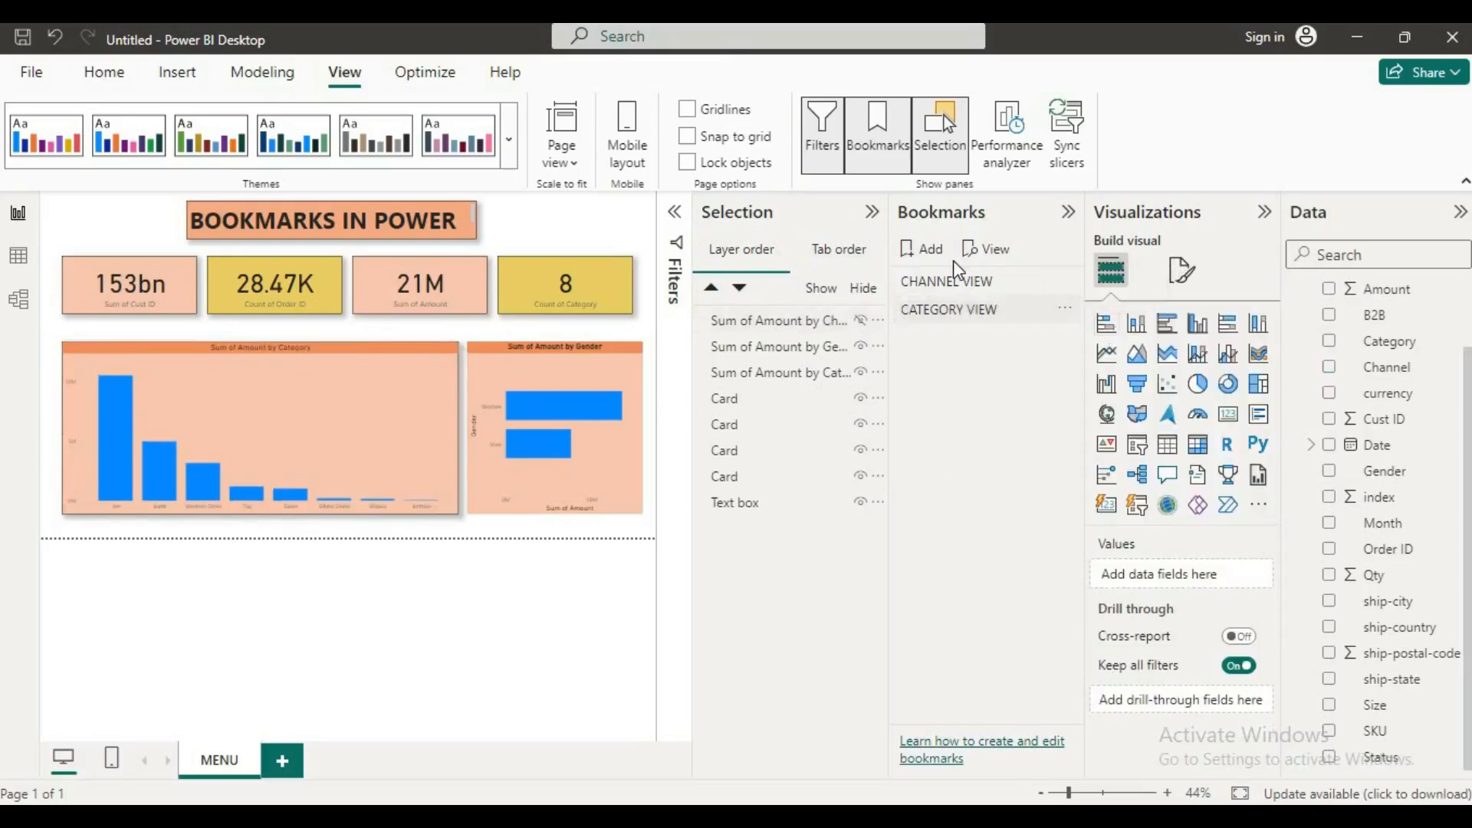
Step: Switch back and forth between the CHANNEL VIEW and CATEGORY VIEW bookmarks to check which chart each one shows
click(957, 282)
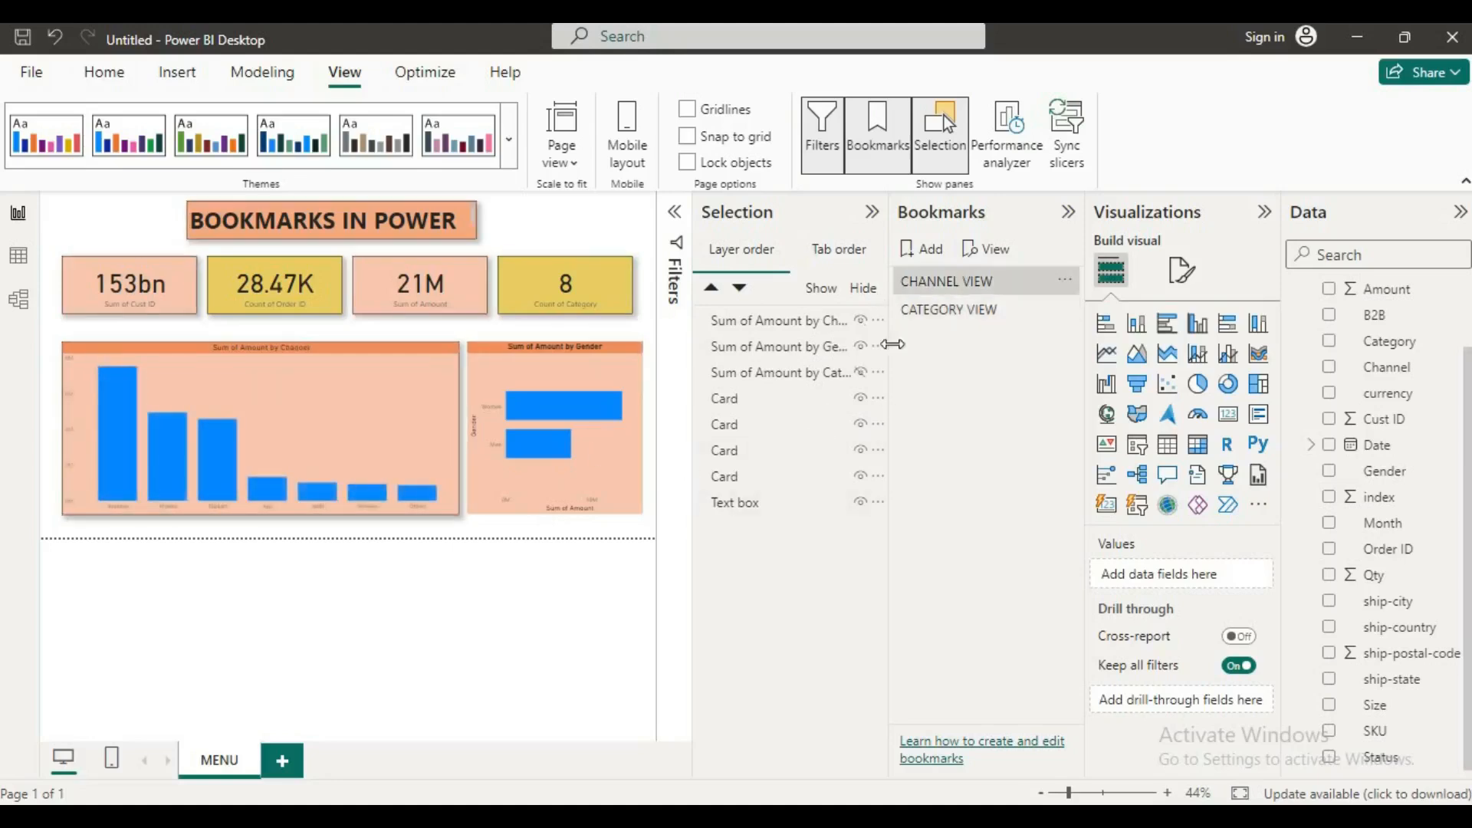
click(940, 315)
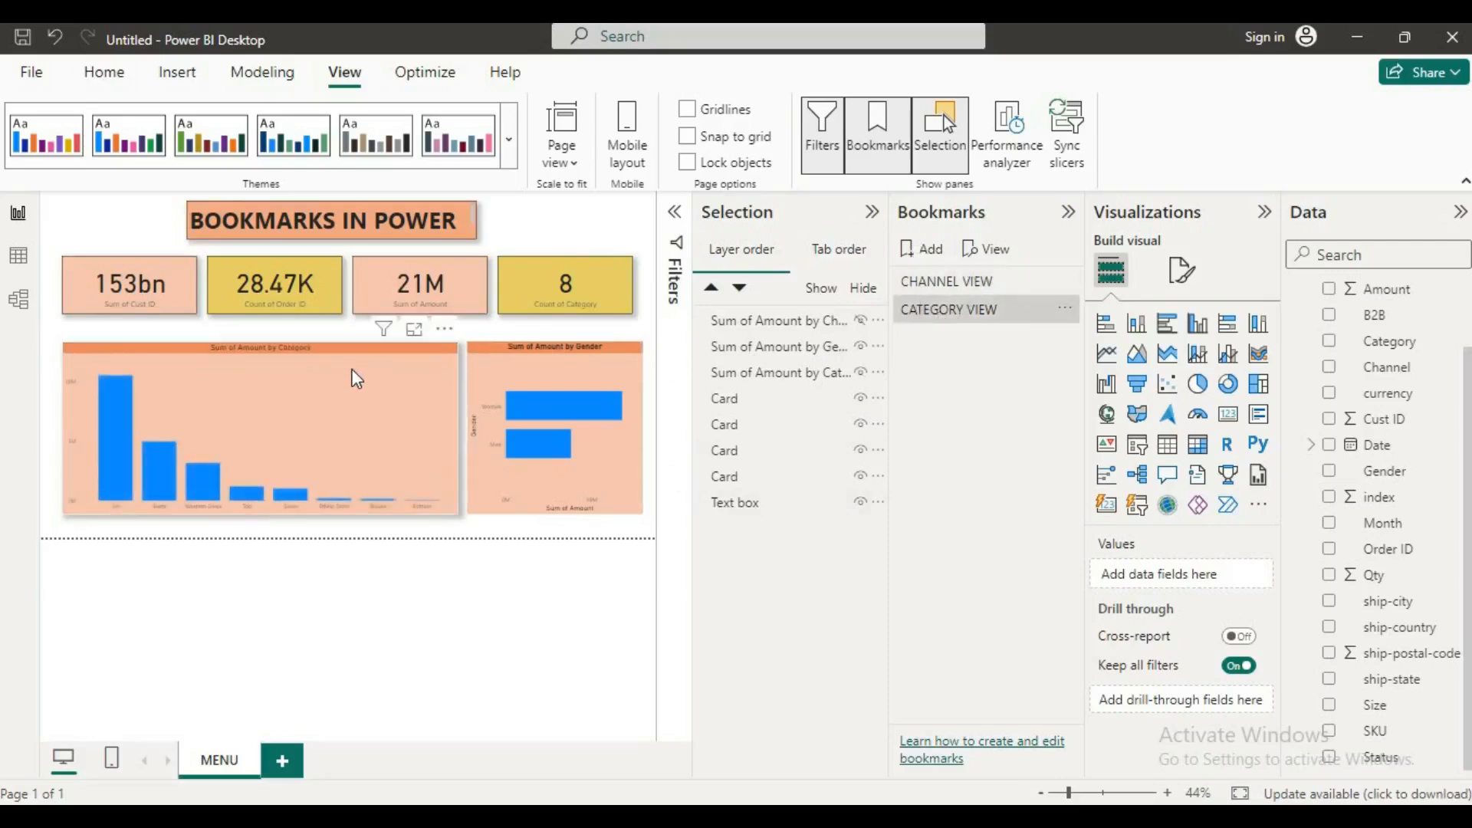
drag(347, 429, 356, 374)
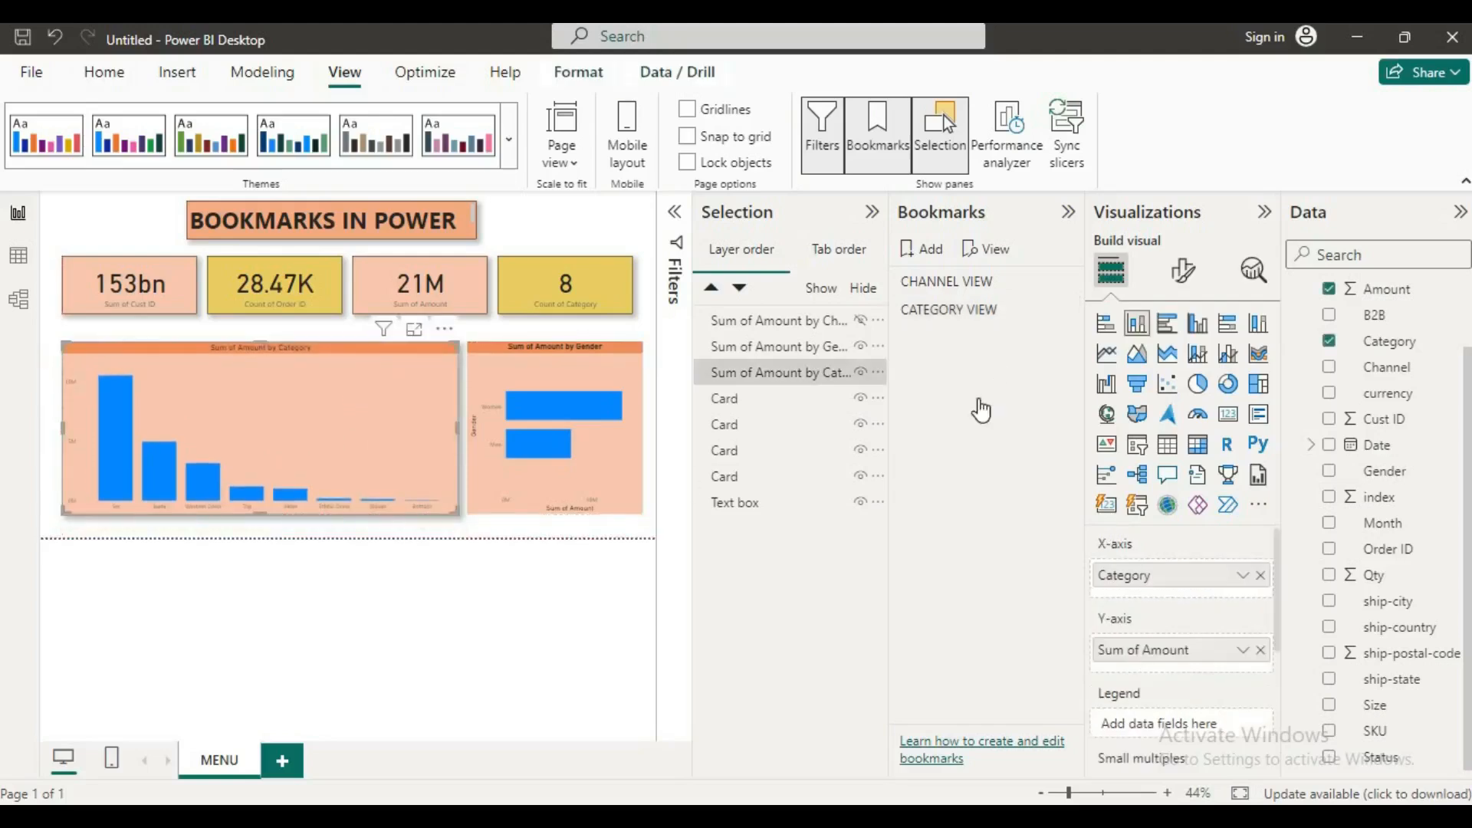
click(973, 282)
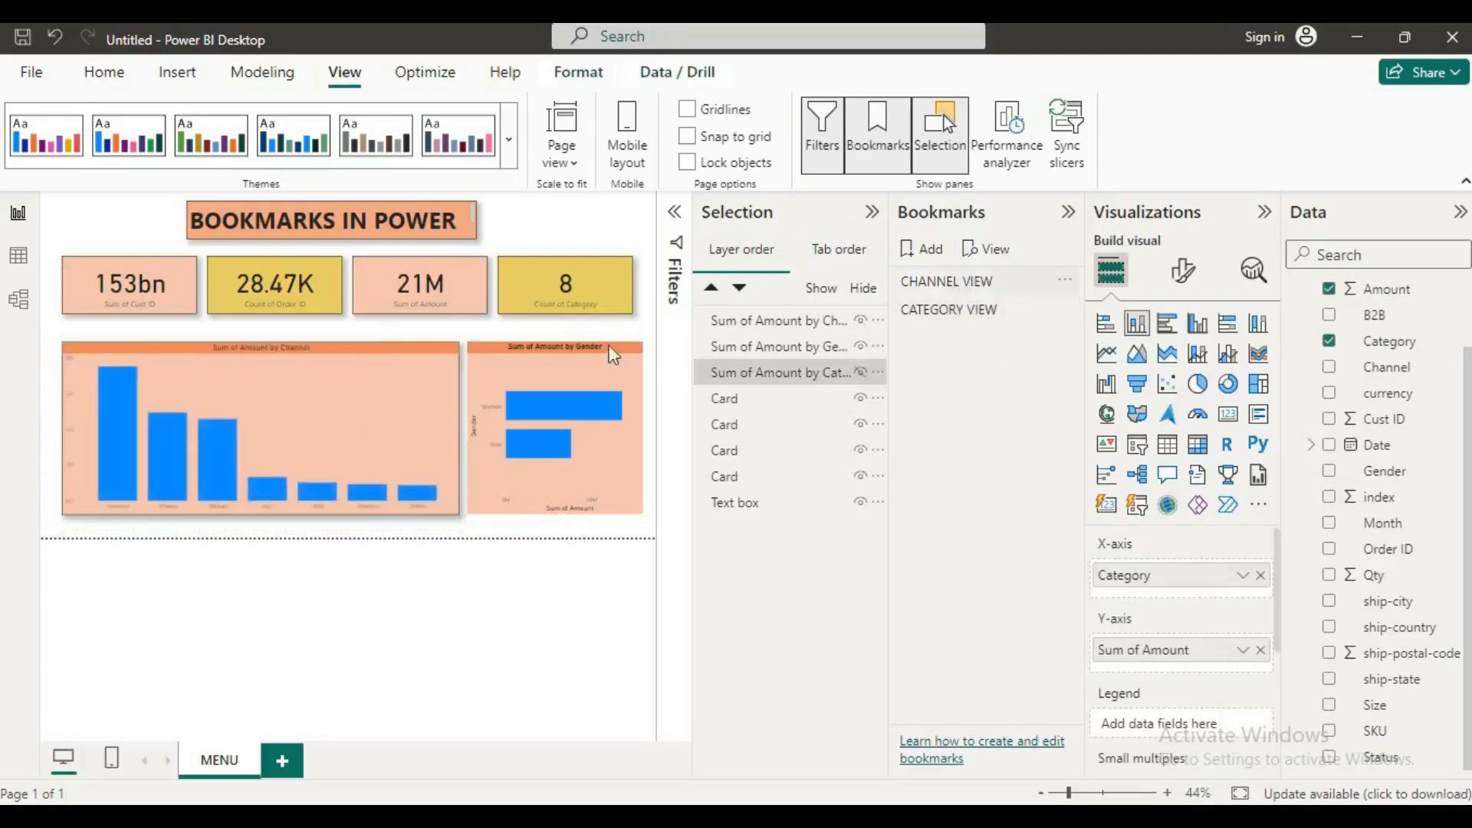
click(976, 317)
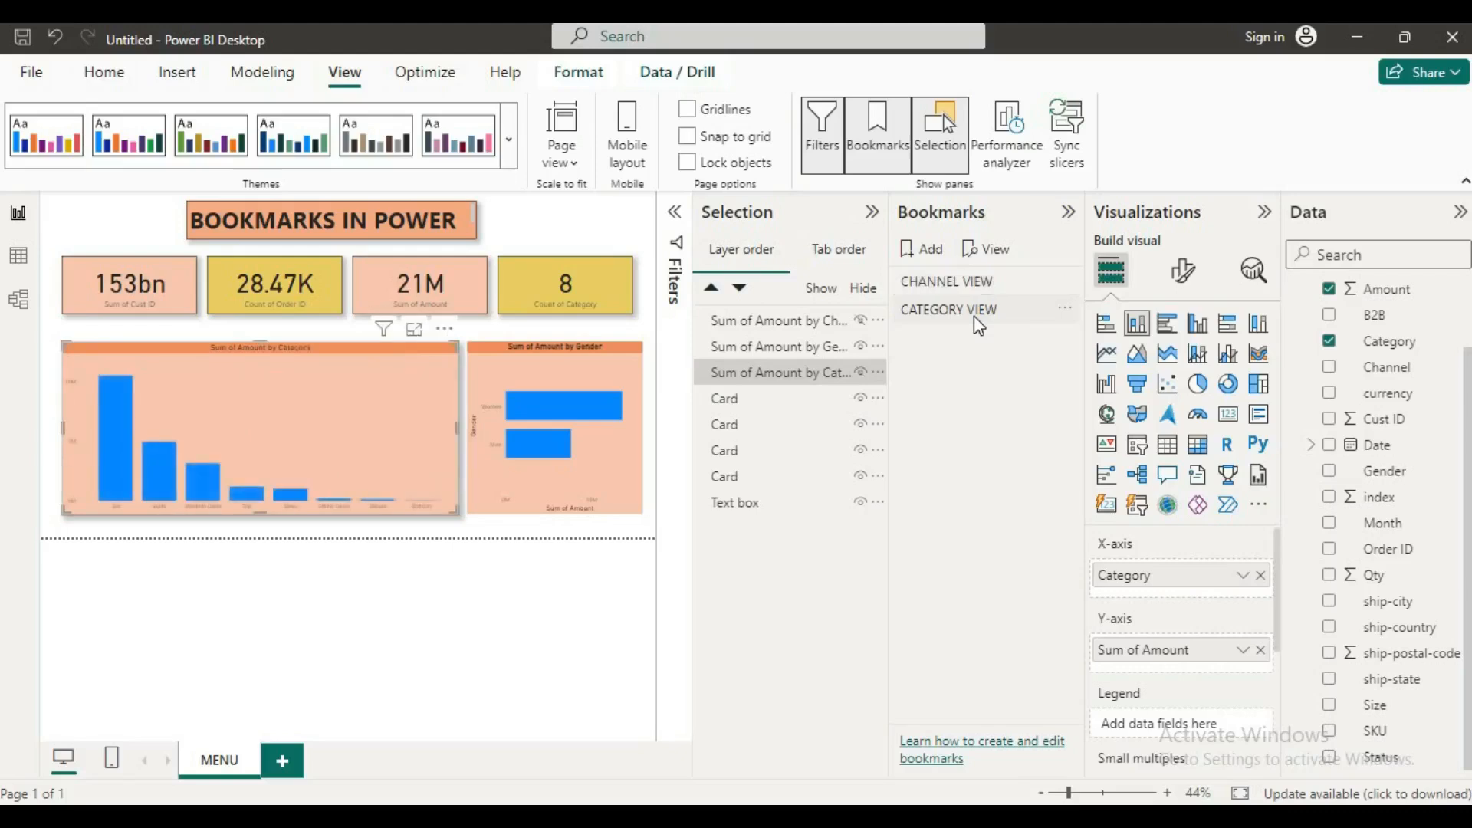
click(977, 322)
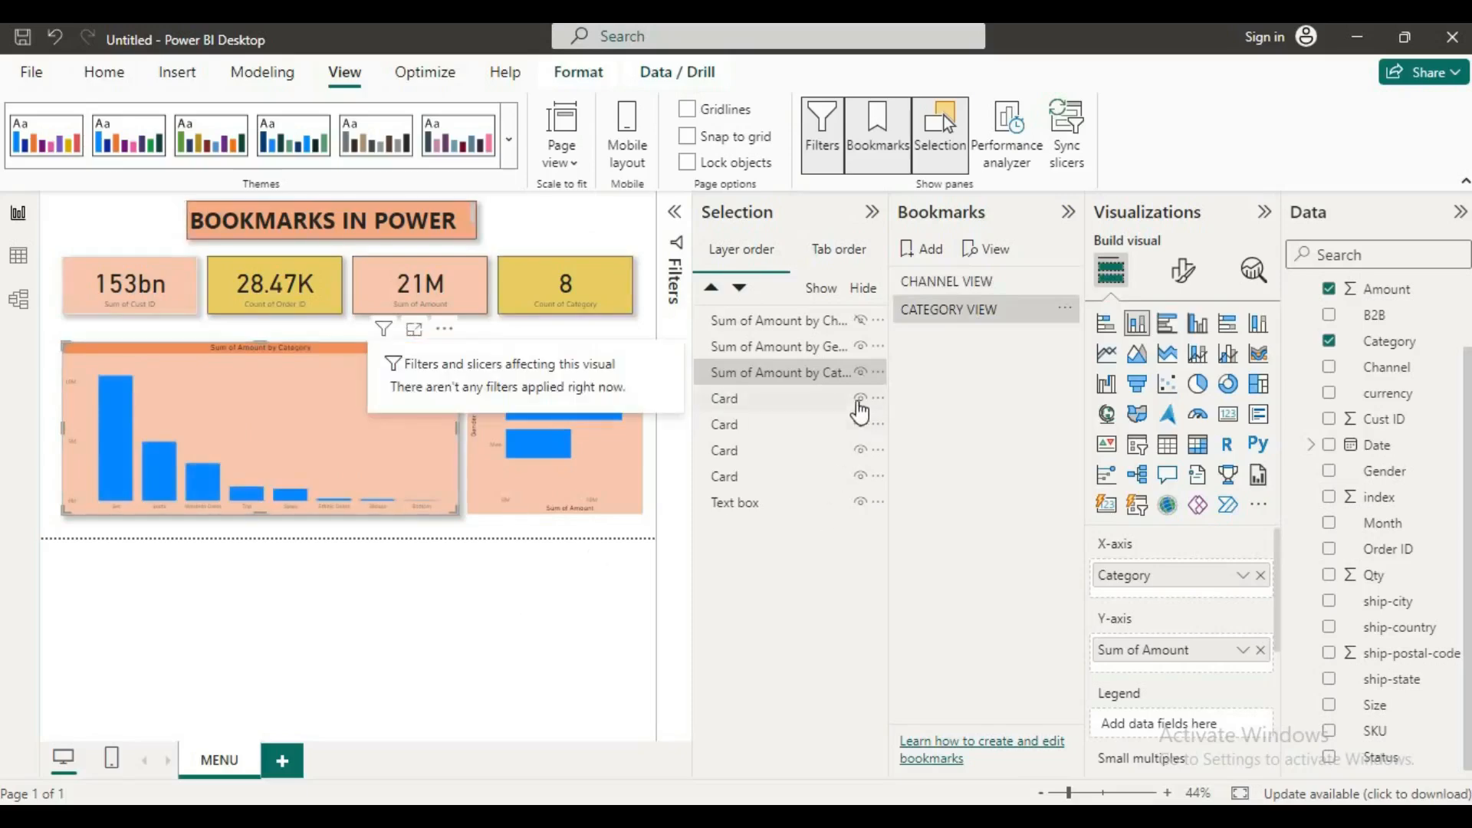
Step: Hide three of the cards and the title text box, then apply CATEGORY VIEW to restore them
click(861, 398)
click(861, 425)
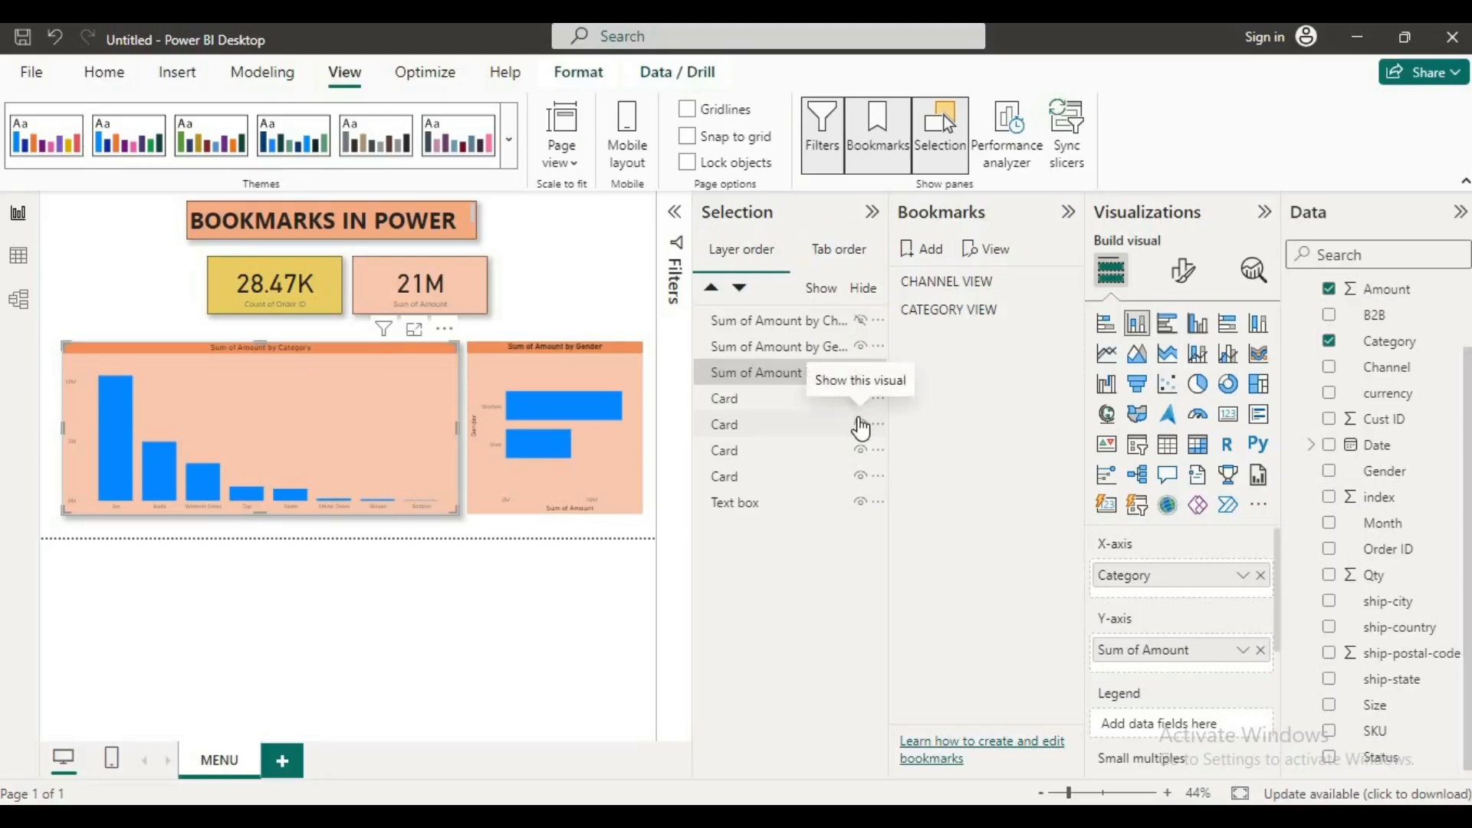
click(860, 450)
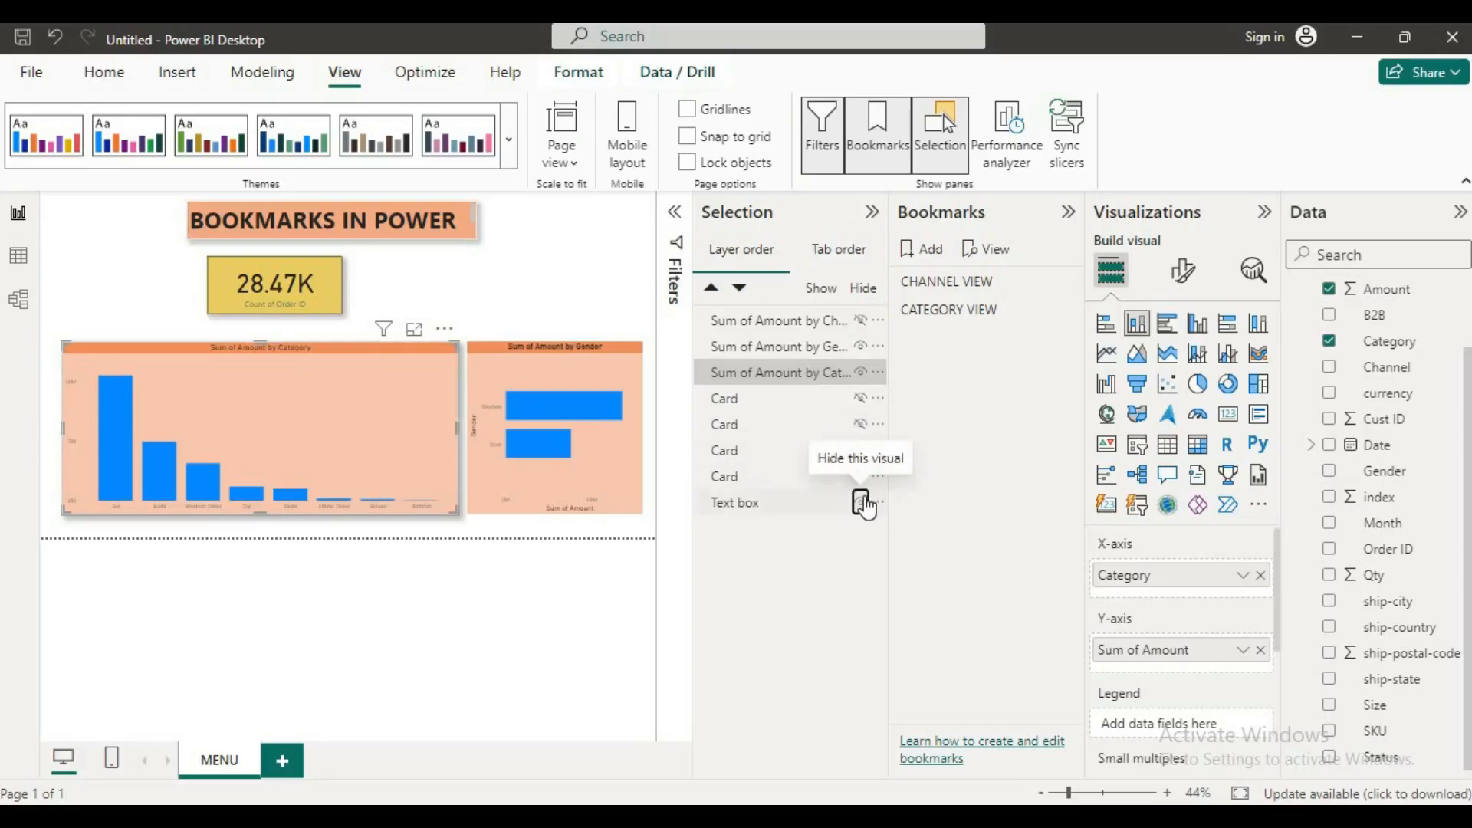
click(861, 502)
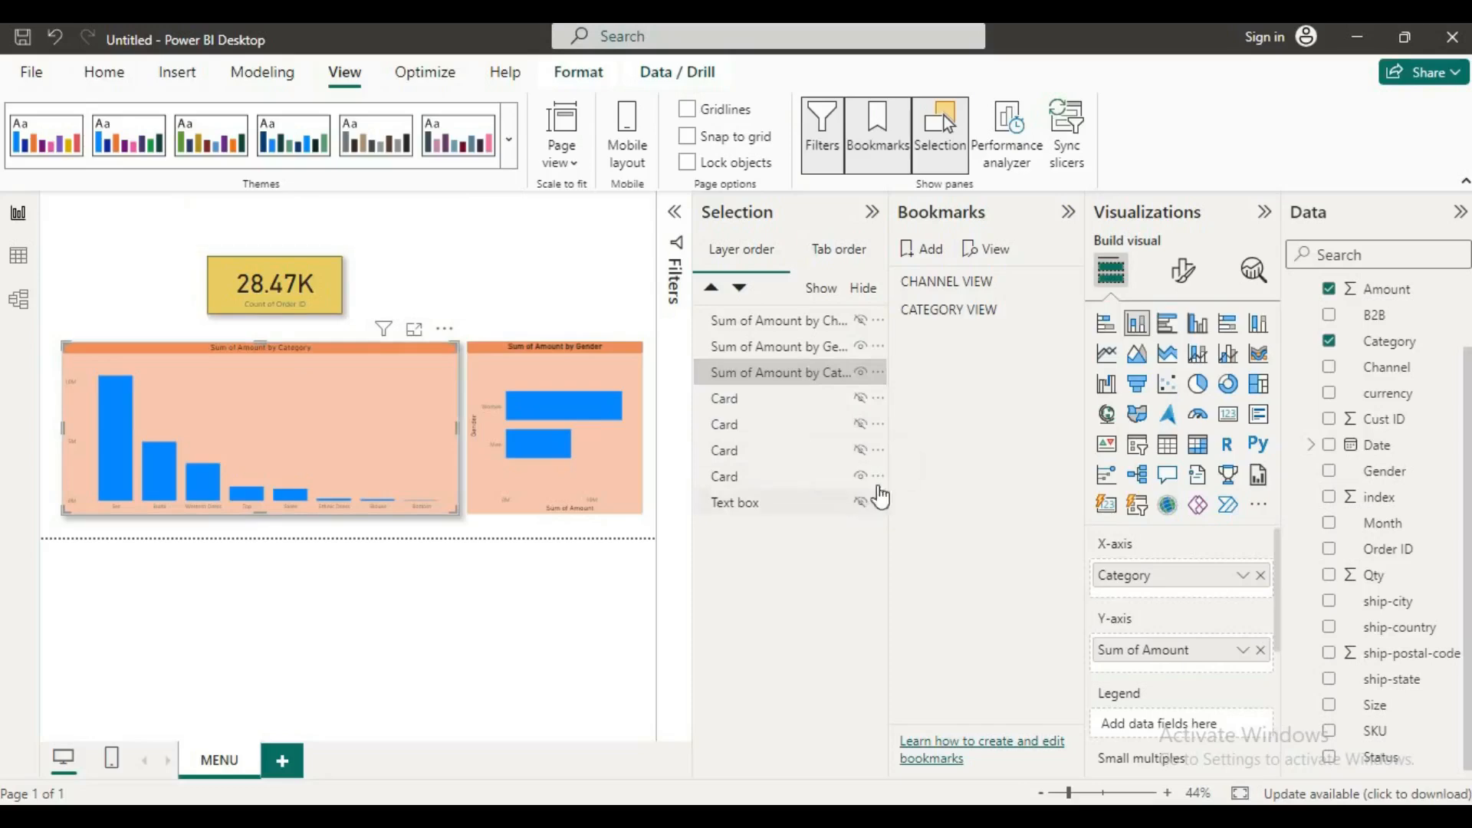
click(962, 311)
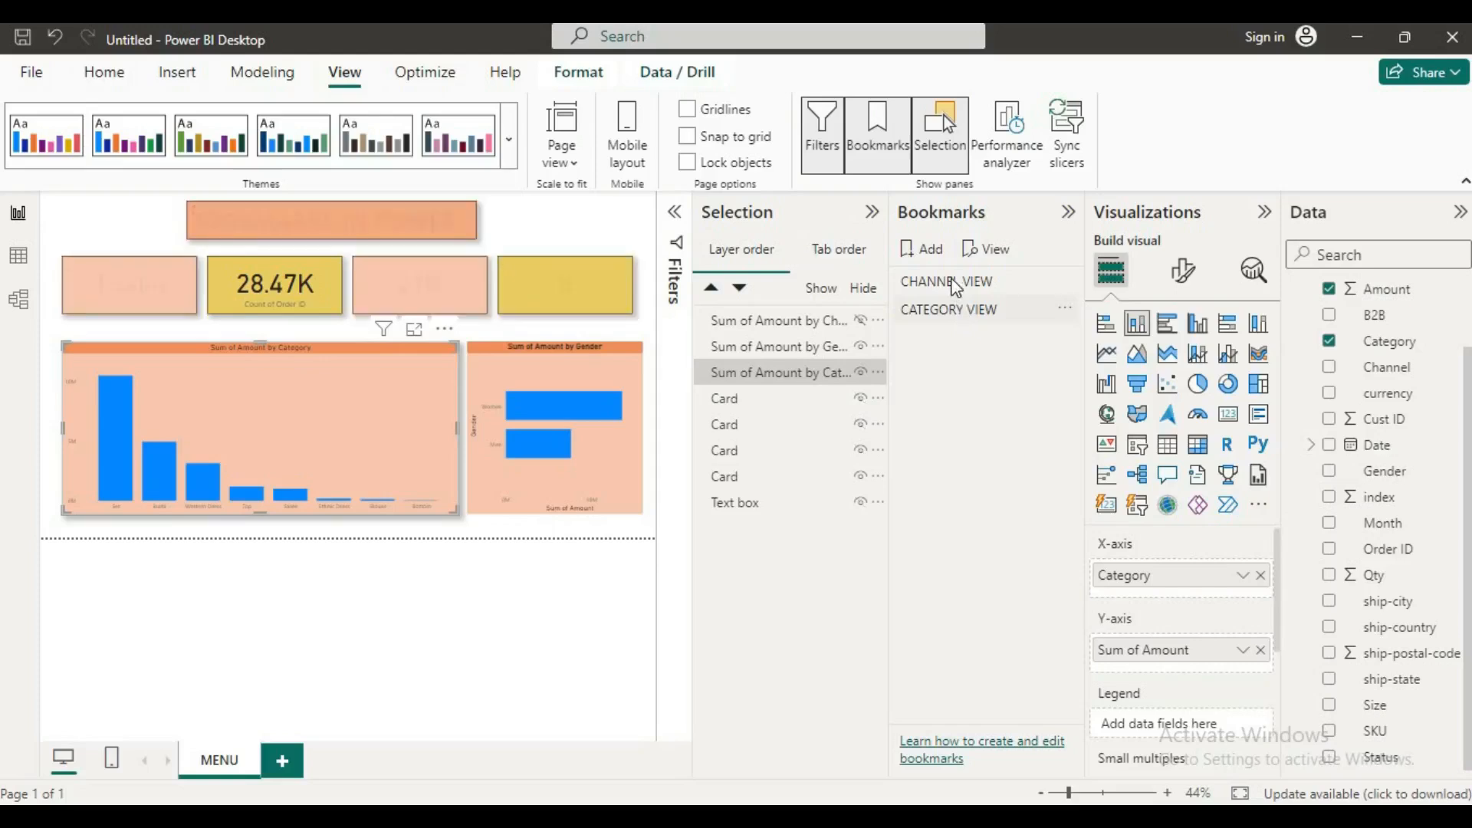
Step: Apply the CHANNEL VIEW bookmark and collapse the Selection and Bookmarks panes to enlarge the report canvas
click(955, 284)
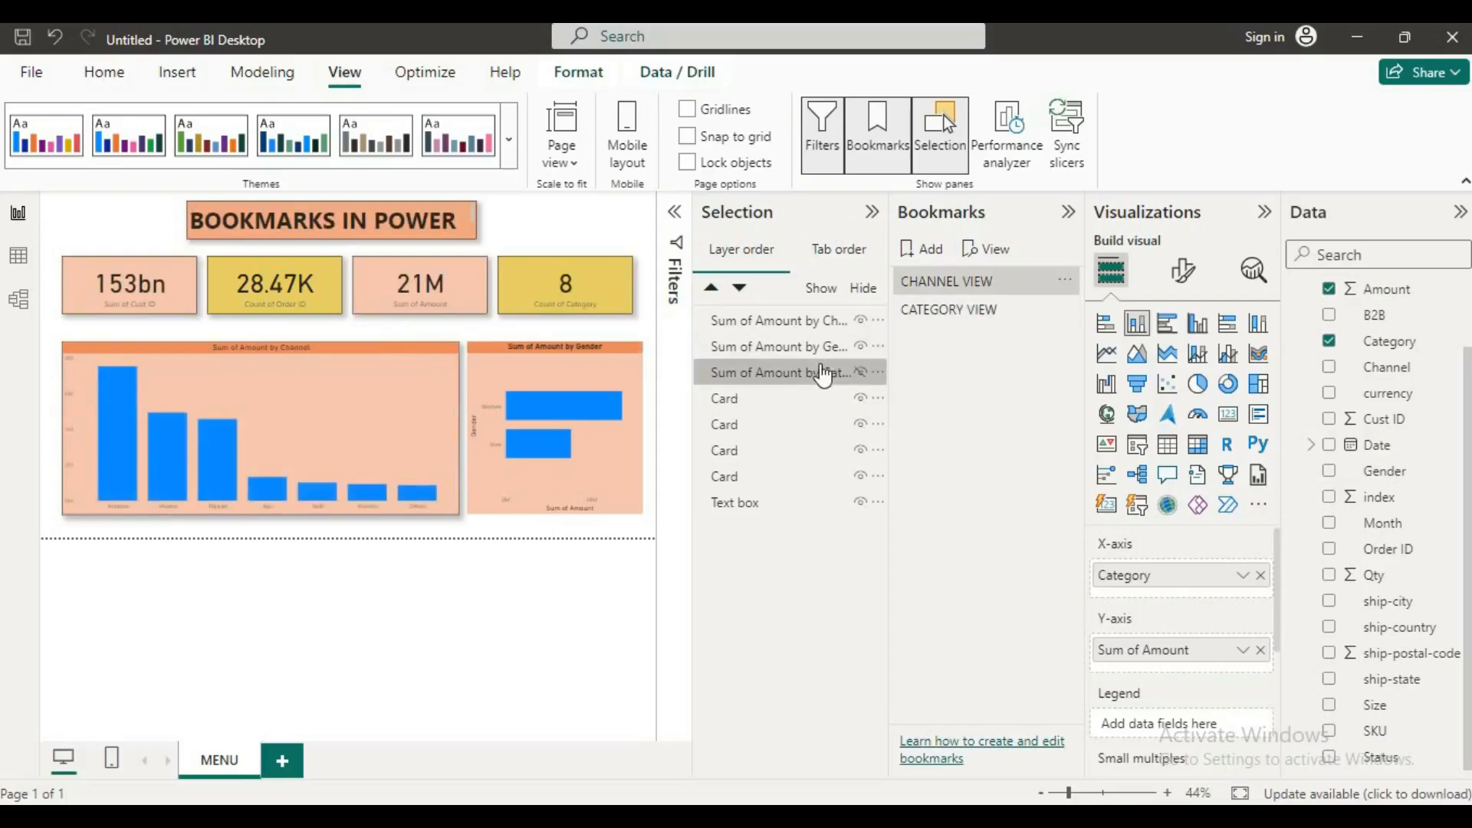
click(556, 226)
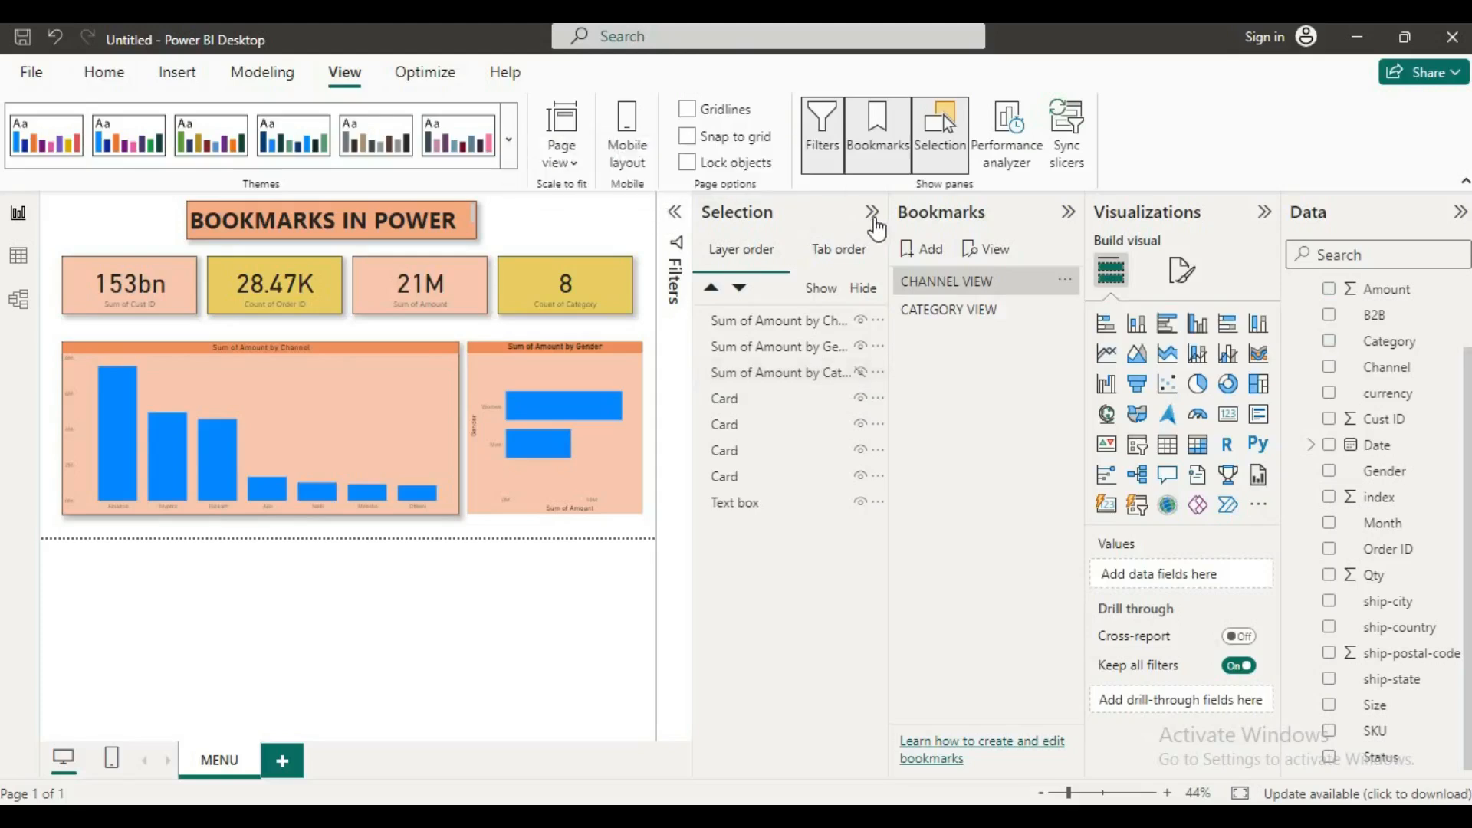
click(873, 213)
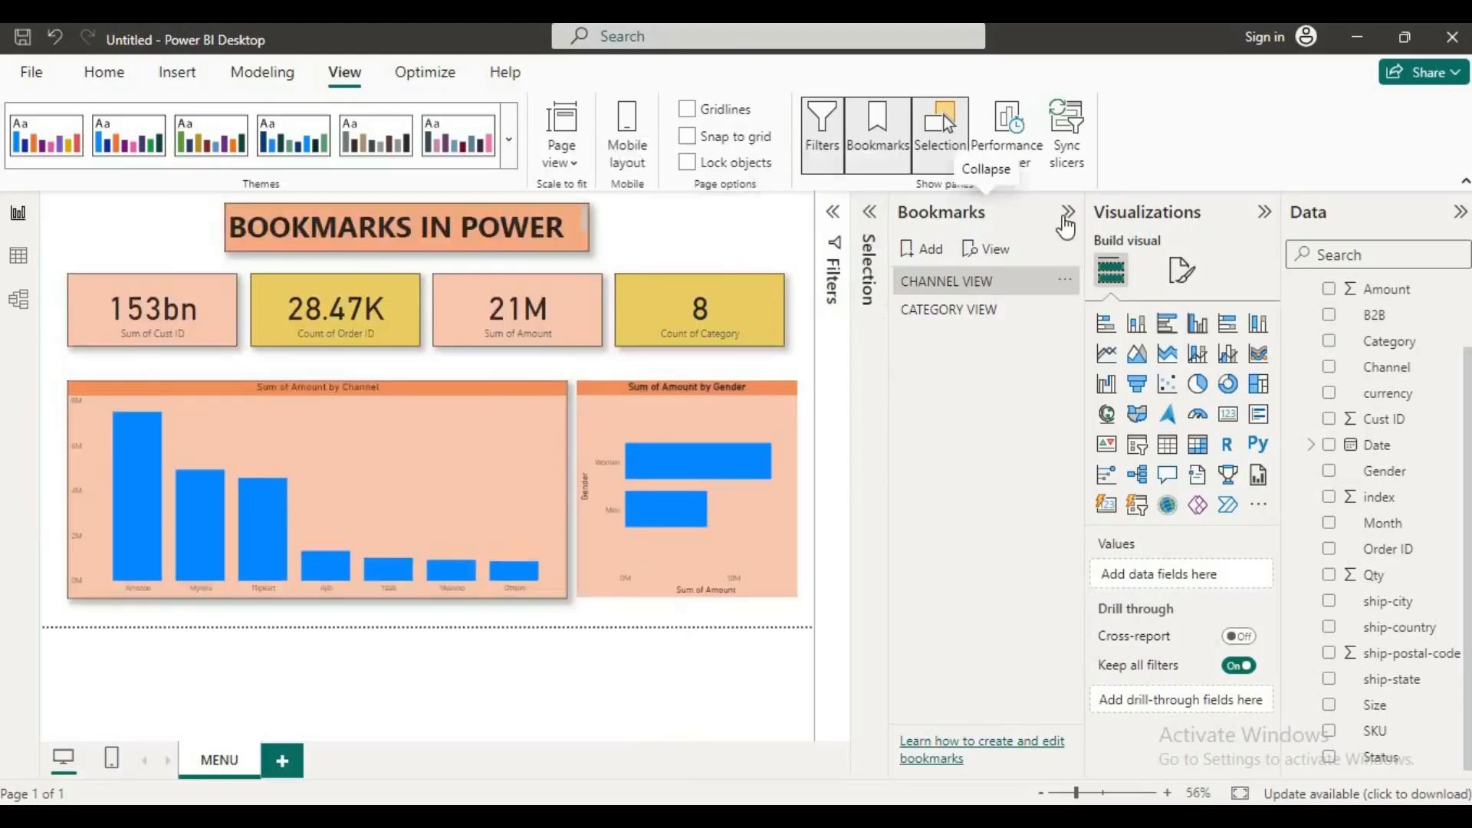
click(1066, 215)
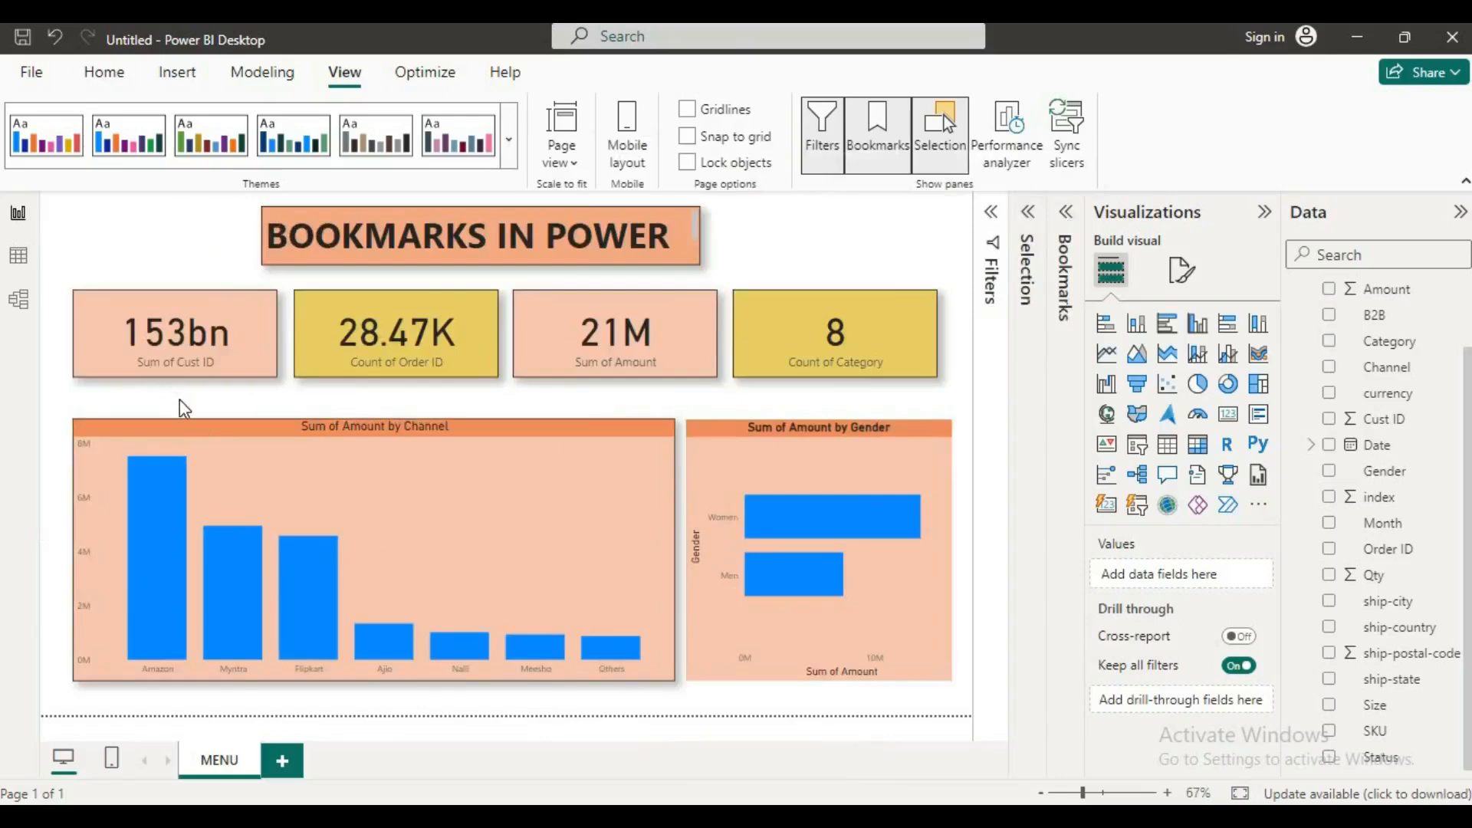
Step: Insert a Right arrow button, place it between the cards and the Channel chart, and widen it to the start of the third card
click(174, 70)
click(721, 149)
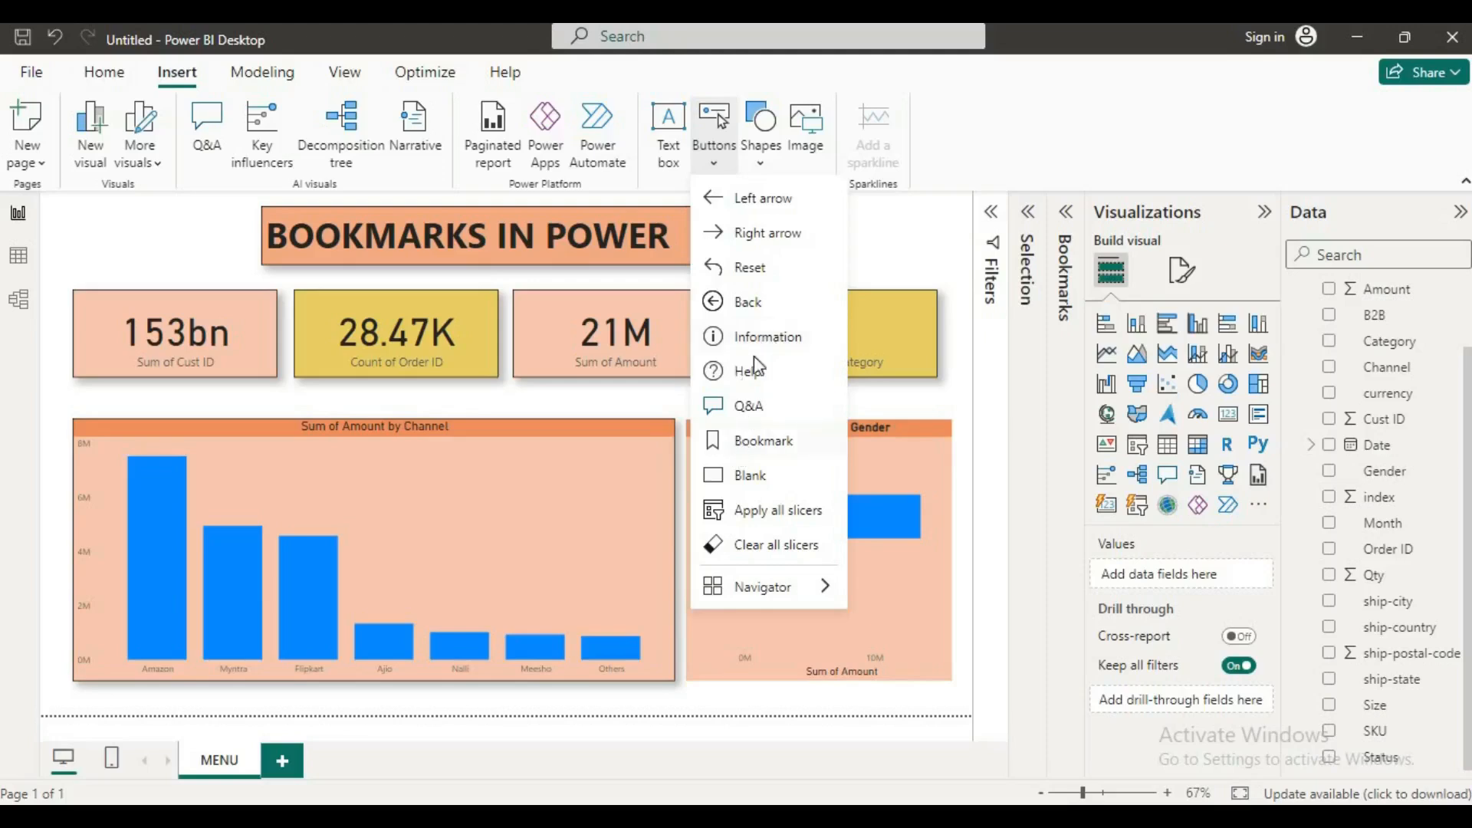
click(745, 237)
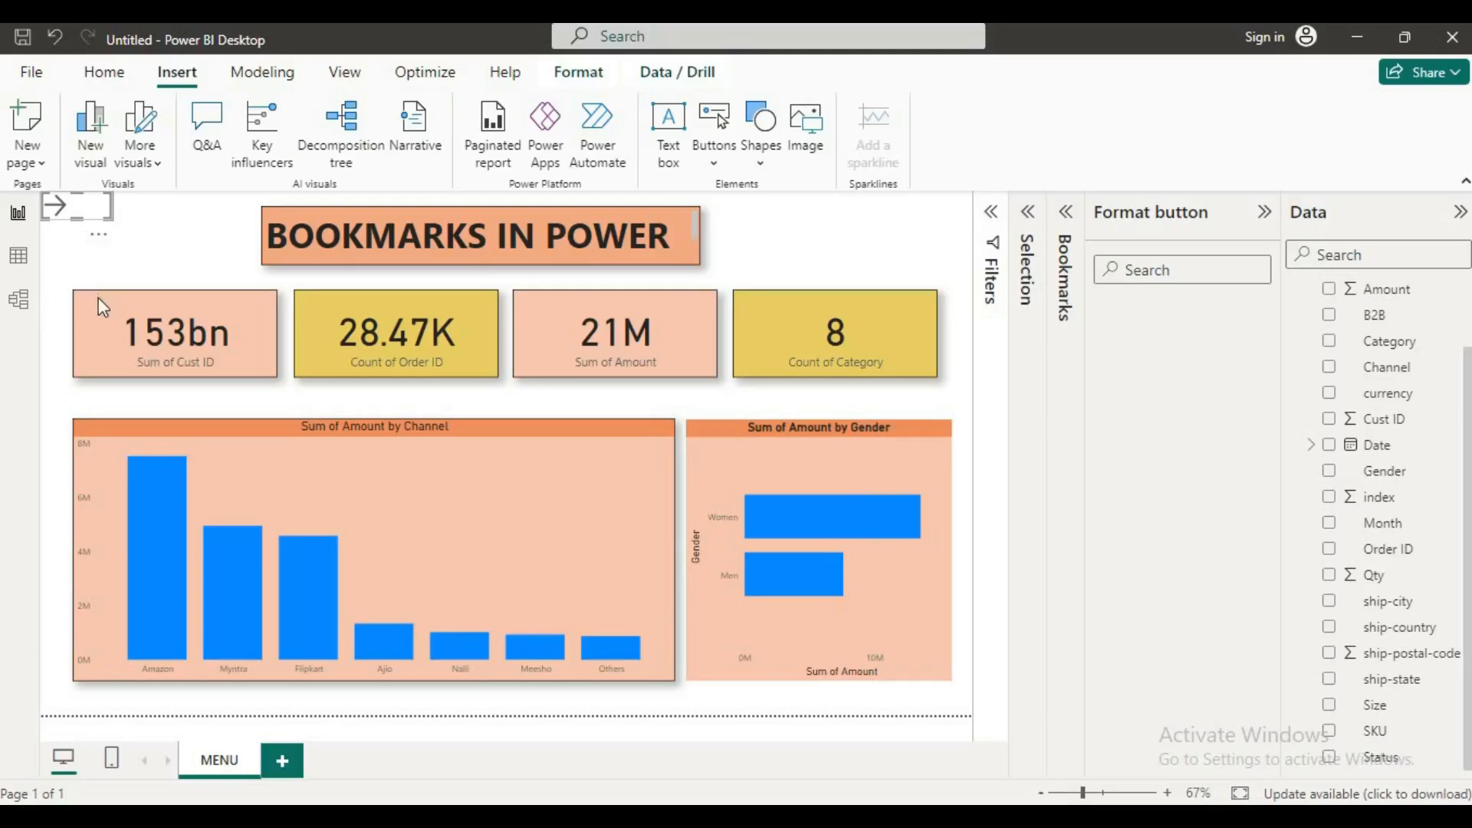
drag(98, 297, 112, 392)
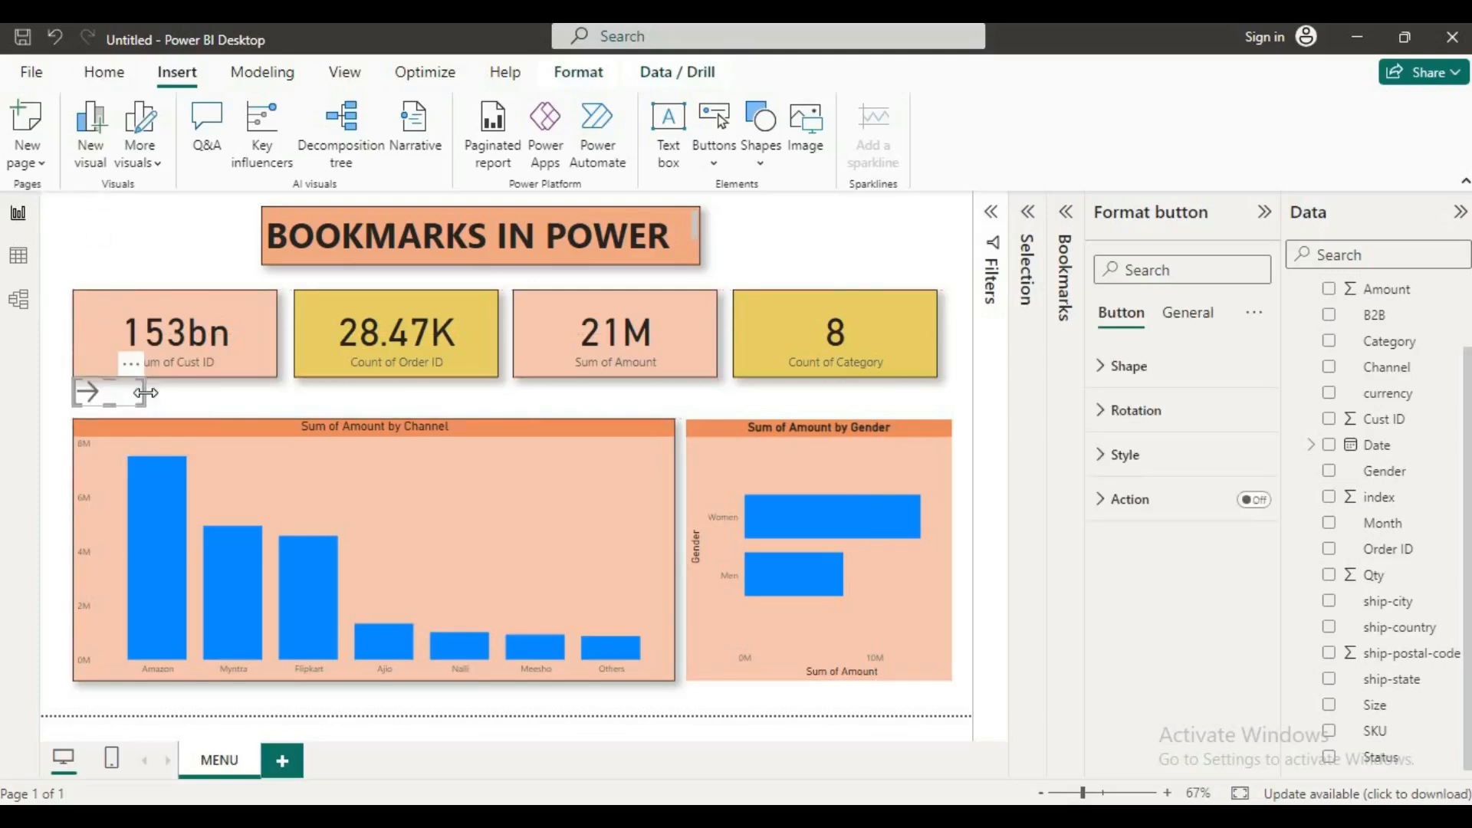
drag(208, 409, 530, 437)
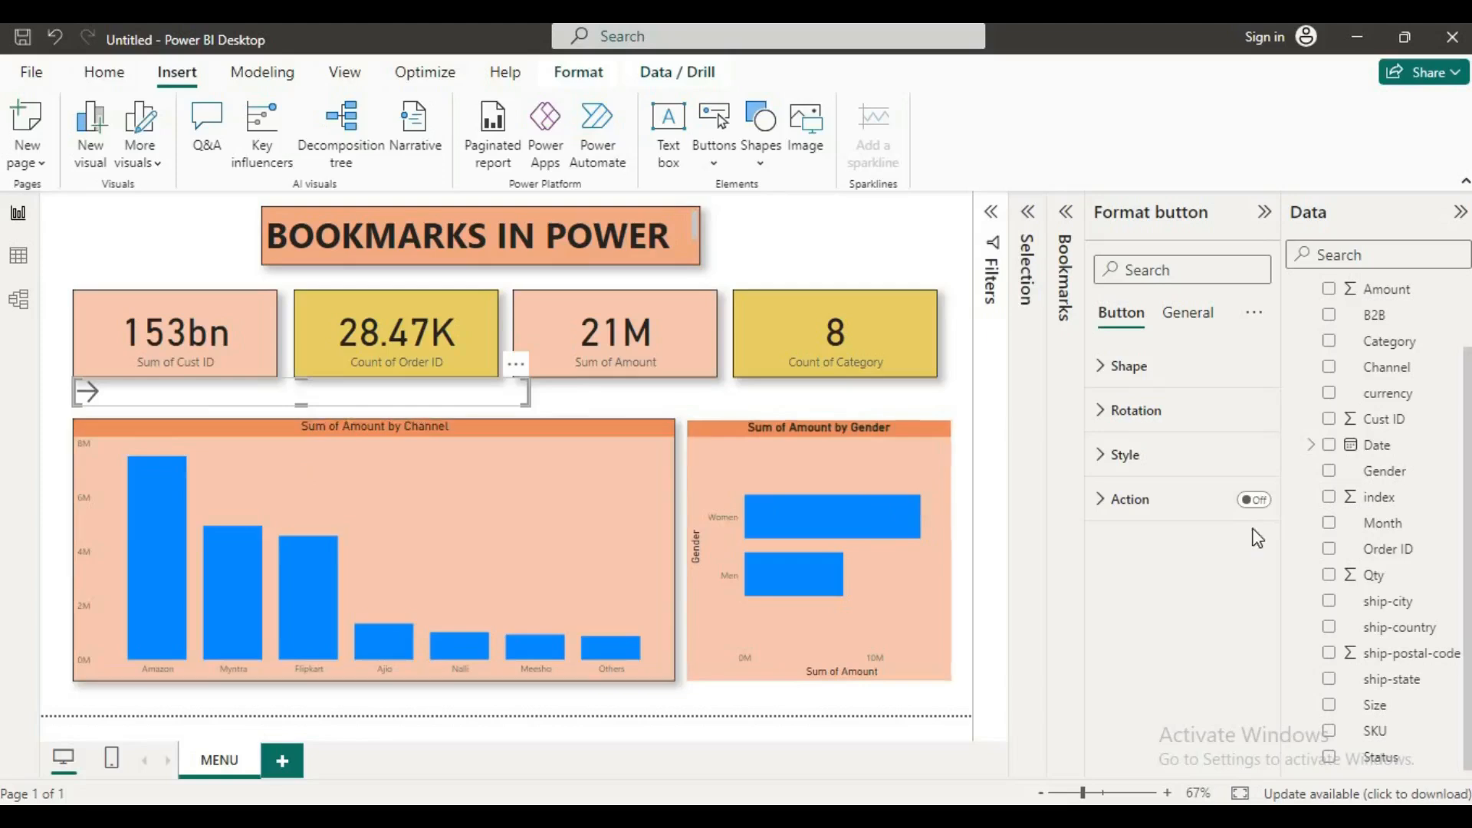
Step: Turn on the arrow button's action, set its type to Bookmark and choose CATEGORY VIEW as the target bookmark
click(1258, 503)
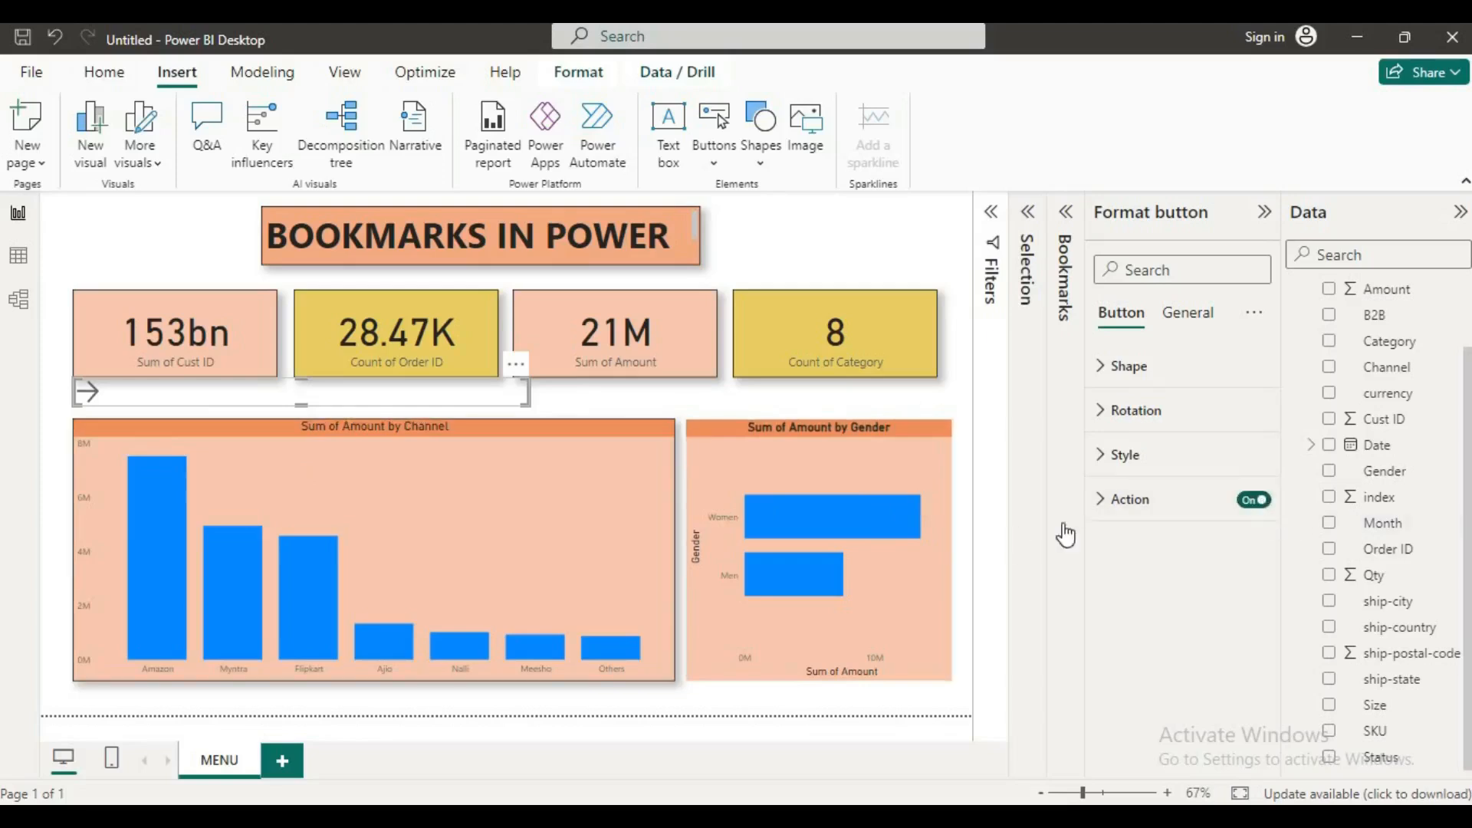
click(1111, 512)
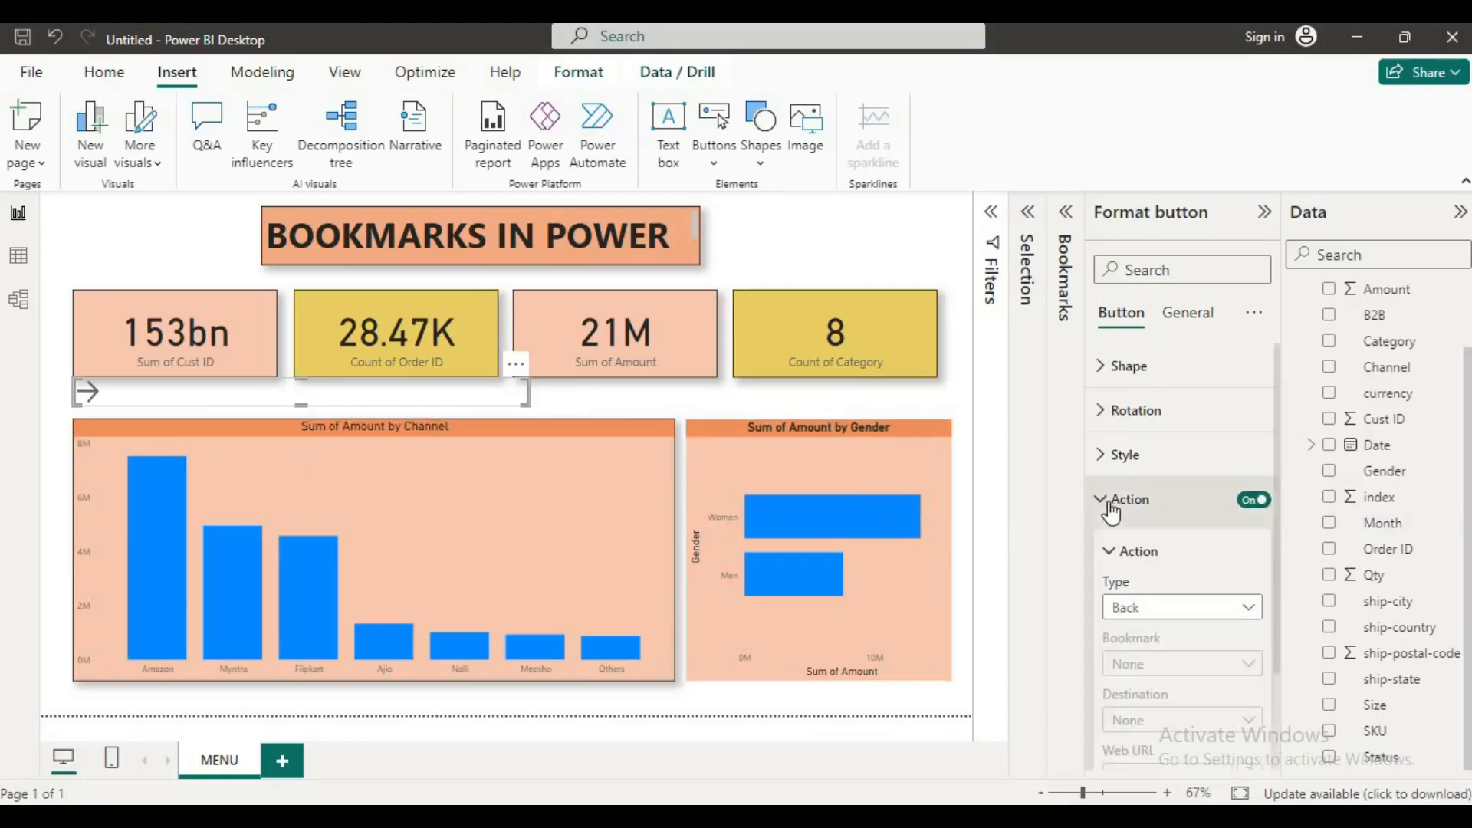
scroll(1244, 608, down, 2)
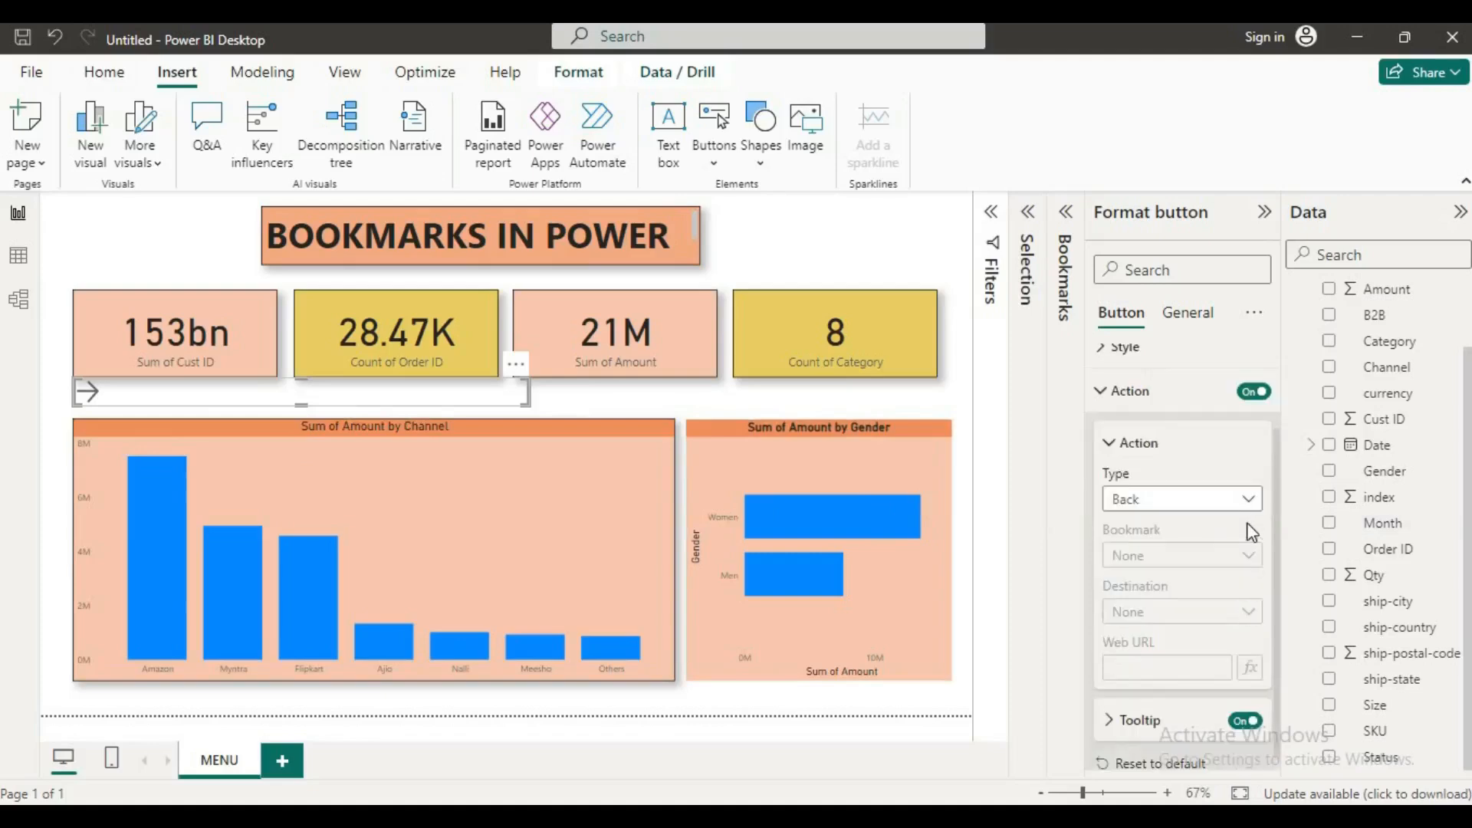
click(1250, 500)
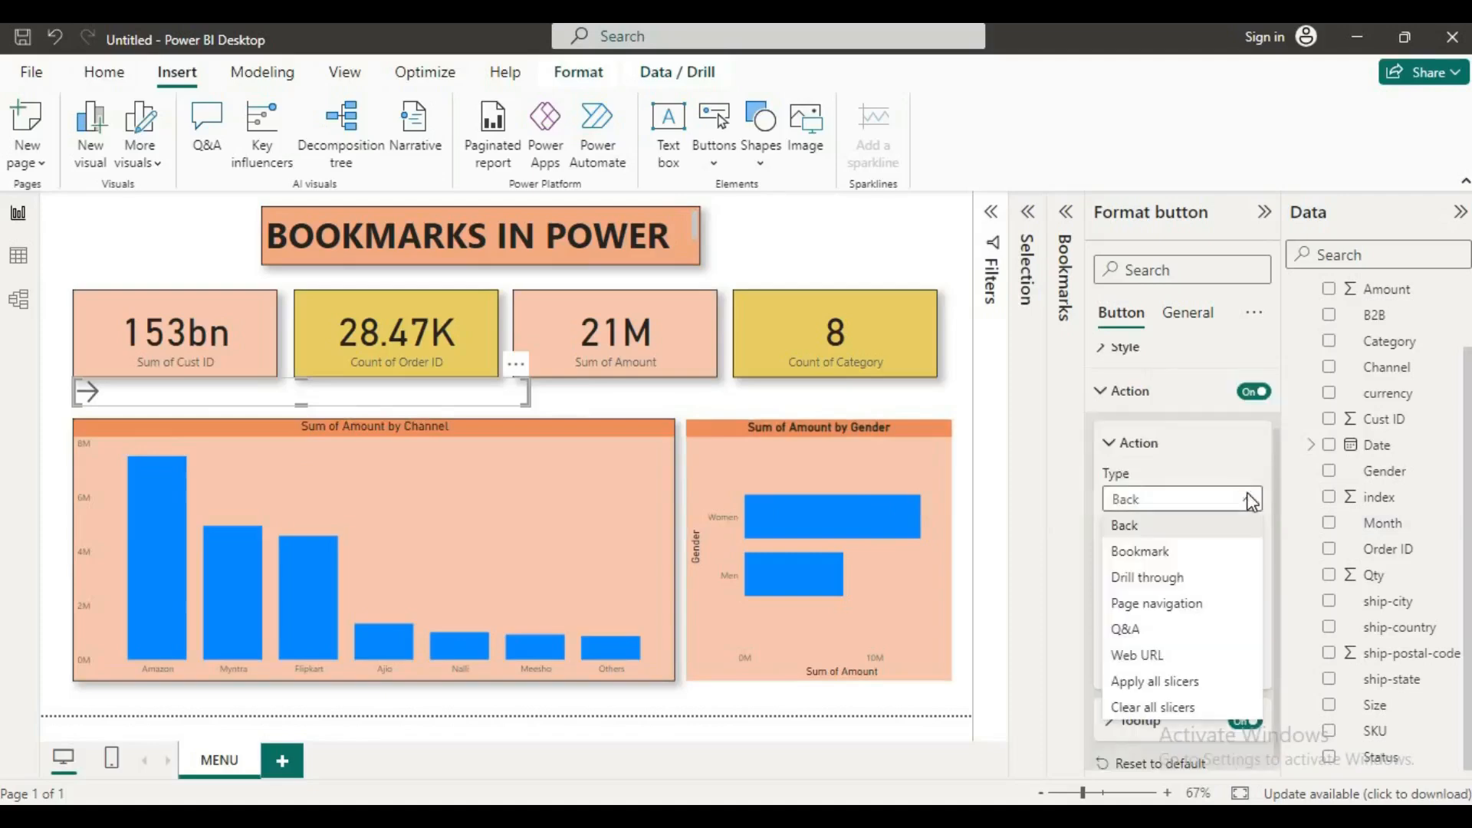
click(1127, 554)
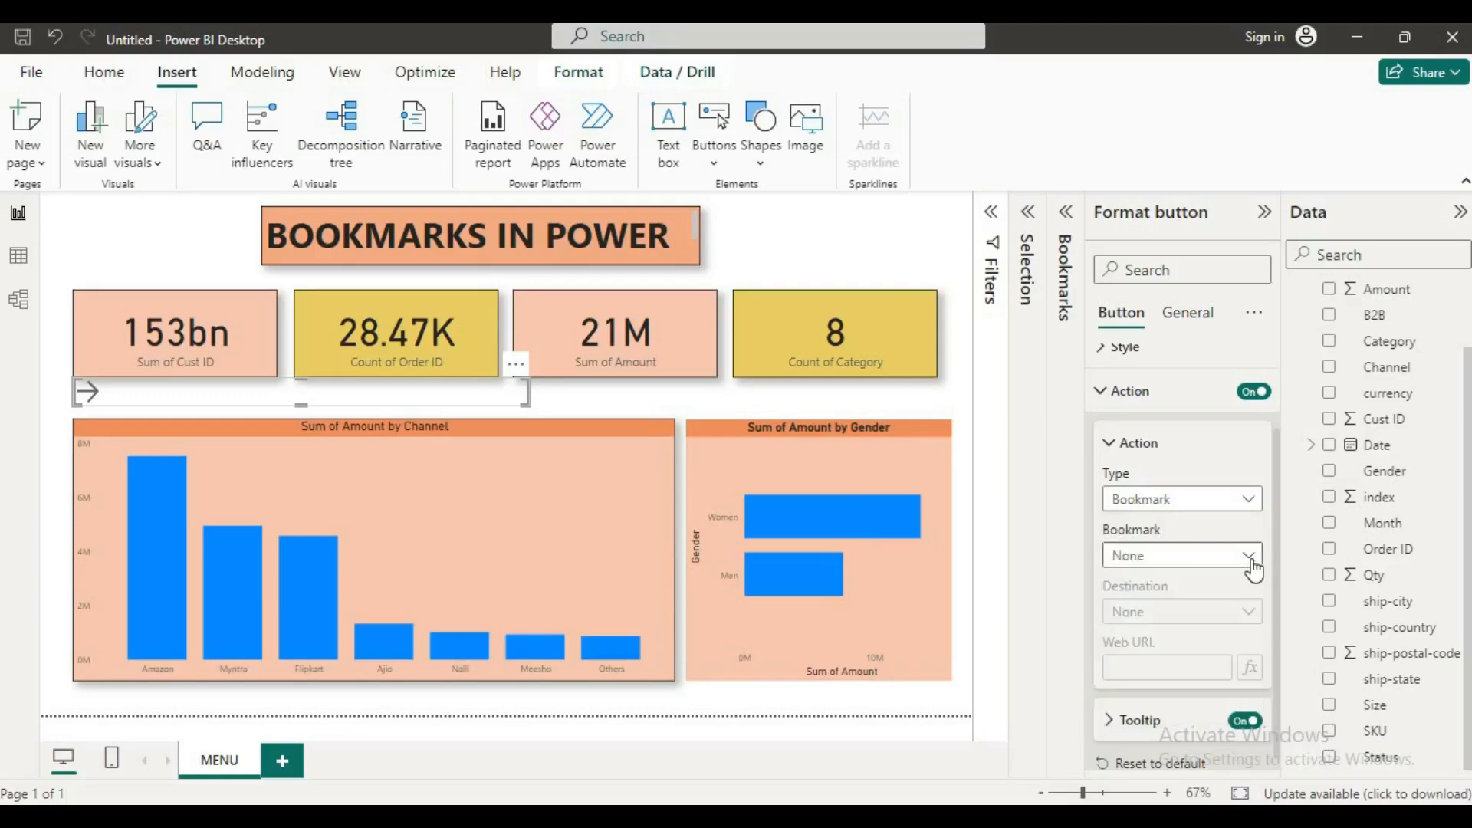
click(1250, 556)
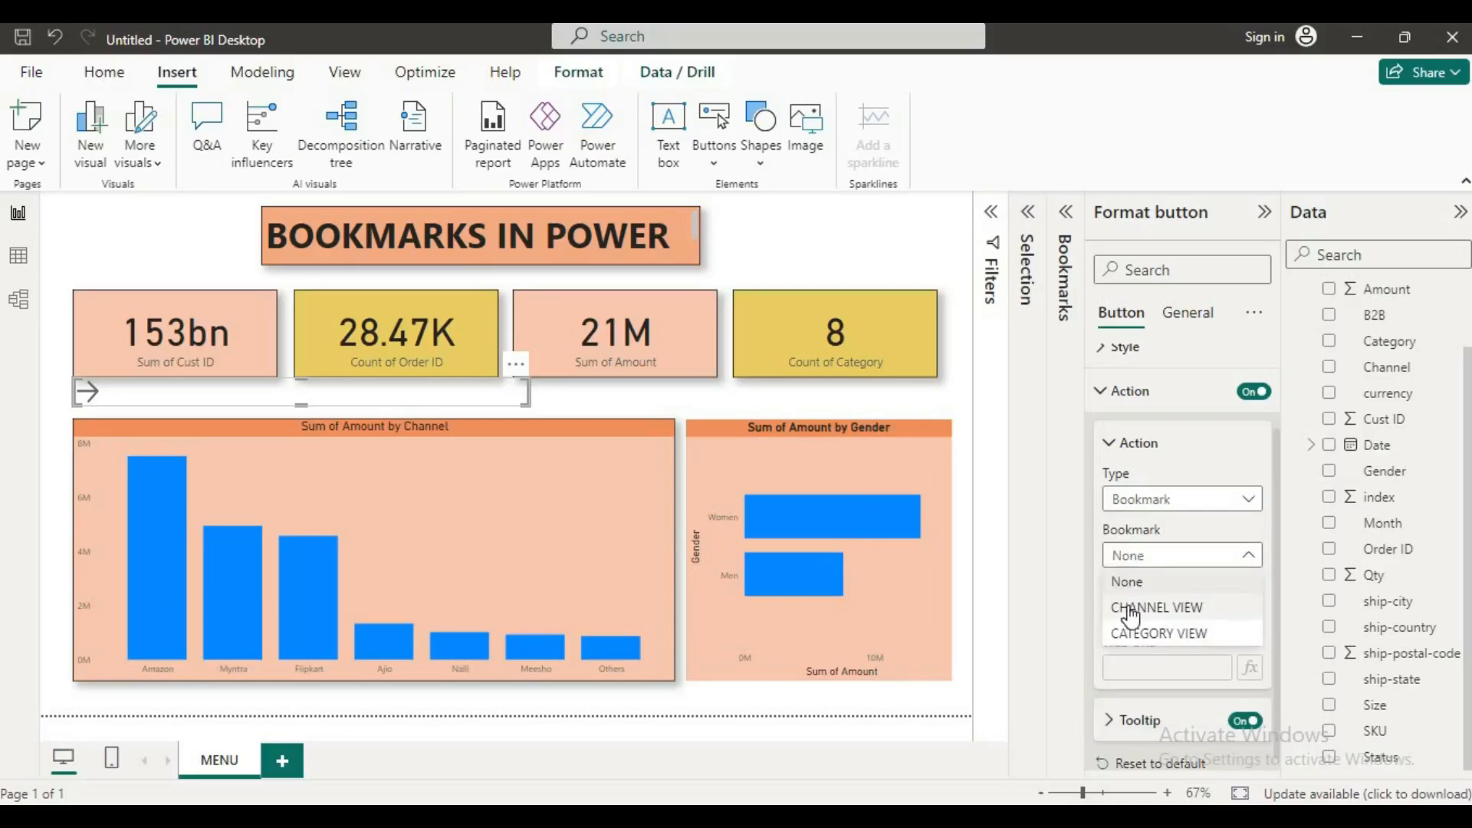
click(1131, 610)
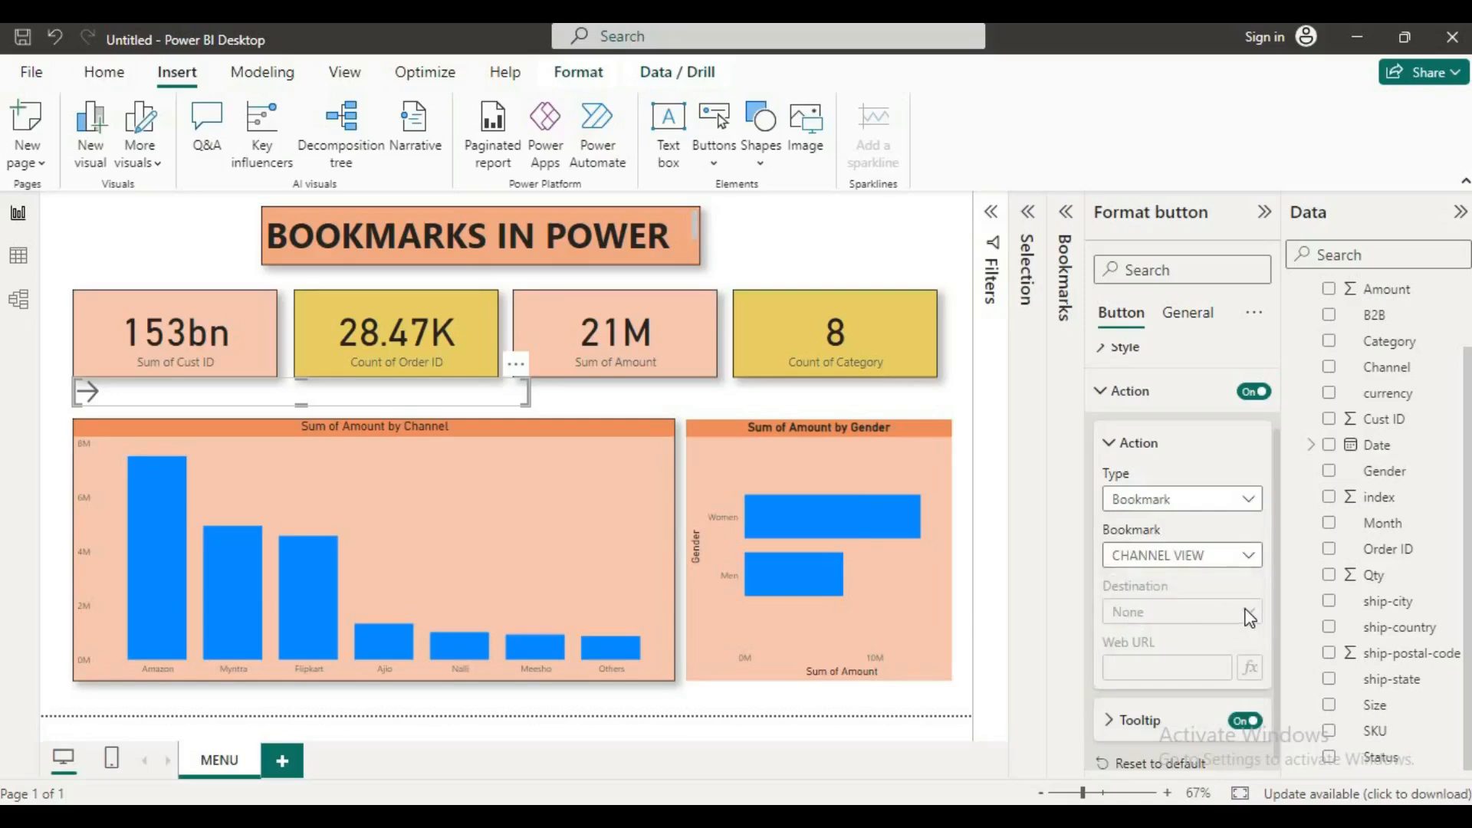
click(1251, 564)
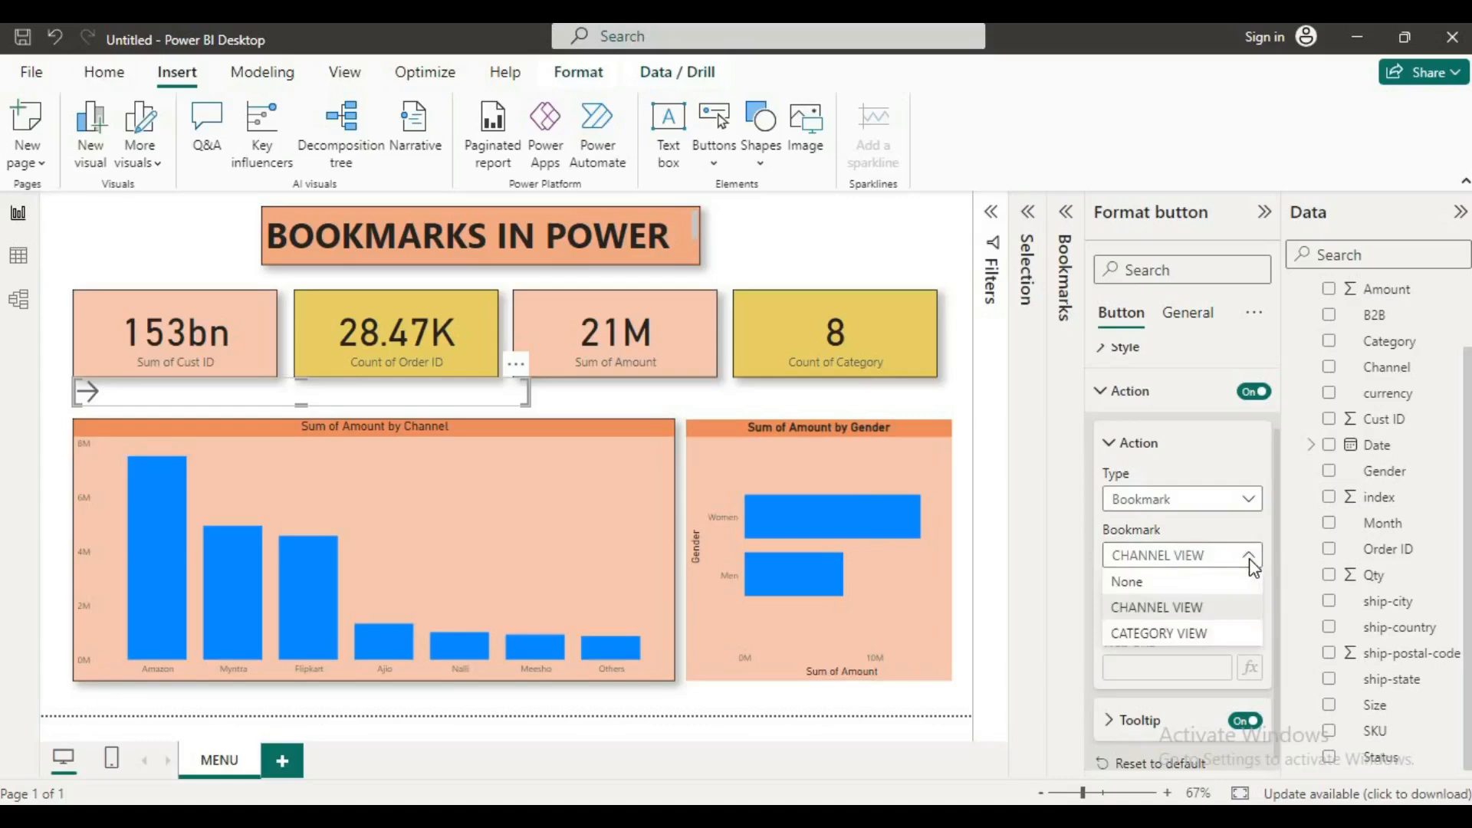
click(1198, 635)
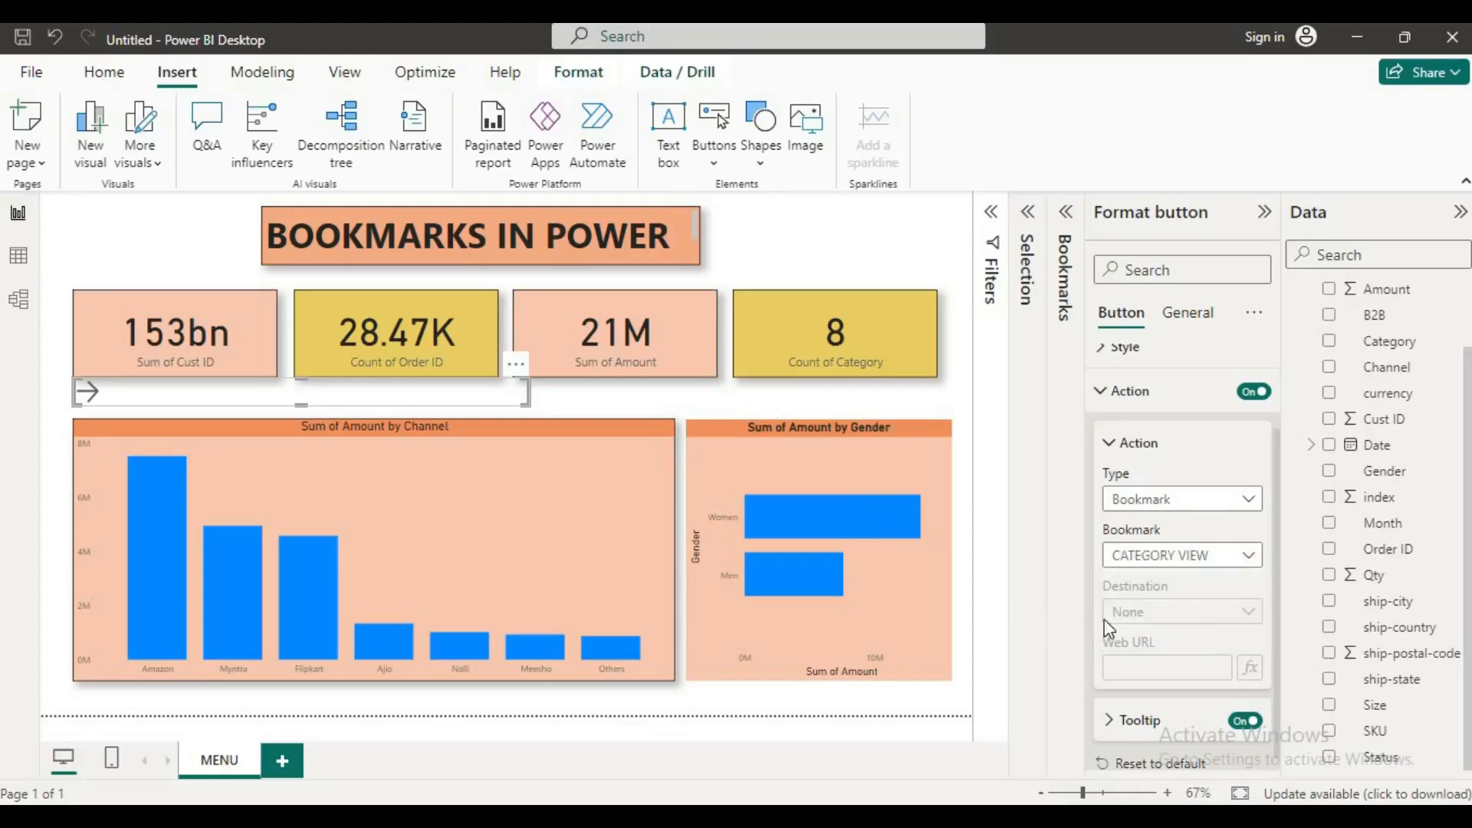
scroll(1149, 606, down, 1)
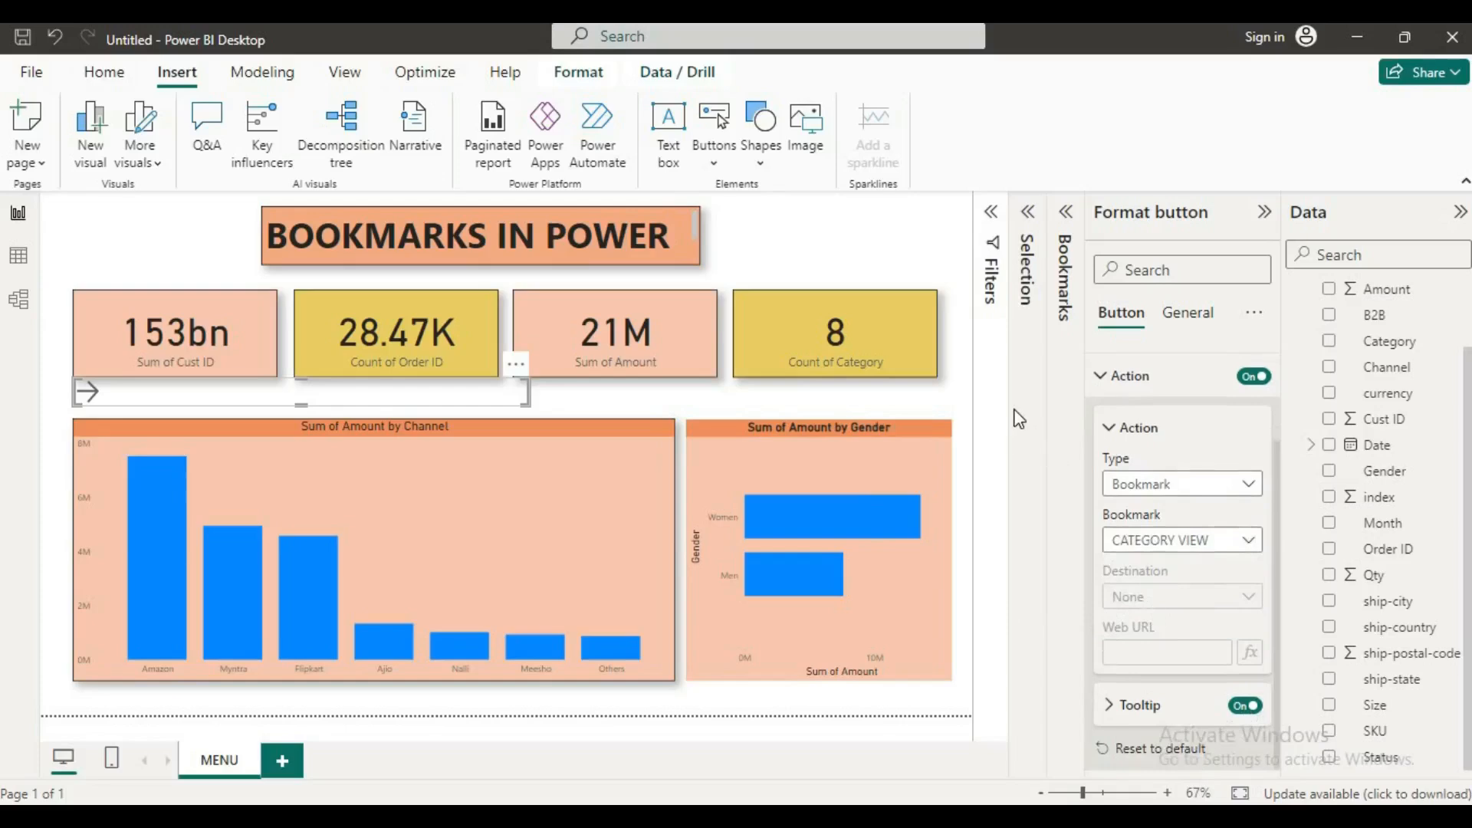
click(1102, 377)
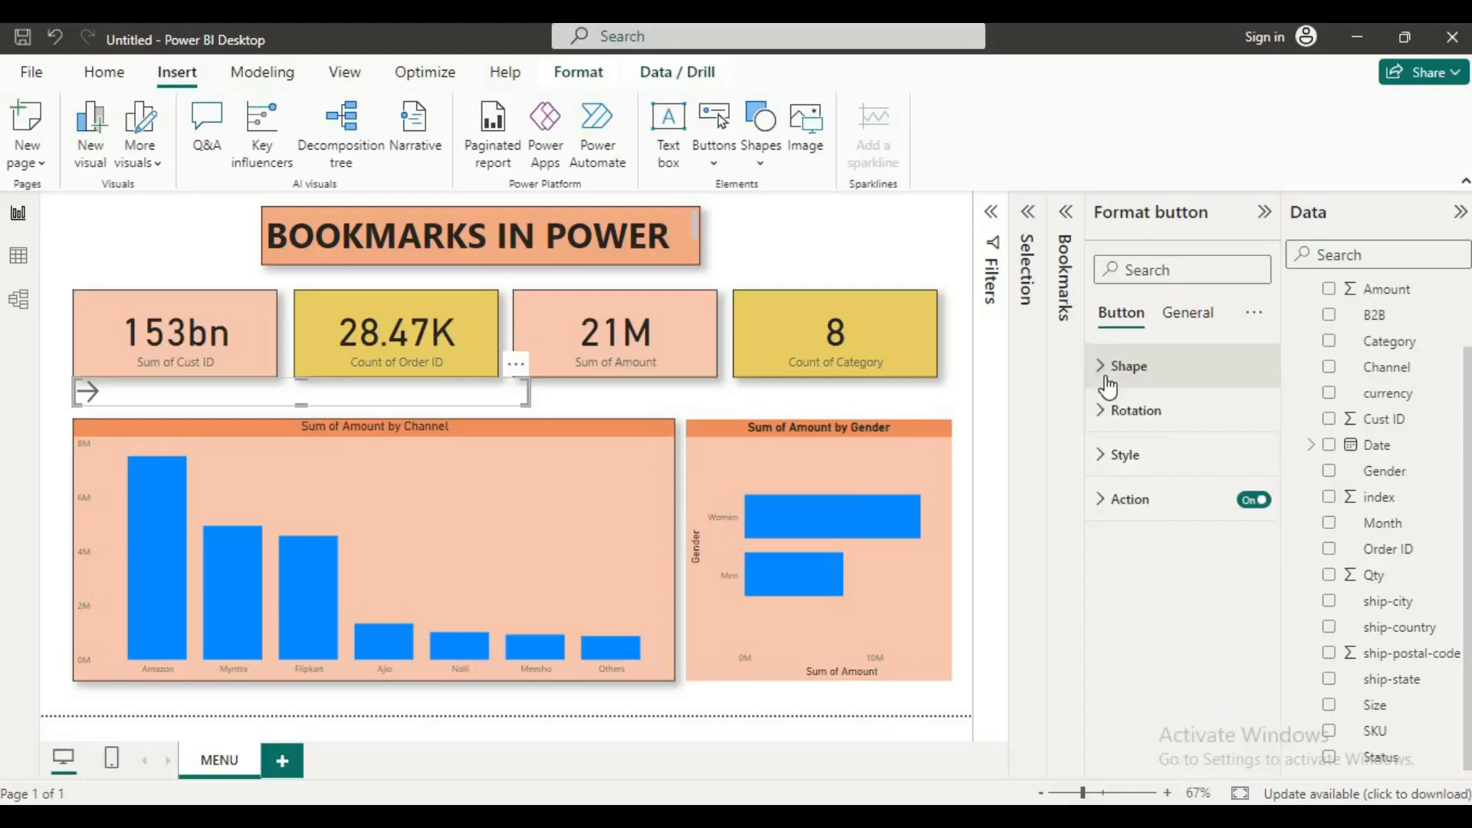
Step: Turn on the arrow button's text and enter "SWTICH CHANEEL TO CATEGORY" as its label
click(1116, 457)
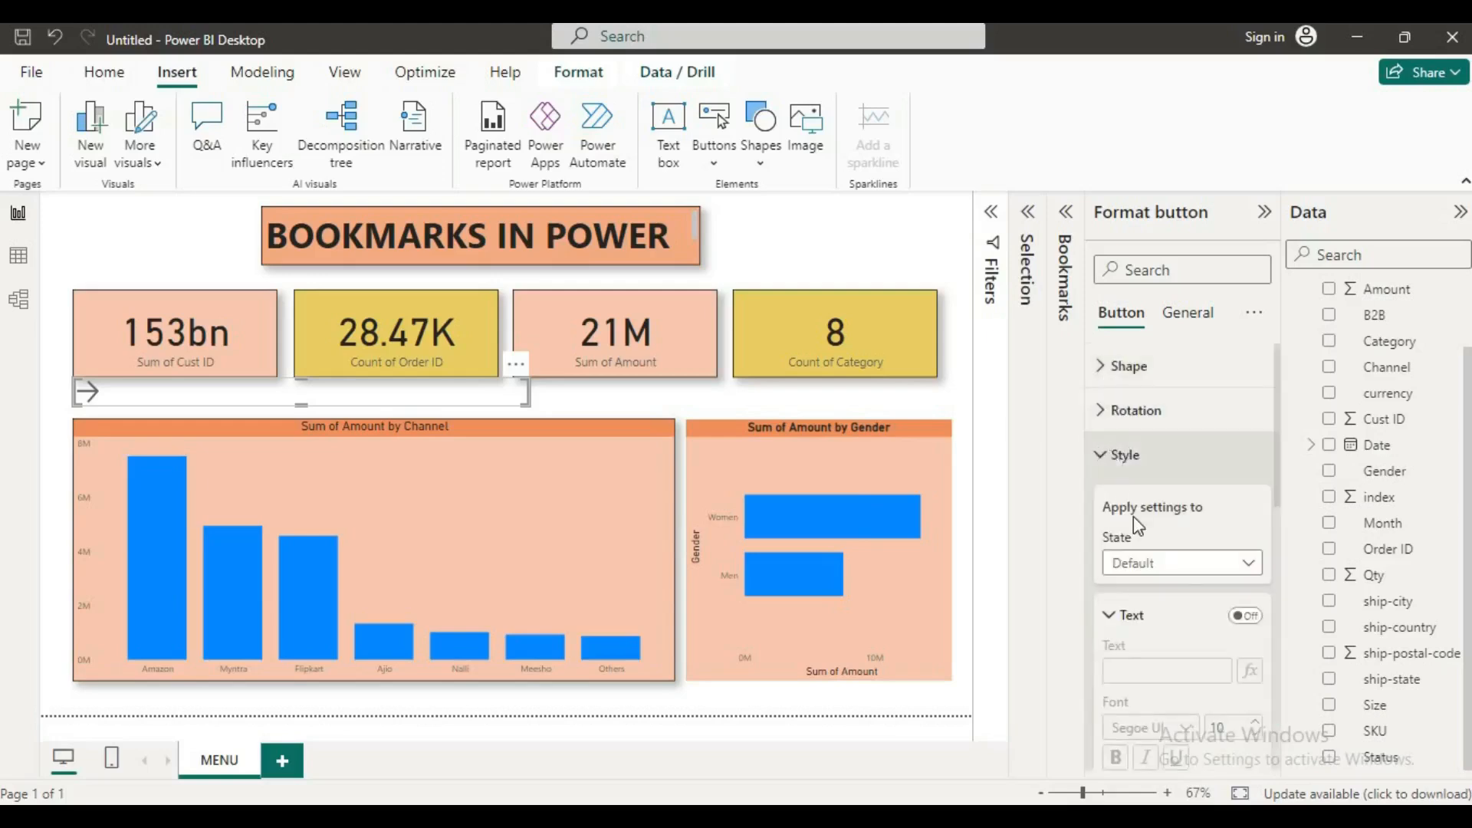
scroll(1185, 596, down, 1)
click(1243, 508)
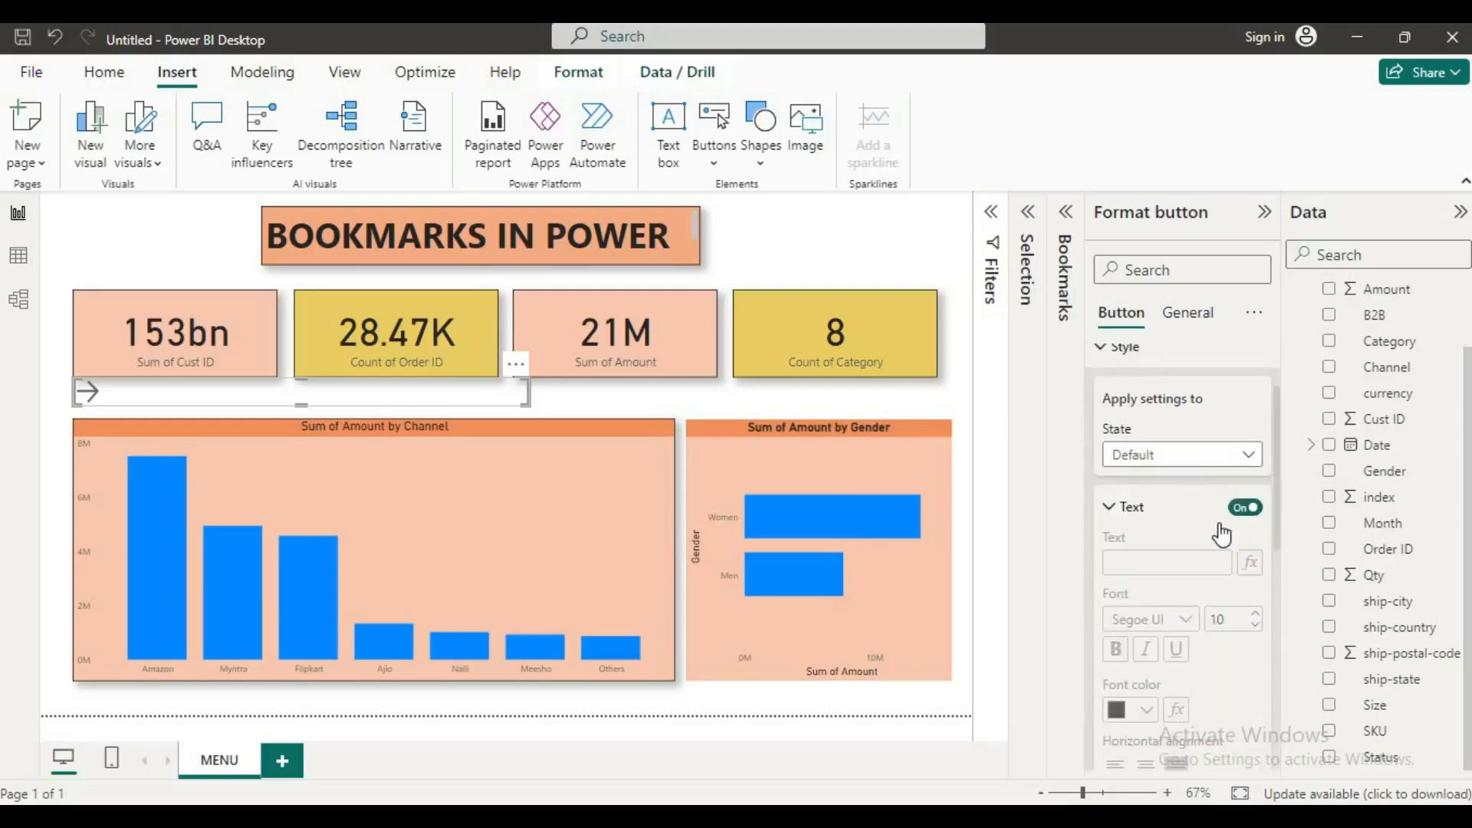
click(1188, 560)
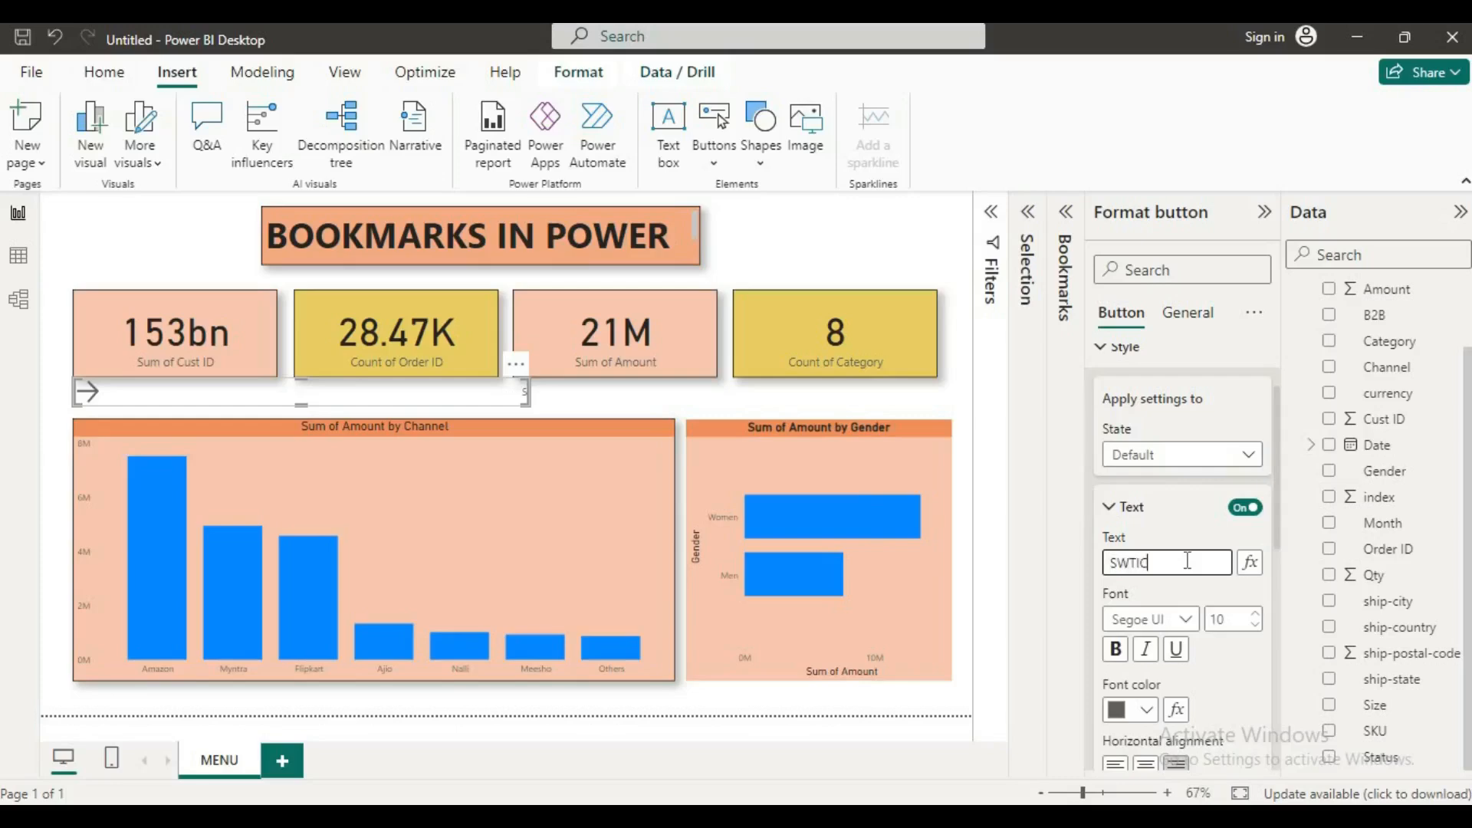
text(H CHANEEL TO)
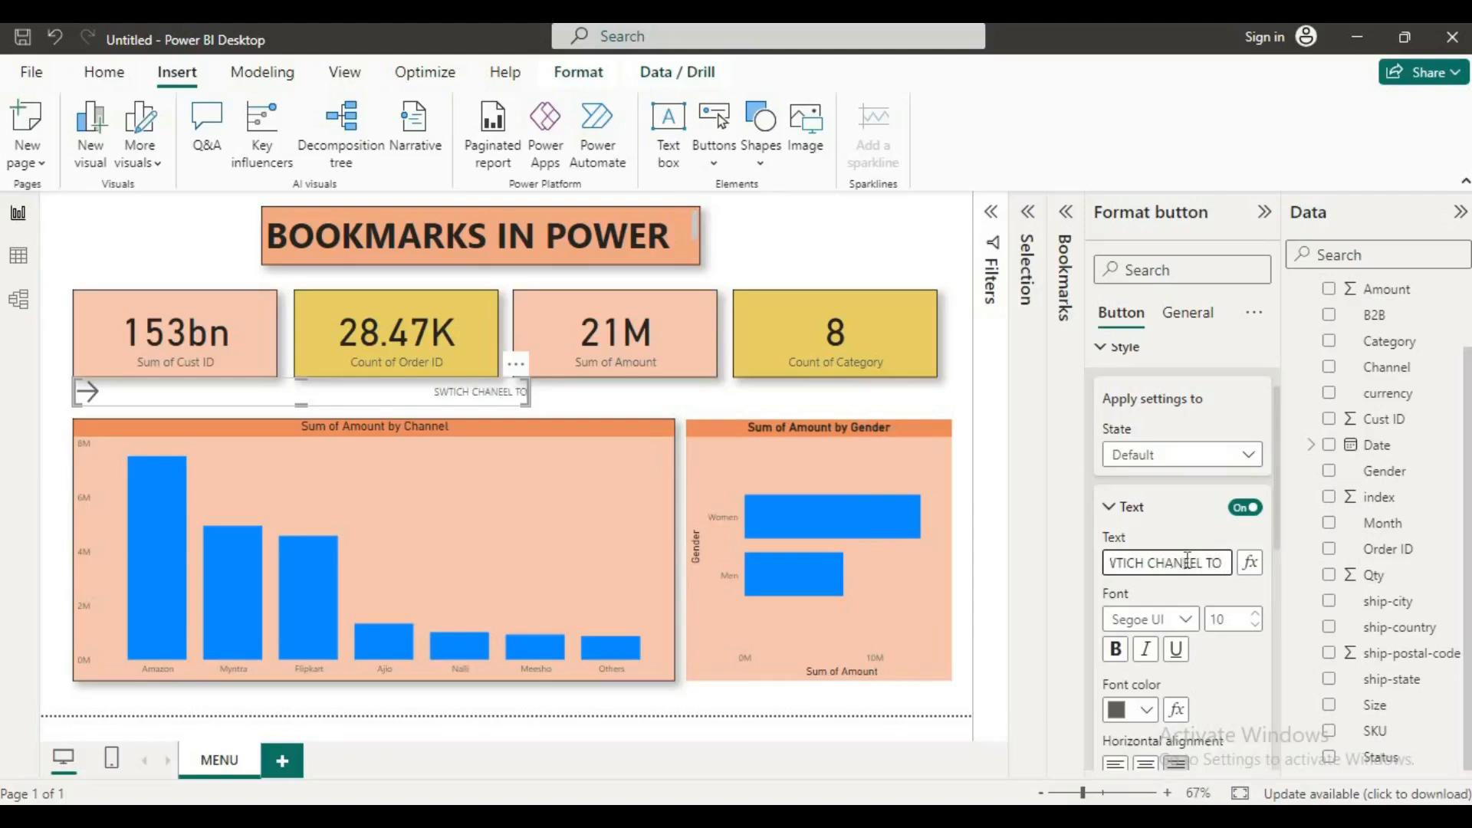
text( CATEGORY)
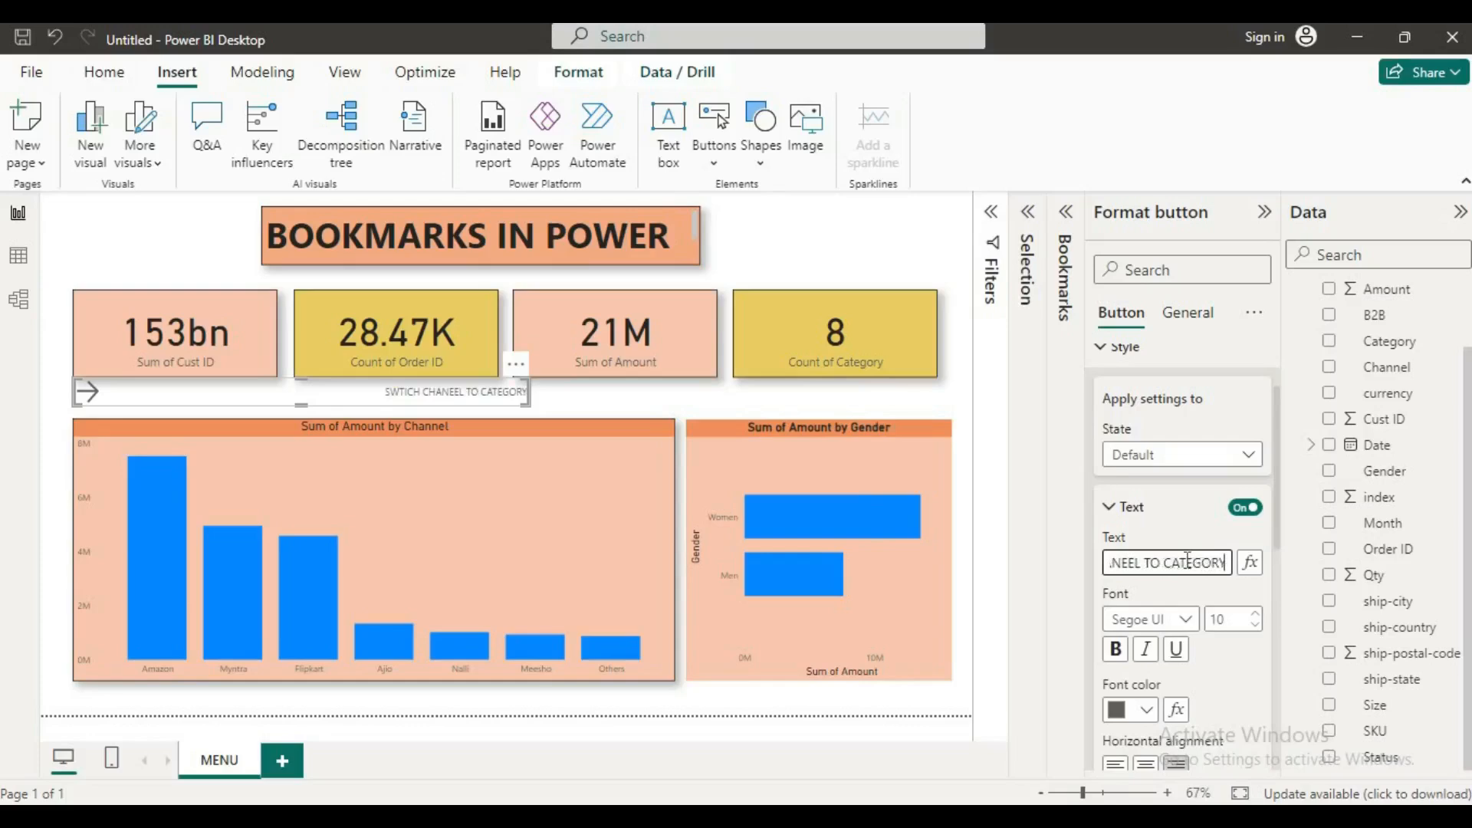
Step: Centre and bold the arrow button's label, and narrow the button so it ends below the middle of the second card
click(1148, 763)
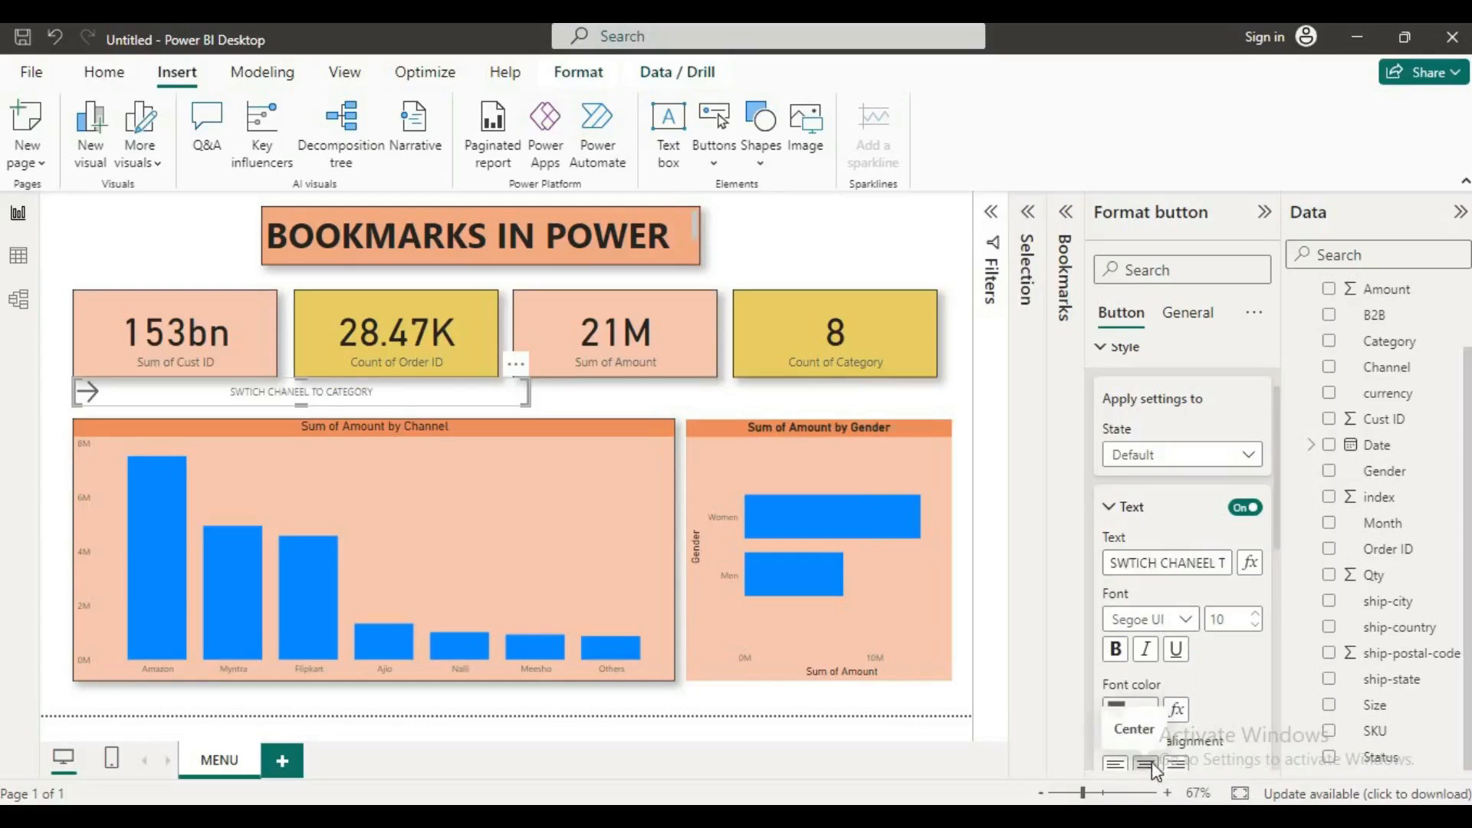
click(1117, 652)
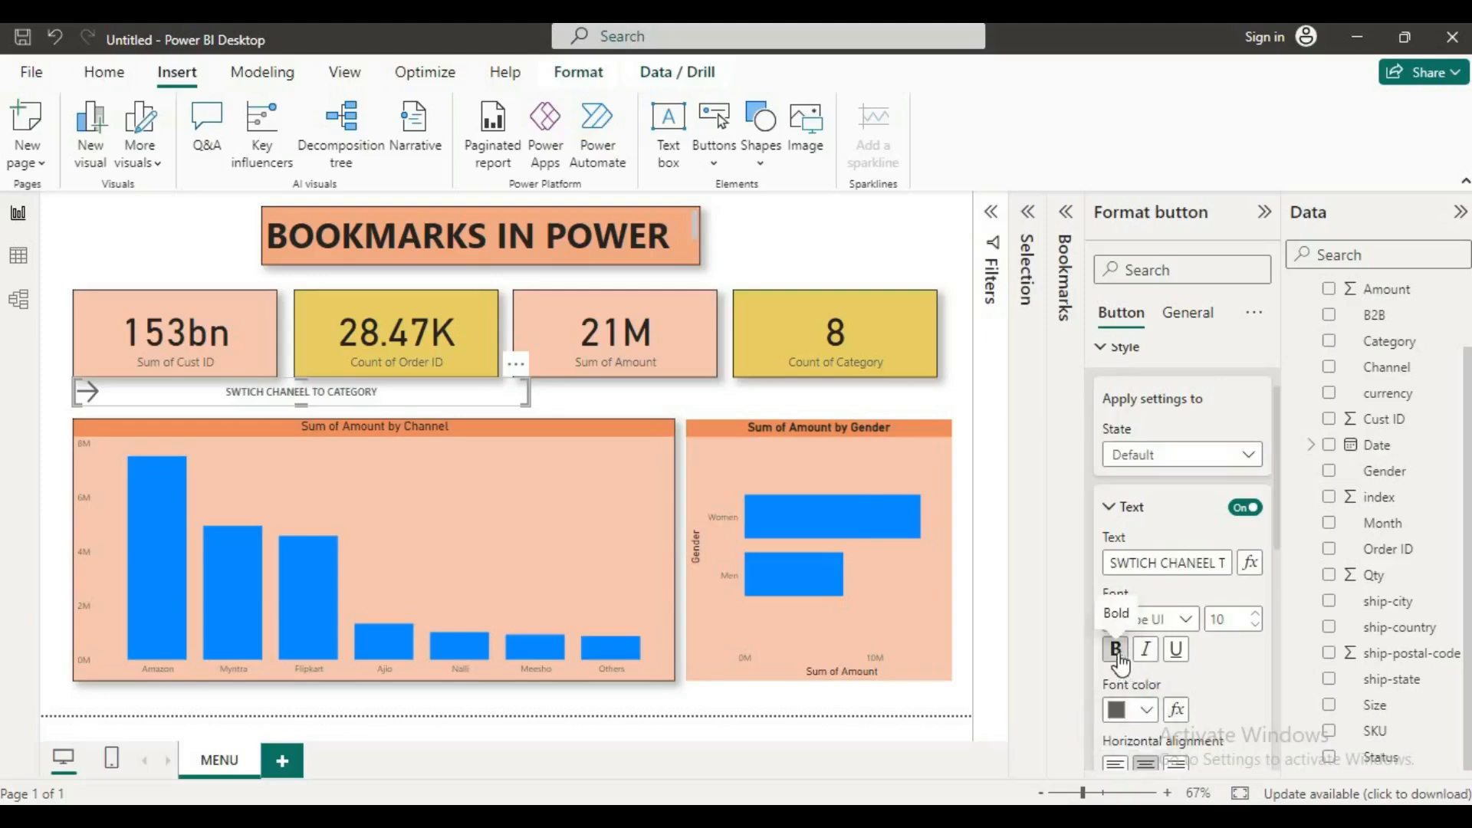
click(1116, 763)
click(1144, 765)
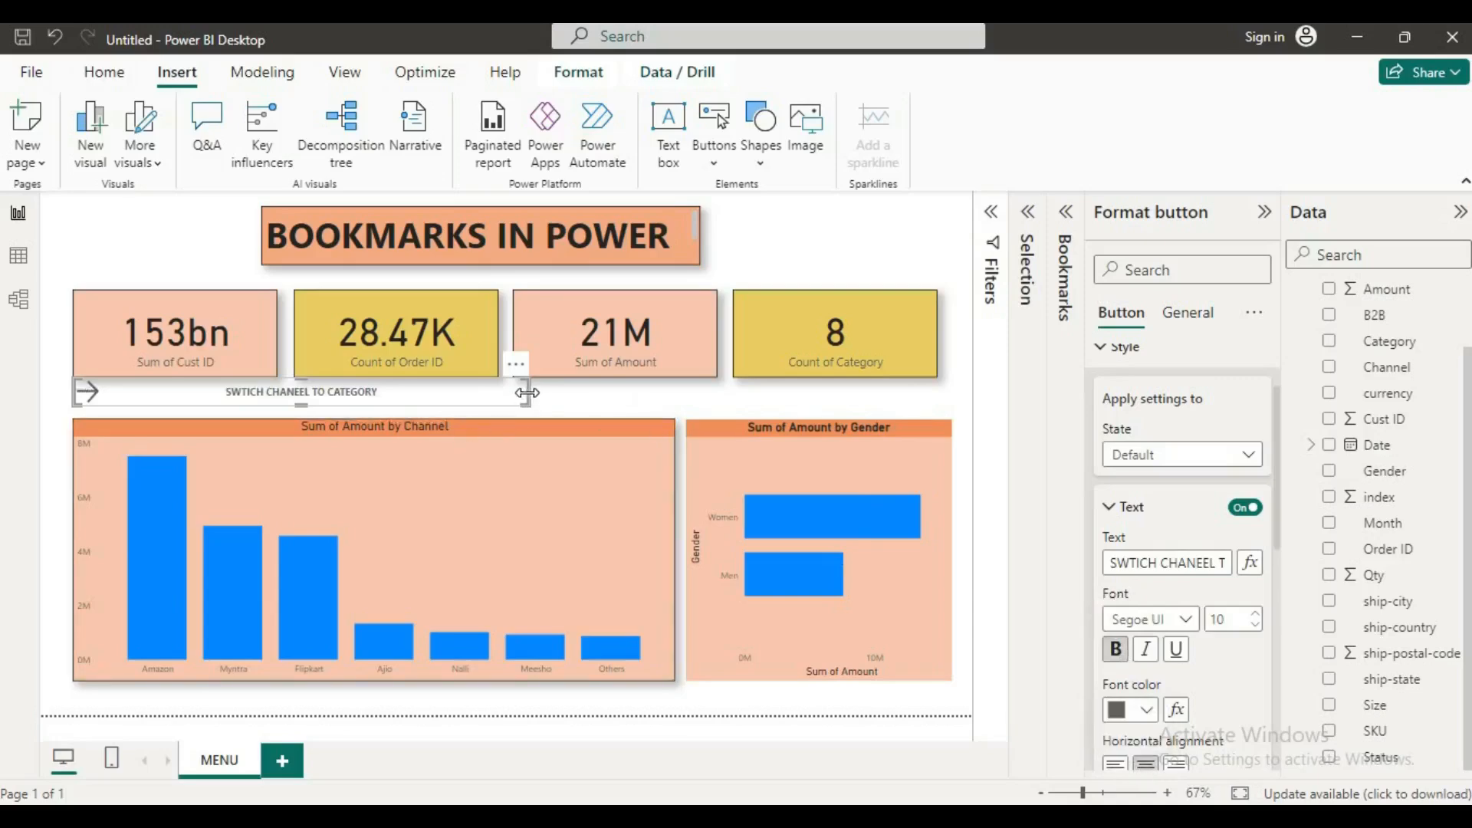
drag(529, 393, 384, 405)
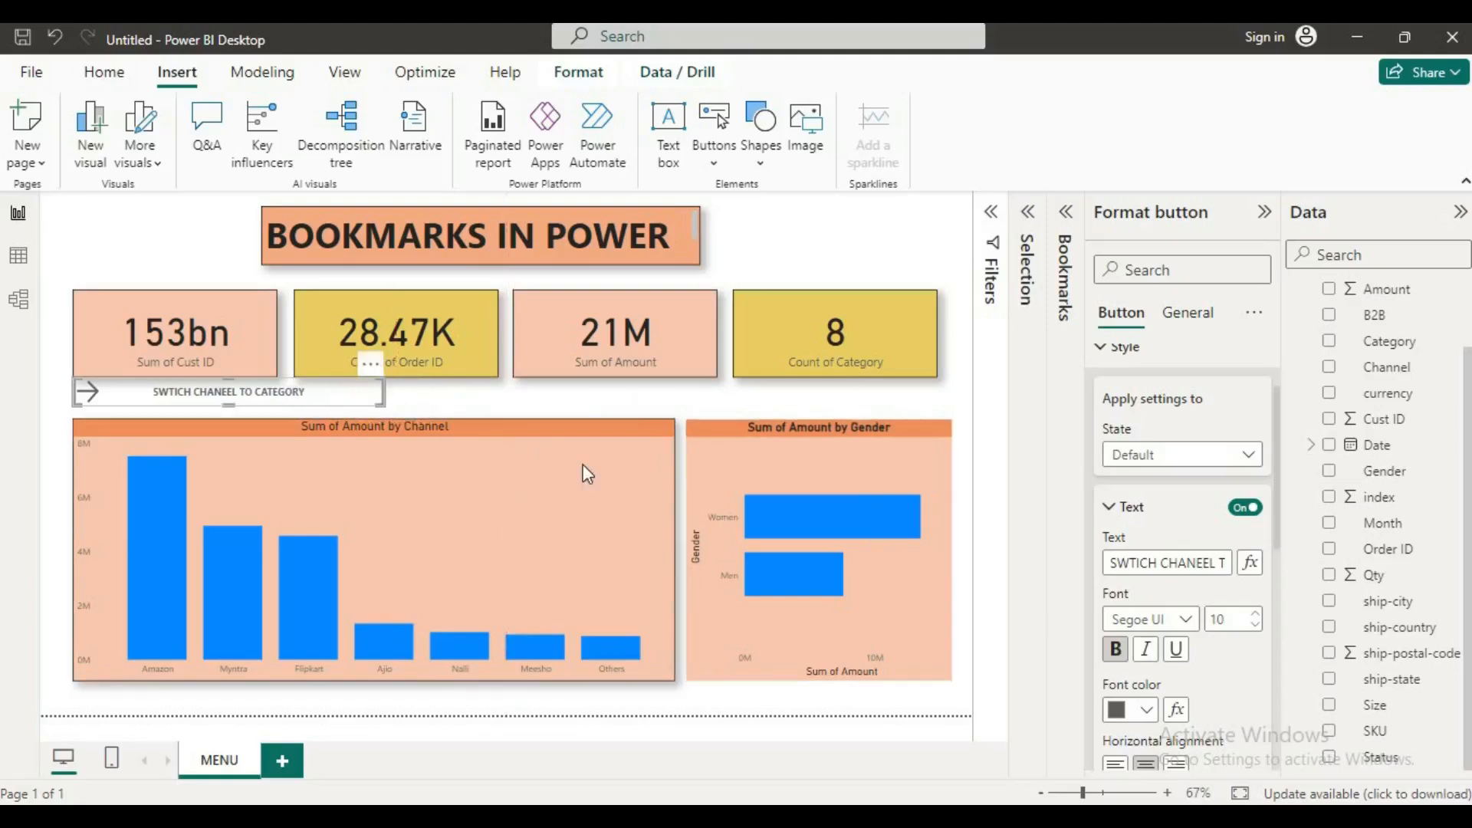
Step: Follow the arrow button's link to test switching from the Channel chart to the Category chart
click(474, 394)
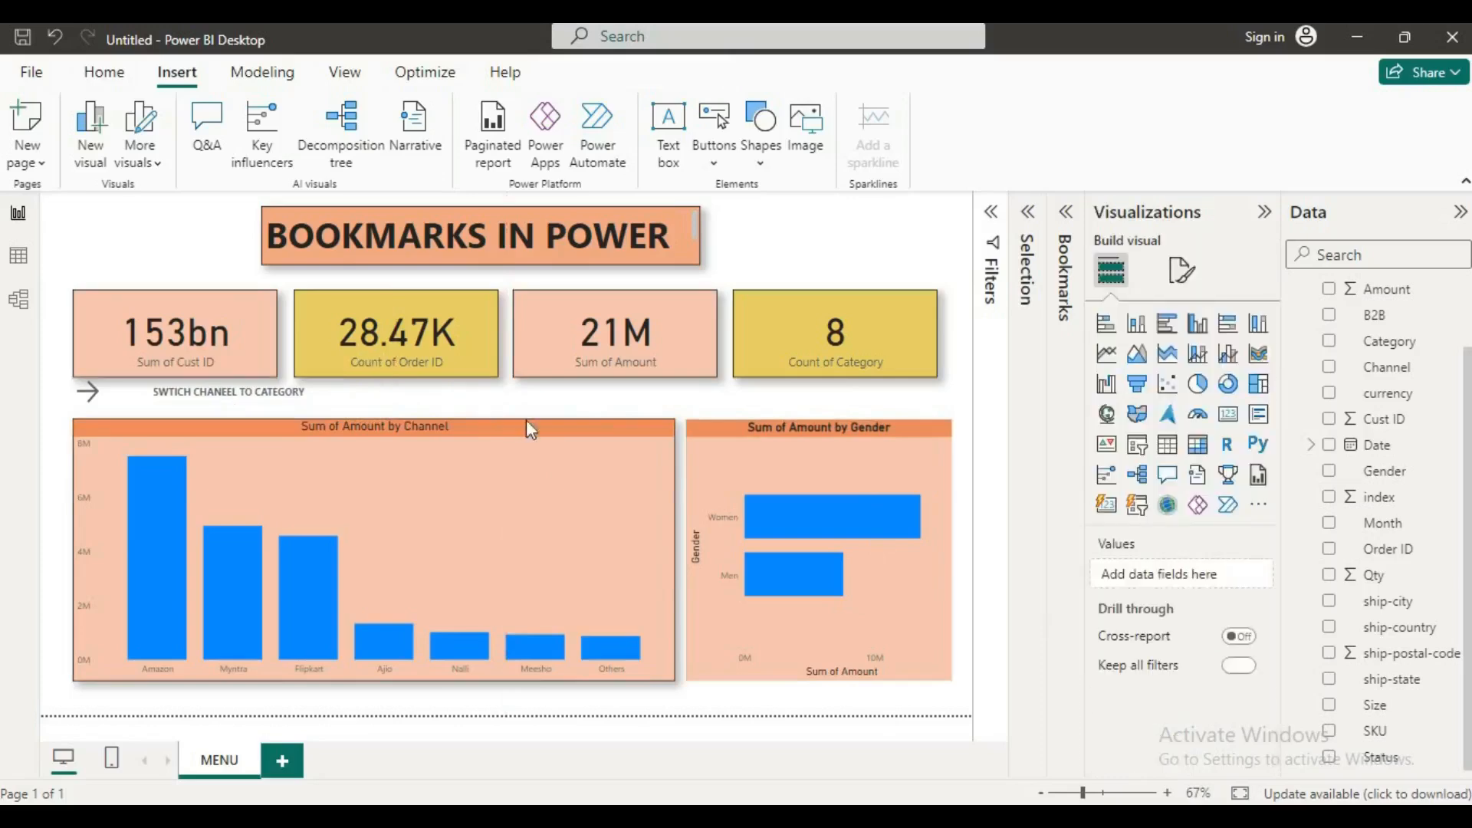
ctrl+click(87, 405)
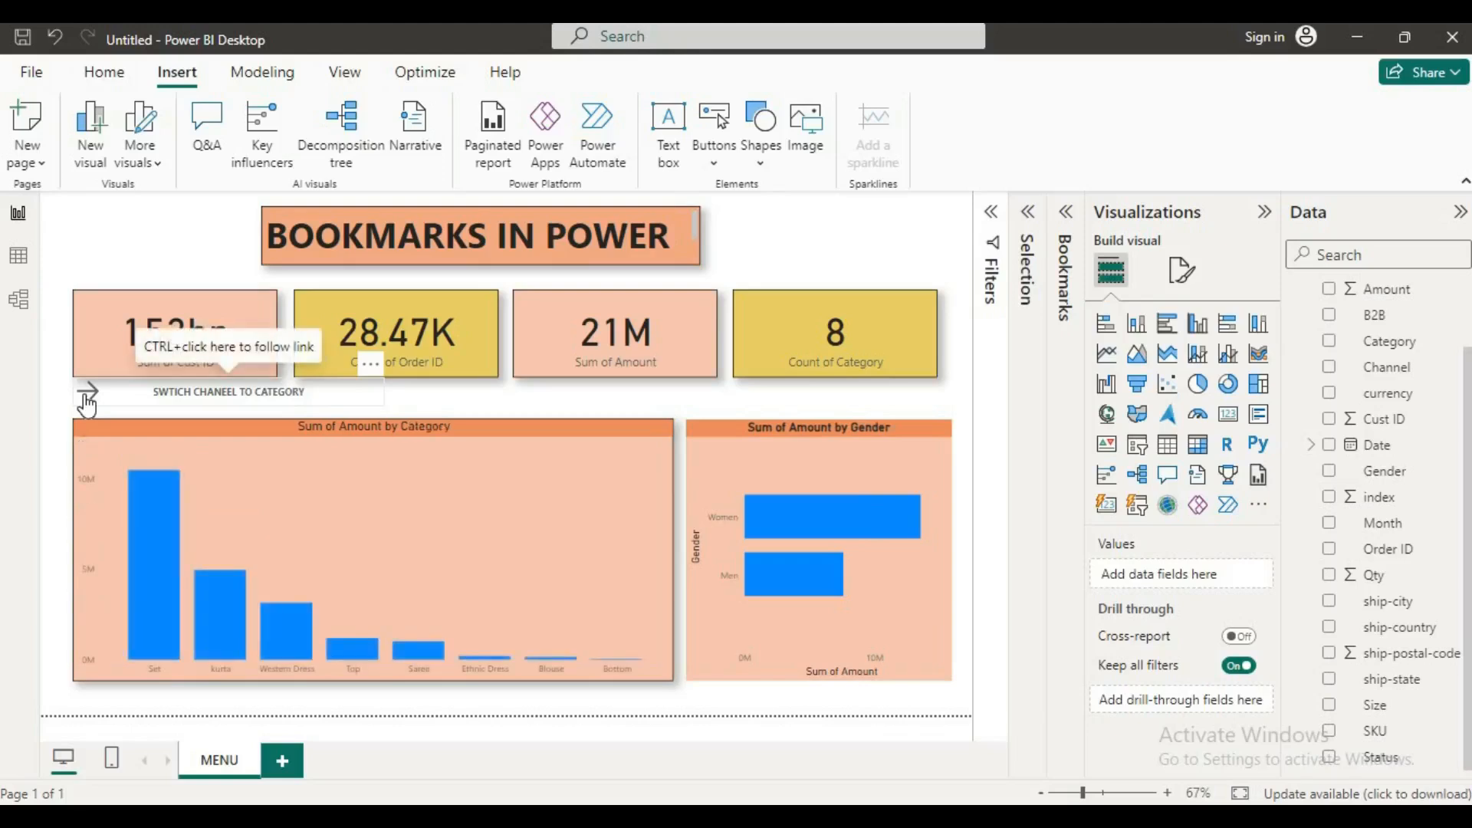
Step: Change the arrow button's target bookmark to CHANNEL VIEW and follow its link to test it
click(93, 405)
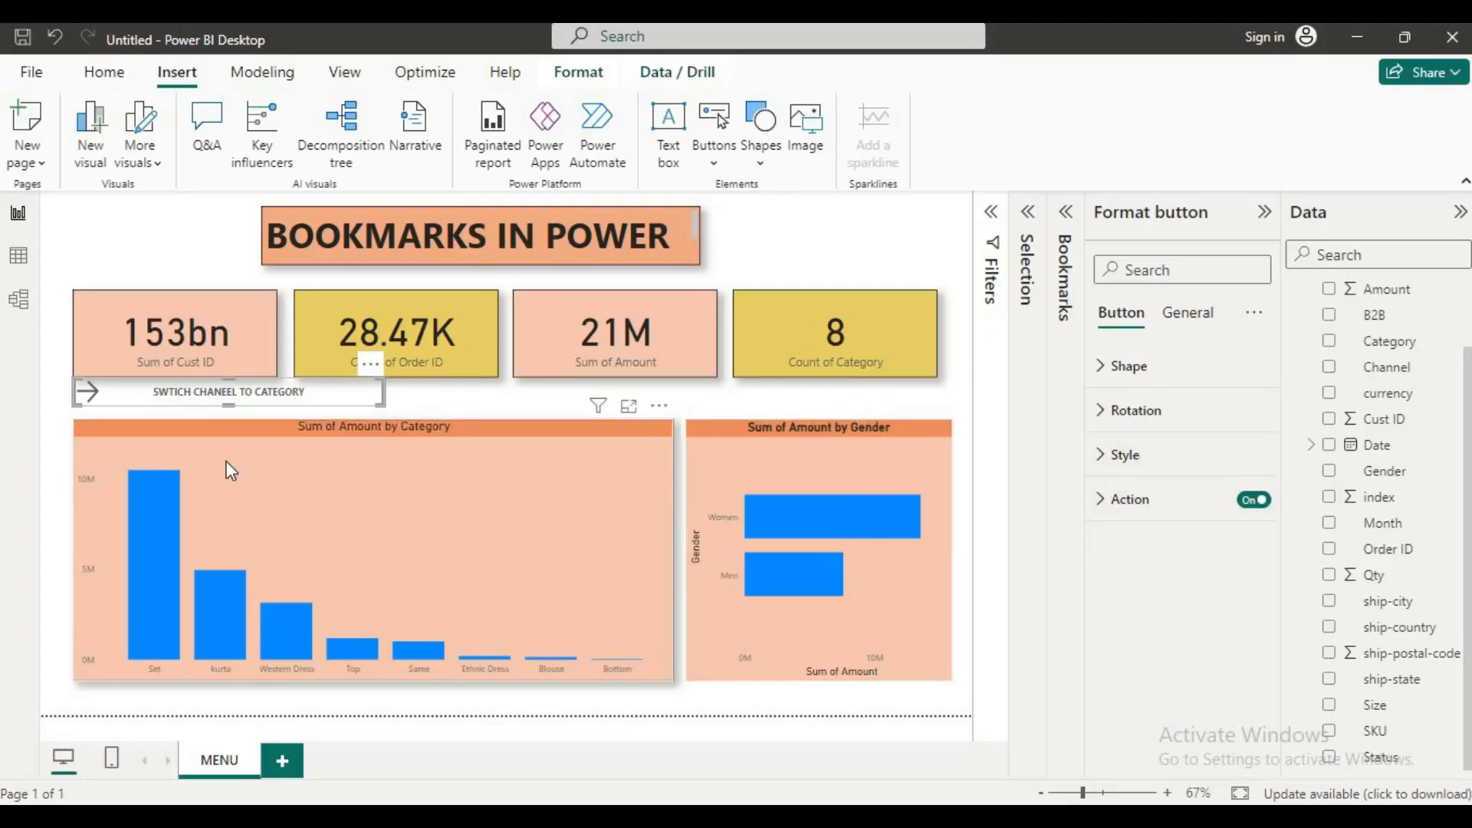
click(1102, 499)
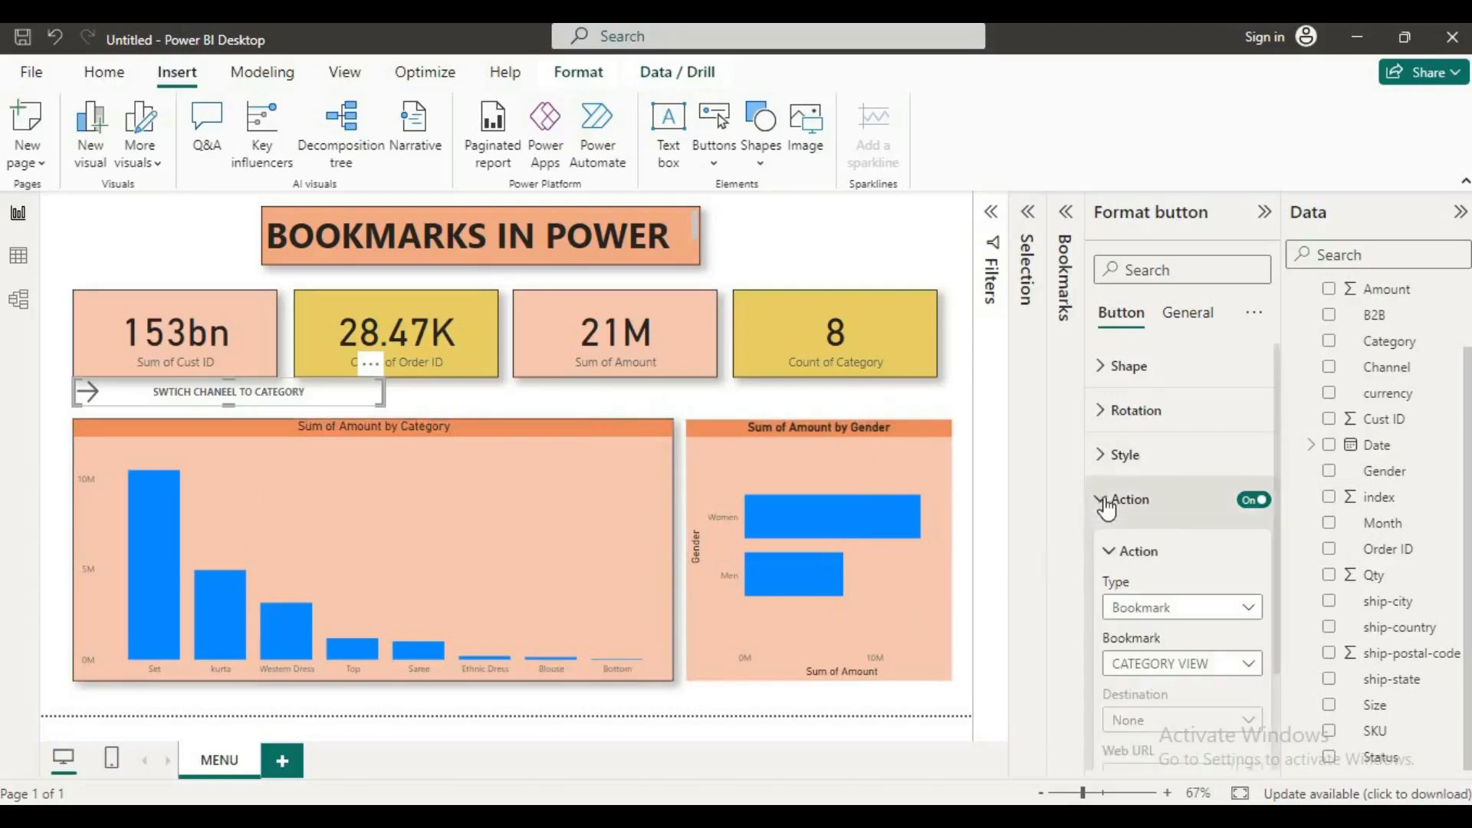
click(1248, 664)
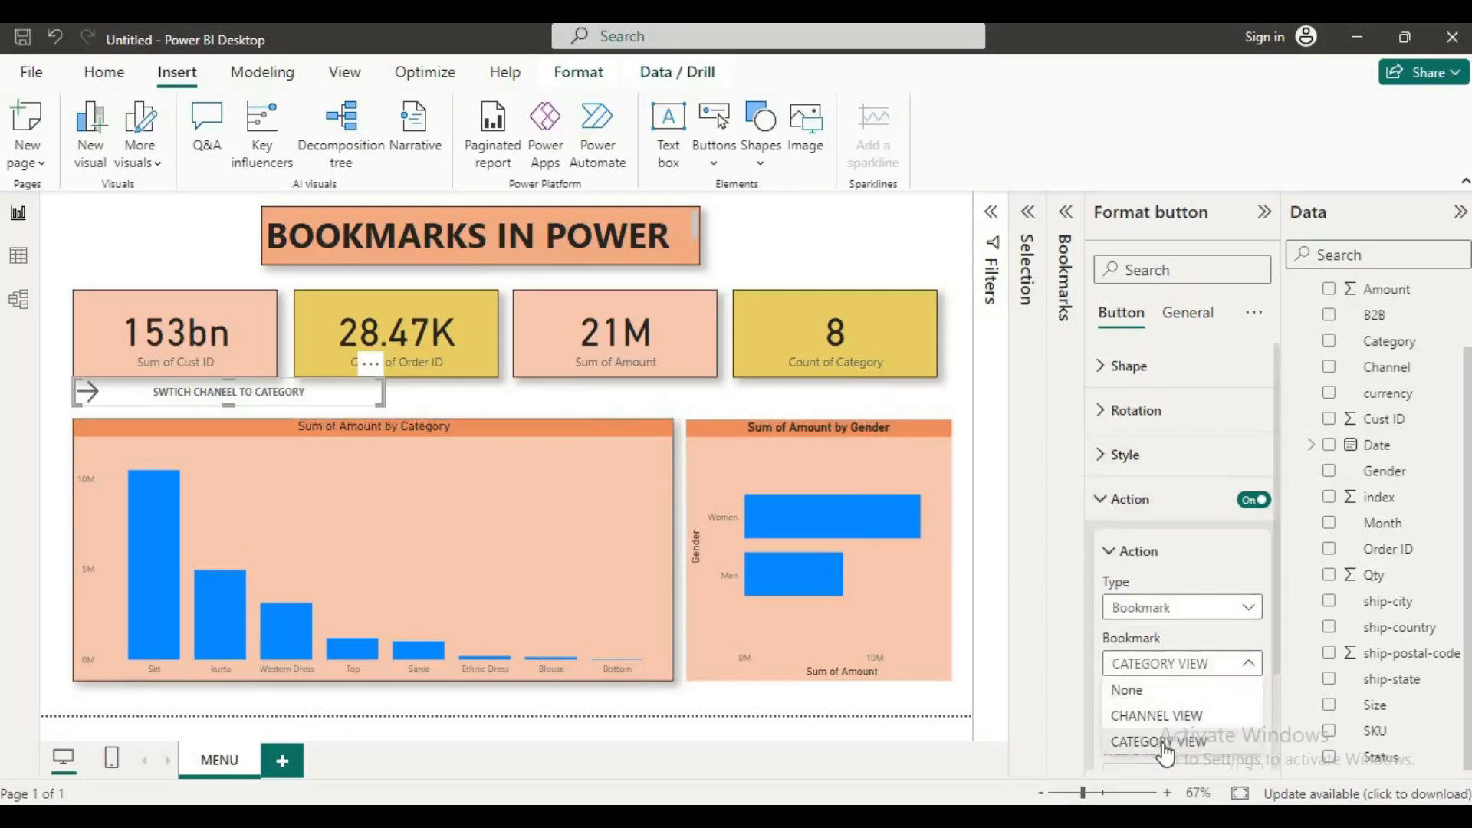
click(1153, 718)
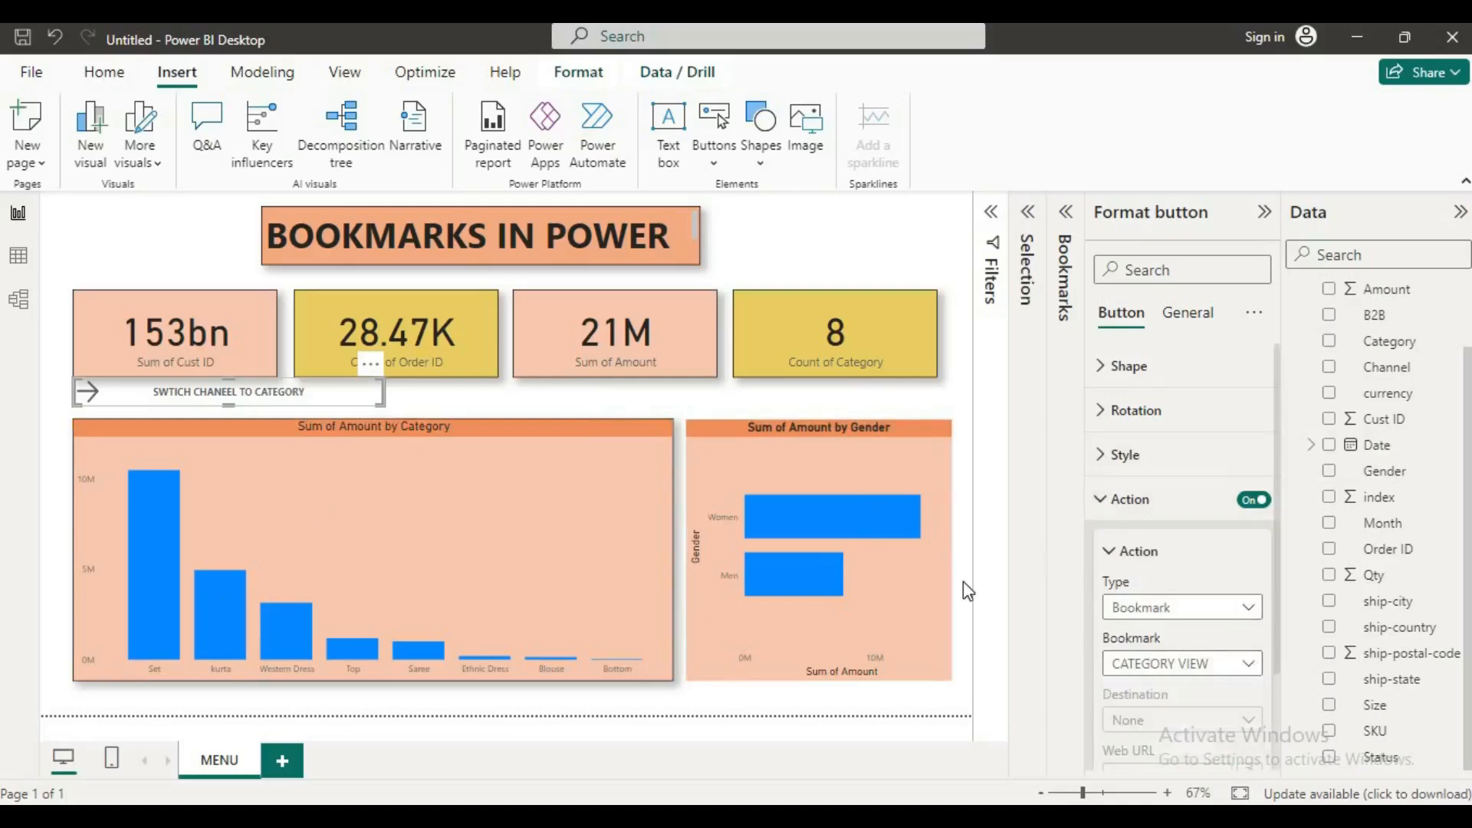
ctrl+click(97, 401)
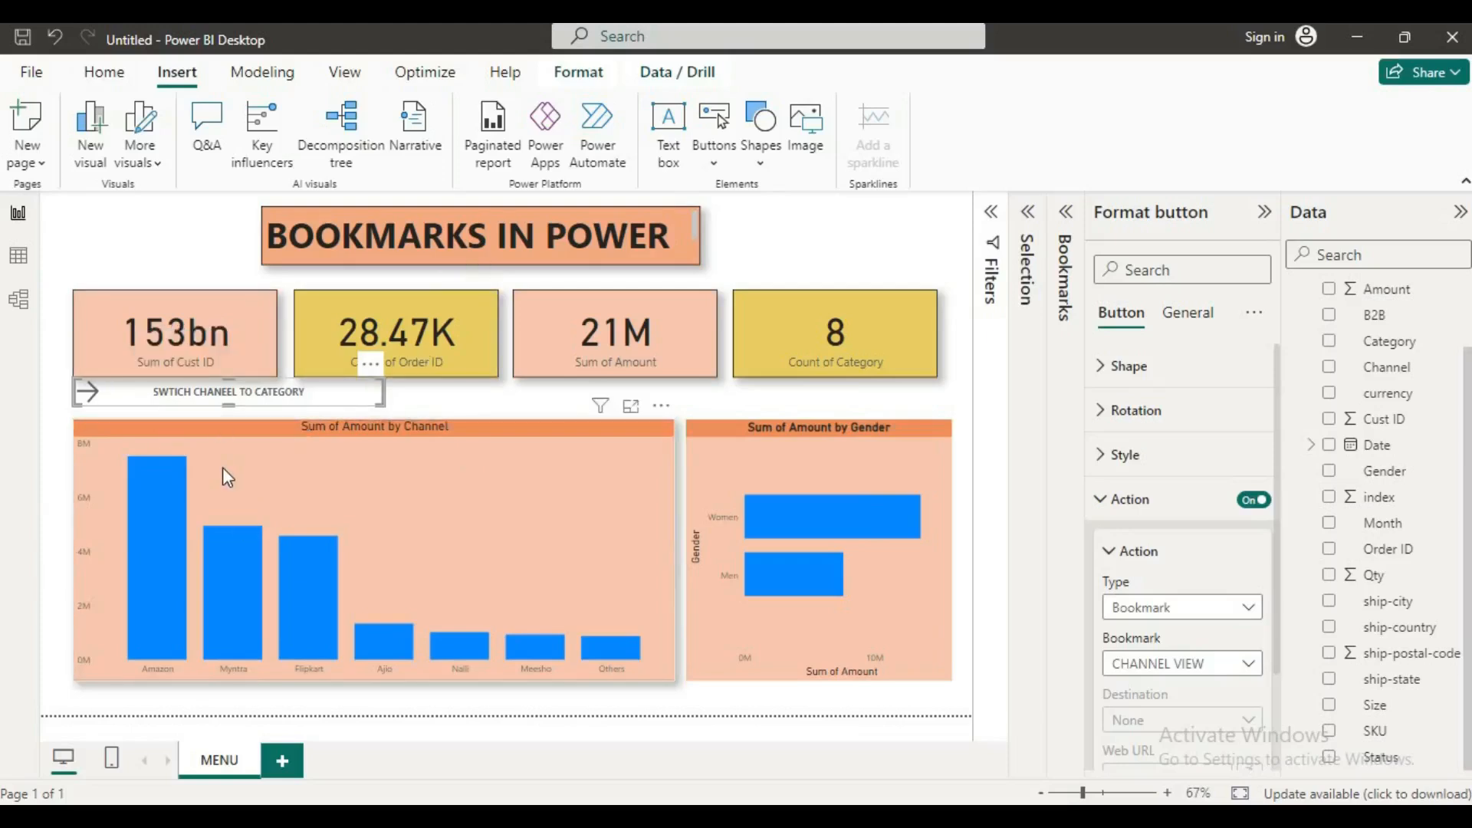
Step: Insert a bookmark navigator, narrow it slightly and place it beside the arrow button, between the cards and the Channel chart
click(484, 393)
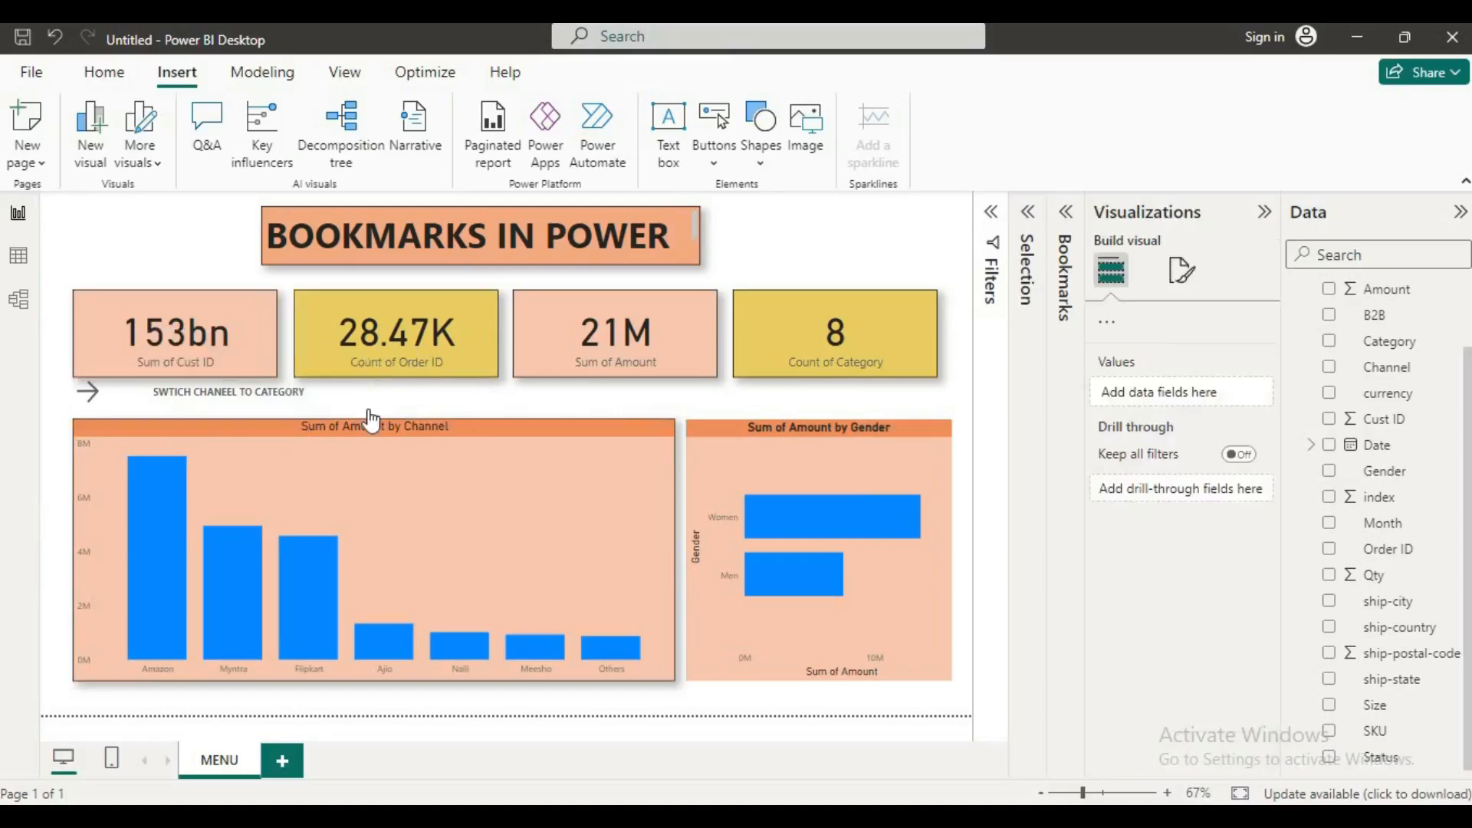
click(717, 170)
mouse_move(817, 587)
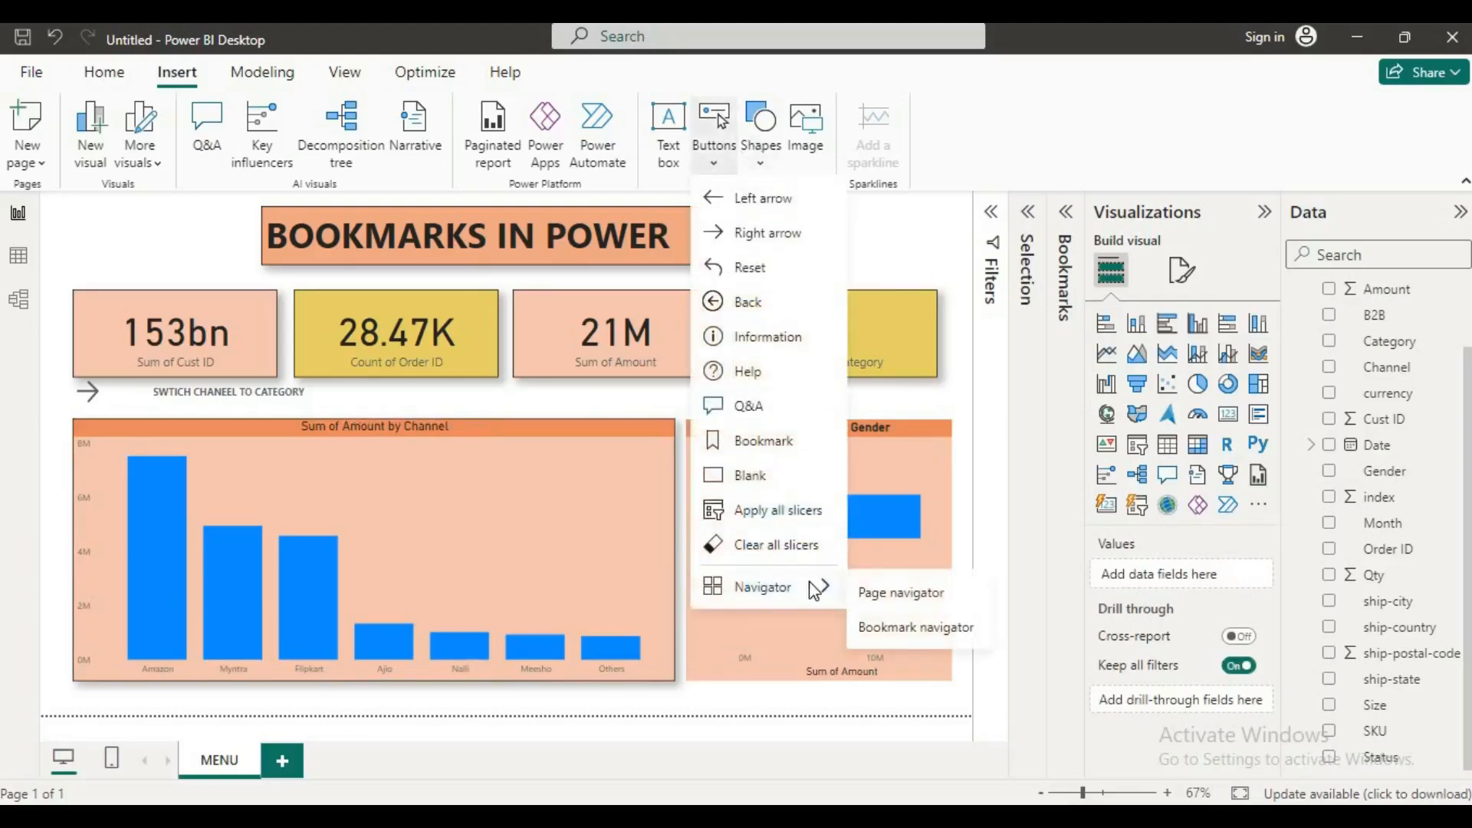
click(895, 635)
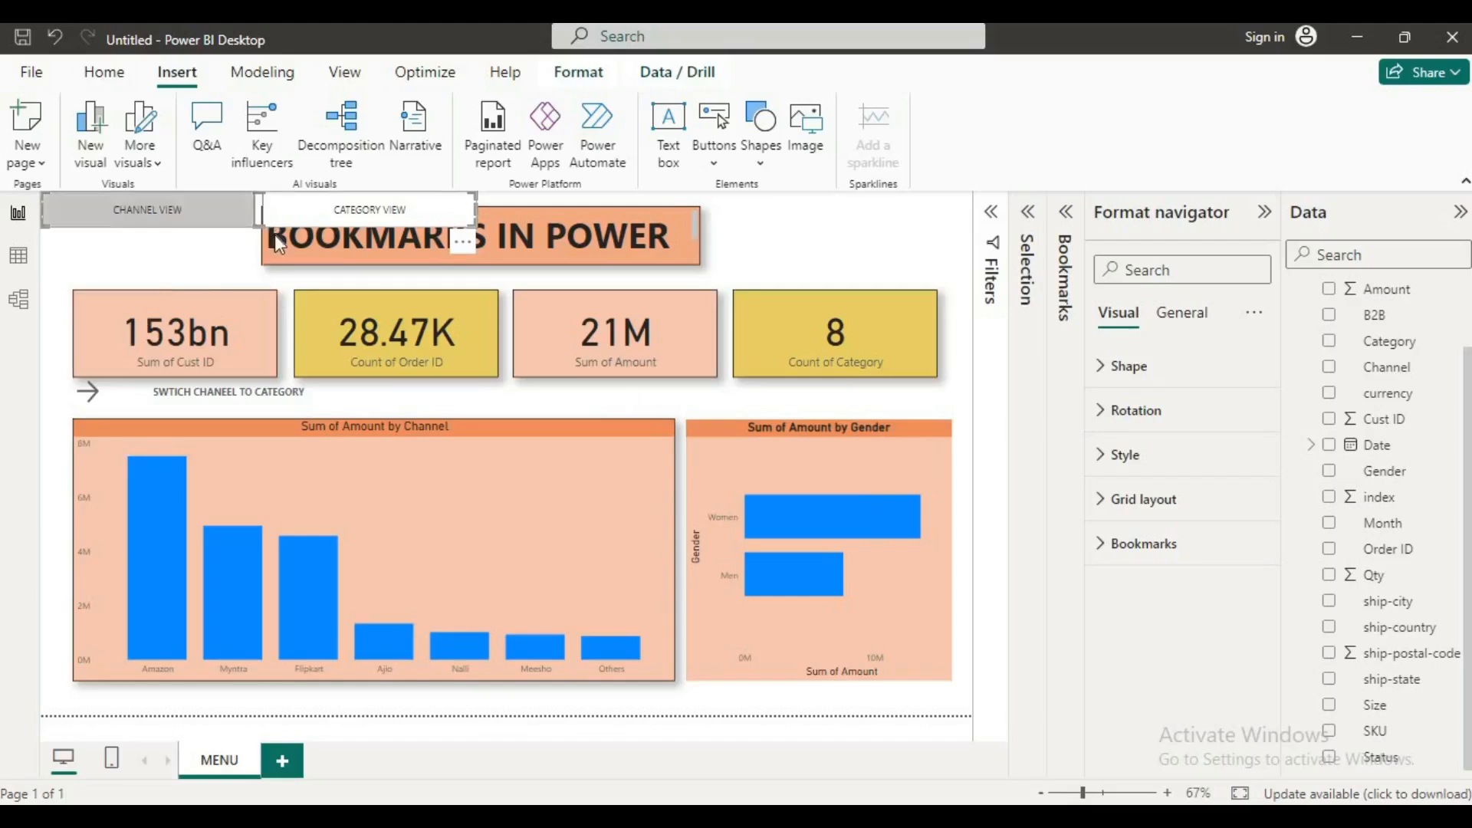
drag(274, 235, 497, 390)
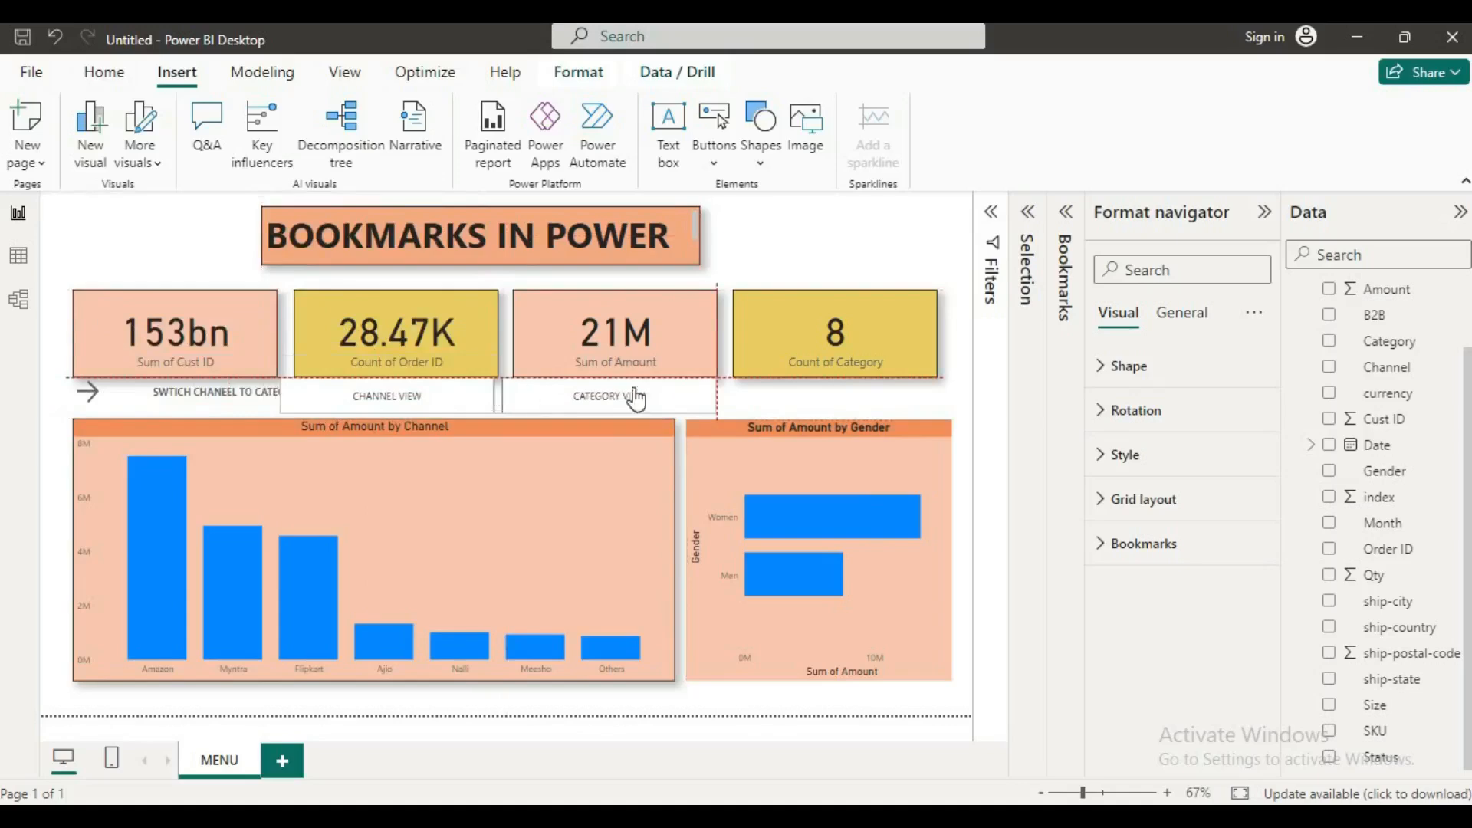
drag(716, 381, 699, 385)
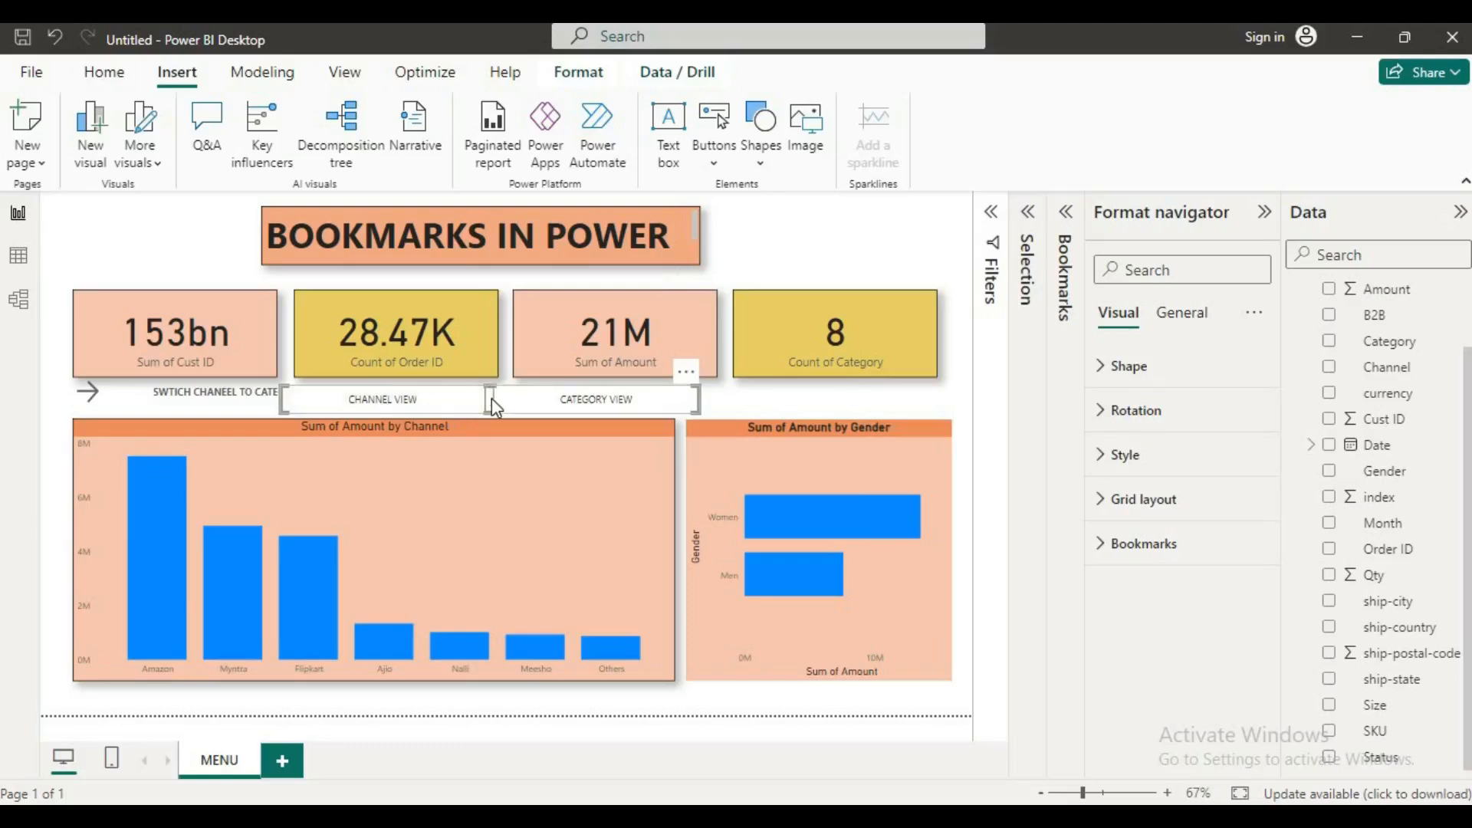
drag(491, 398, 532, 393)
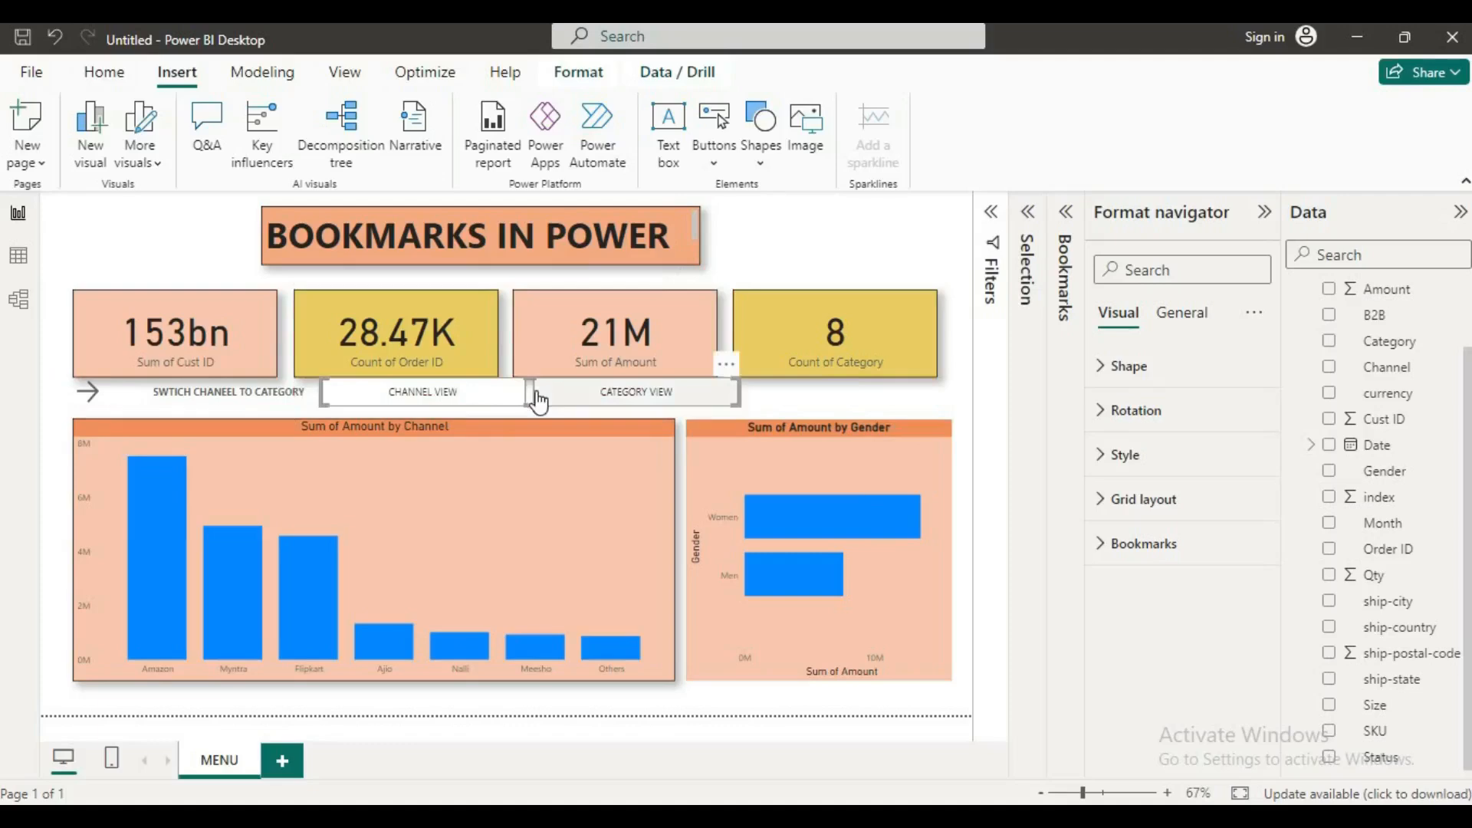
Step: Set the font color of the bookmark navigator's Selected state to near-black
click(1113, 460)
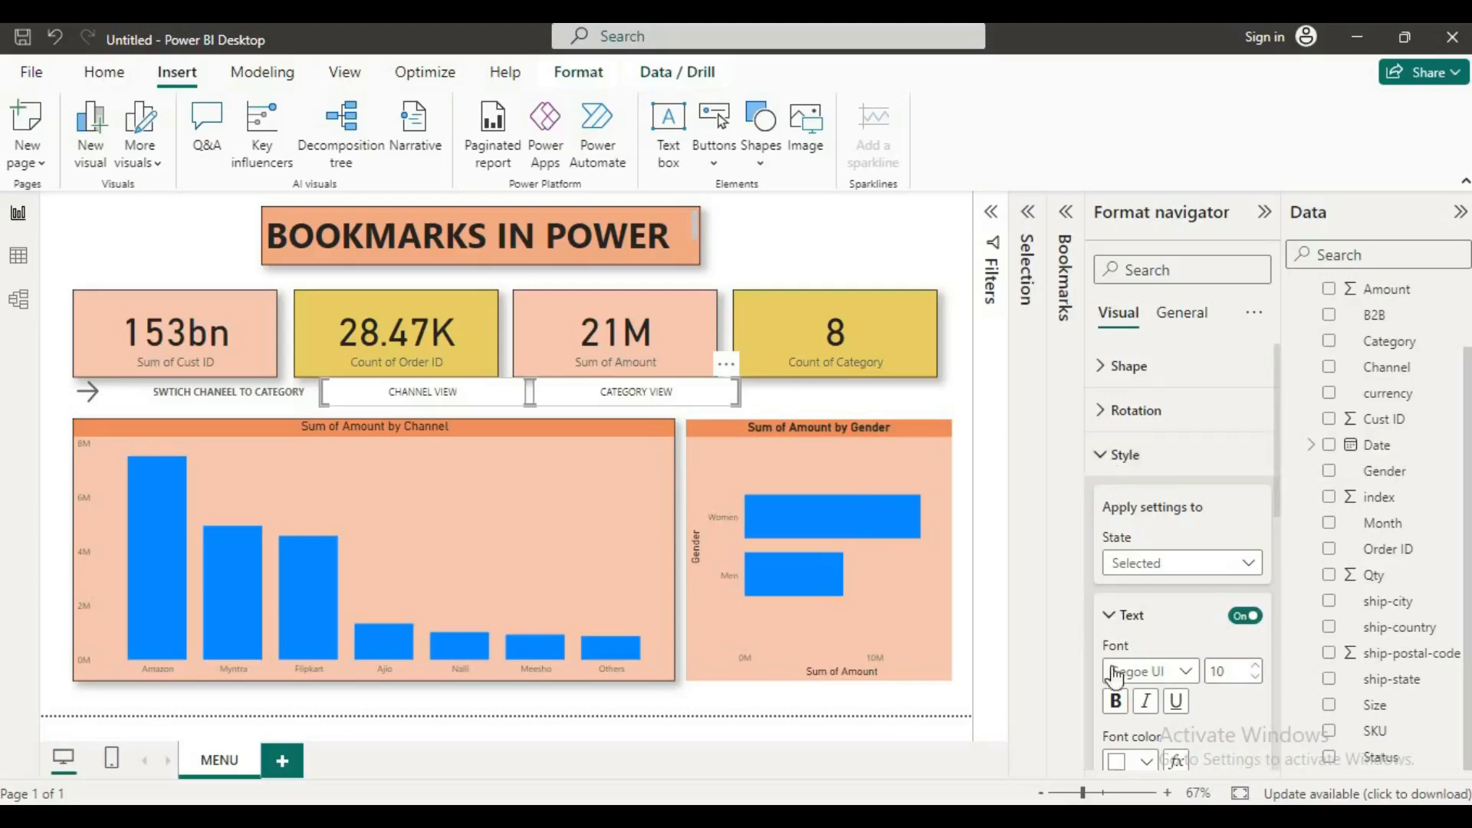
click(1110, 371)
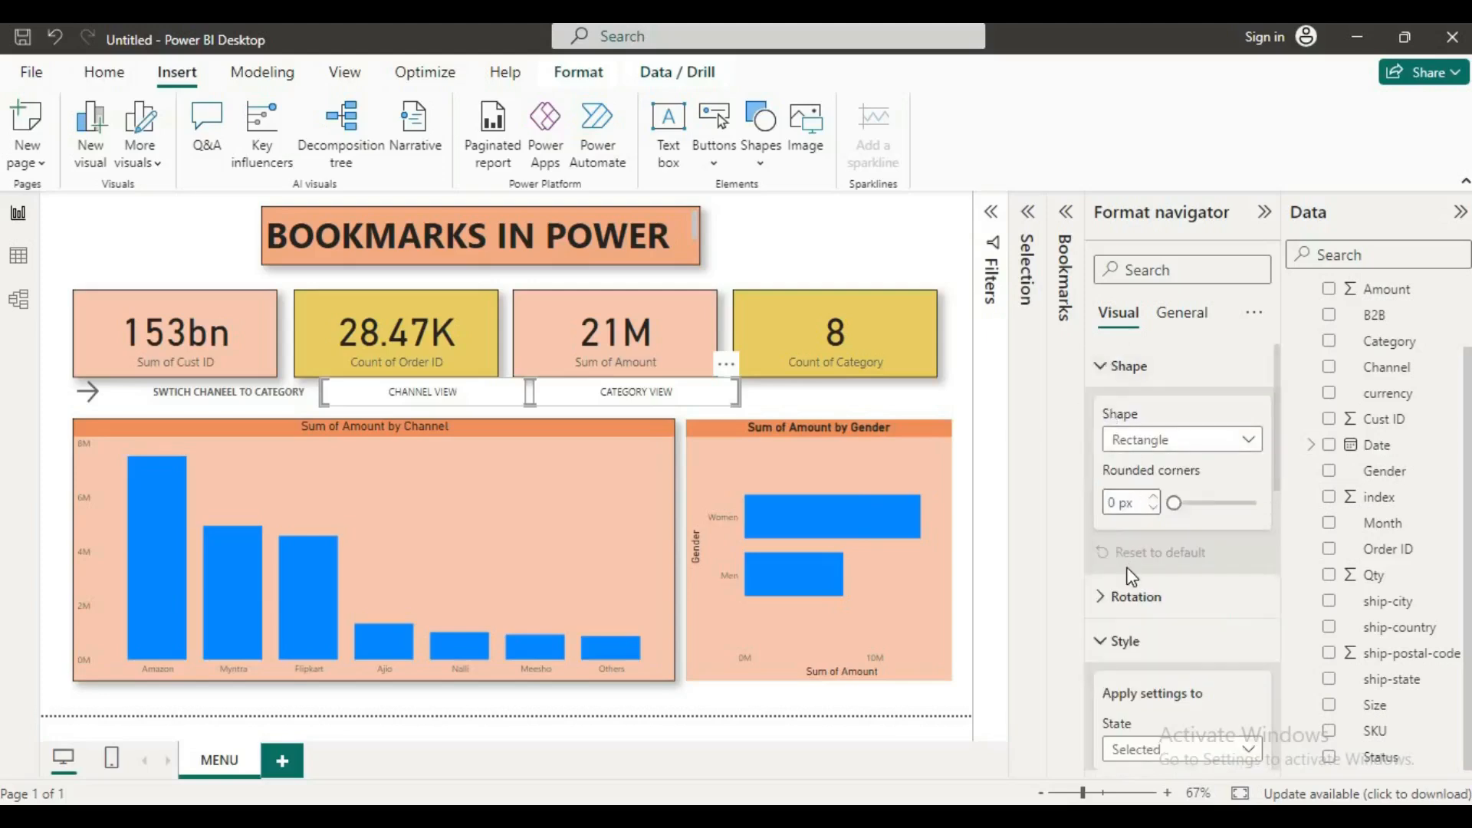
scroll(1131, 583, down, 3)
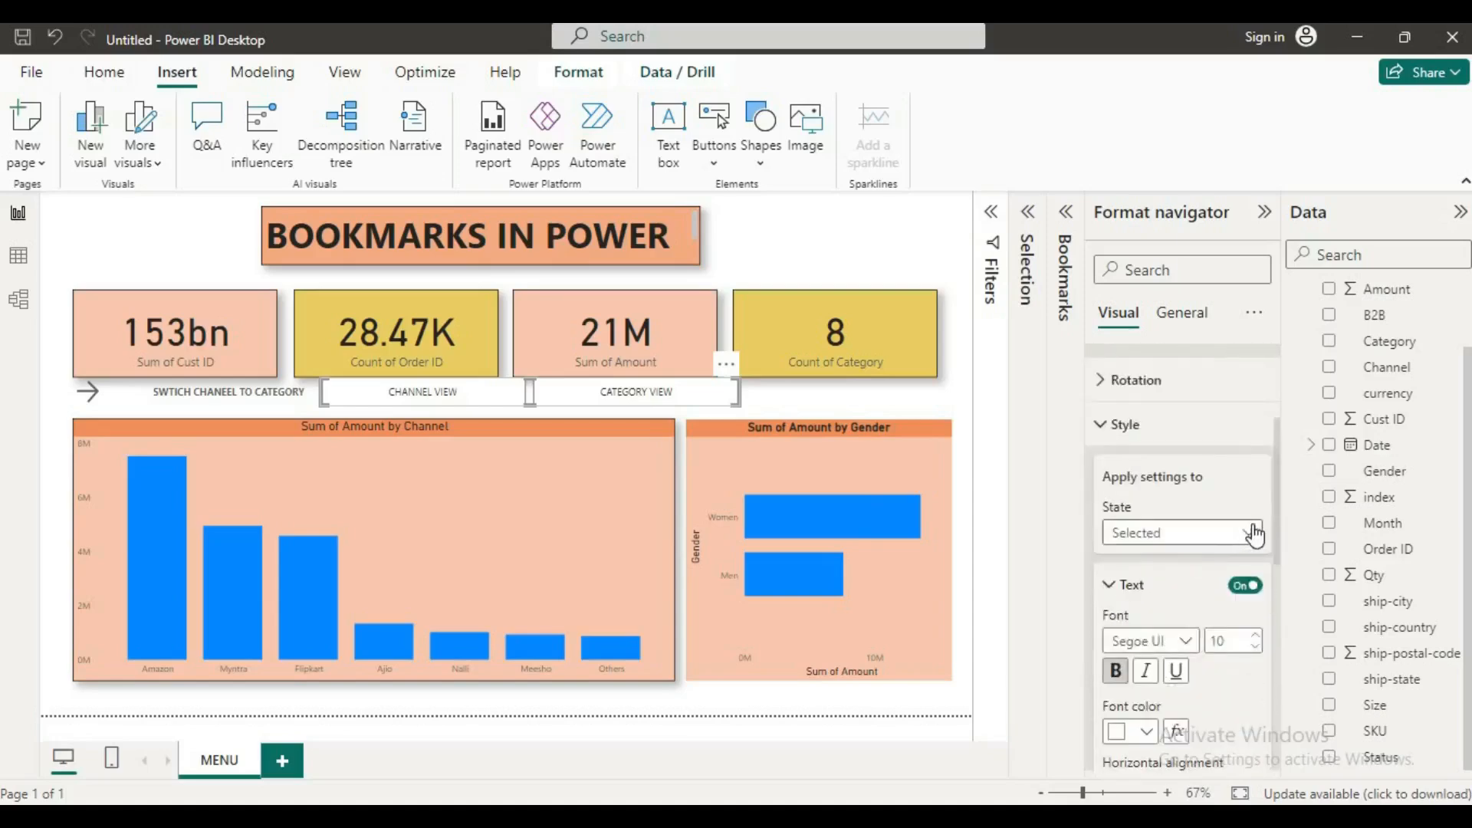
click(1252, 532)
click(1255, 532)
scroll(1148, 614, down, 3)
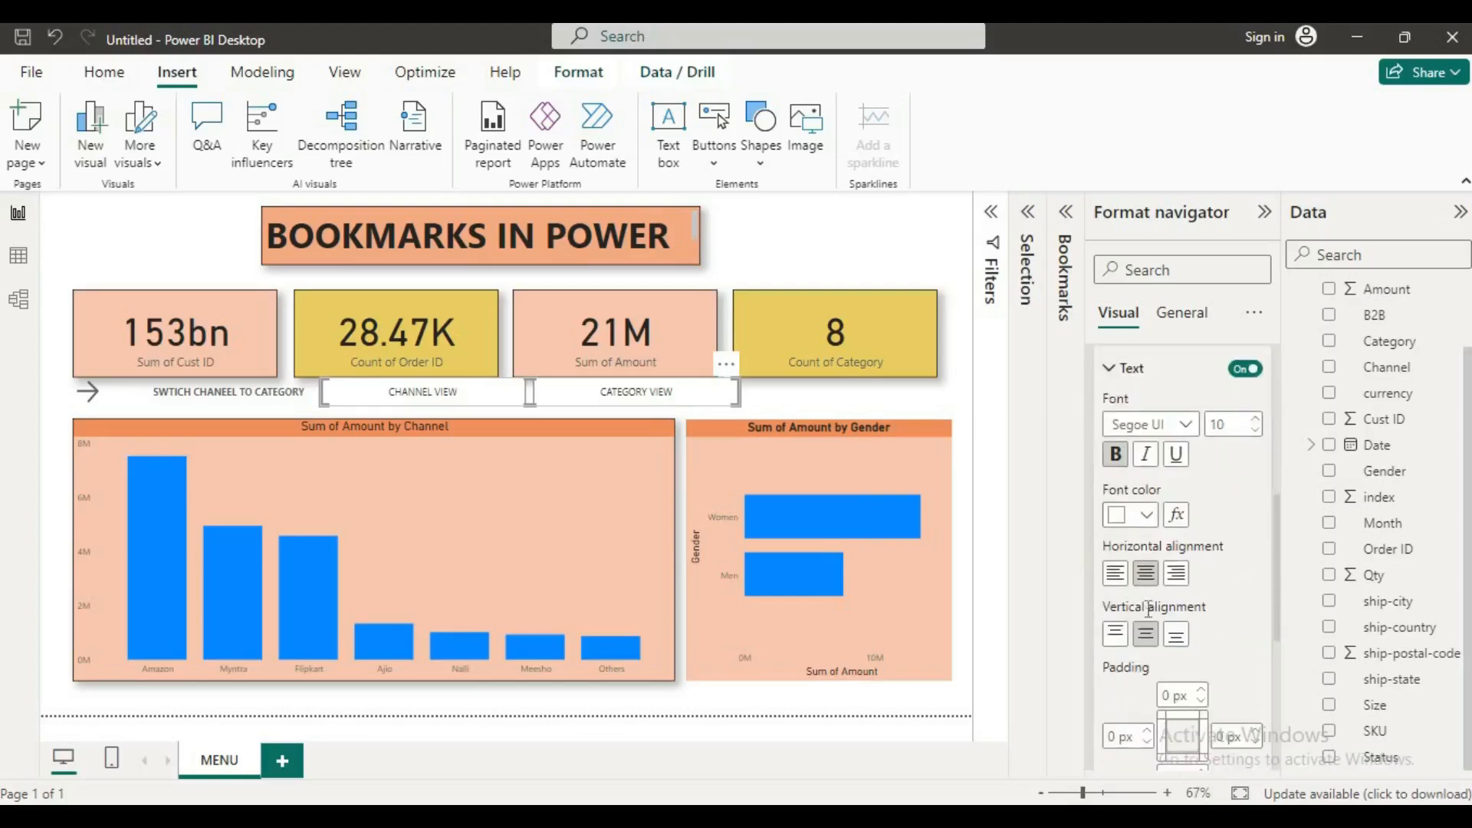
click(1151, 517)
click(1191, 426)
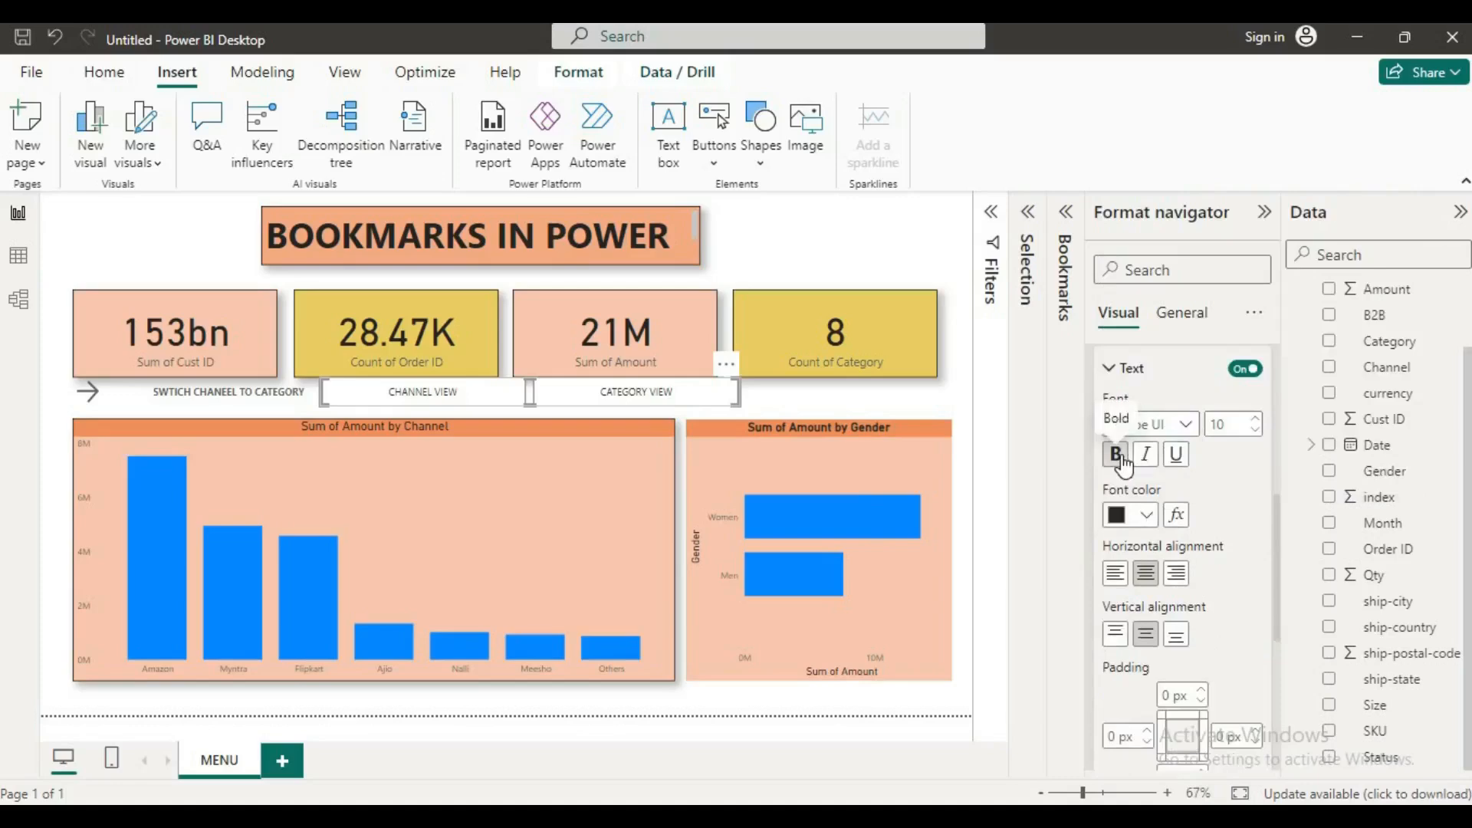
Step: Set the fill color of the bookmark navigator's Selected state to light peach #f5c4af
scroll(1155, 532, down, 7)
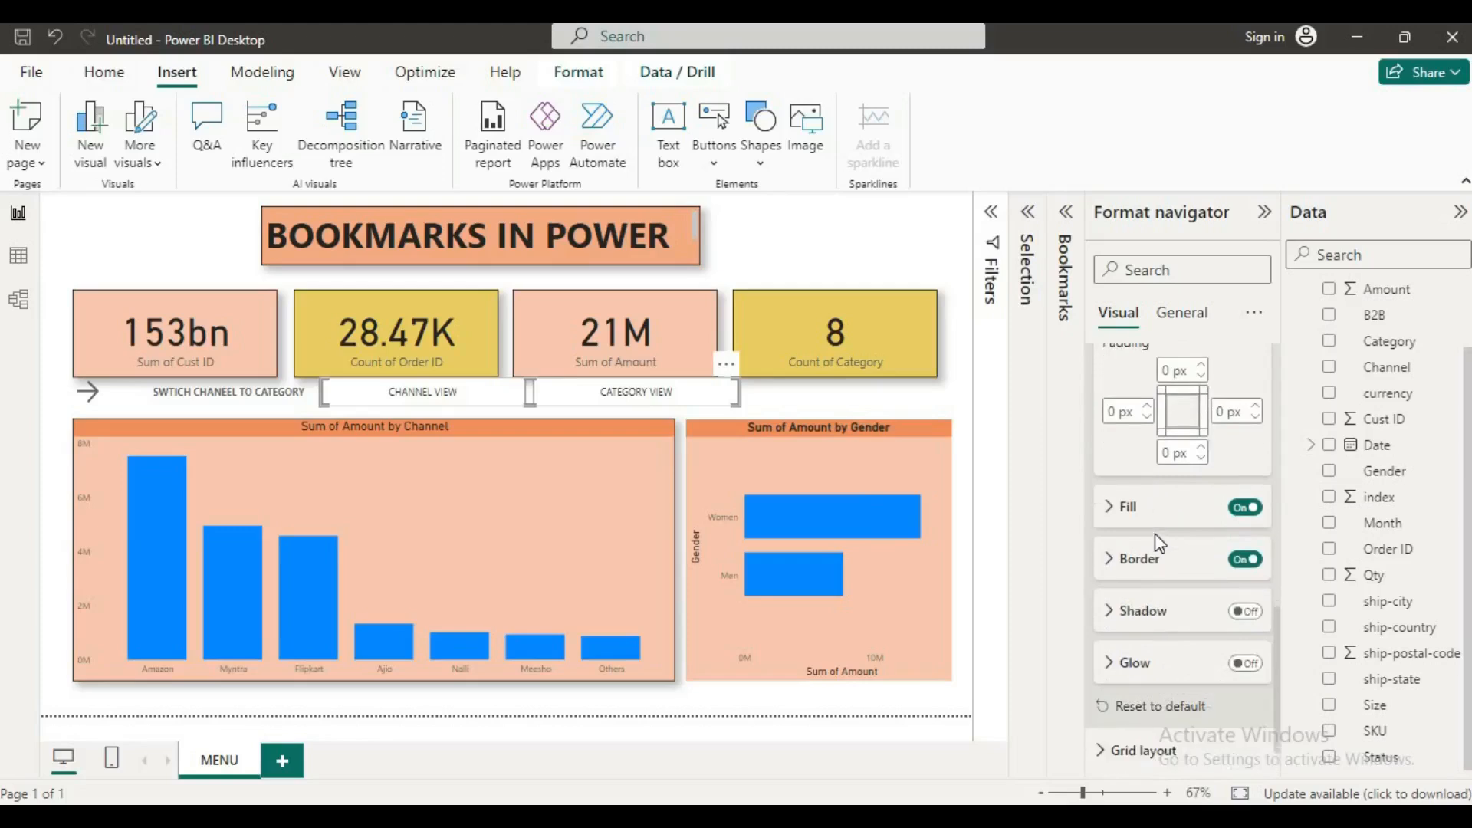
click(1114, 510)
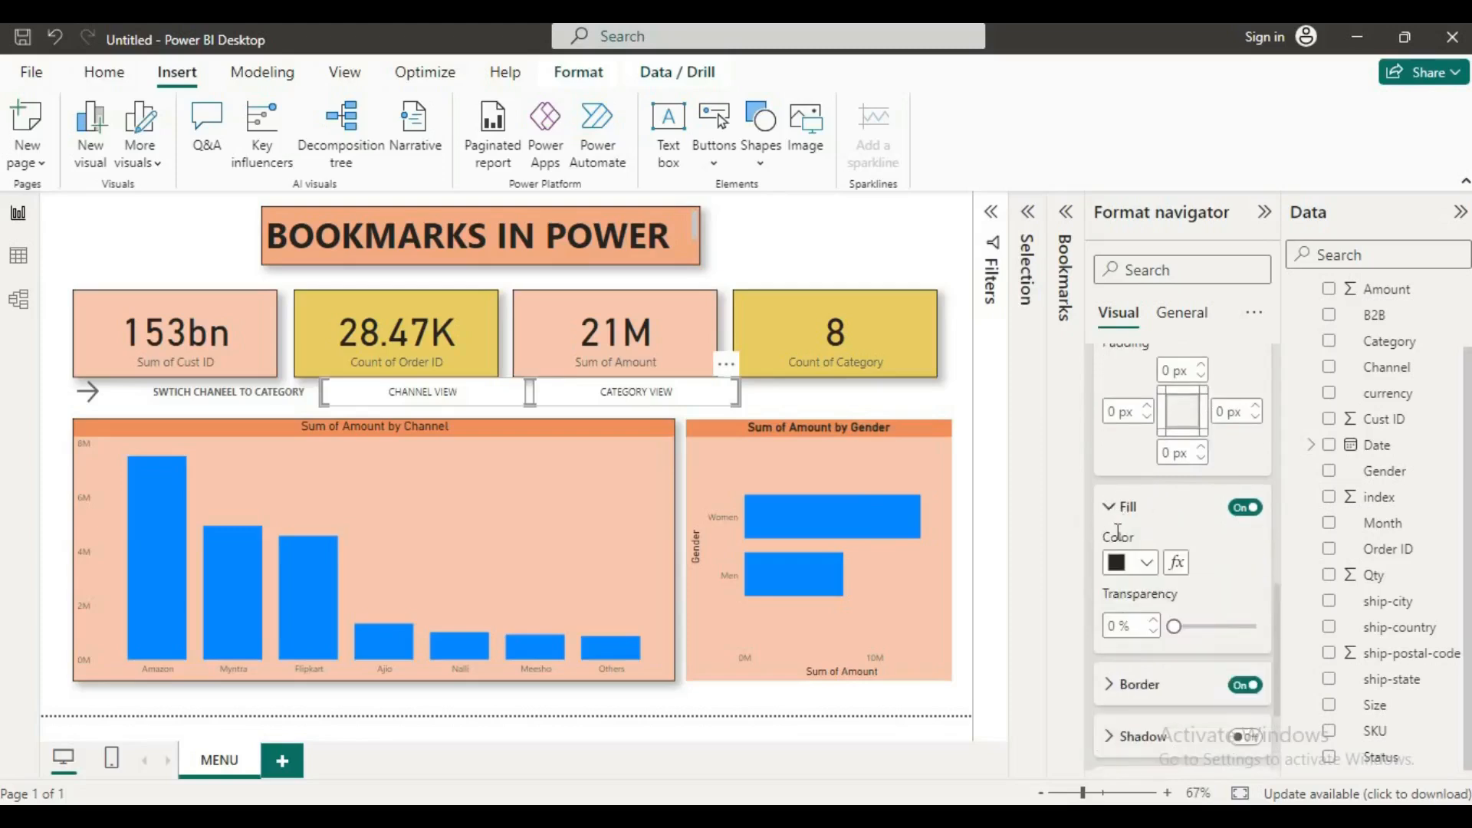
click(1147, 565)
click(1191, 469)
Step: Turn on the shadow and the glow for the bookmark navigator's Selected state
scroll(1145, 583, down, 2)
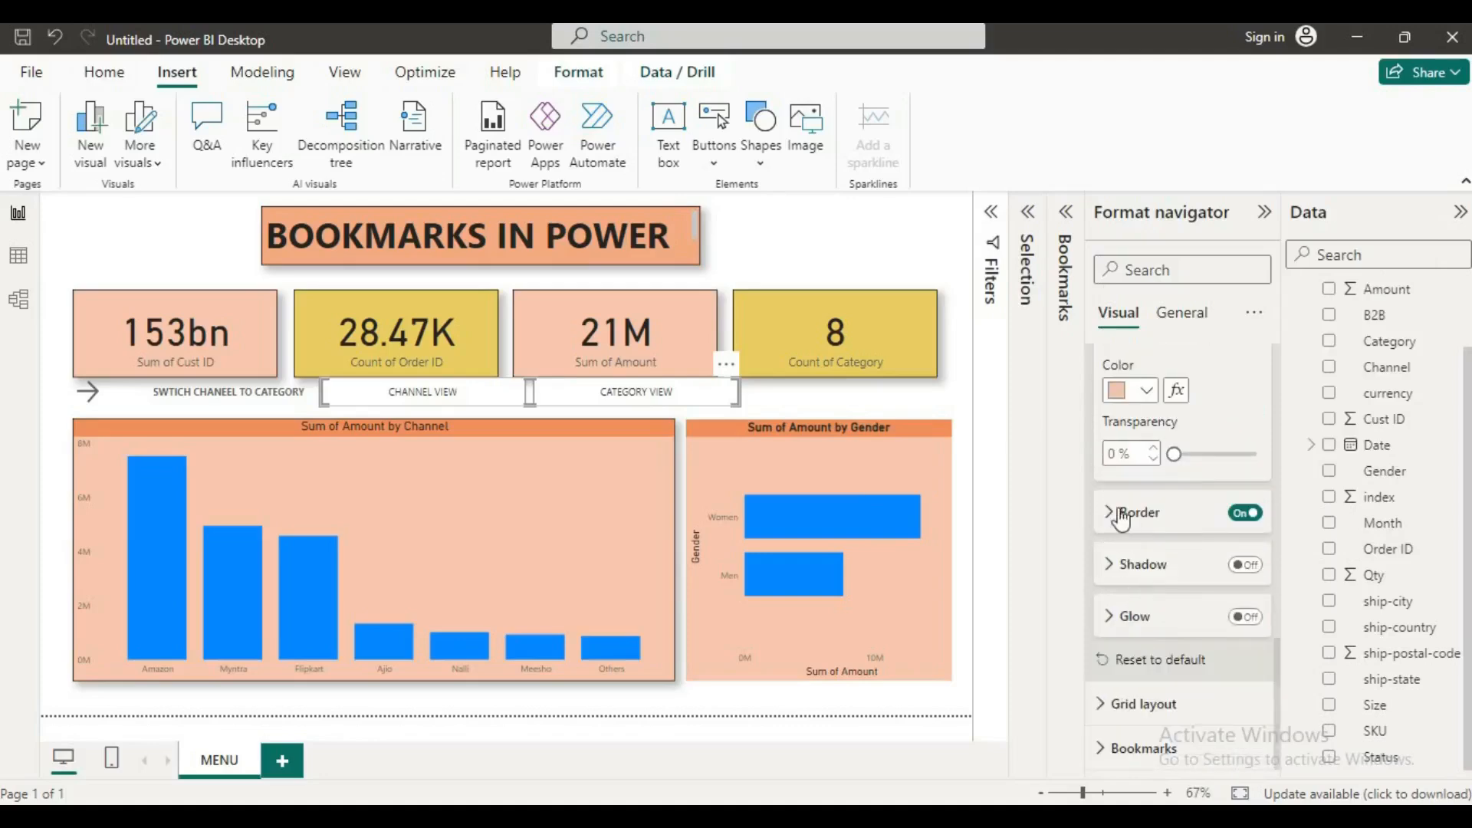
click(1248, 566)
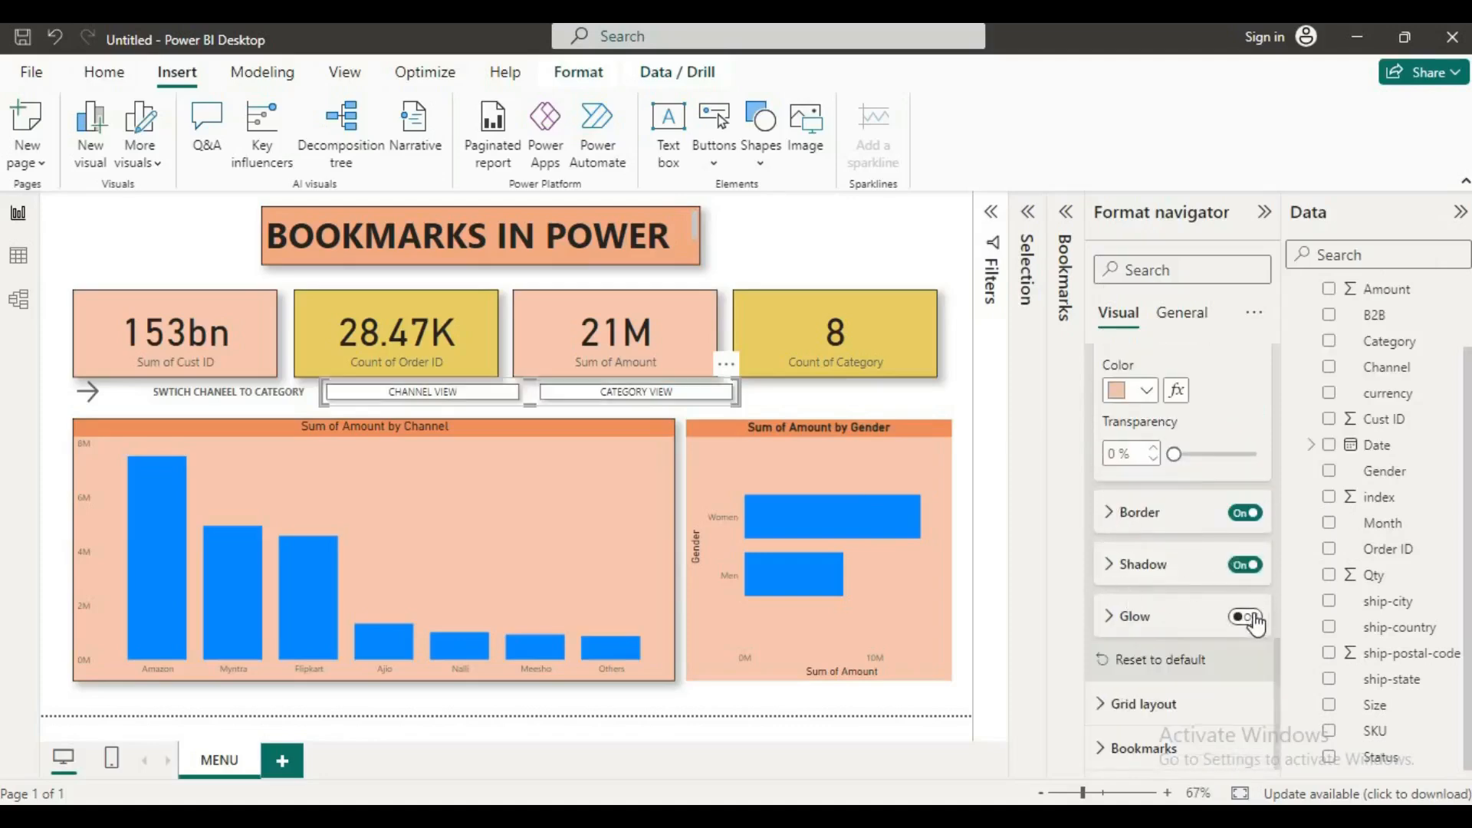
click(1249, 618)
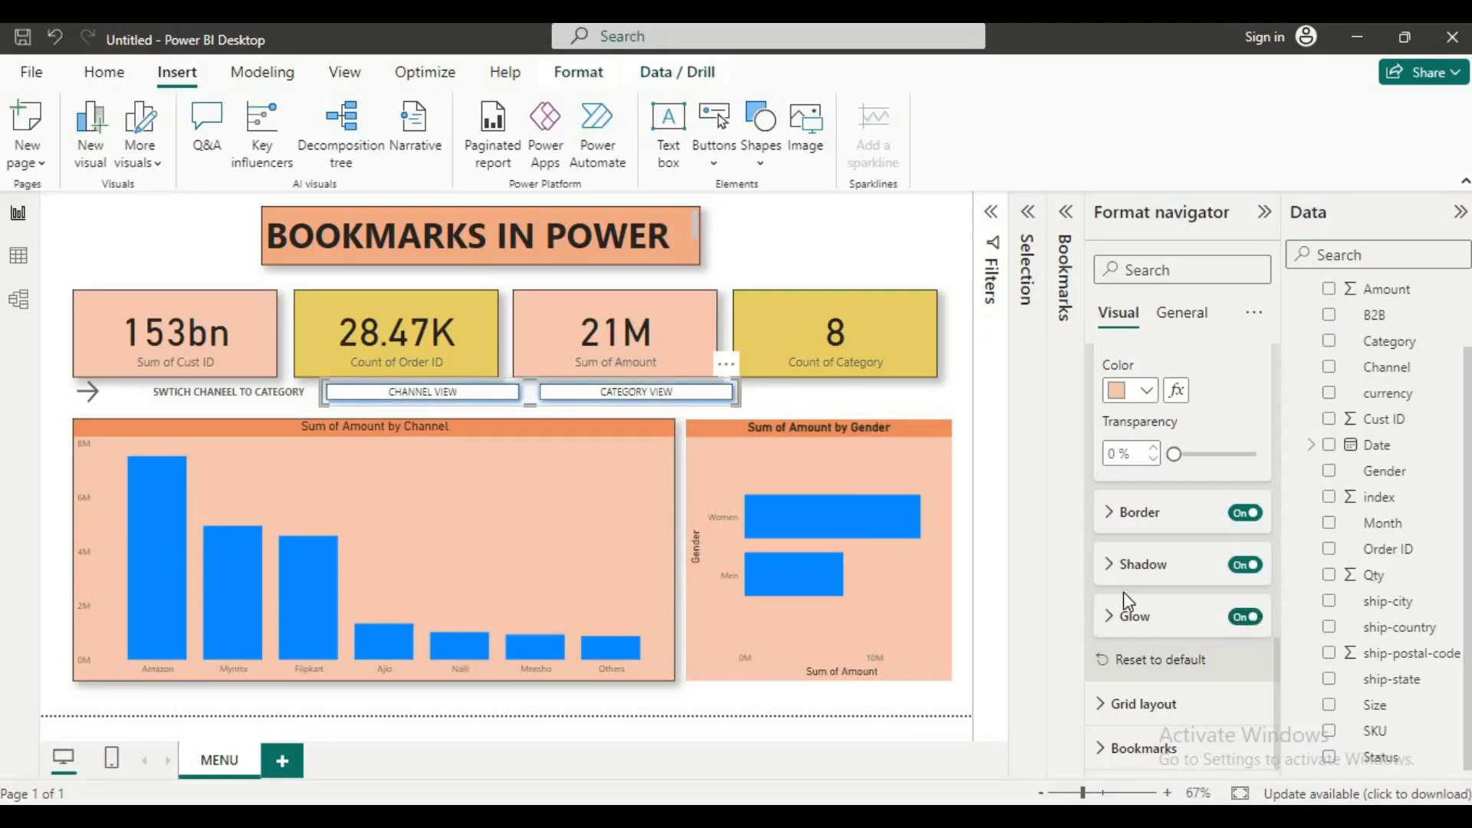
Step: Turn on the navigator's overall background and color it light peach #f5c4af
scroll(1135, 515, up, 3)
click(1177, 314)
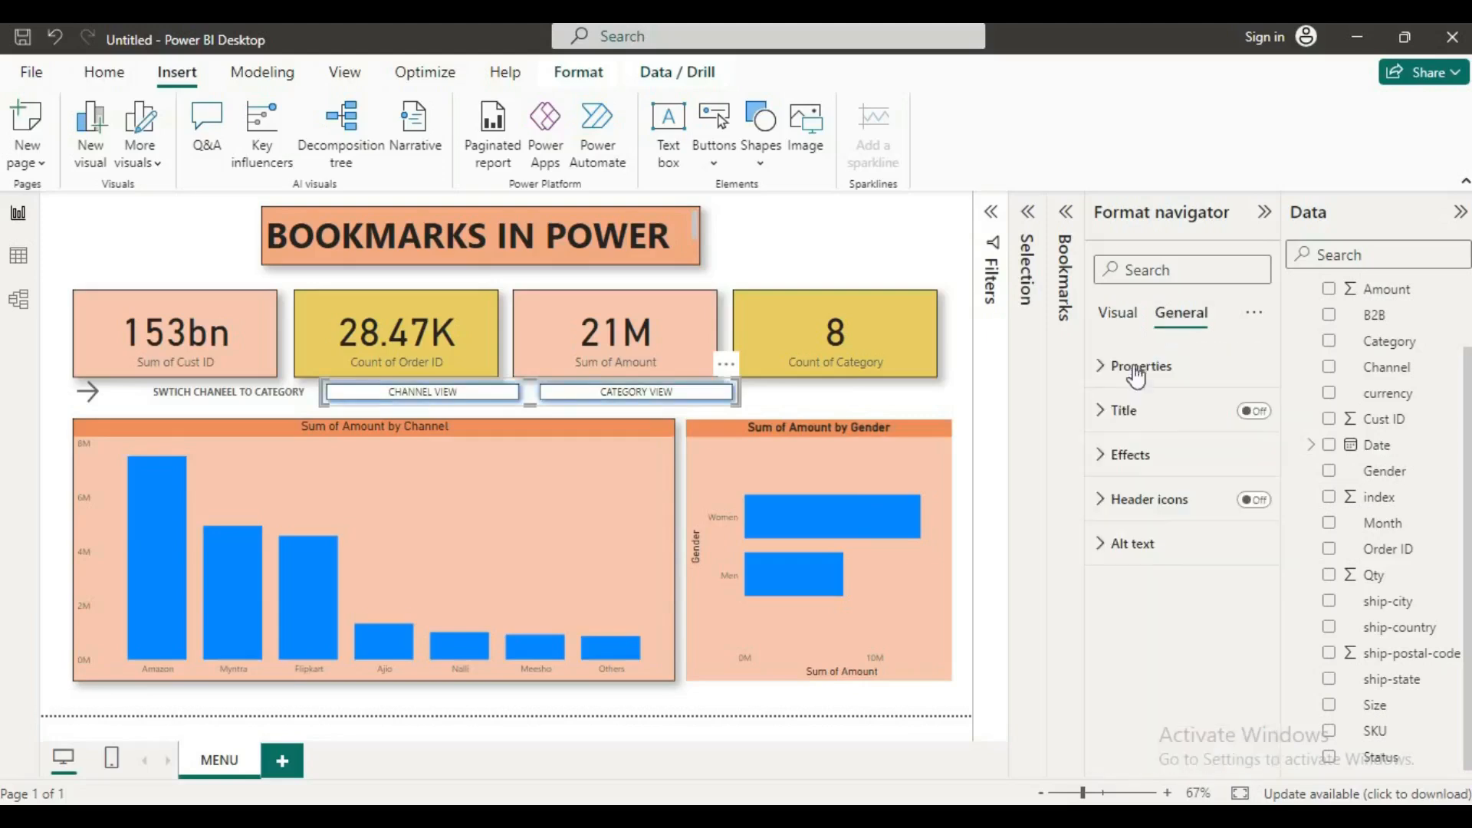
click(1105, 454)
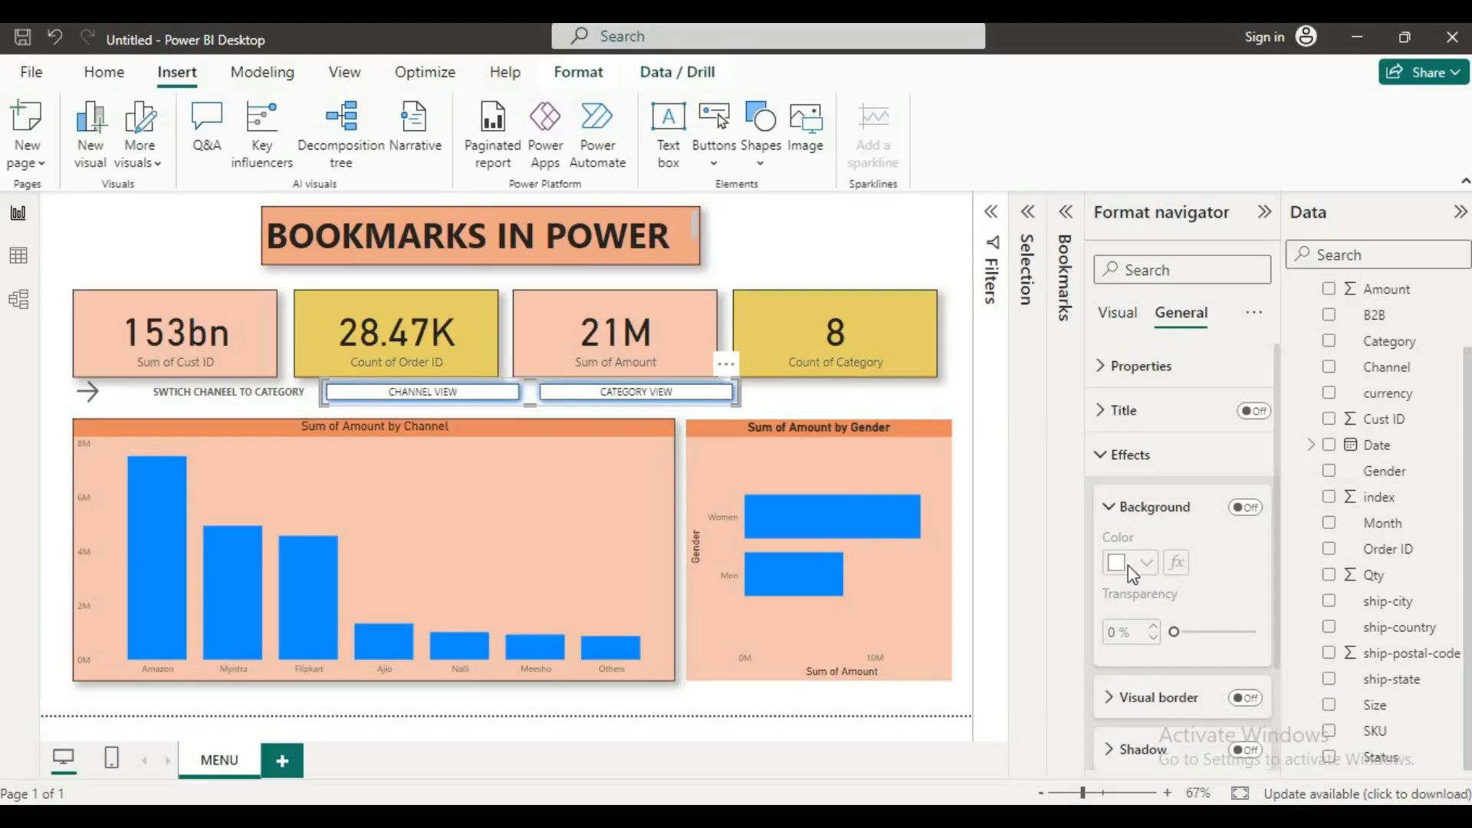
click(1245, 508)
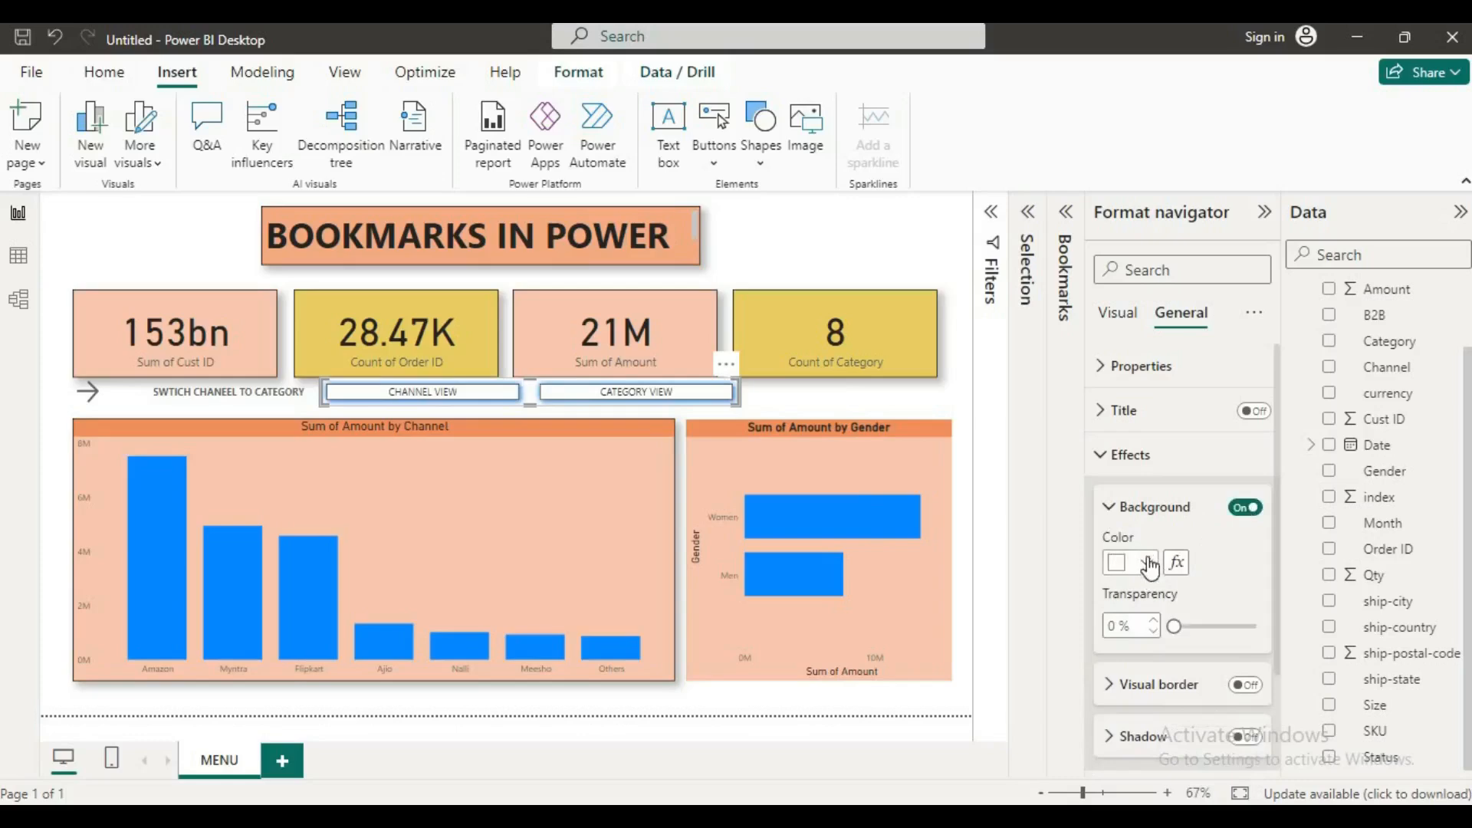
click(1150, 563)
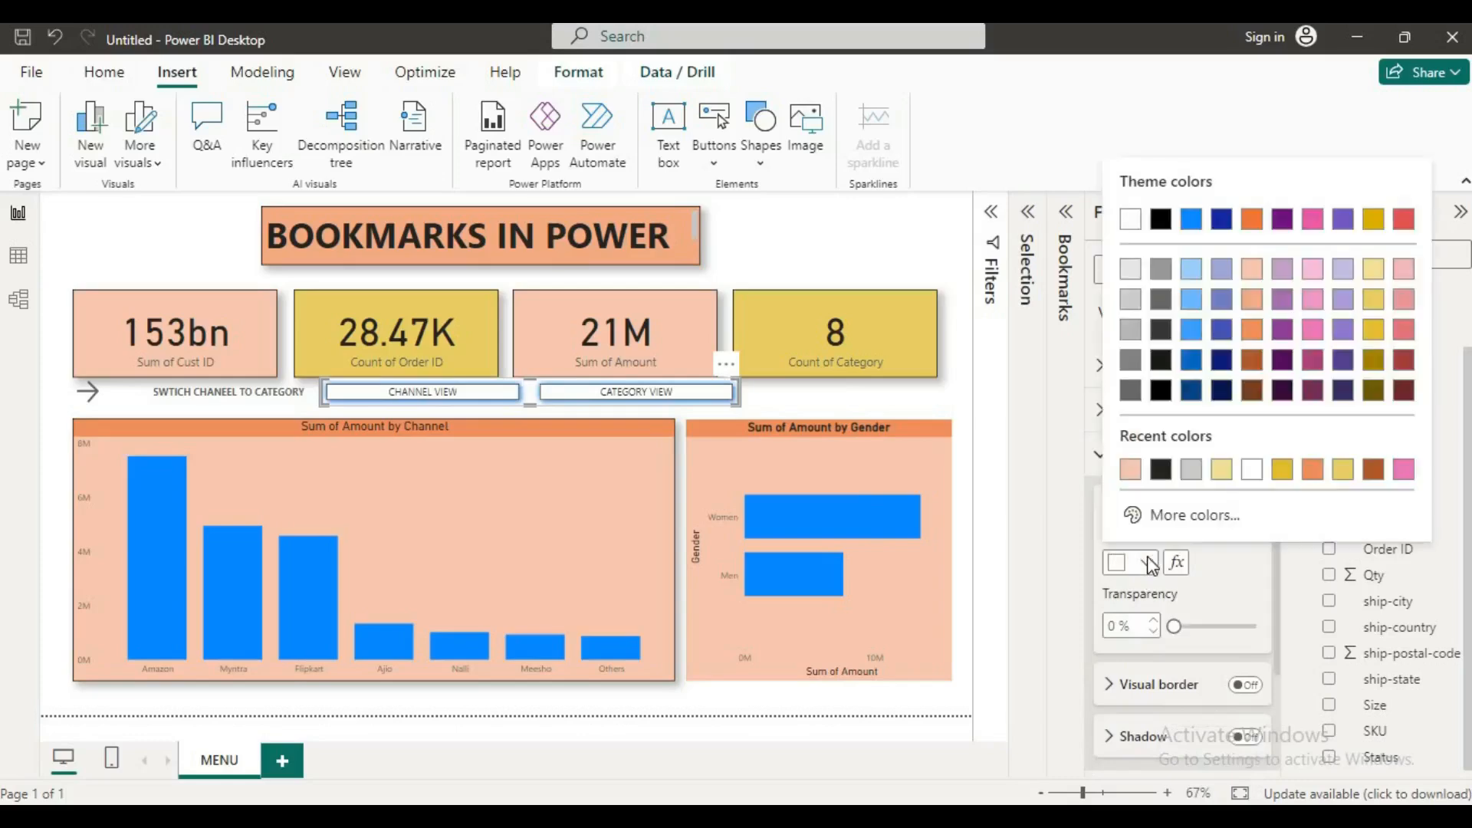
click(1131, 469)
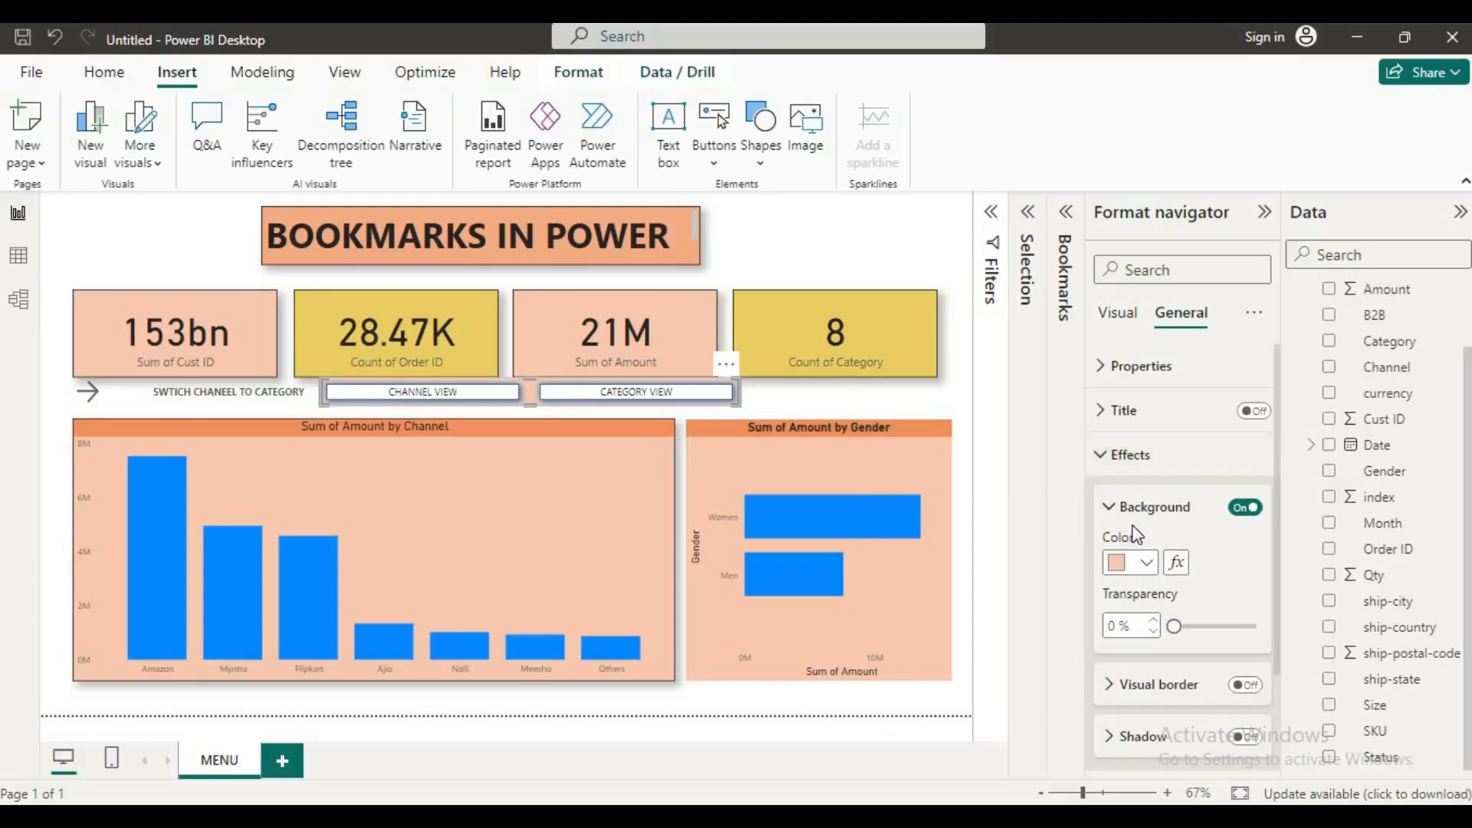
click(1109, 460)
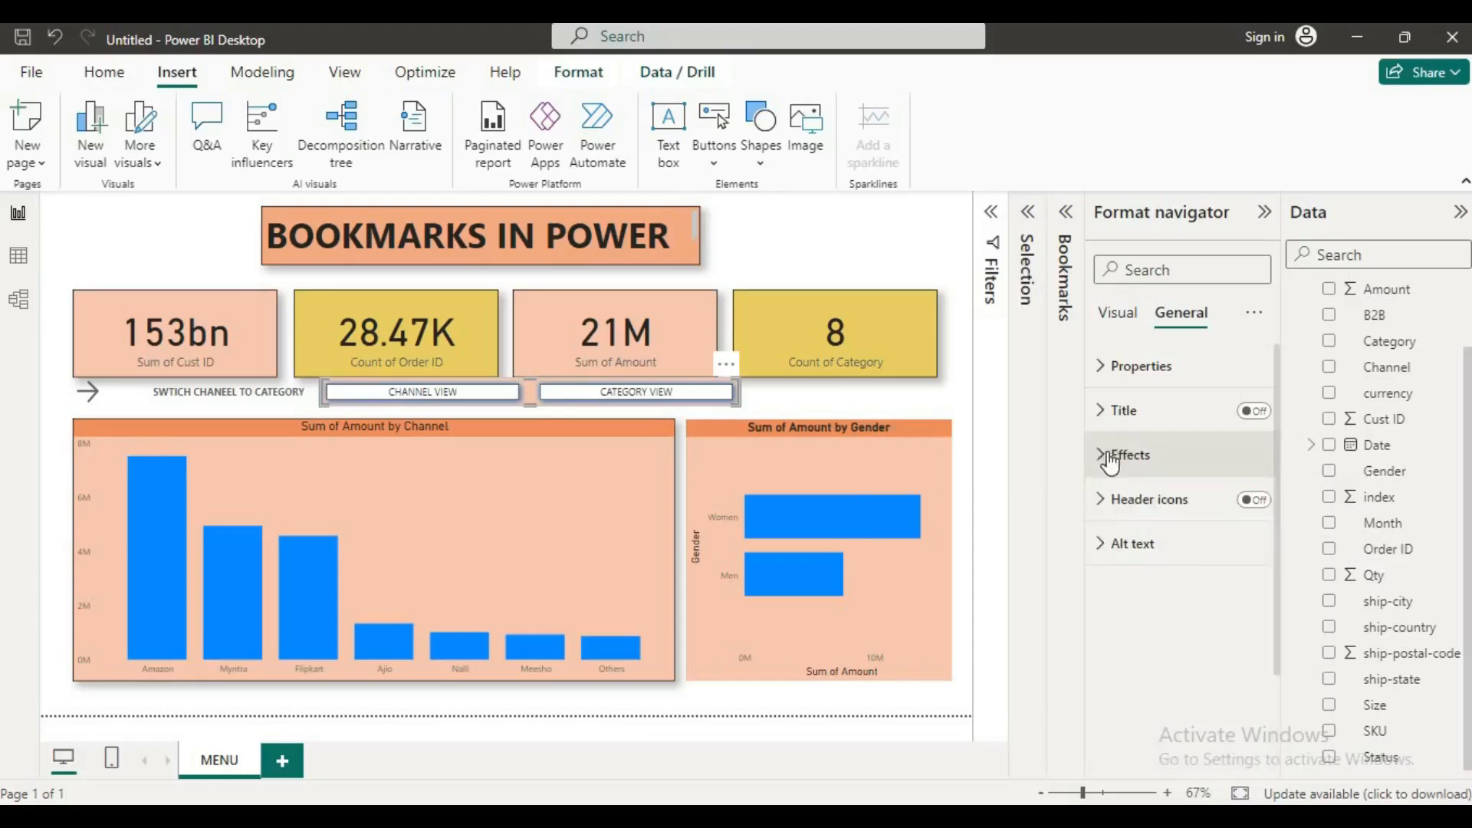
Step: Review the navigator's Selected-state text, fill and effect settings and the available style states, and deselect the navigator
click(1119, 314)
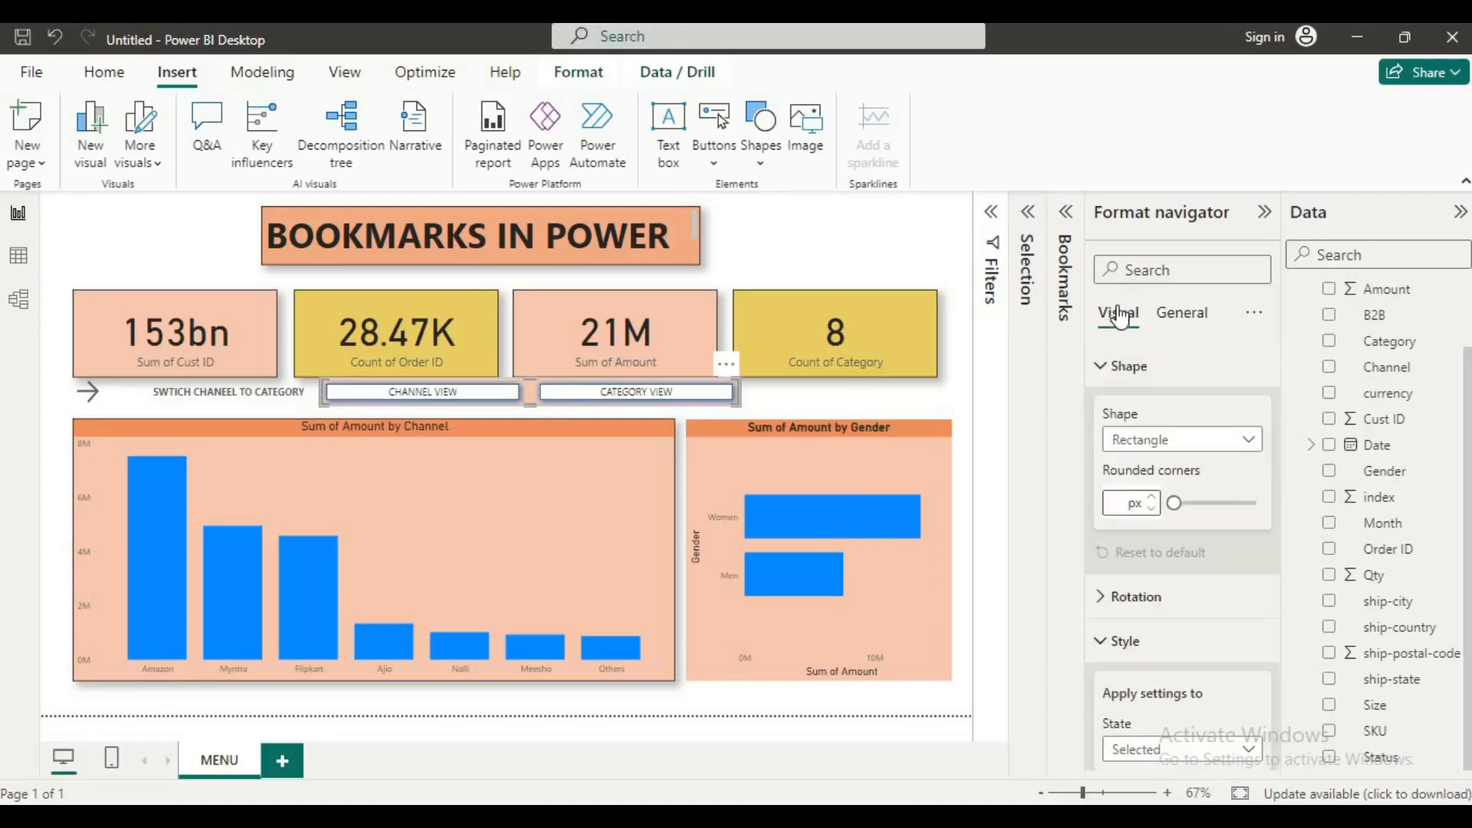
scroll(1155, 643, down, 1)
scroll(1154, 643, down, 6)
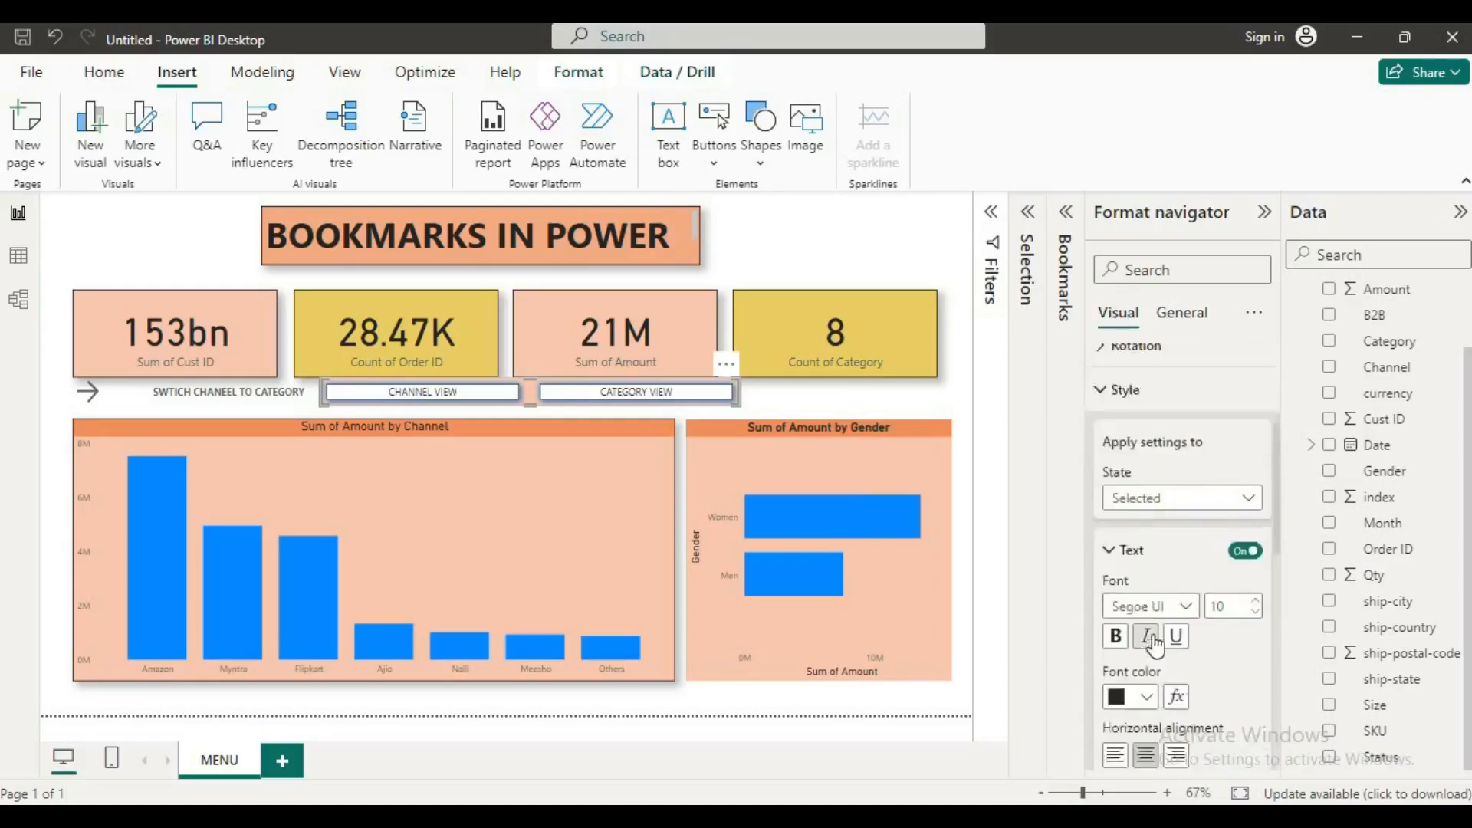
scroll(1156, 647, down, 1)
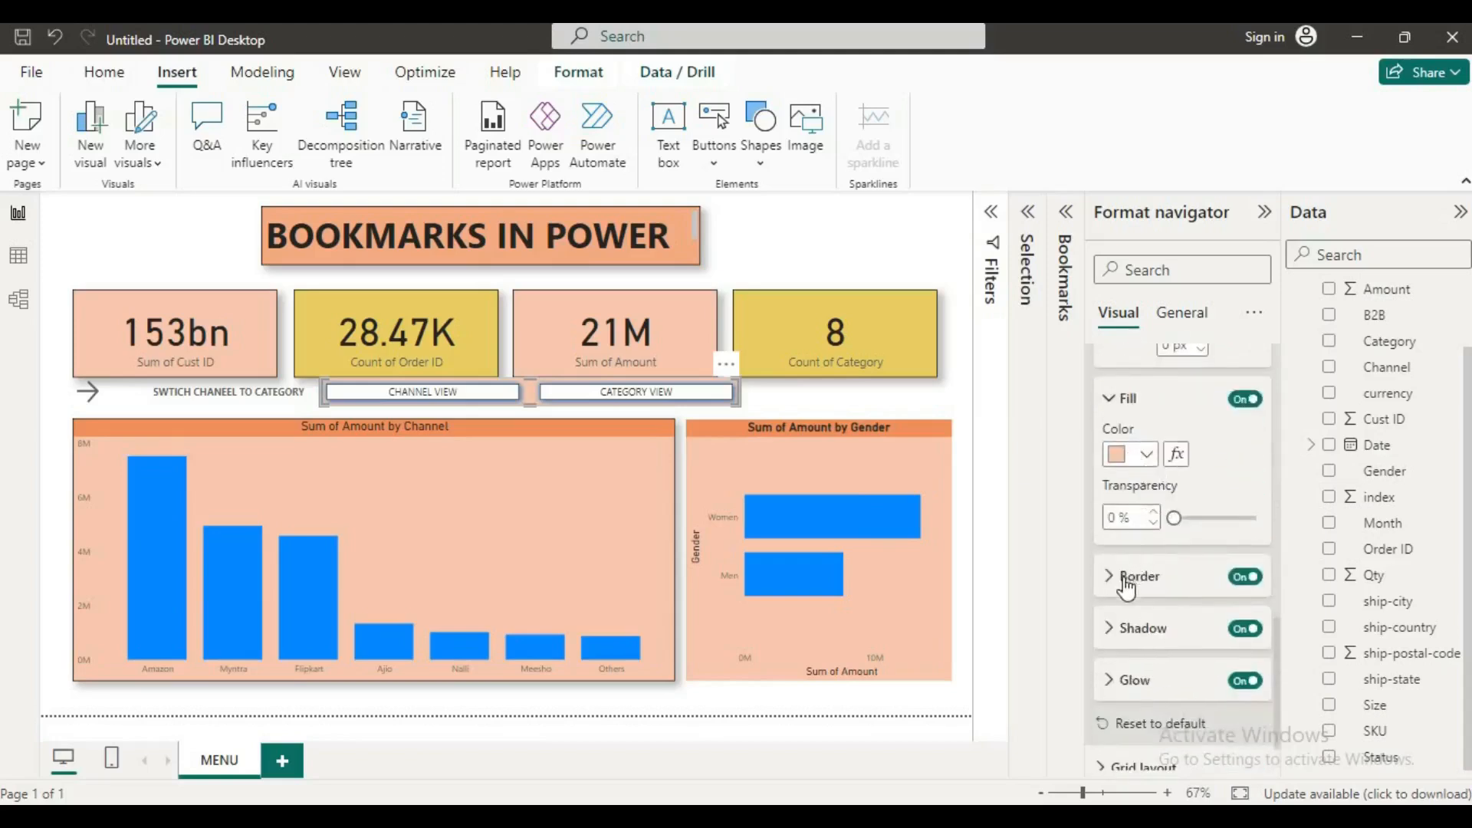
scroll(1143, 584, up, 3)
scroll(1142, 583, up, 6)
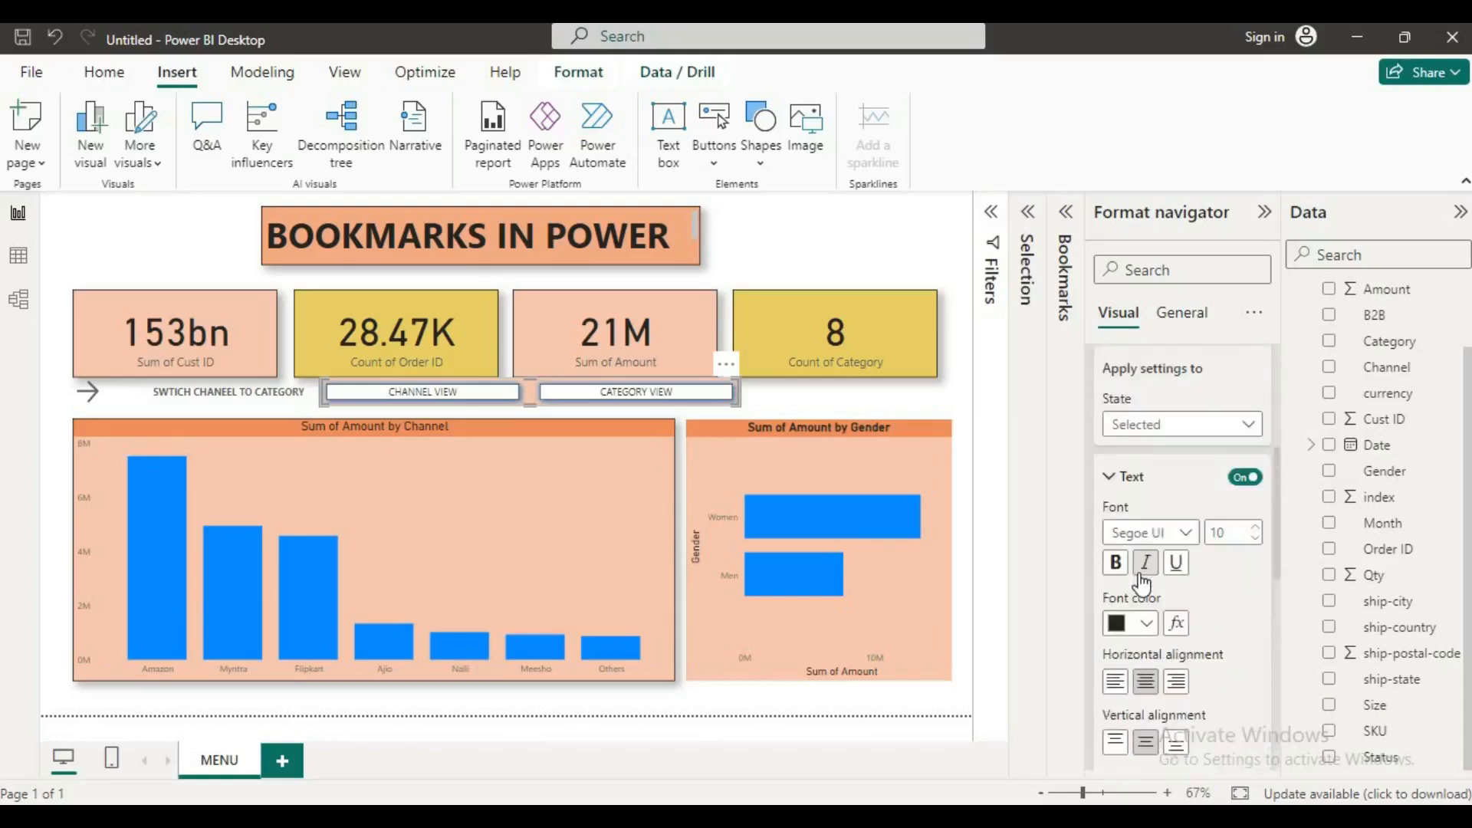
click(1238, 534)
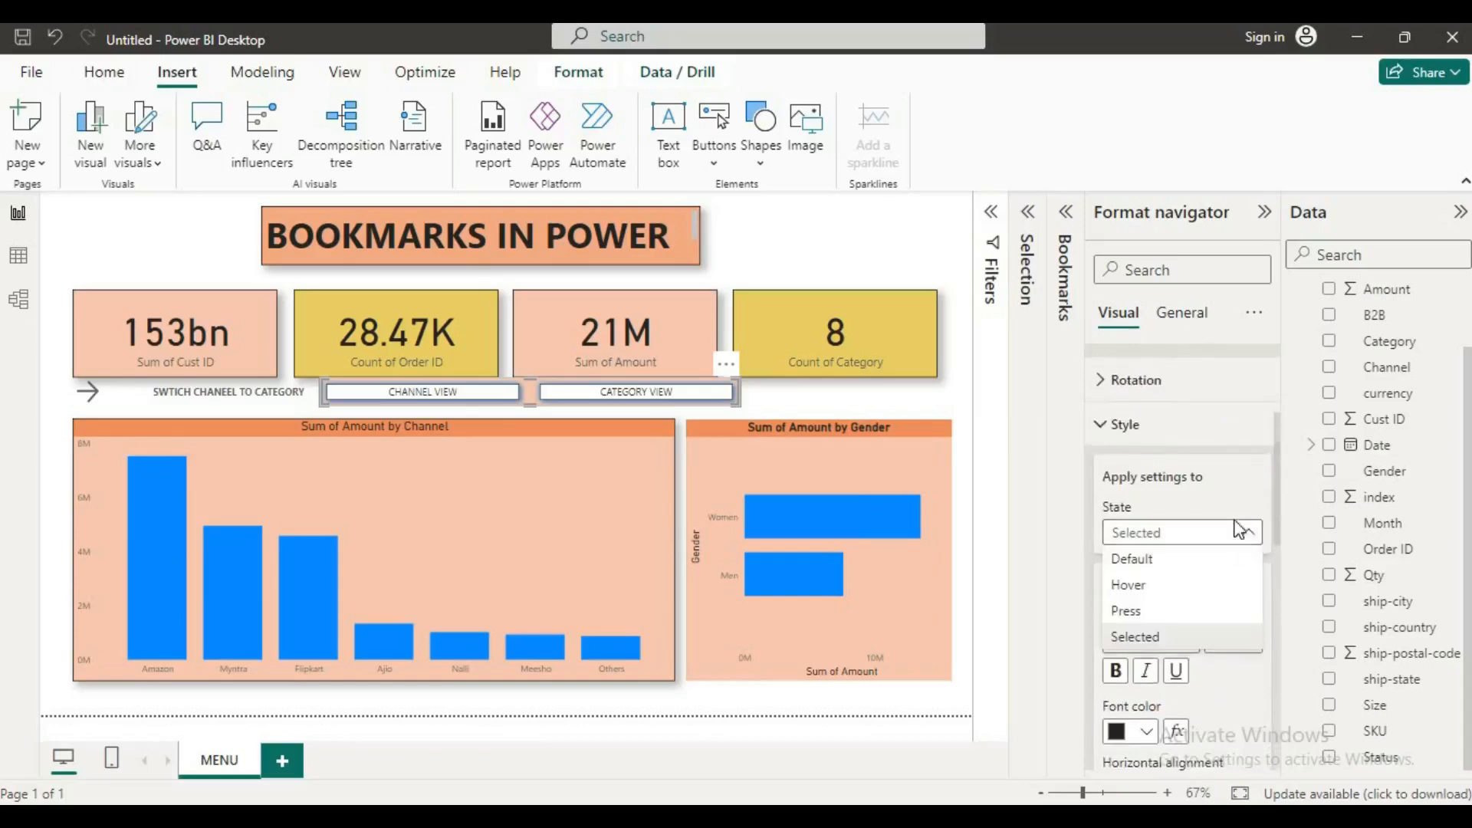
click(1118, 422)
click(1118, 422)
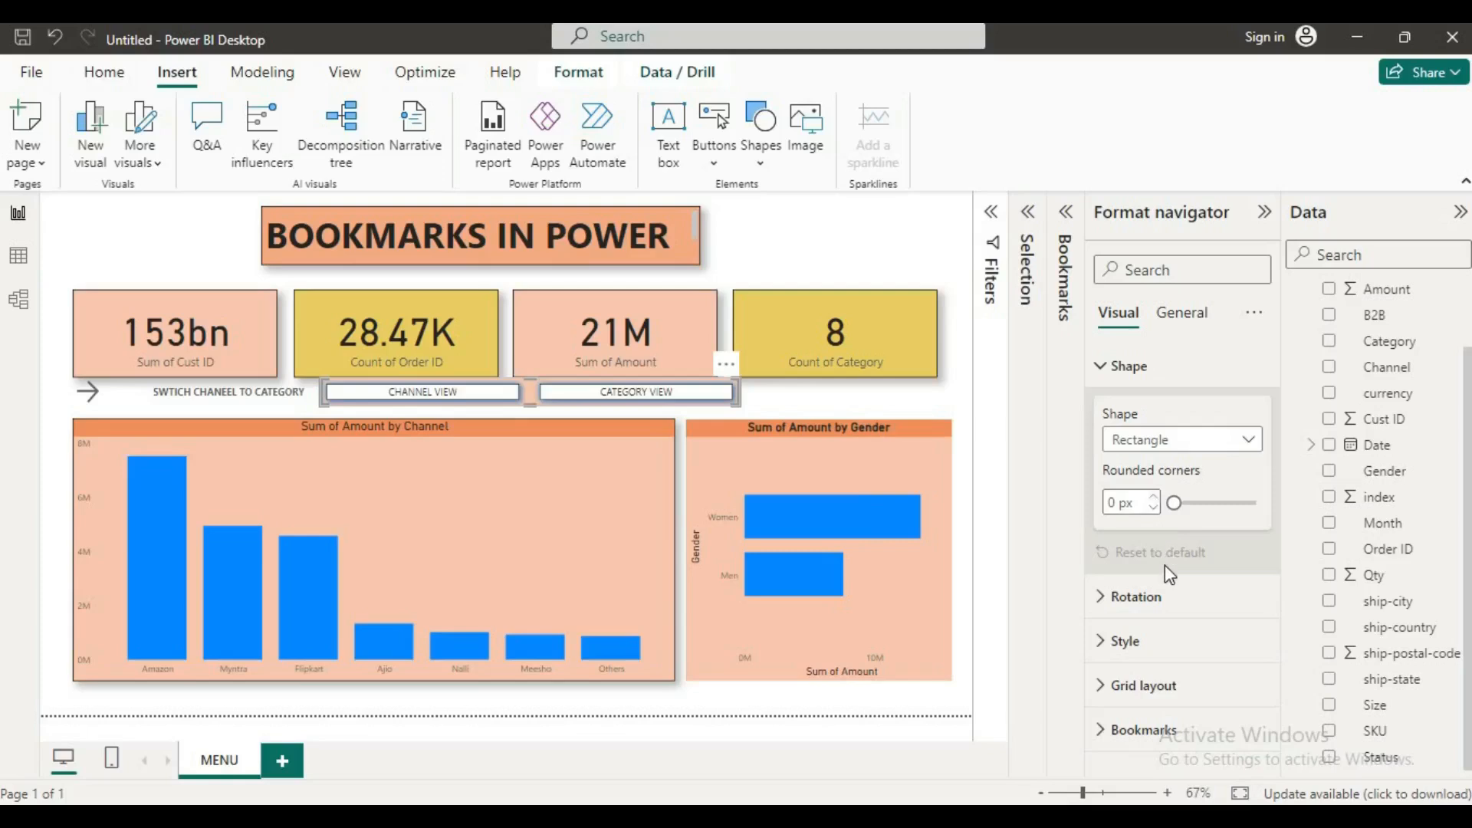
click(813, 405)
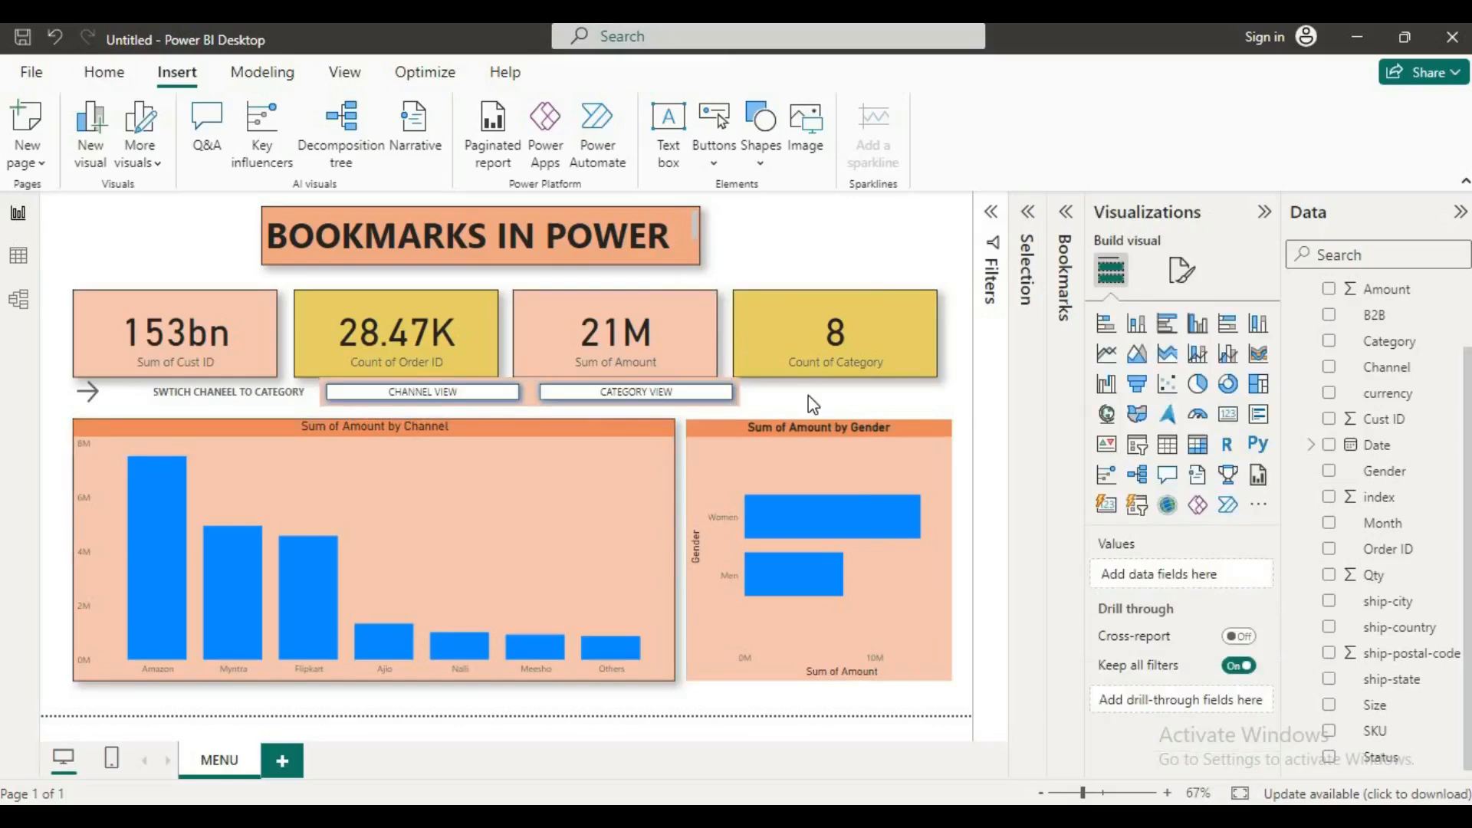
Step: Test the bookmark navigator by switching to CATEGORY VIEW and back to CHANNEL VIEW
ctrl+click(443, 392)
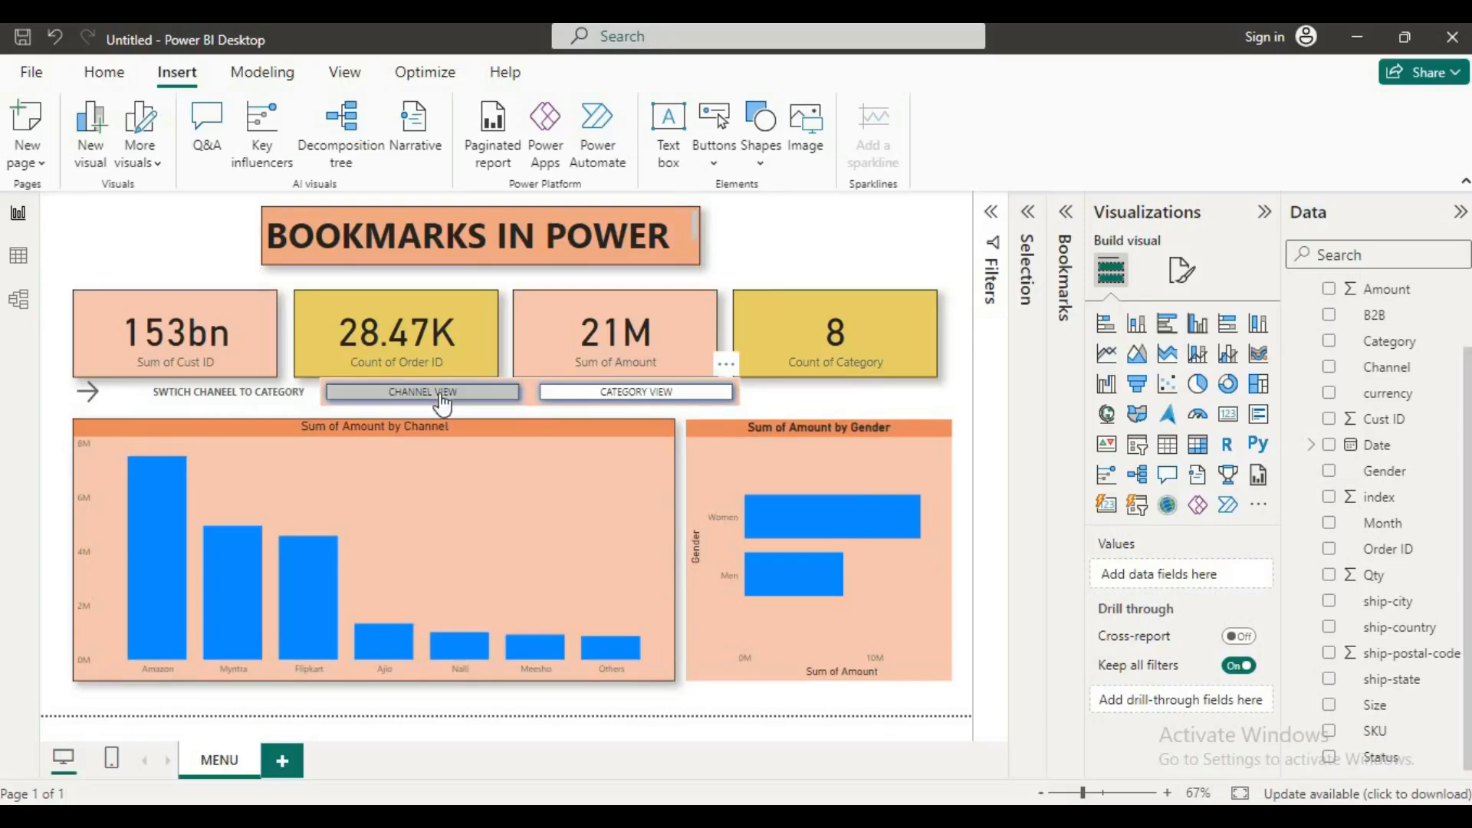
ctrl+click(575, 394)
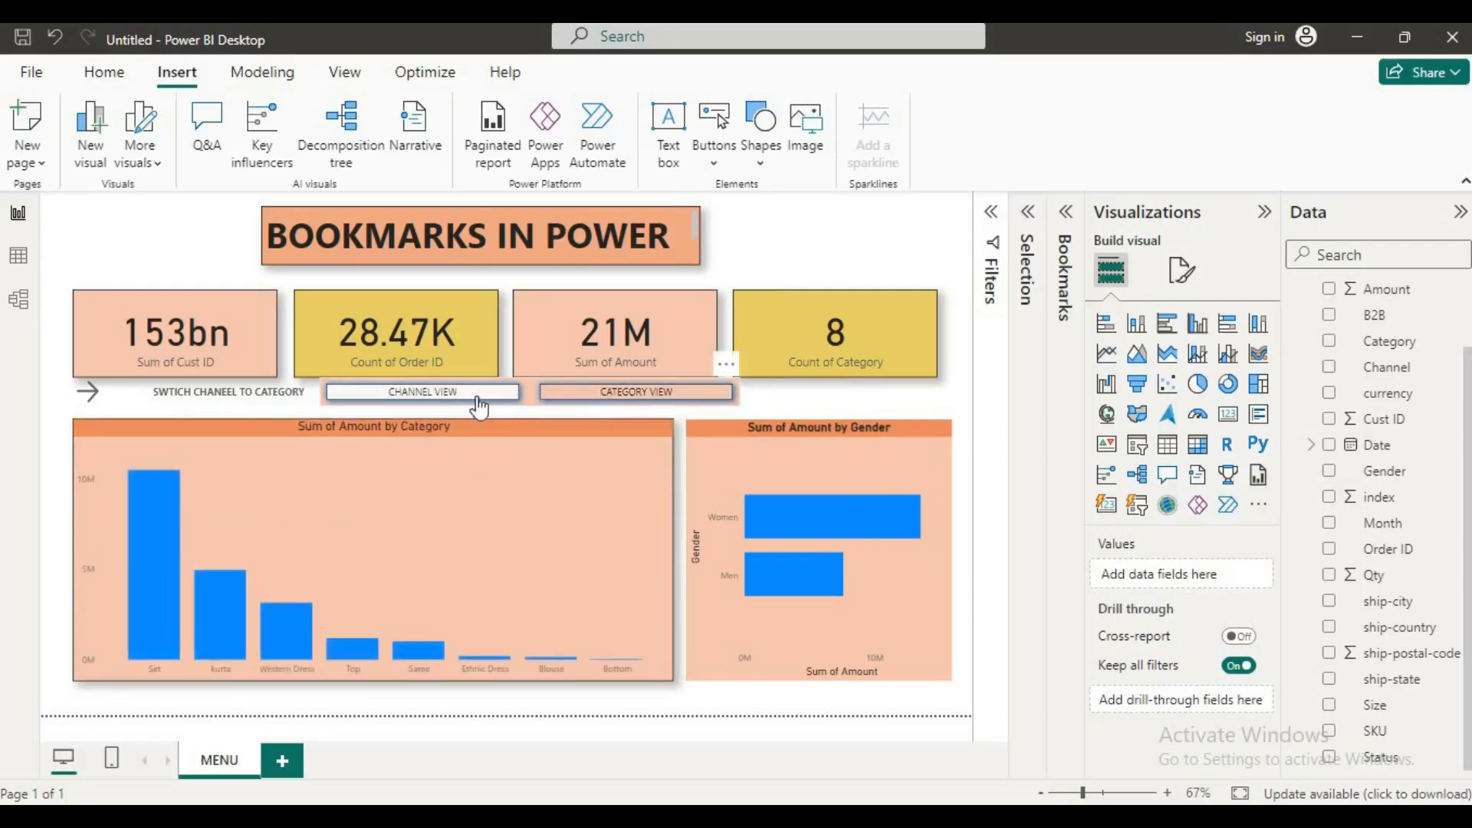
ctrl+click(576, 395)
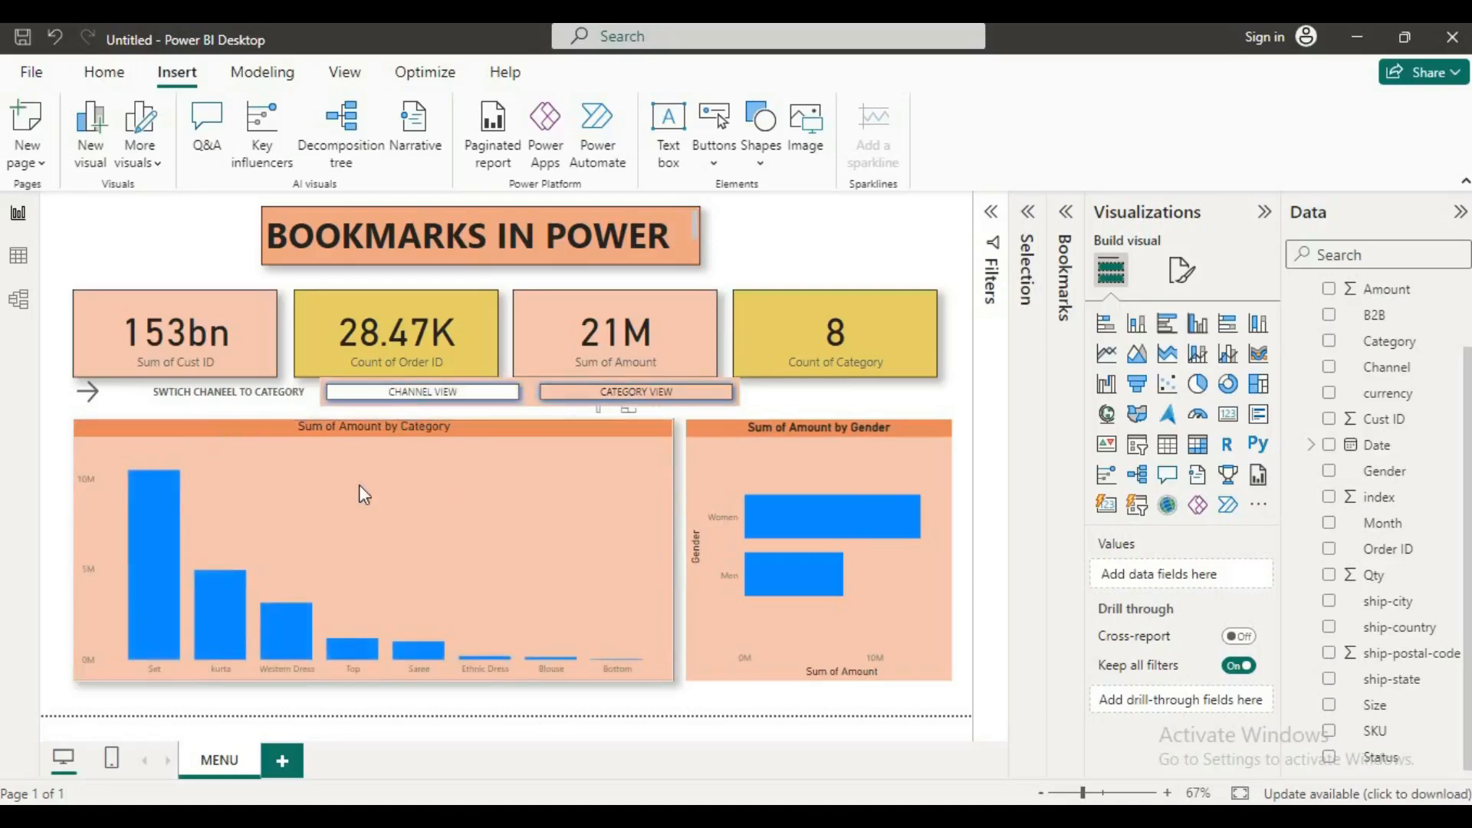
click(427, 393)
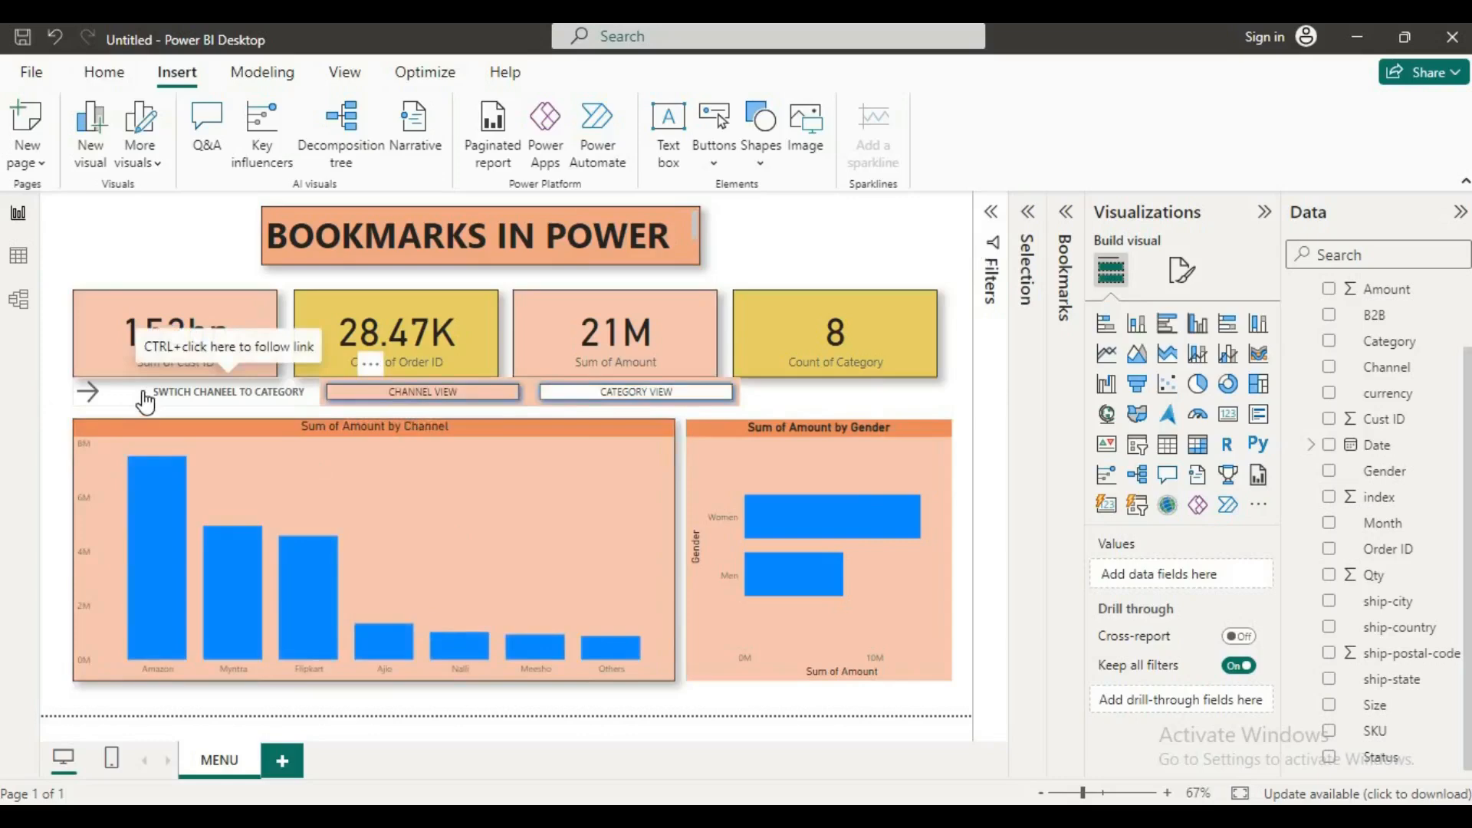
Step: Switch to CATEGORY VIEW with the navigator, and follow the arrow button's link to return to the Channel chart
click(673, 392)
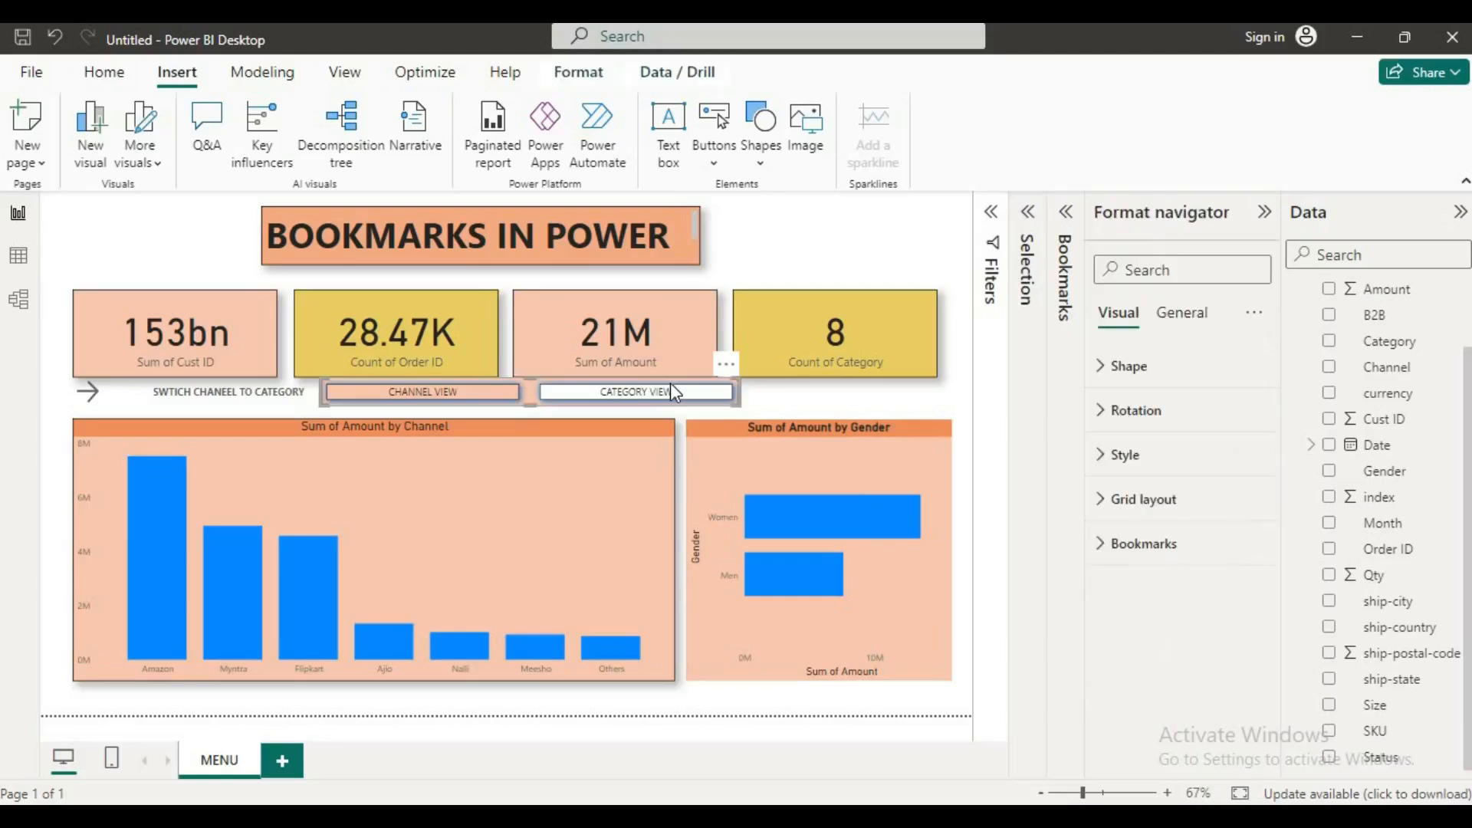
ctrl+click(632, 405)
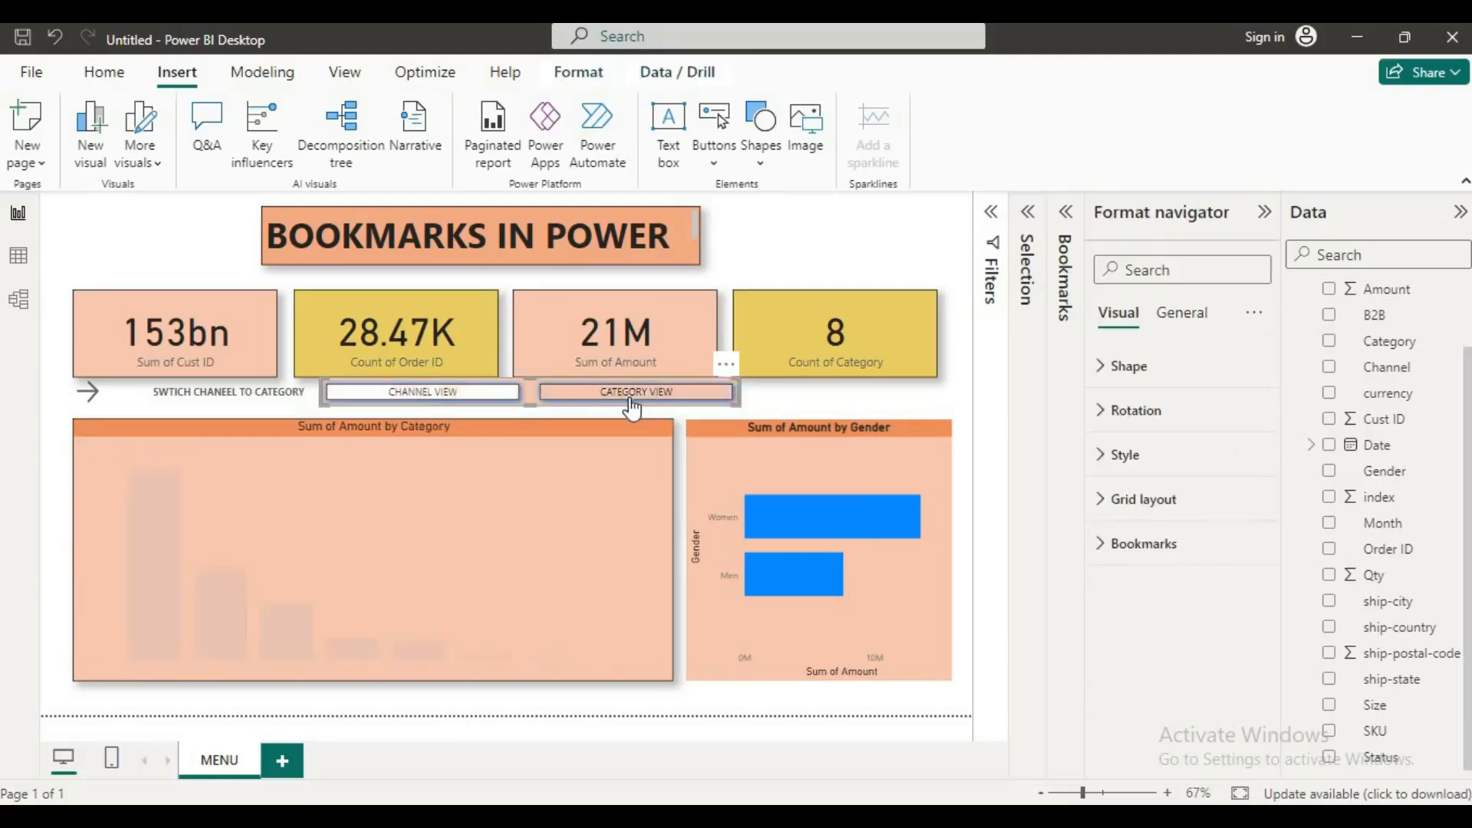
ctrl+click(105, 402)
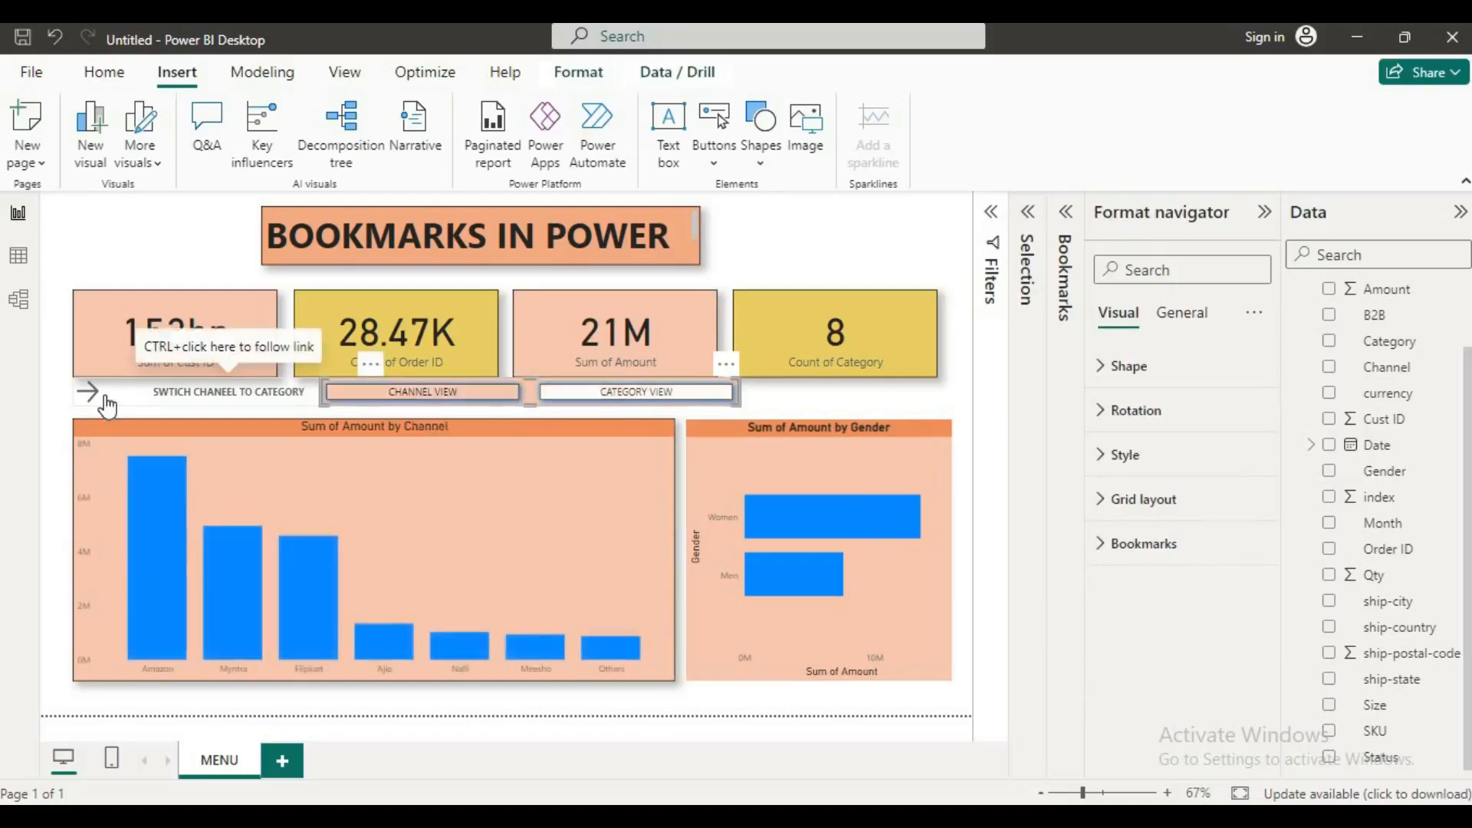
click(783, 251)
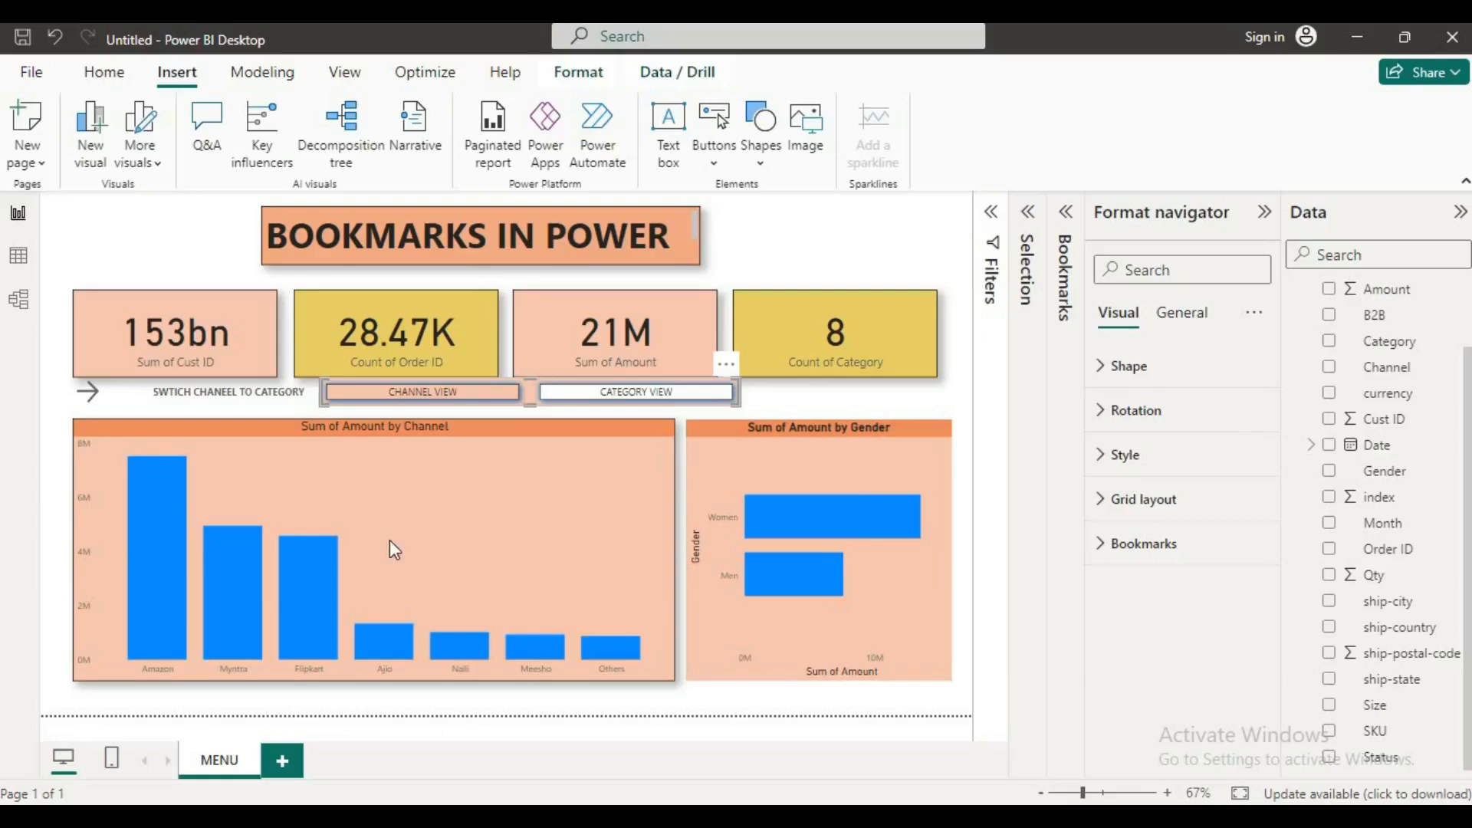